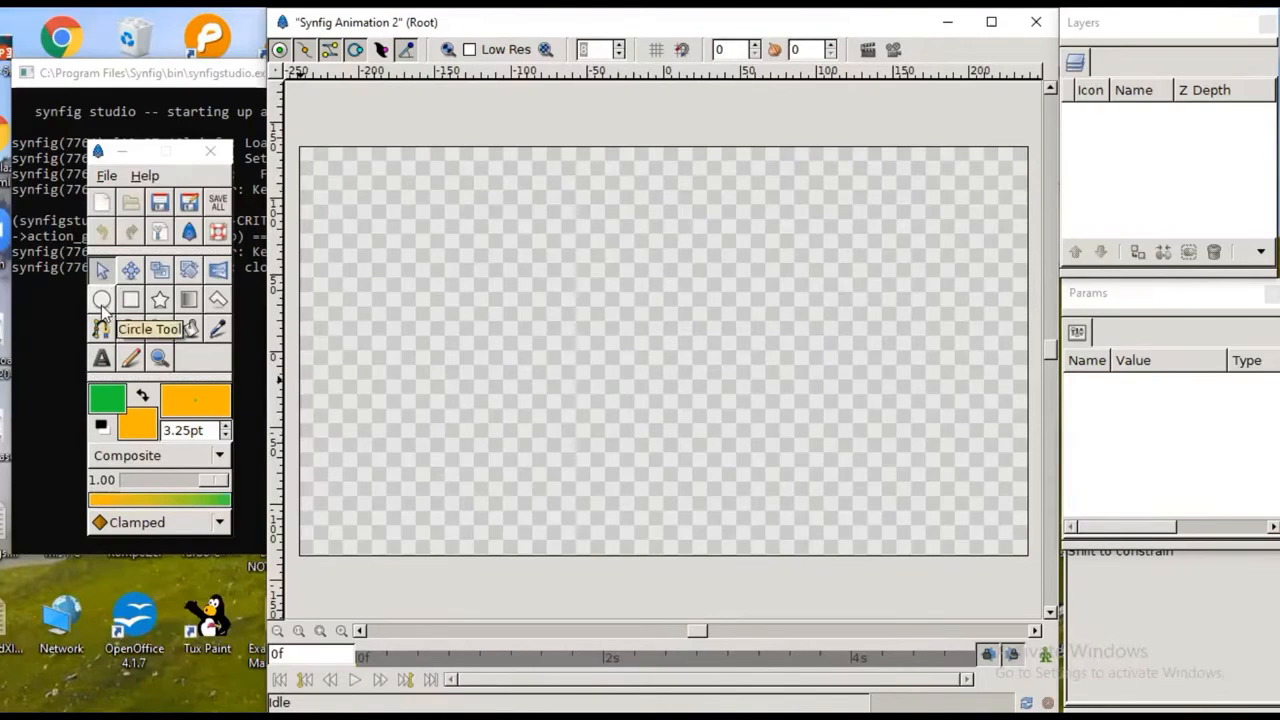
Step: Activate the Circle tool and rearrange the Params and Tool Options windows so that all of the circle's creation options are in view
click(101, 303)
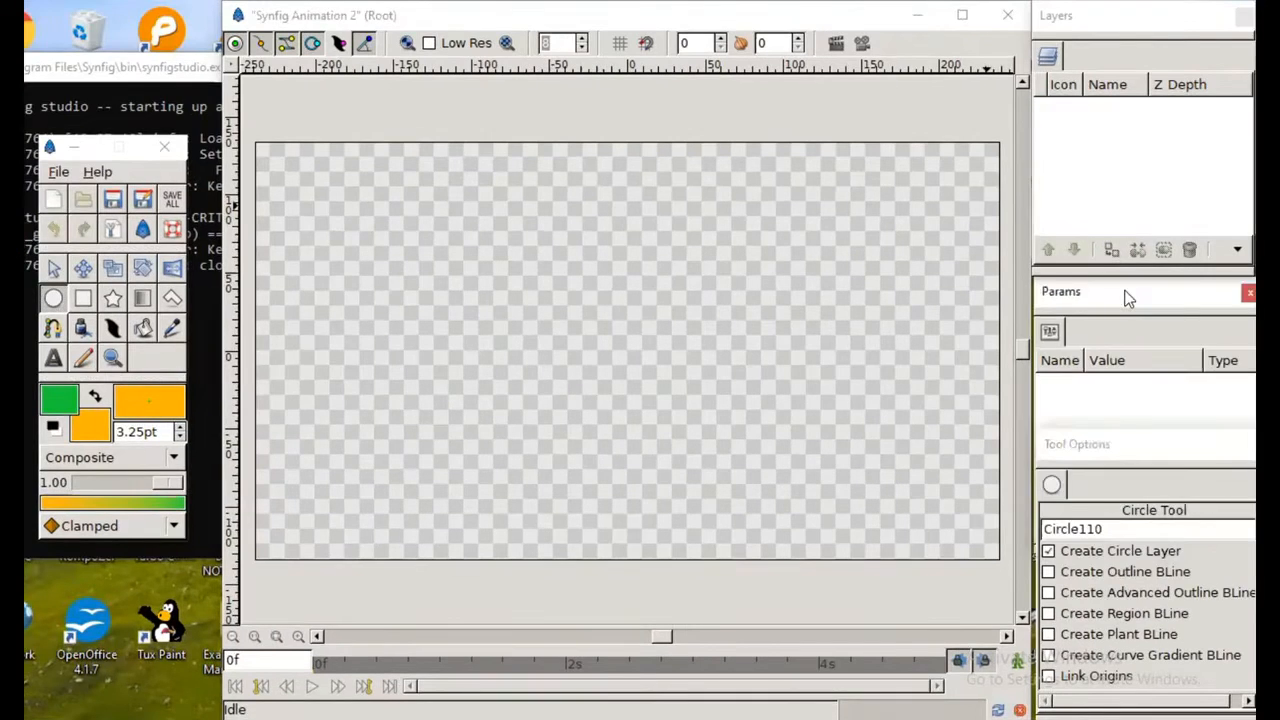
drag(1125, 291, 1121, 205)
click(1135, 440)
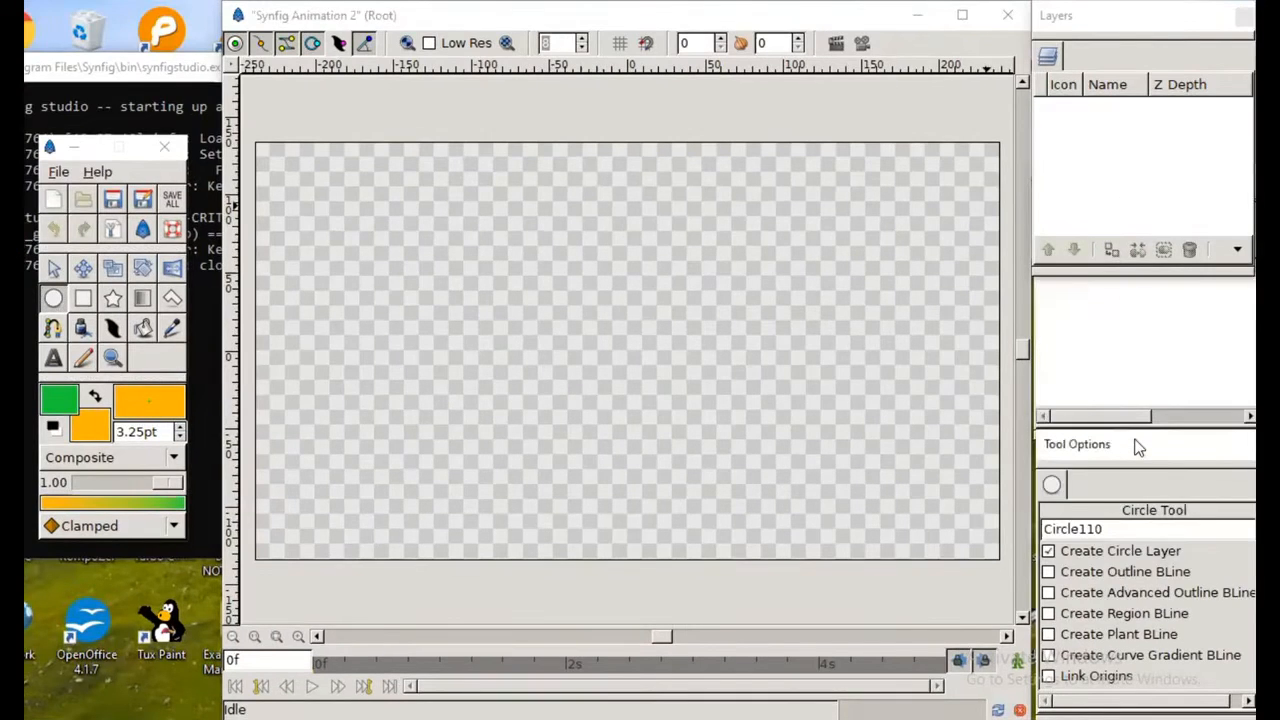
drag(1139, 447, 1137, 379)
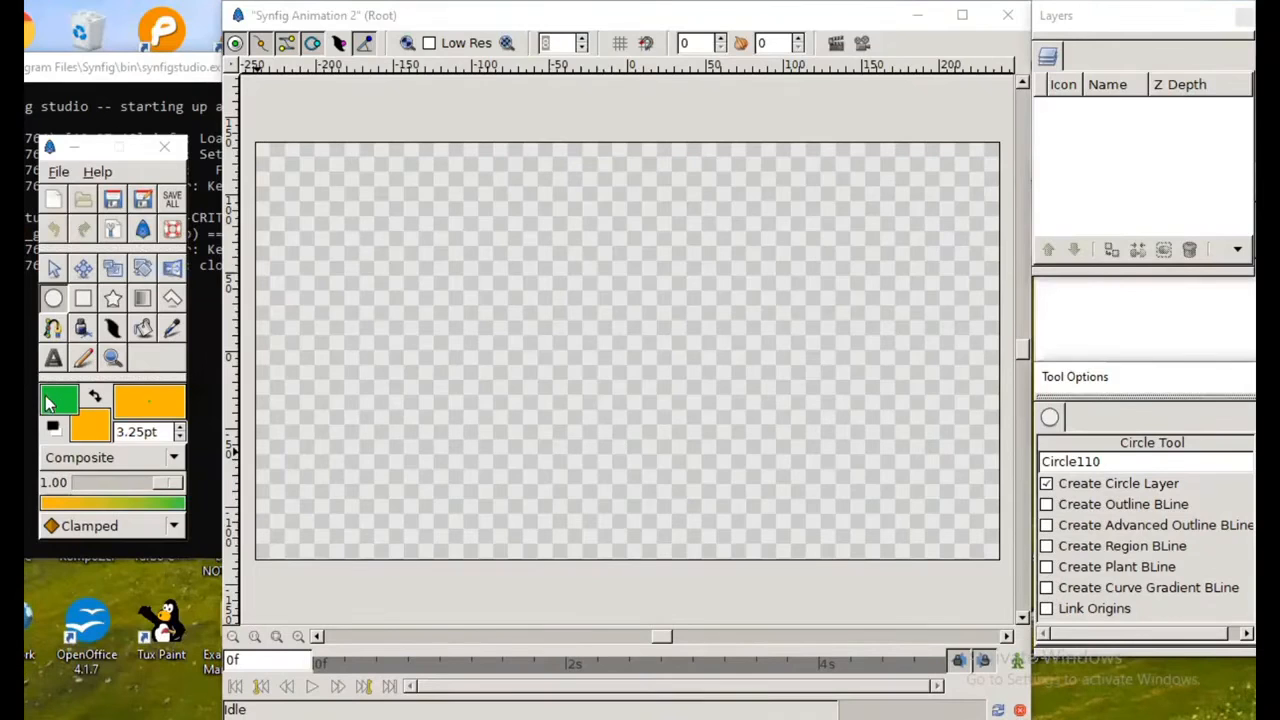
click(102, 468)
click(115, 470)
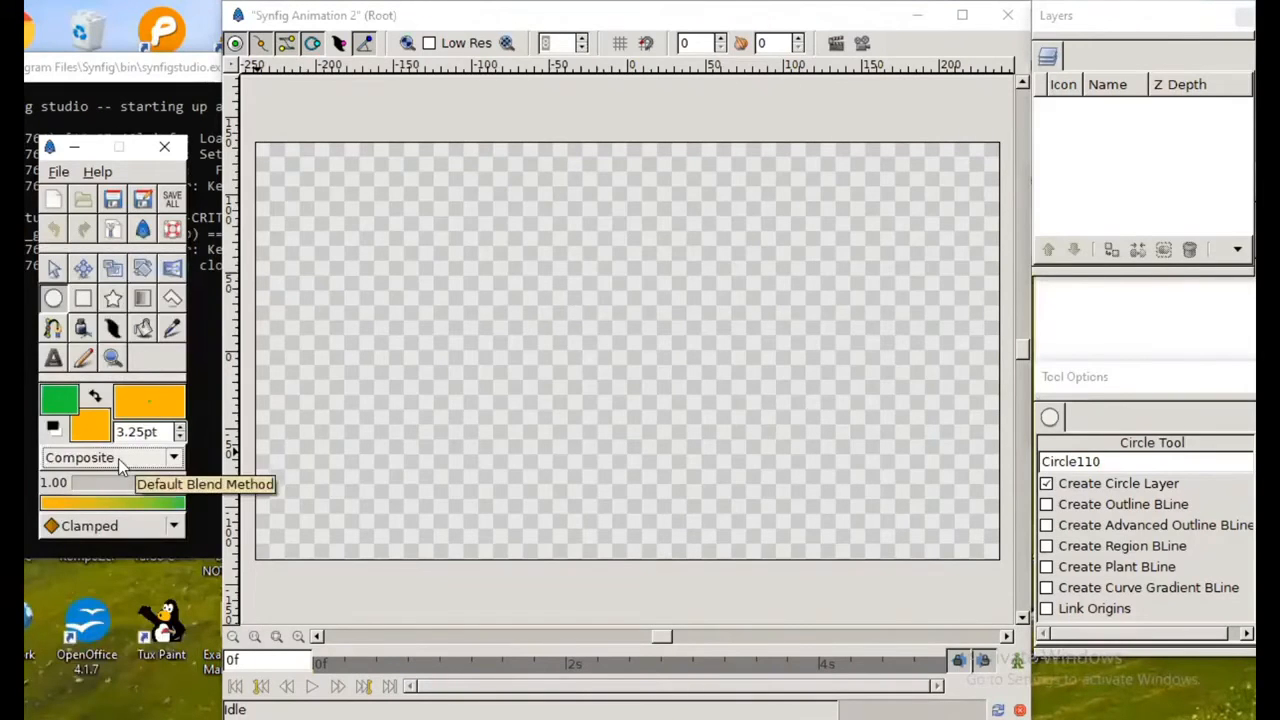
mouse_move(182, 482)
mouse_down()
mouse_move(95, 497)
mouse_move(168, 484)
mouse_up()
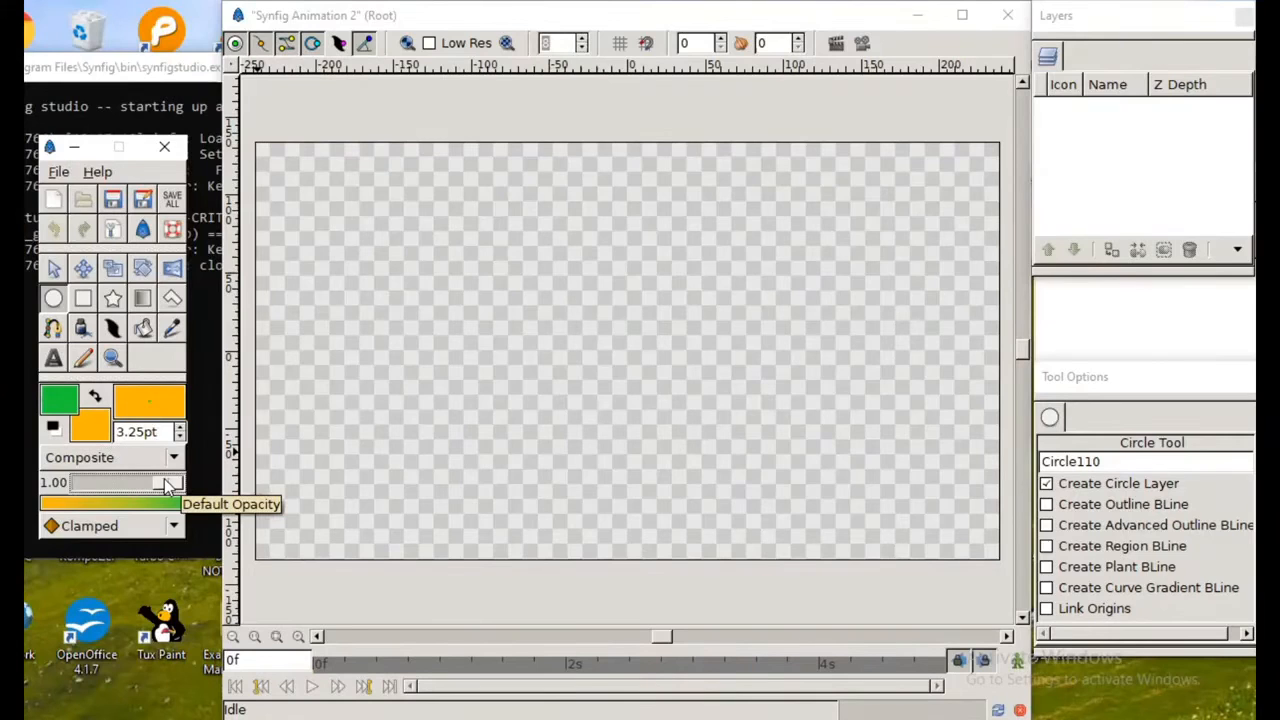
Step: Set the fill color to a red-orange with red 100, green 13 and blue 3
click(97, 431)
click(228, 273)
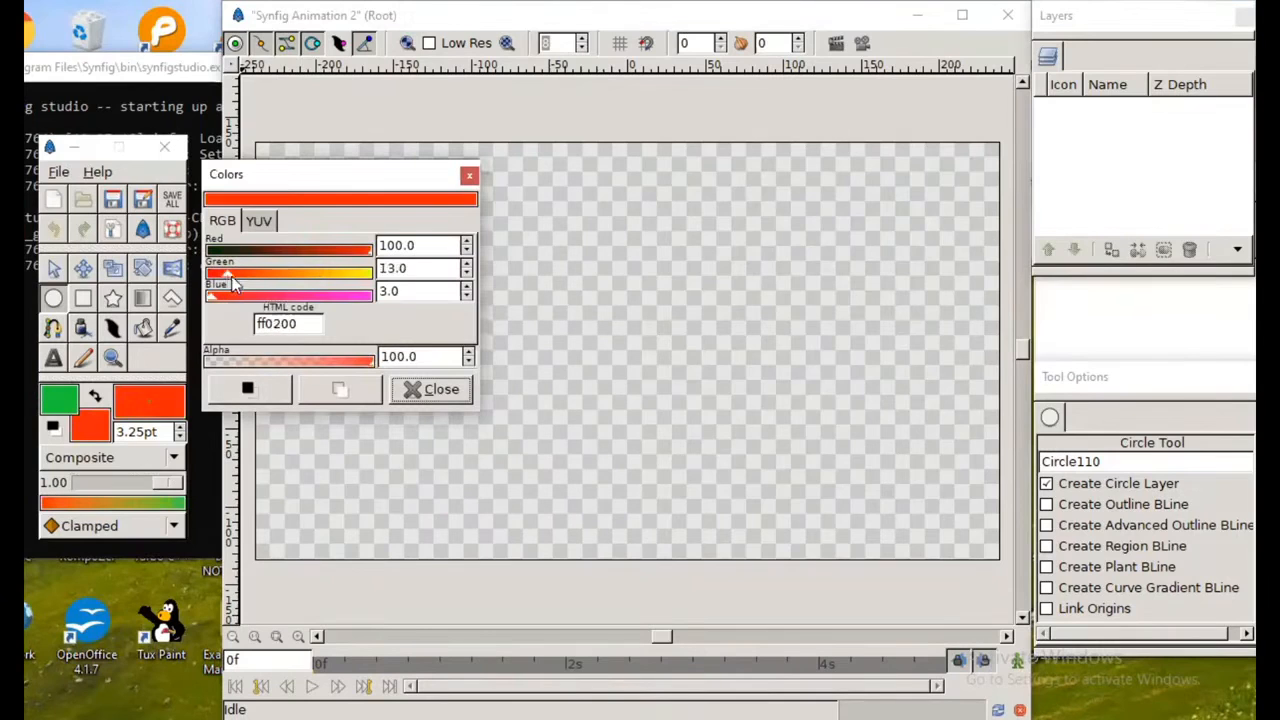
click(405, 388)
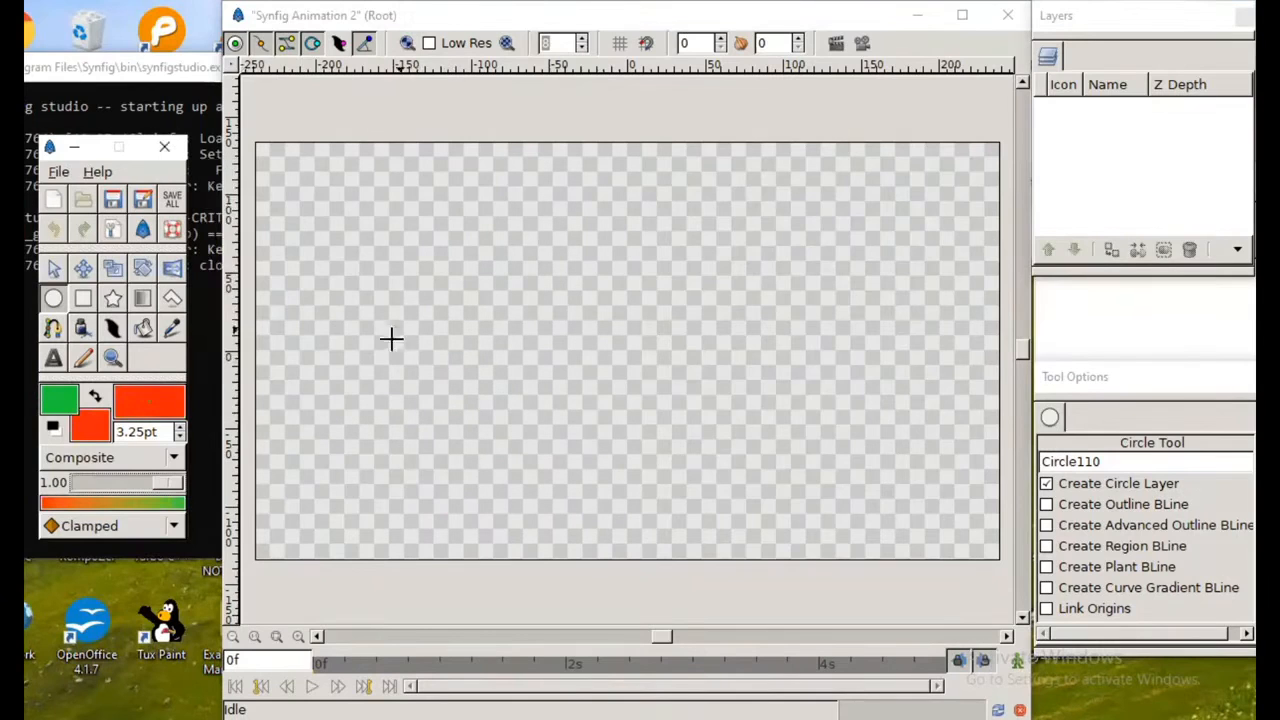
Step: Draw a circle of about 47 pt radius in the canvas's left part, and move it up toward the center with a radius of about 45 pt
drag(371, 380, 443, 443)
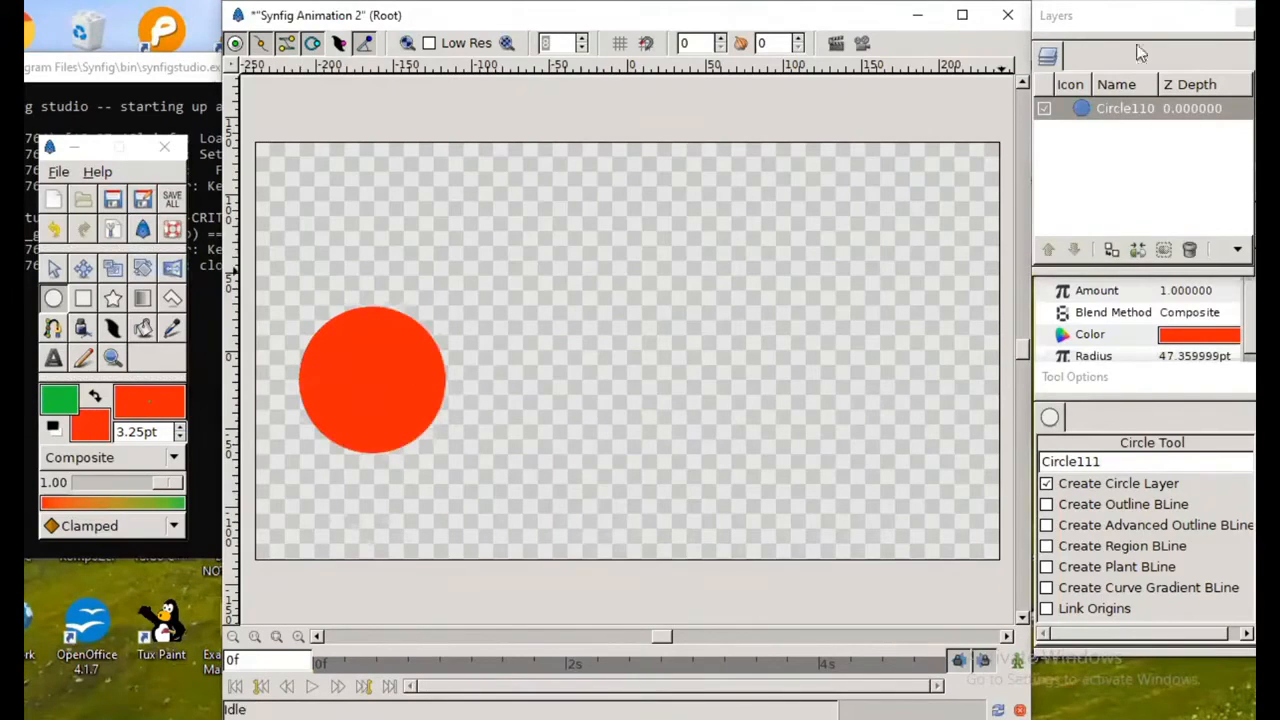
click(57, 272)
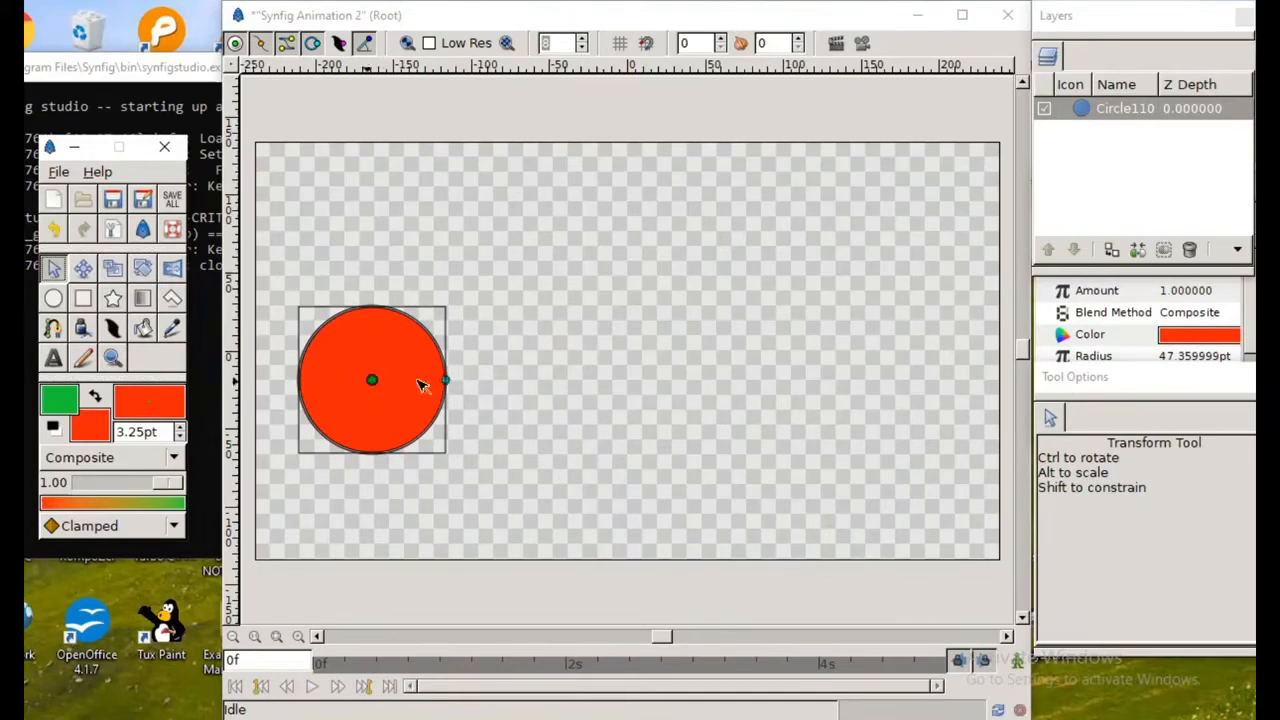
drag(373, 380, 584, 325)
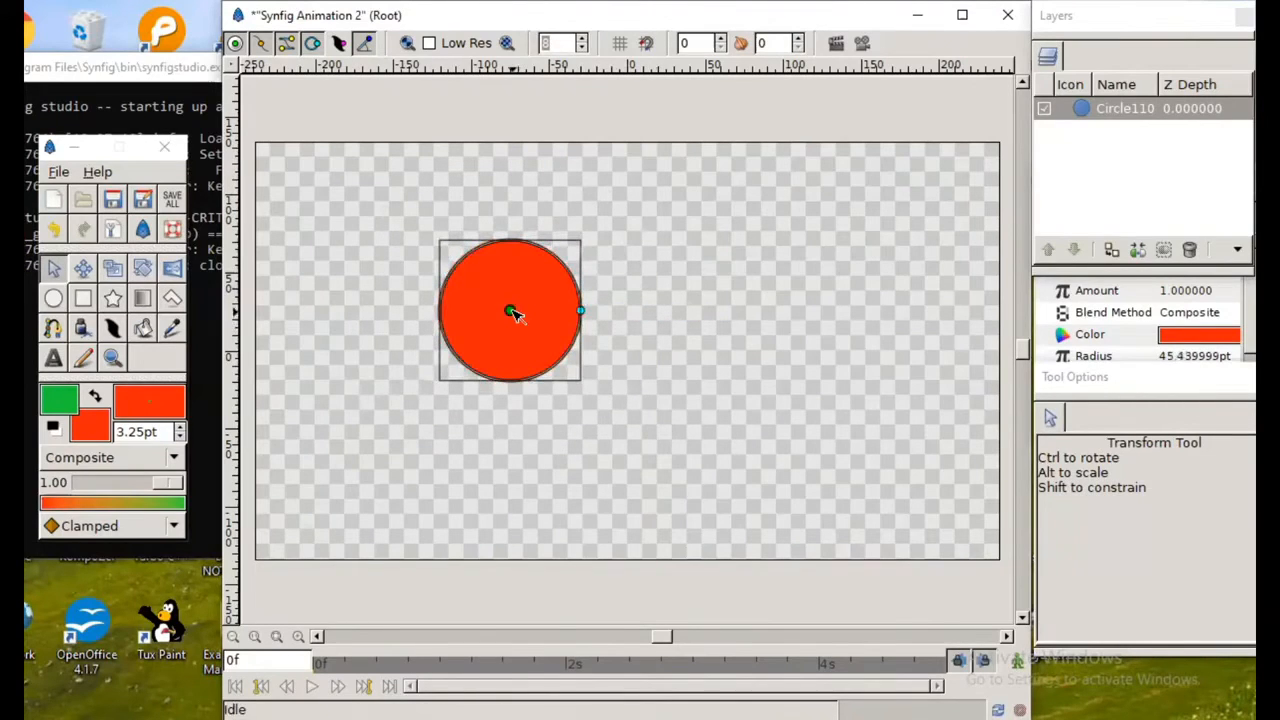
Step: Turn on animate editing mode for the canvas
click(1017, 662)
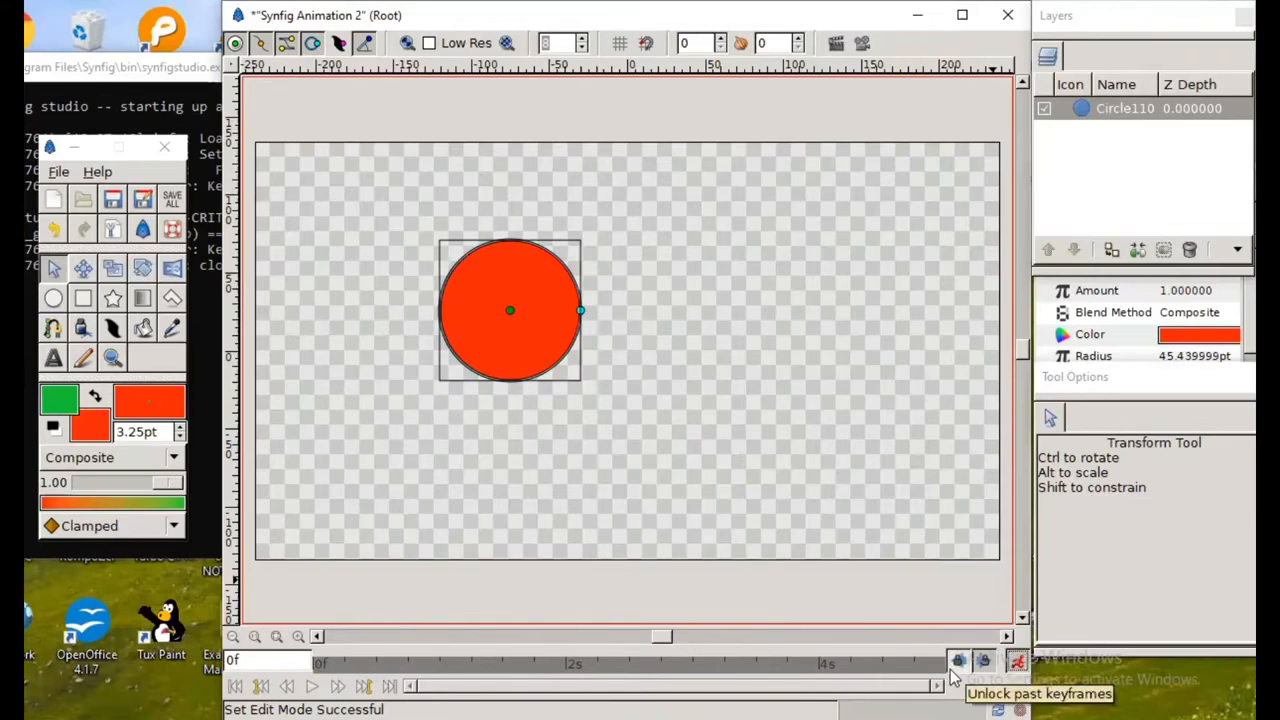
click(234, 68)
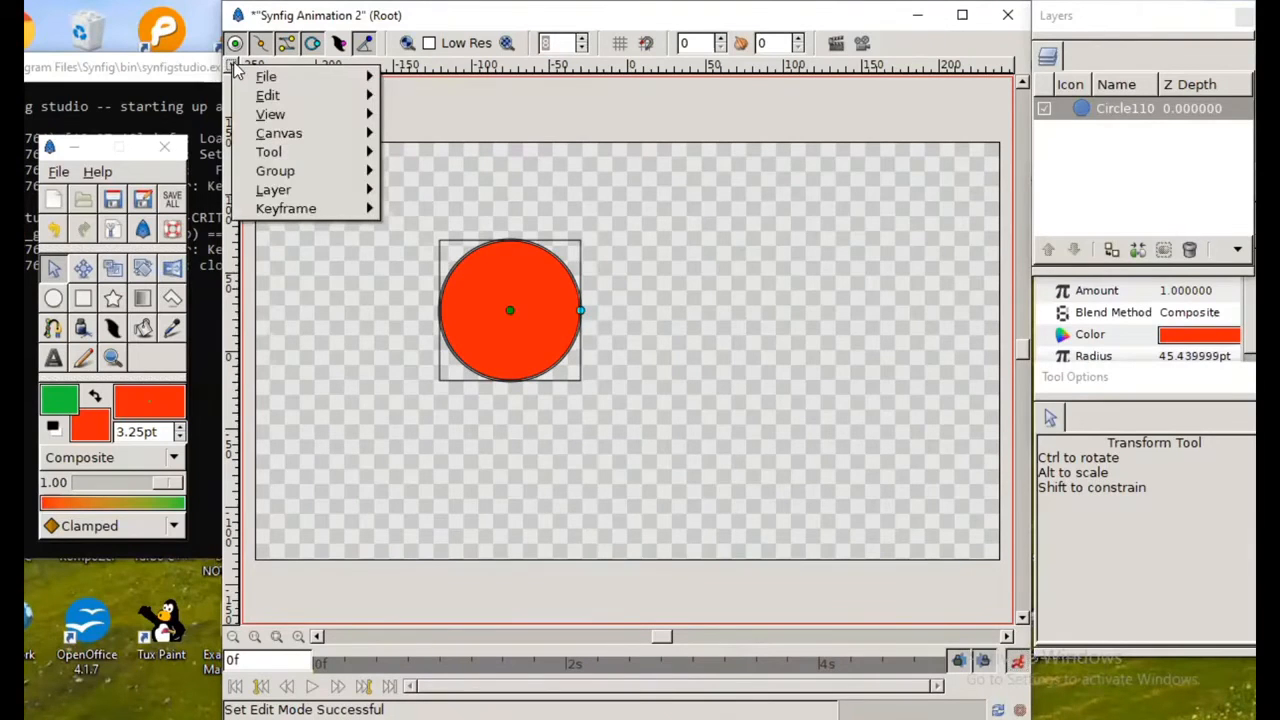
click(233, 66)
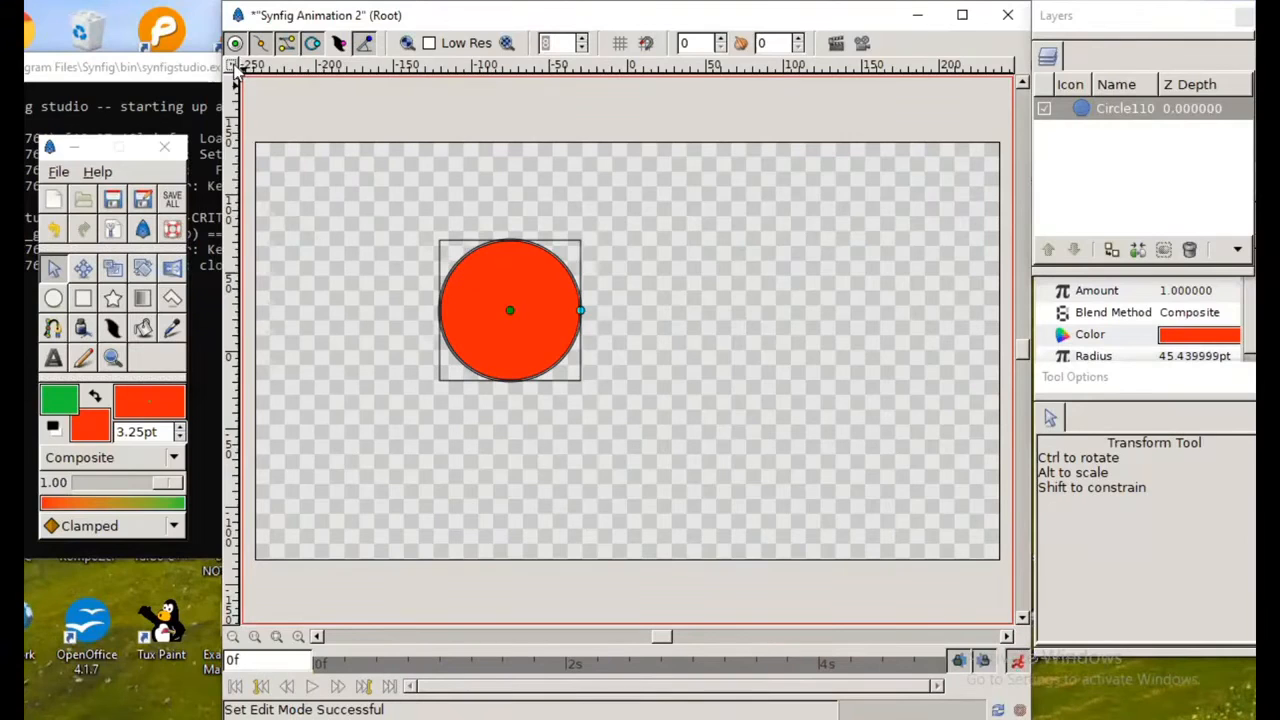
Step: Set the animation's end time to 10s in the canvas properties and apply it
click(235, 67)
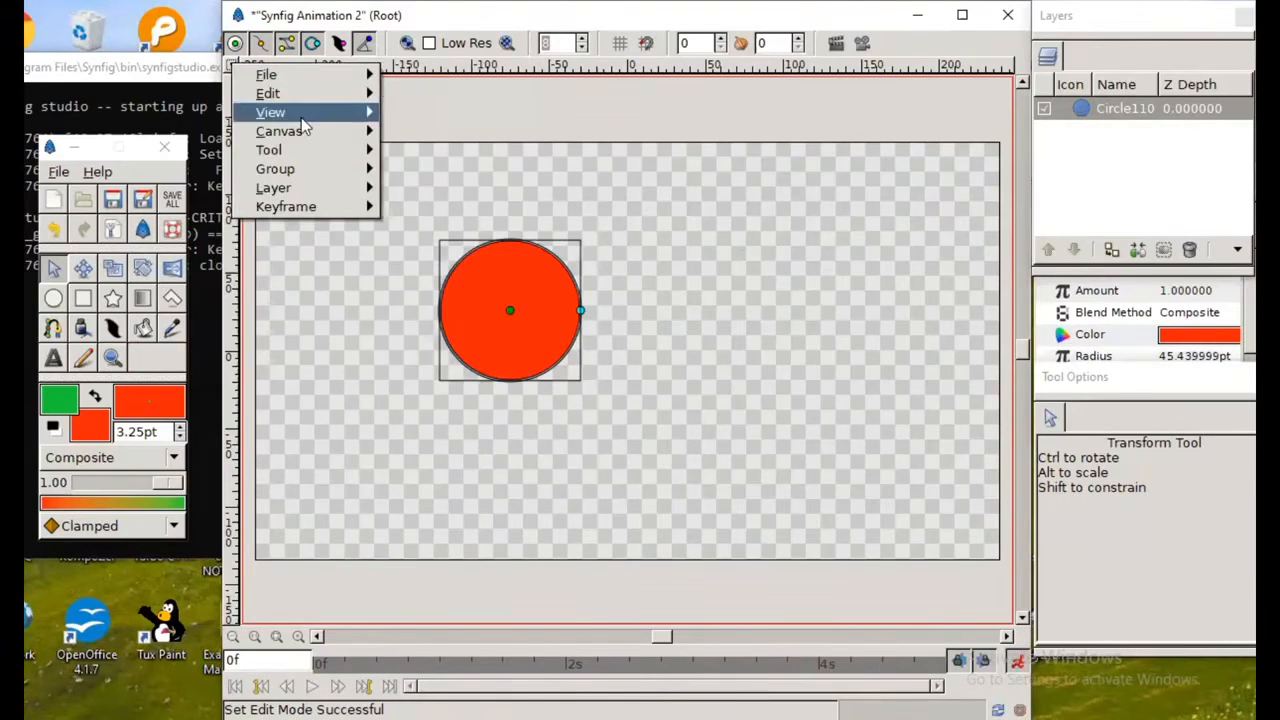
mouse_move(300, 93)
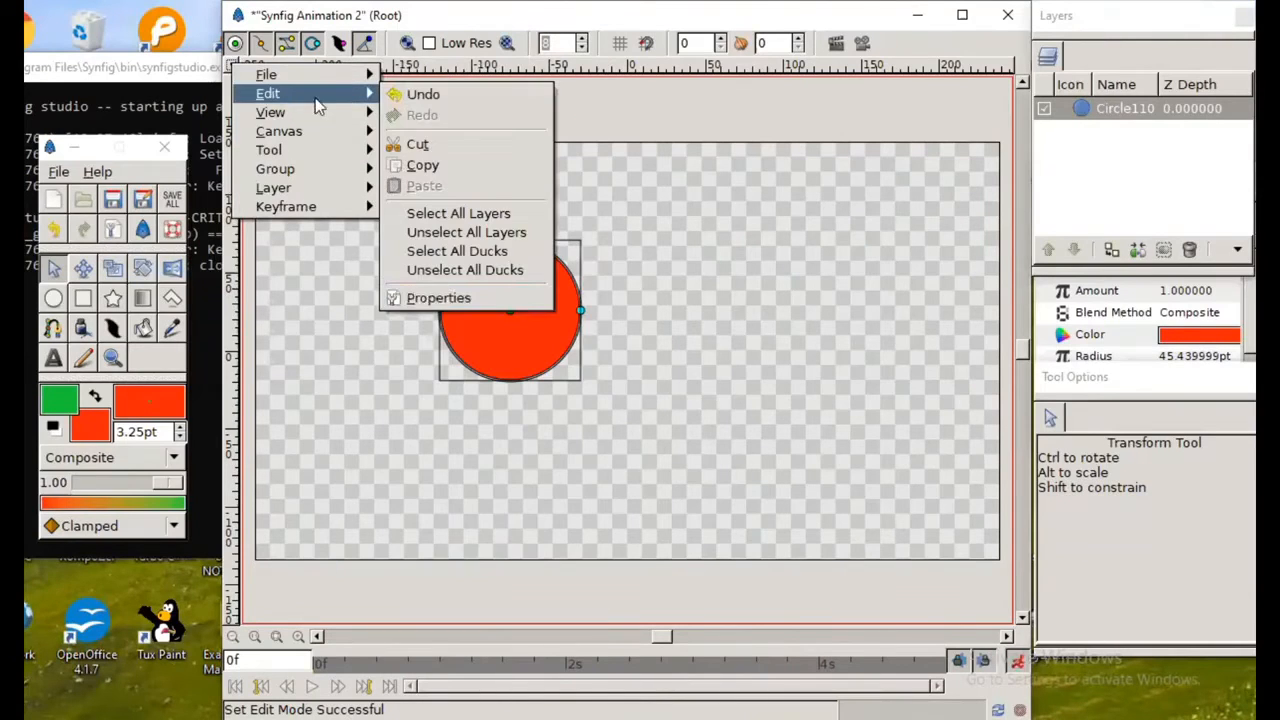
click(491, 296)
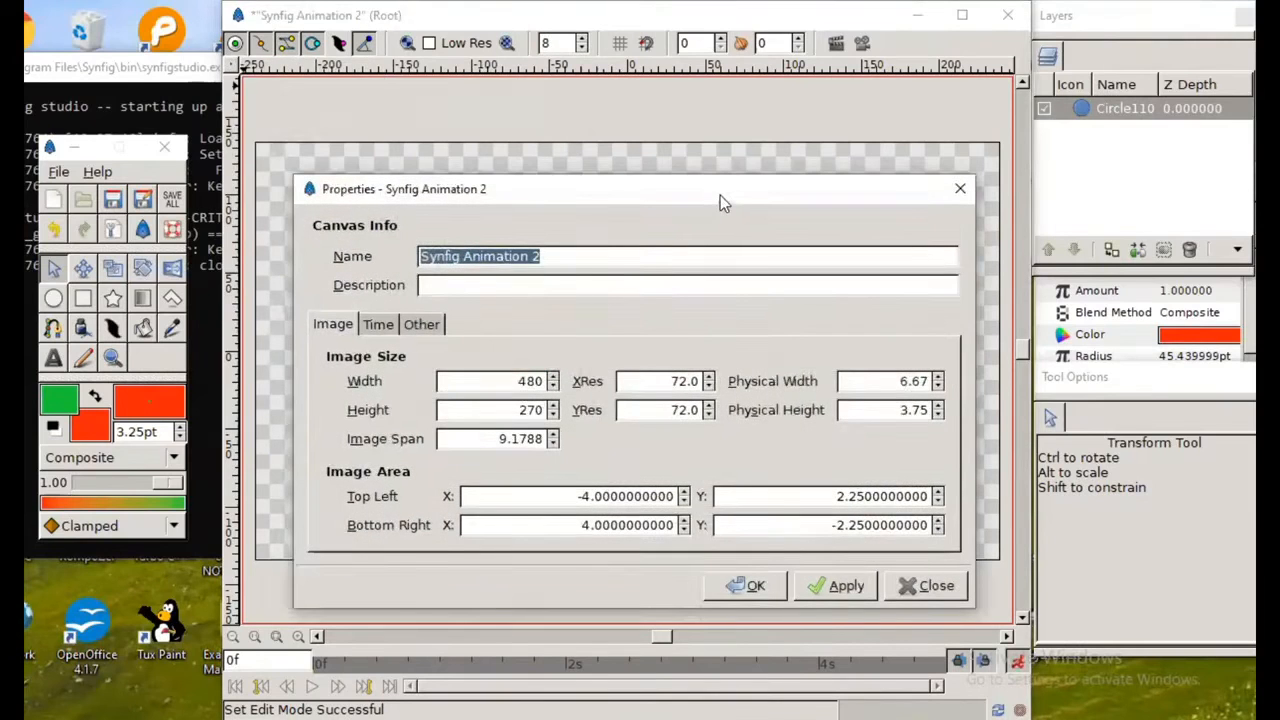
drag(729, 188, 727, 103)
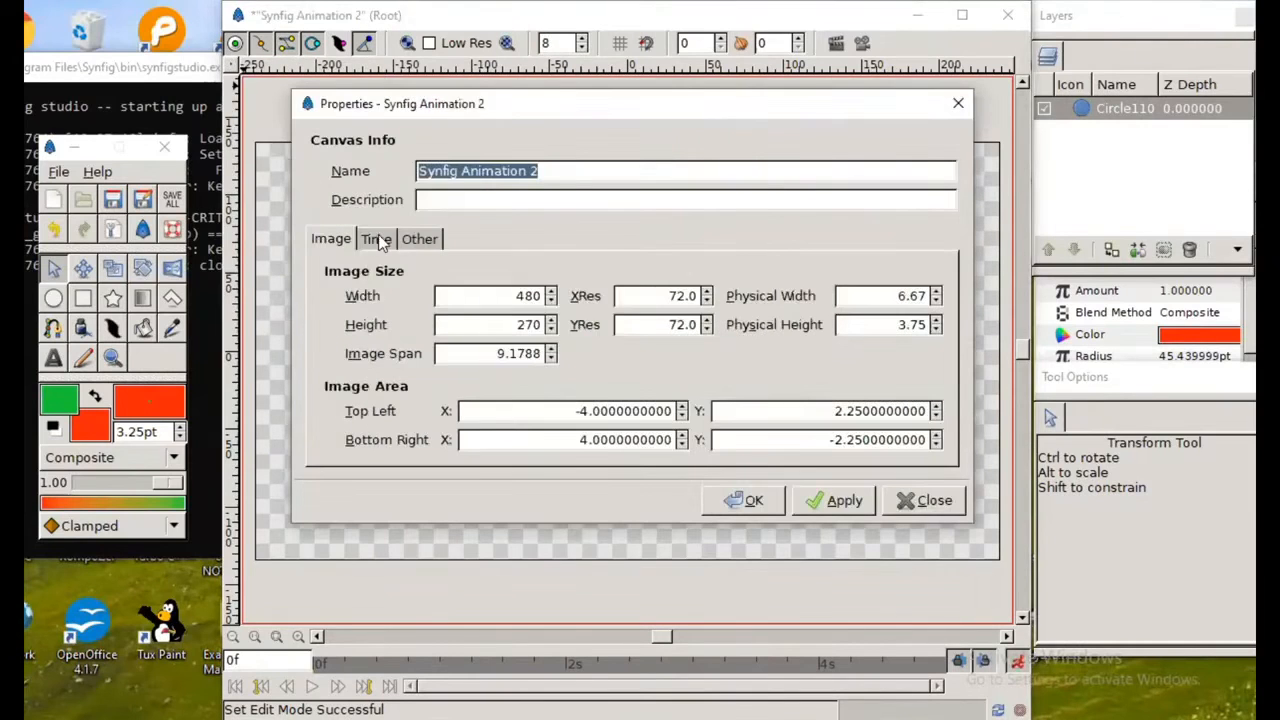
click(378, 240)
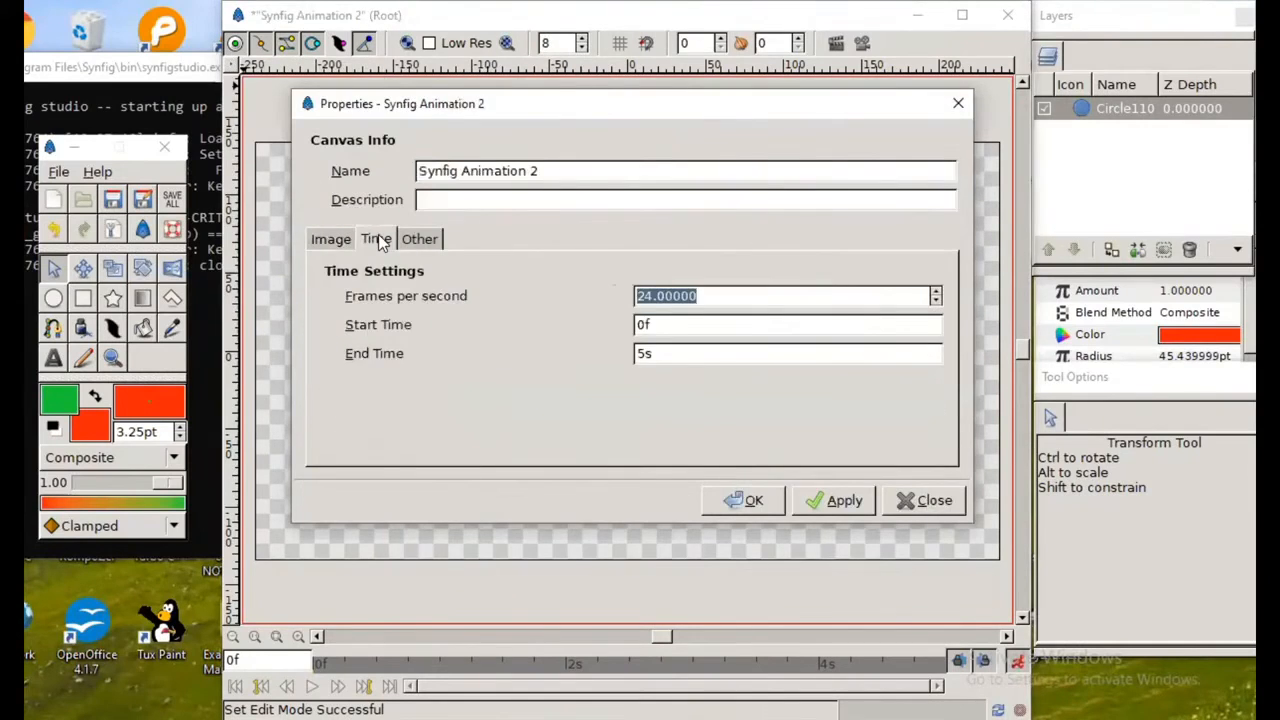
click(645, 352)
key(BackSpace)
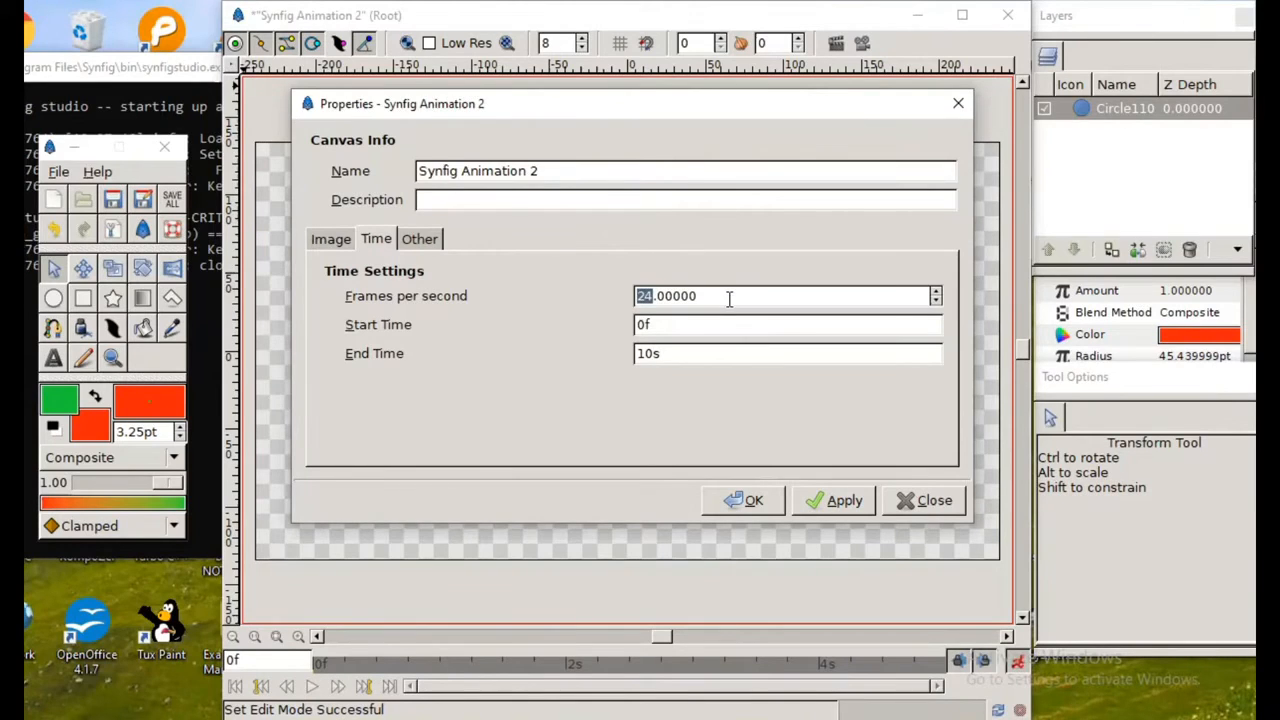
click(656, 297)
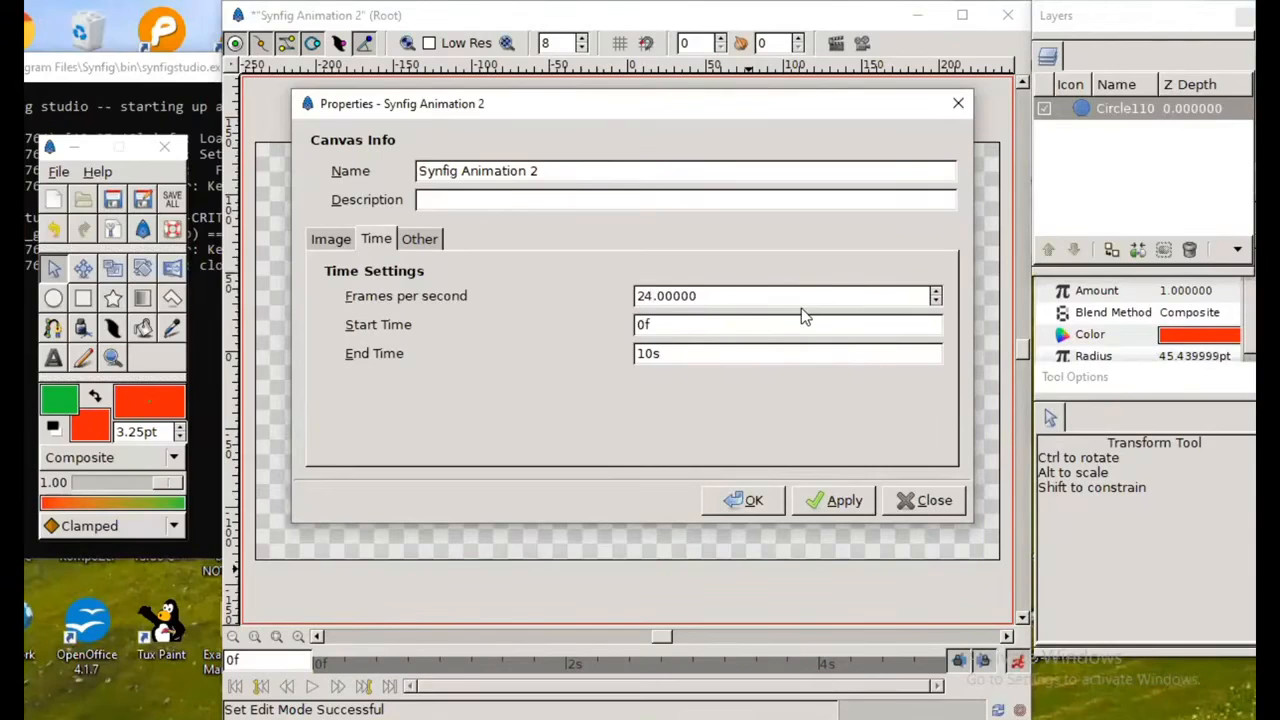
click(818, 500)
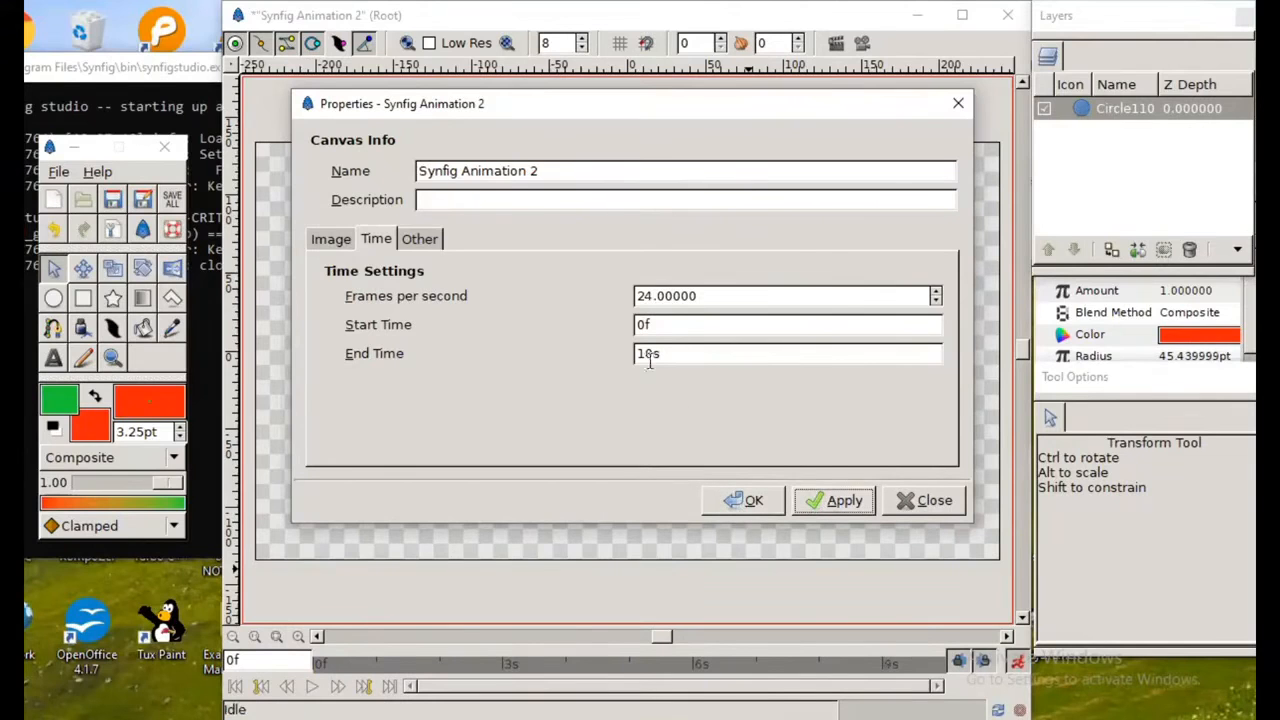
click(752, 500)
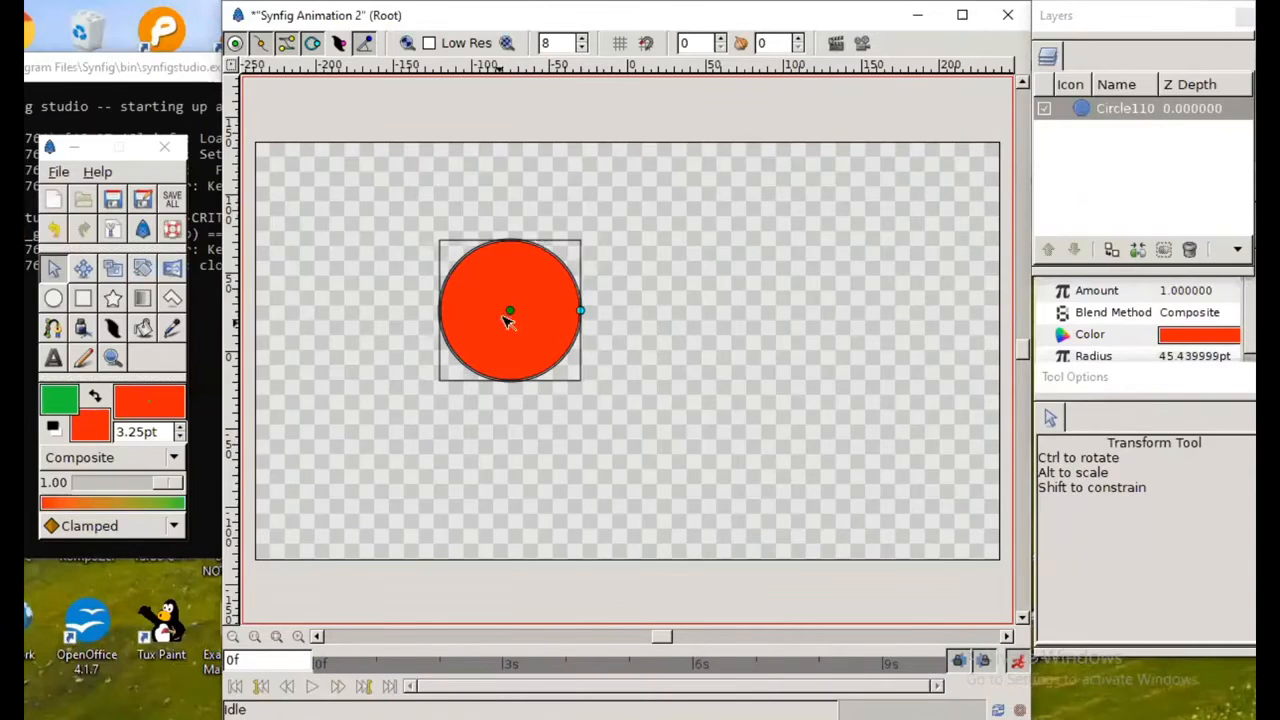
Step: Place the circle in the canvas's bottom-left corner at 0f, and at the canvas's top edge left of center at 3s 1f
drag(510, 311, 322, 489)
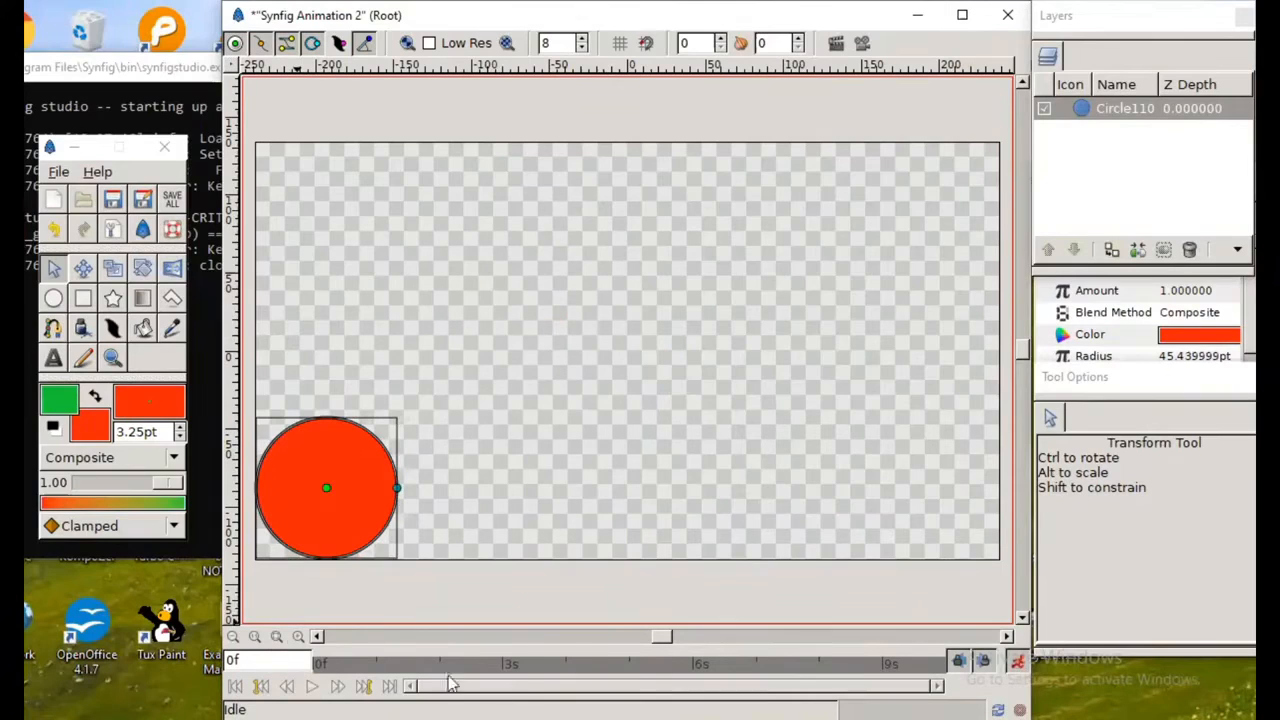
click(505, 668)
drag(351, 449, 486, 183)
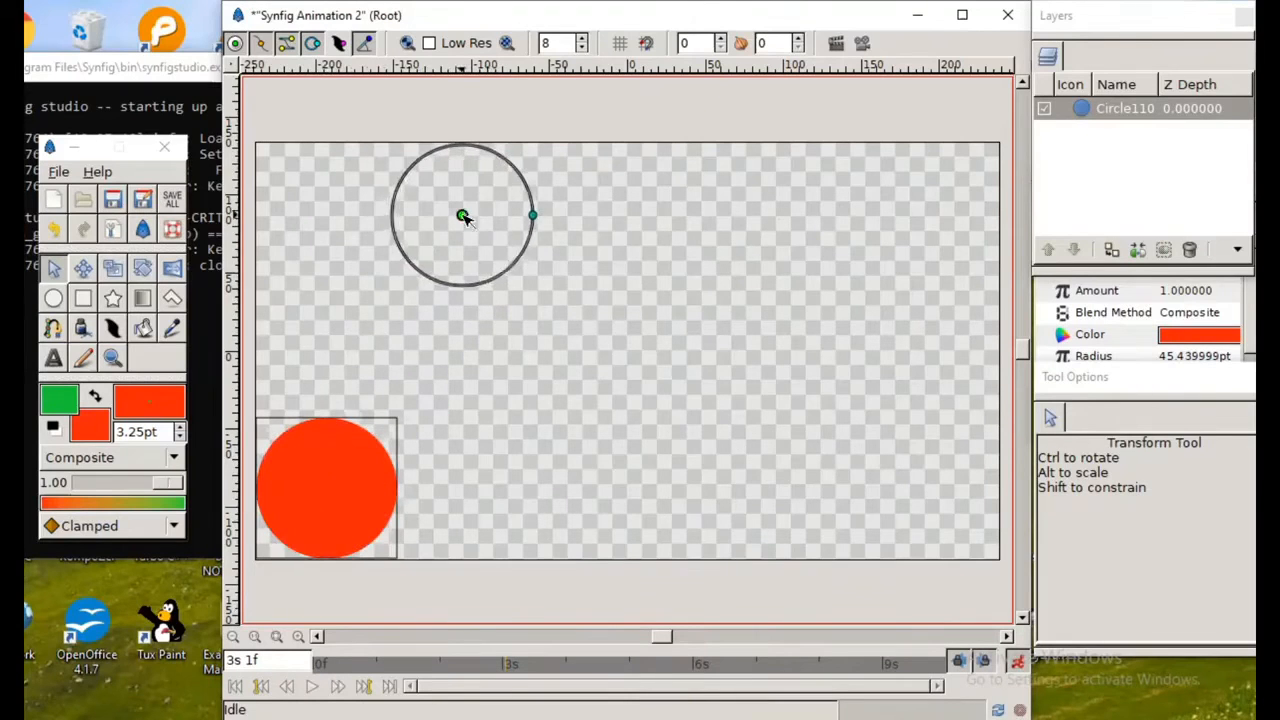
Step: Place the circle at the canvas's bottom center at 6s 1f, and at the canvas's top edge right of center at 8s 1f
click(698, 665)
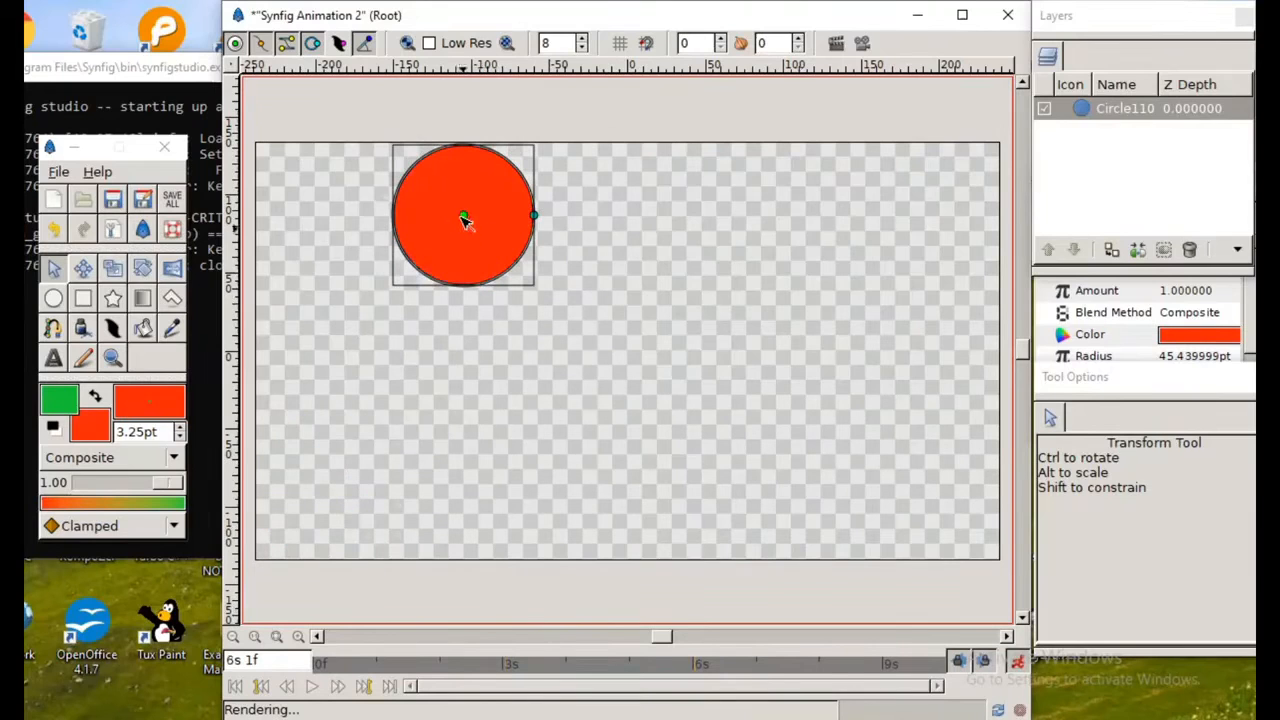
drag(463, 216, 634, 488)
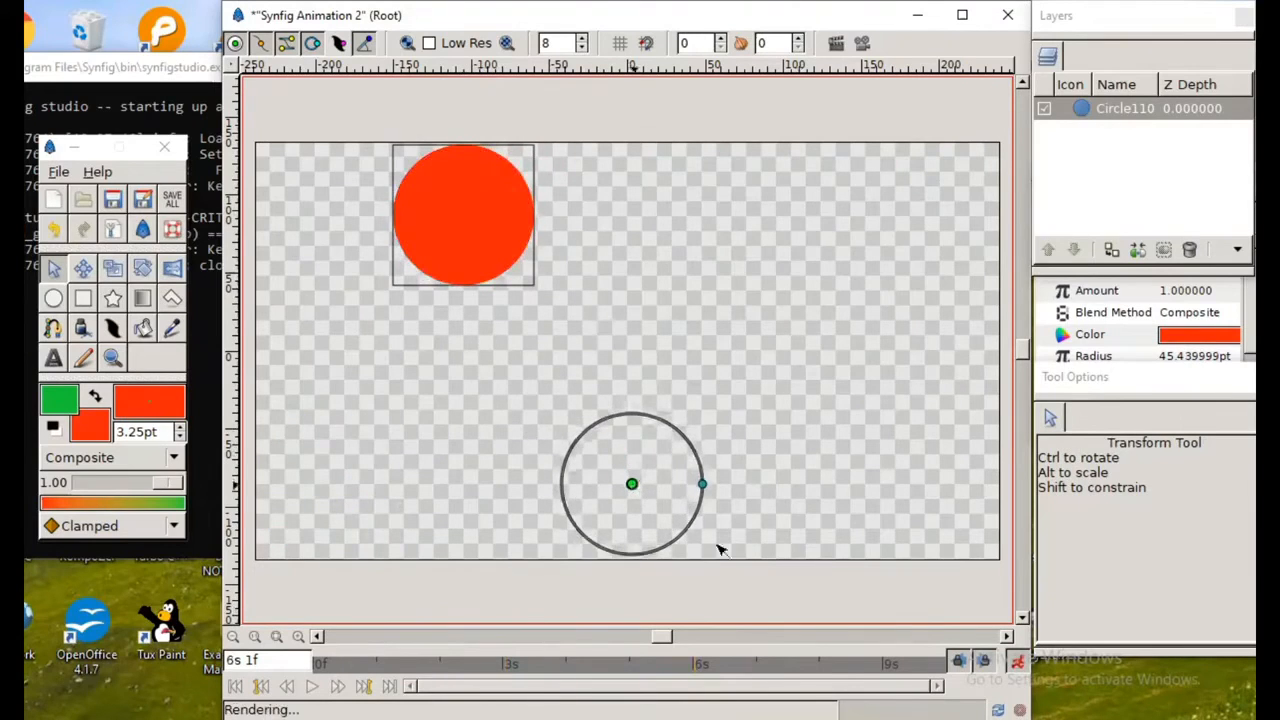
click(821, 673)
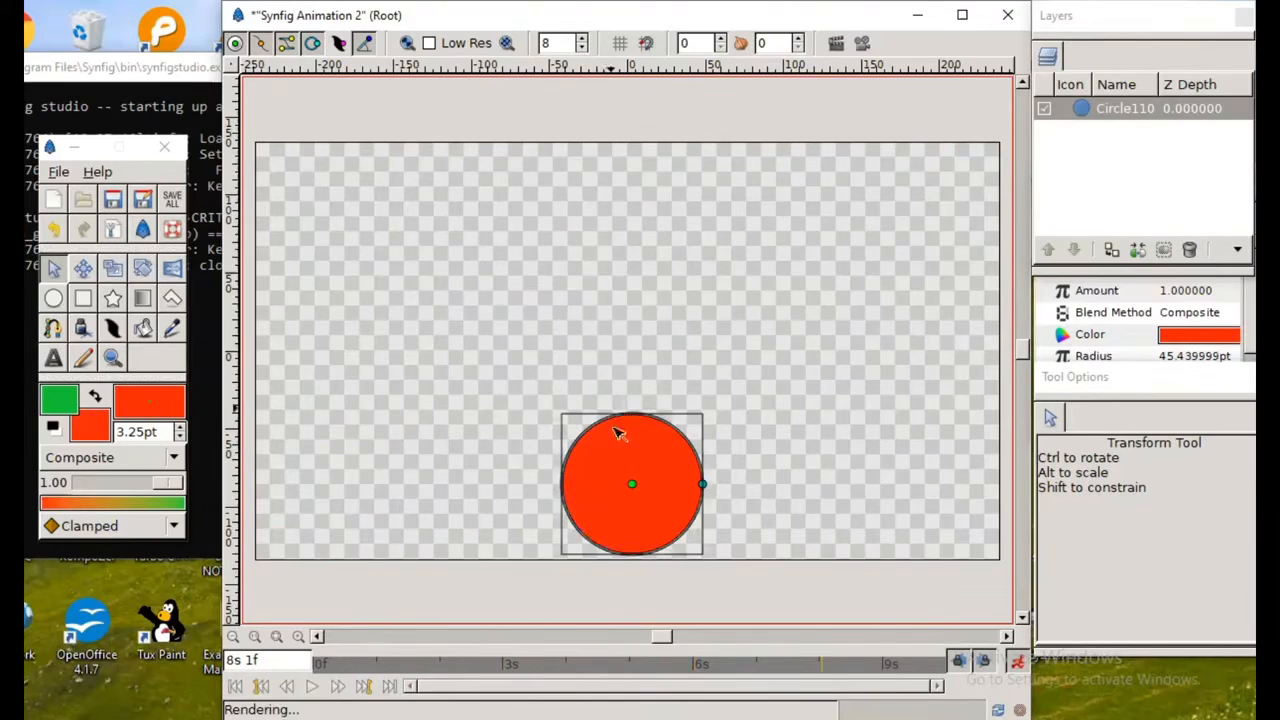
drag(632, 487, 811, 217)
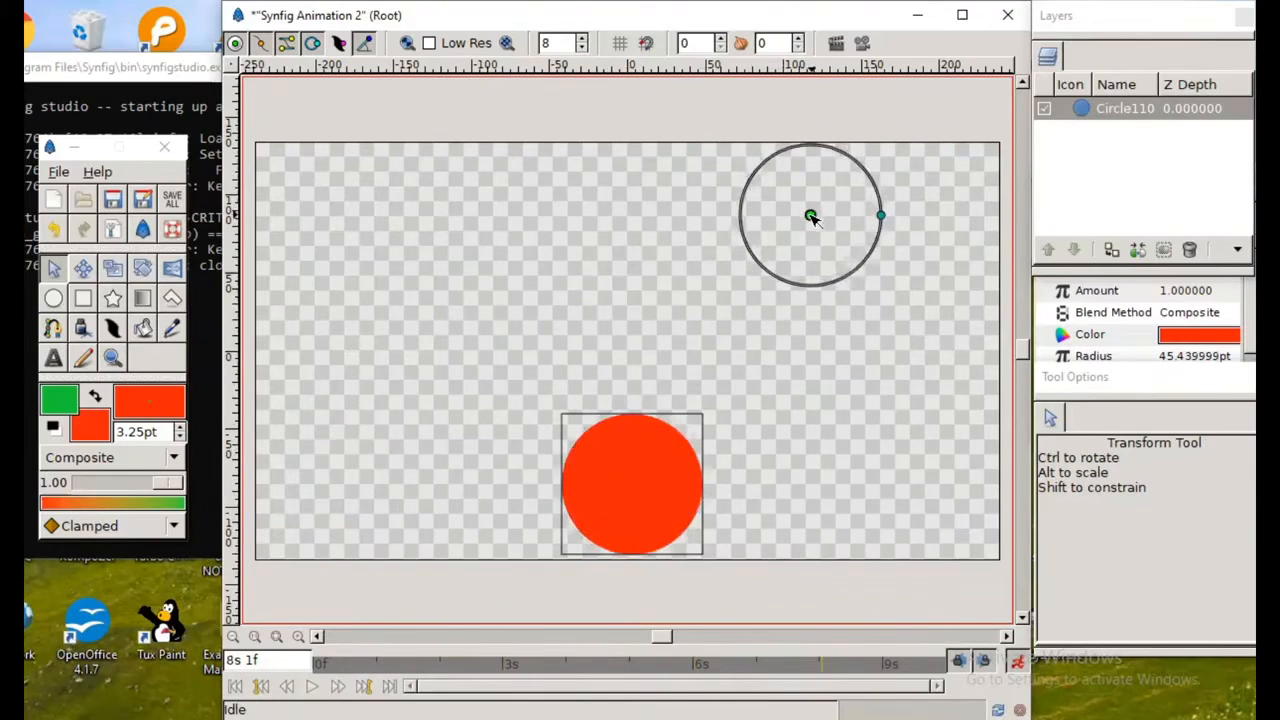
Step: Place the circle in the canvas's bottom-right corner at 9s 23f and turn off animate editing mode
click(948, 677)
drag(812, 216, 917, 477)
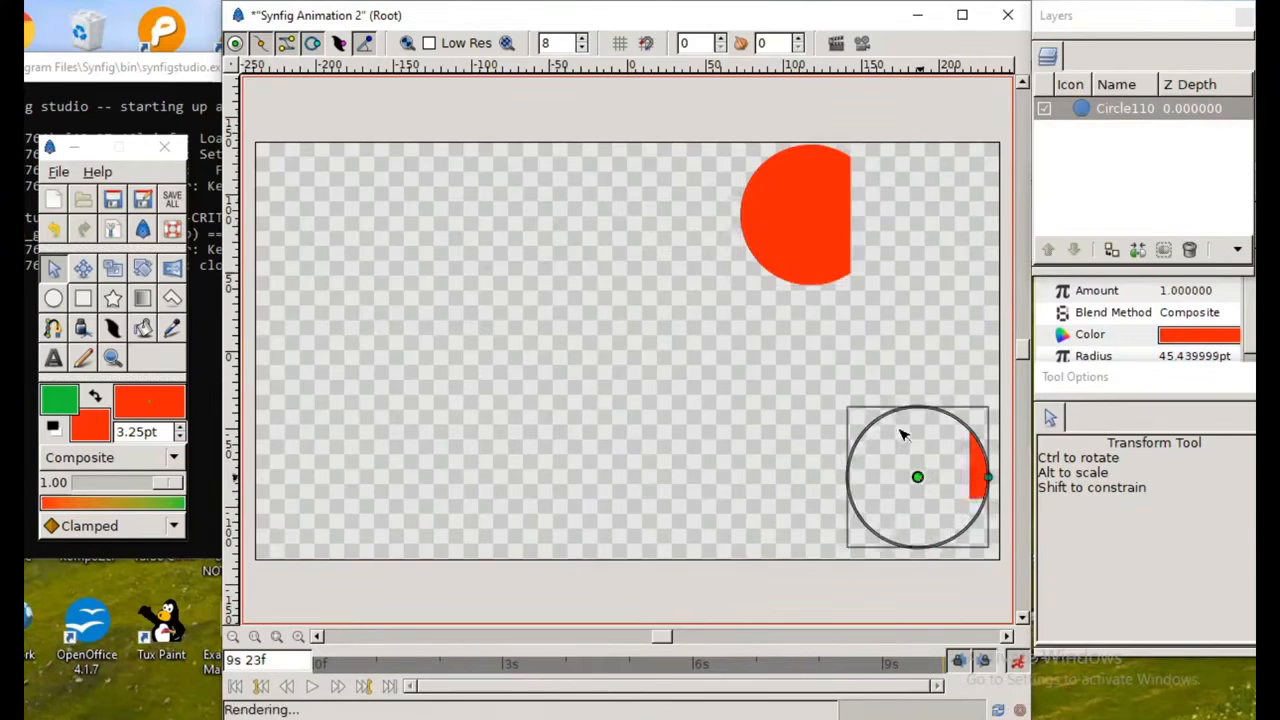
click(1017, 664)
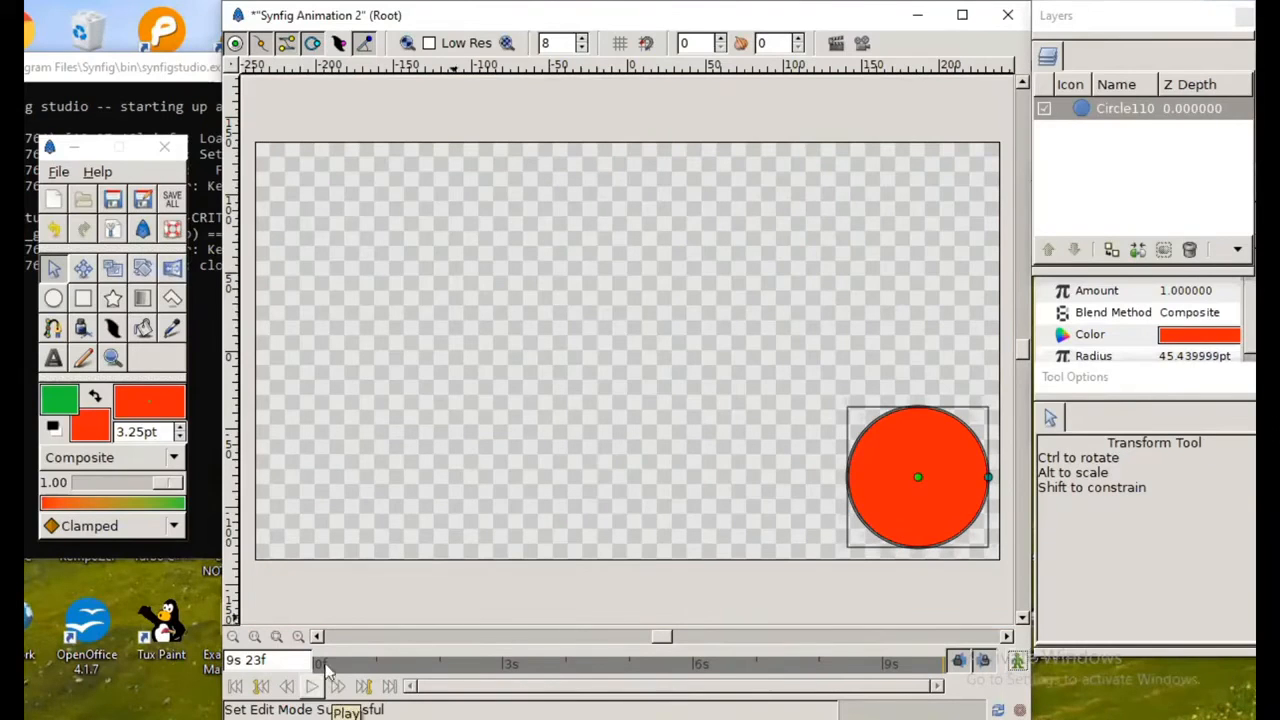
Step: Deselect the circle and play the animation to check its bouncing motion
click(400, 531)
click(312, 686)
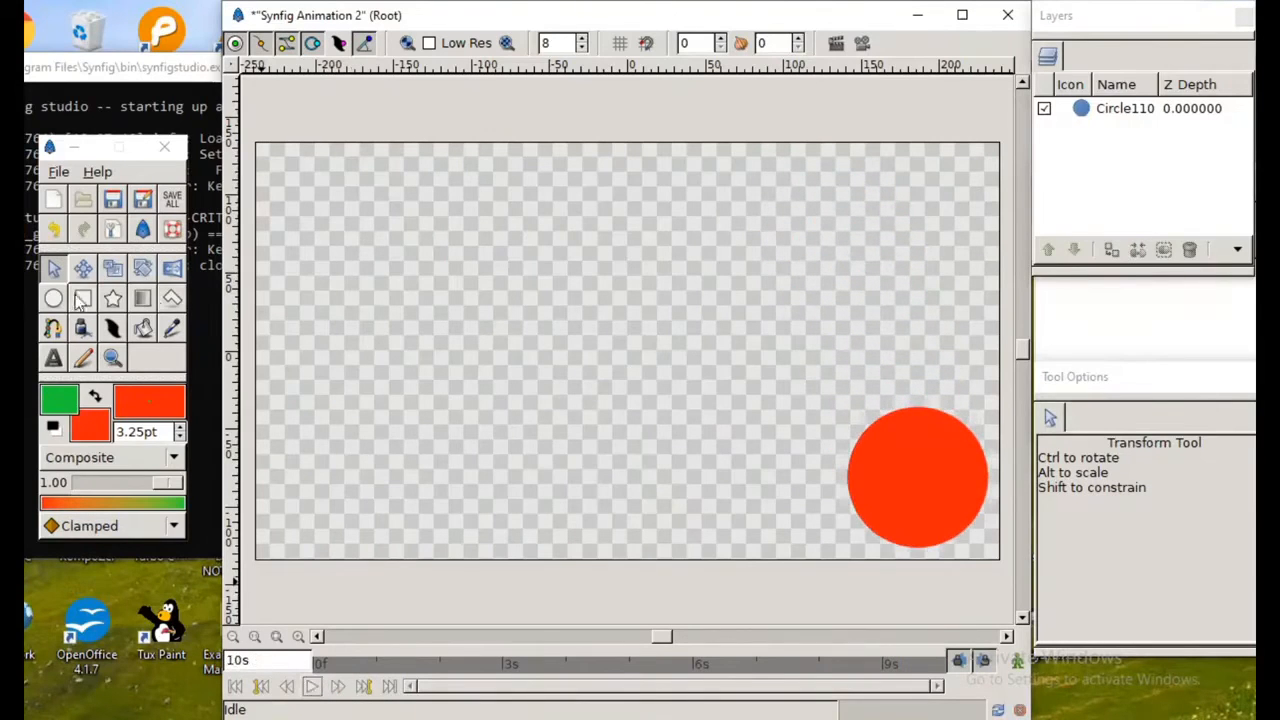
Step: Activate the Rectangle tool and set the fill color to grayish blue with Red 53.8, Green 70.4 and Blue 77.5
click(145, 299)
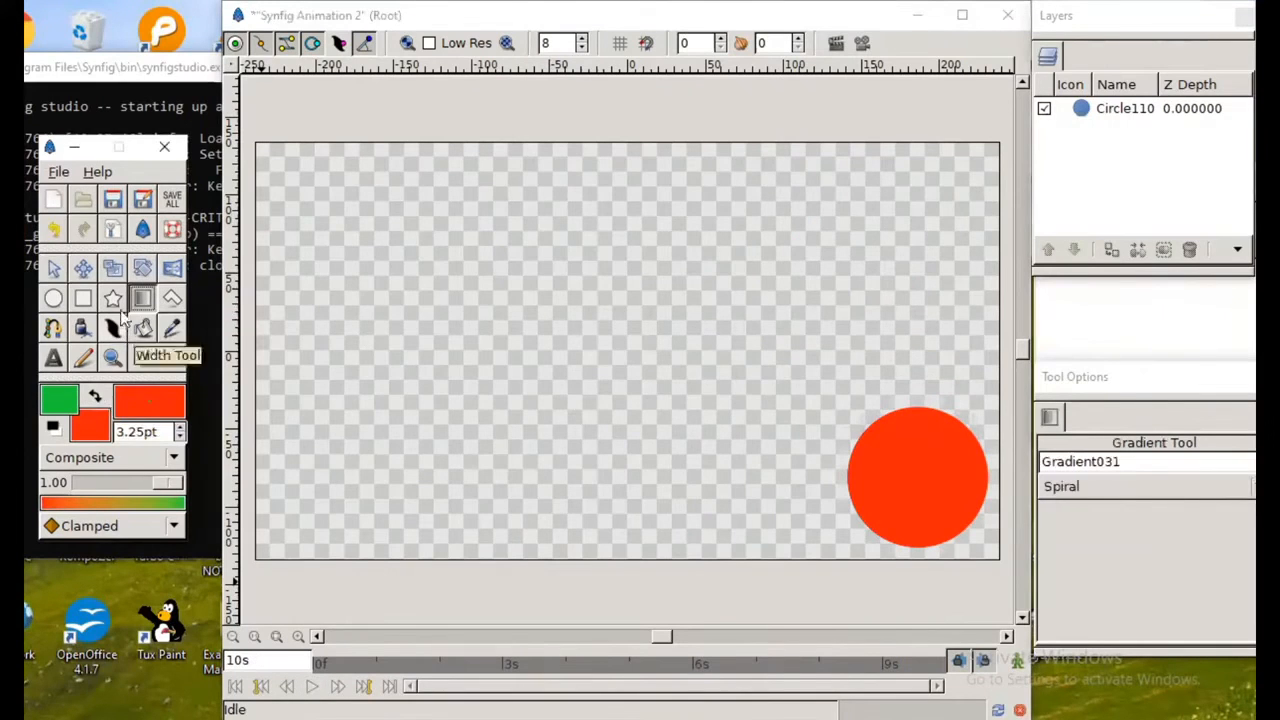
click(83, 298)
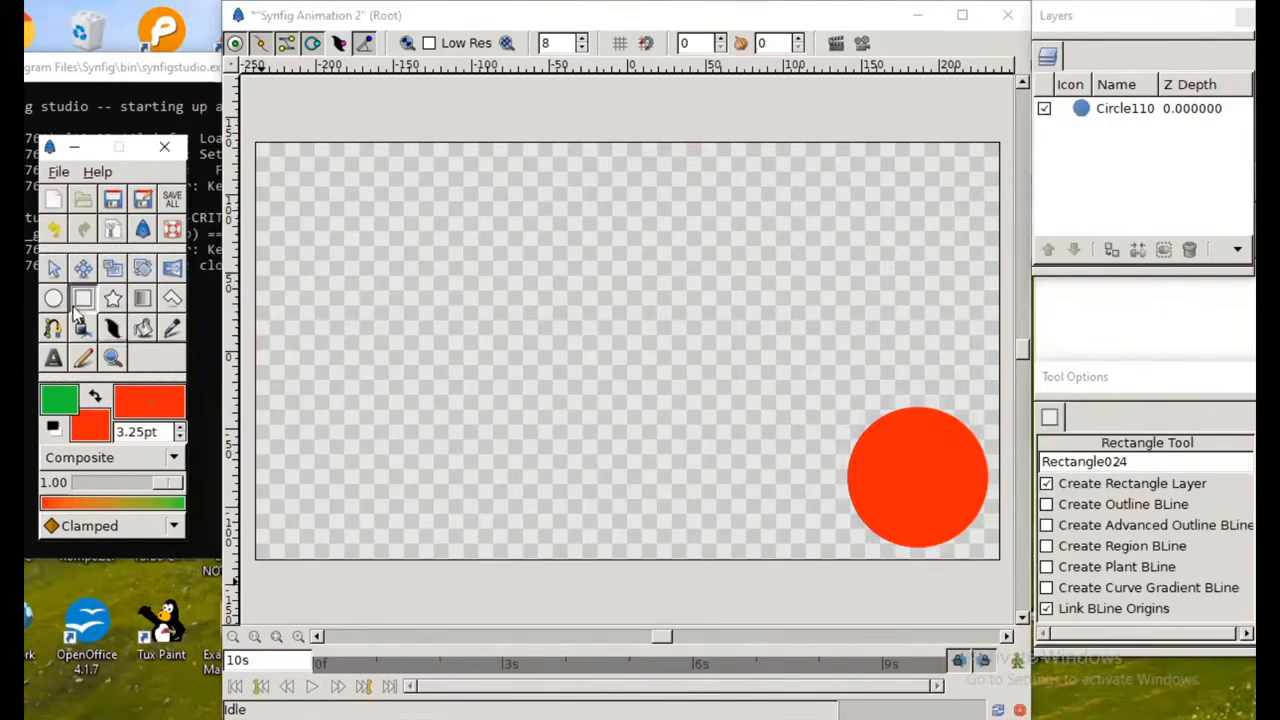
click(90, 425)
drag(358, 284, 350, 283)
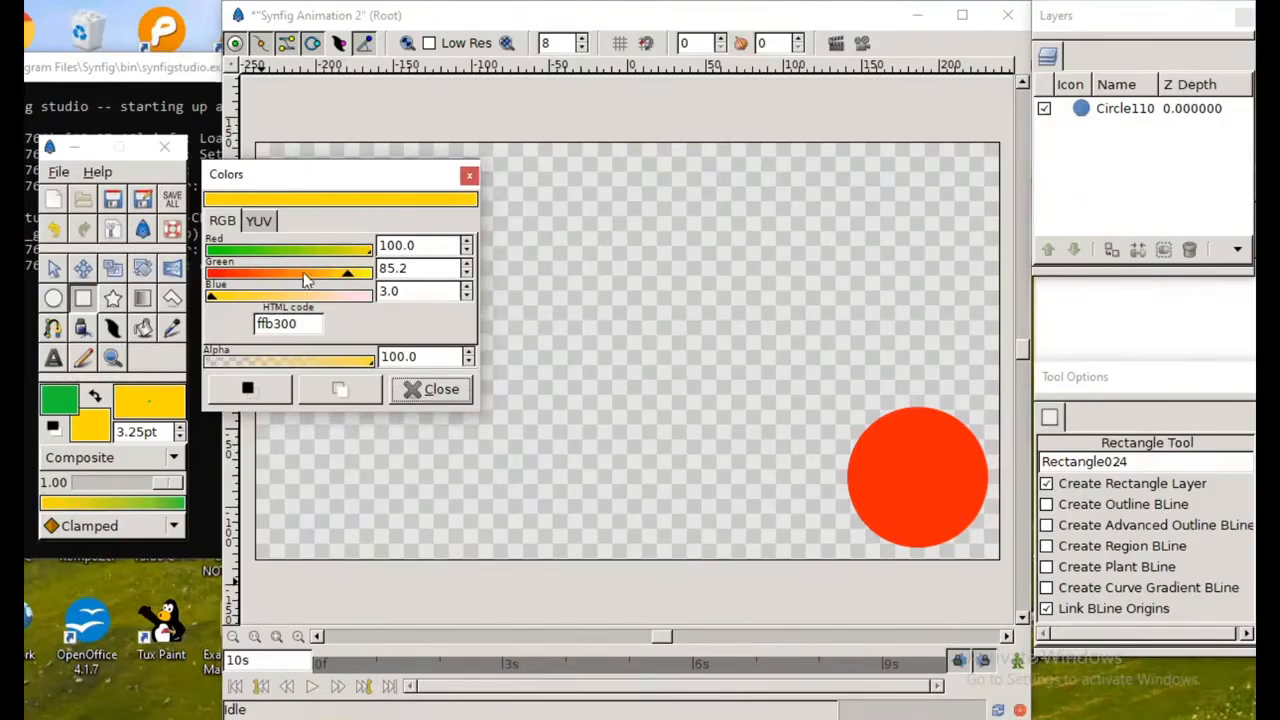
drag(345, 278, 295, 260)
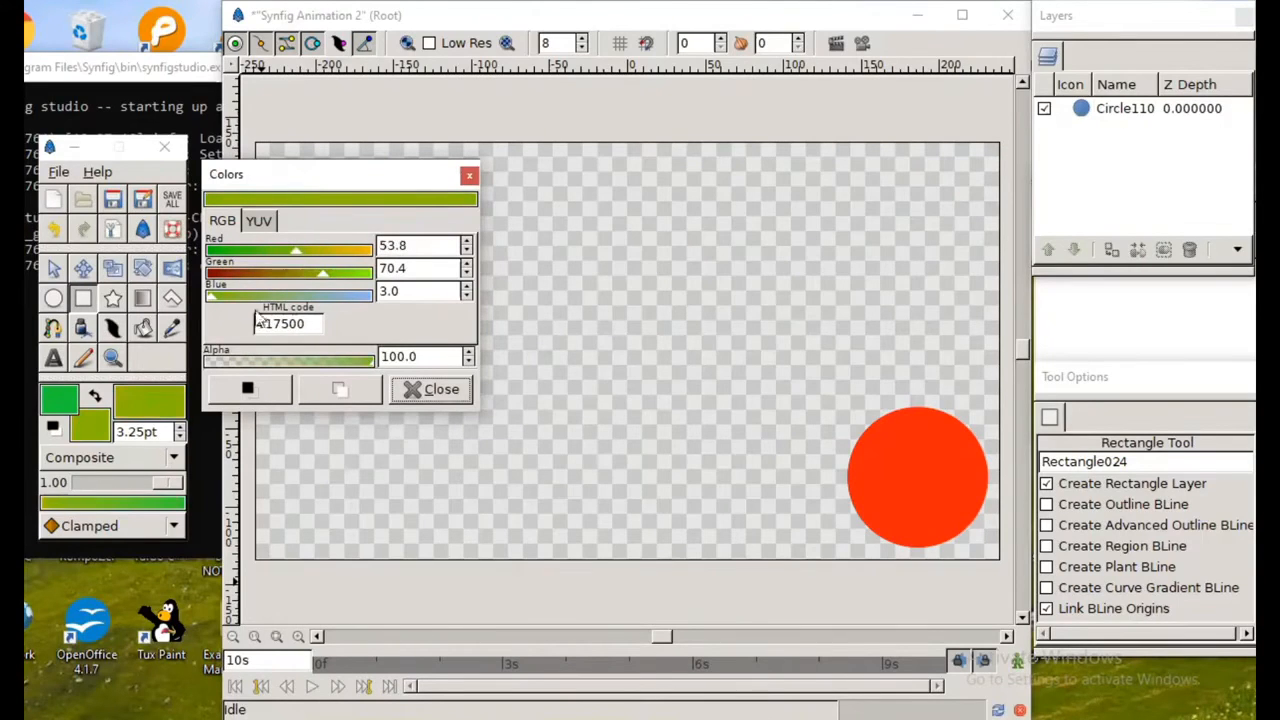
drag(218, 300, 335, 297)
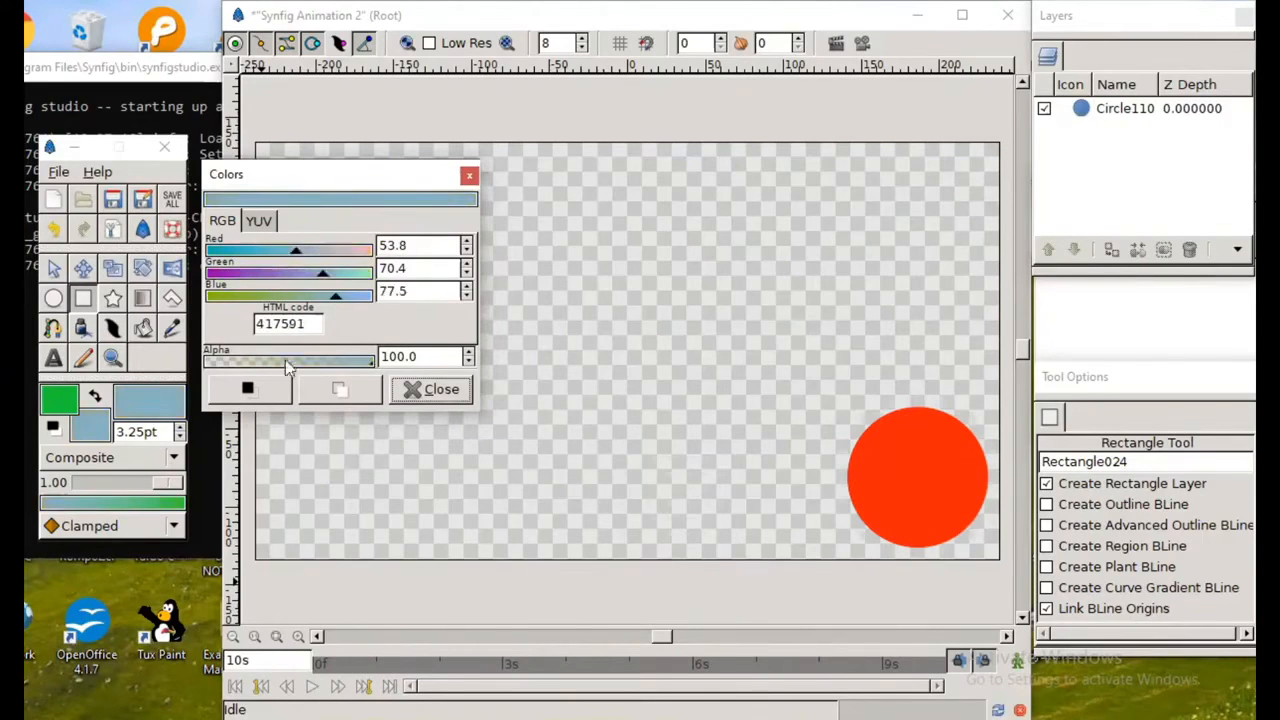
click(432, 389)
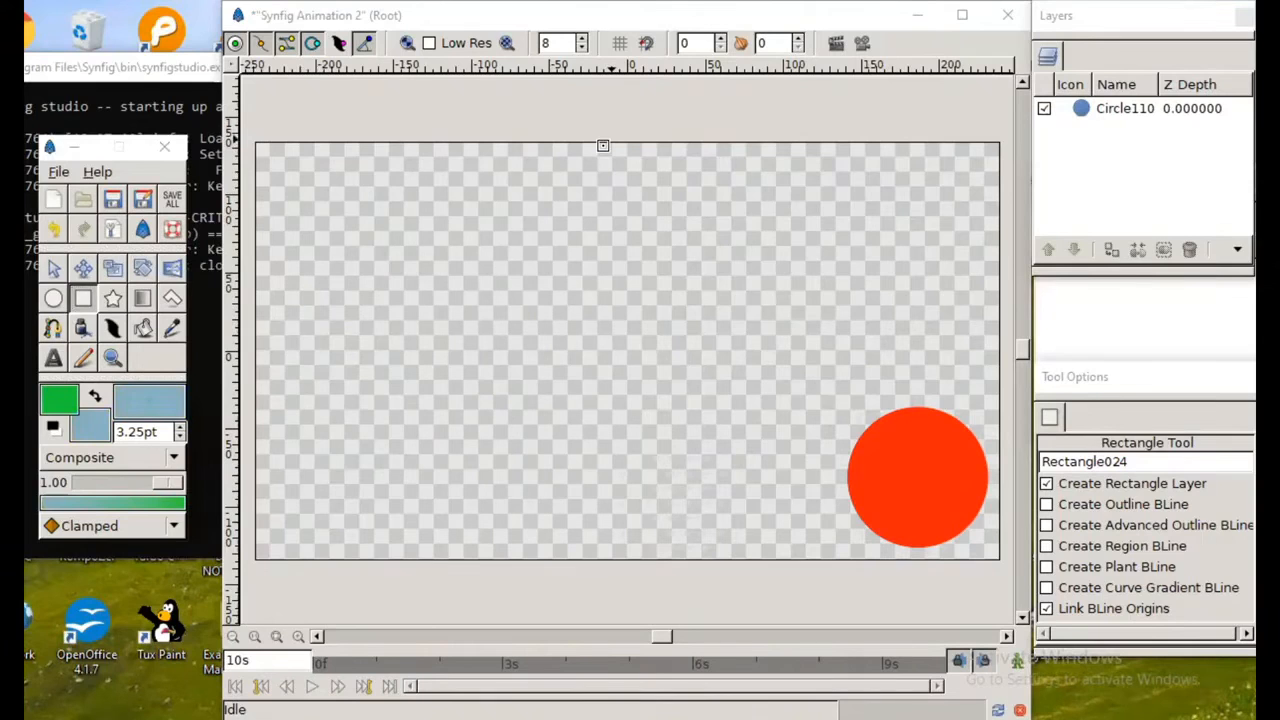
Step: Draw a rectangle covering the whole canvas and lower its layer beneath the circle
drag(256, 142, 1001, 557)
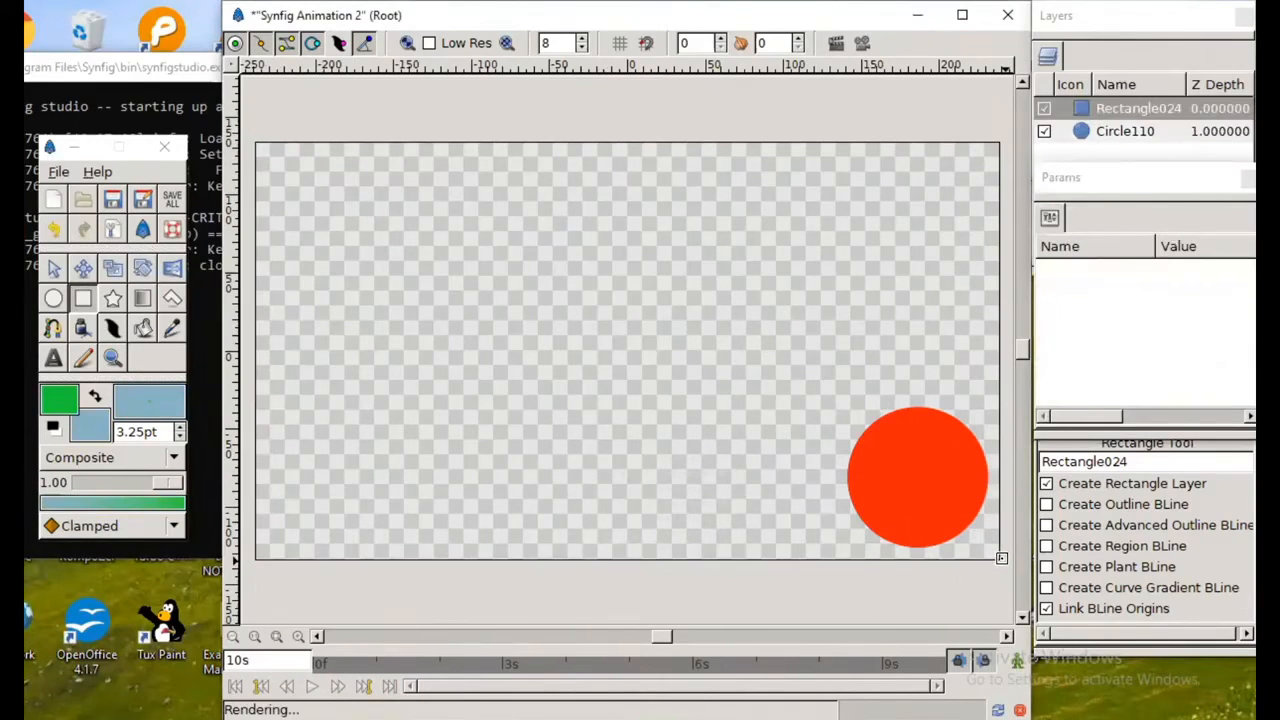
click(1090, 108)
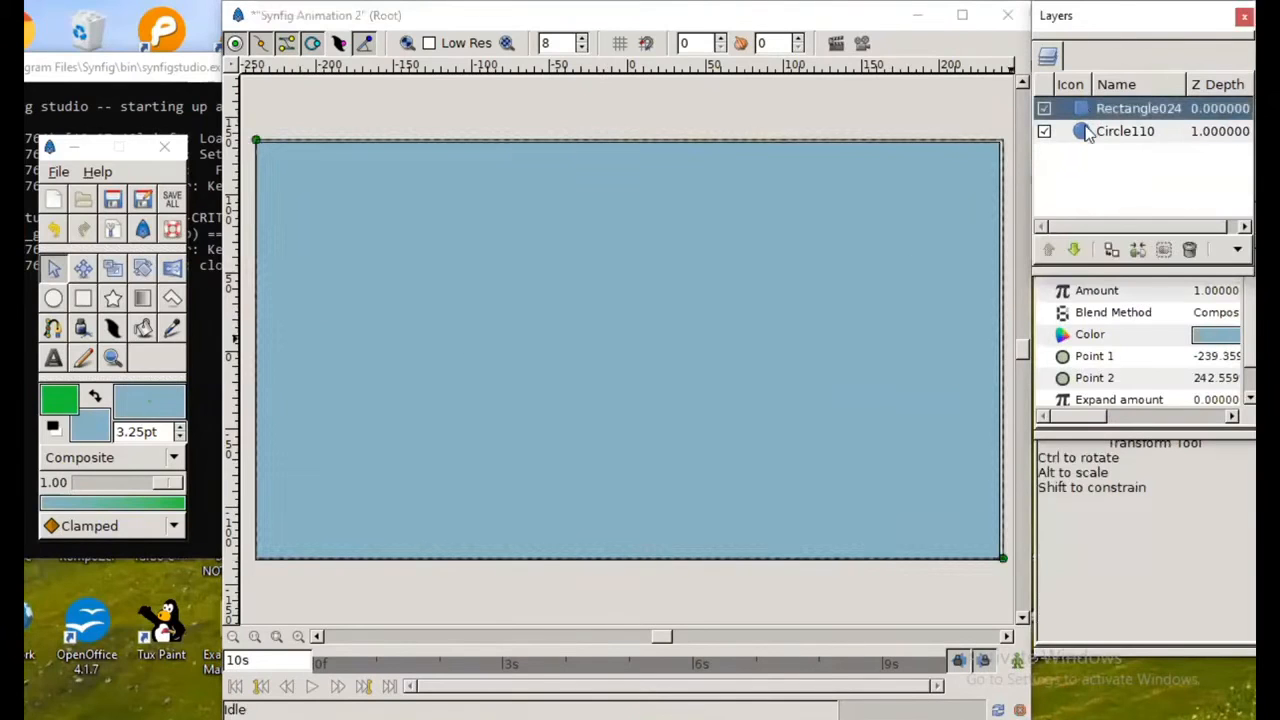
click(1088, 133)
click(1090, 116)
click(1077, 250)
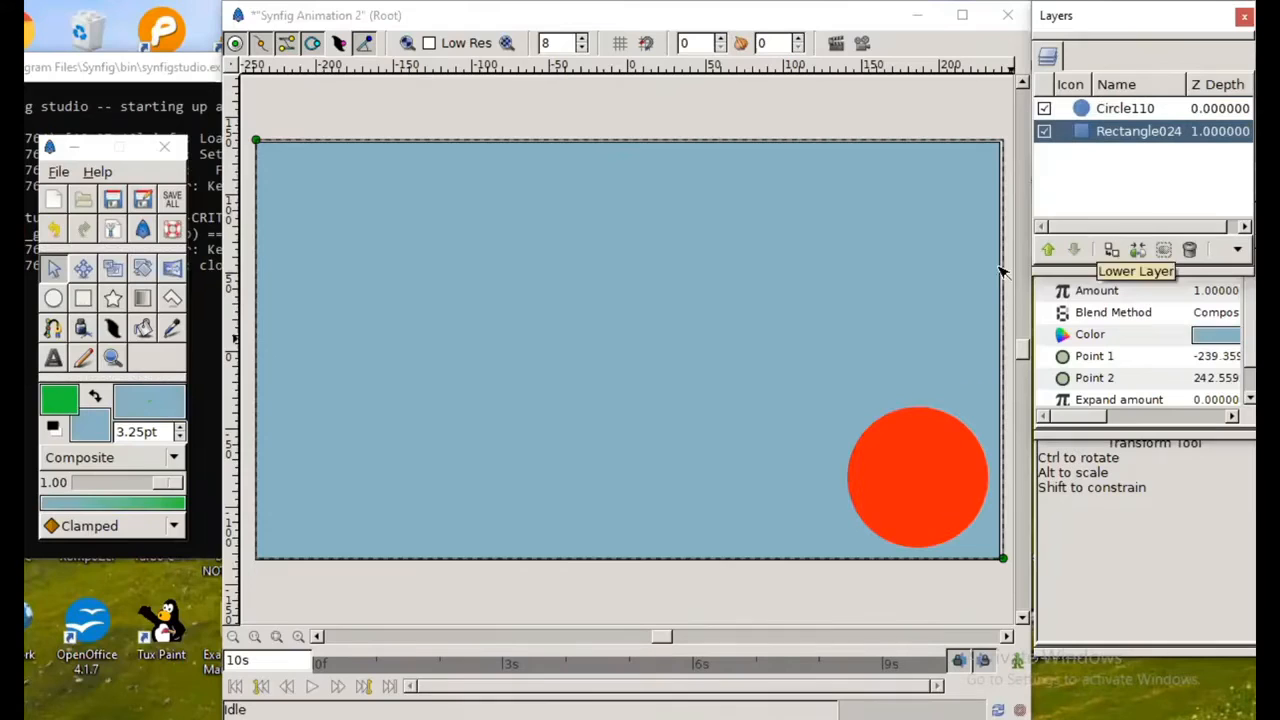
Step: Play the ball animation against the blue background, and open the solar system.sifz project from the desktop
click(312, 686)
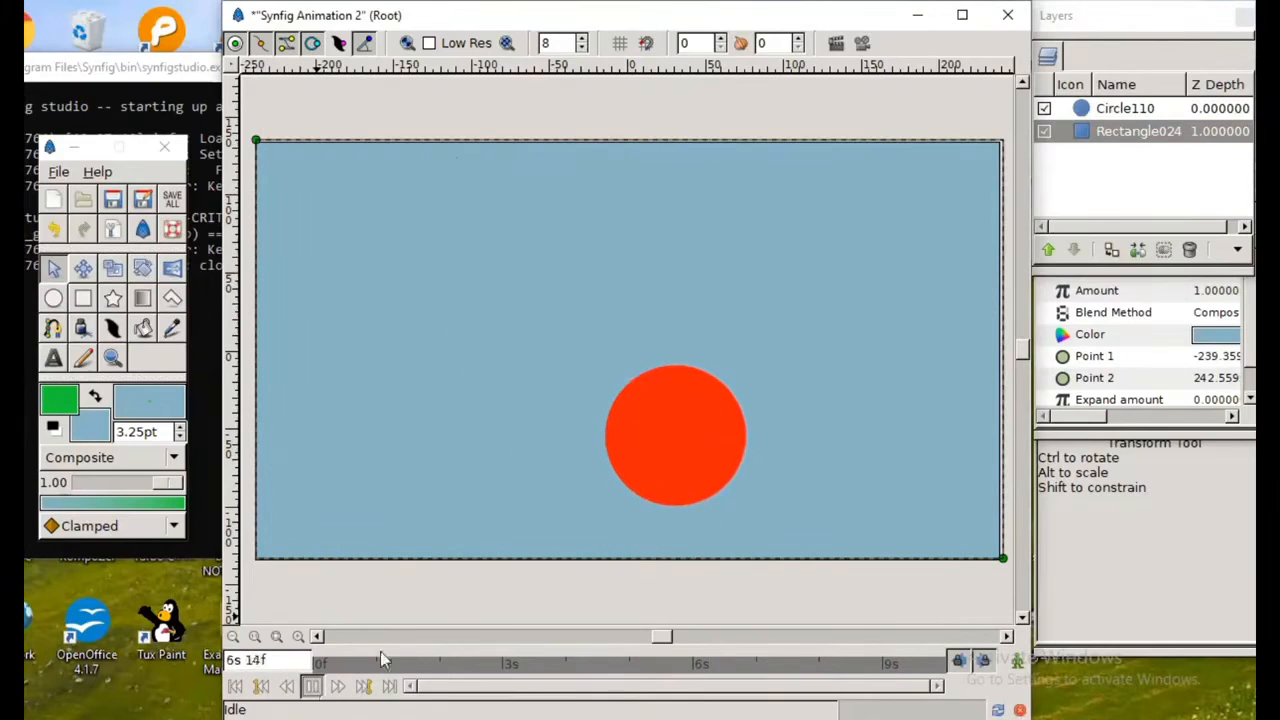
click(918, 20)
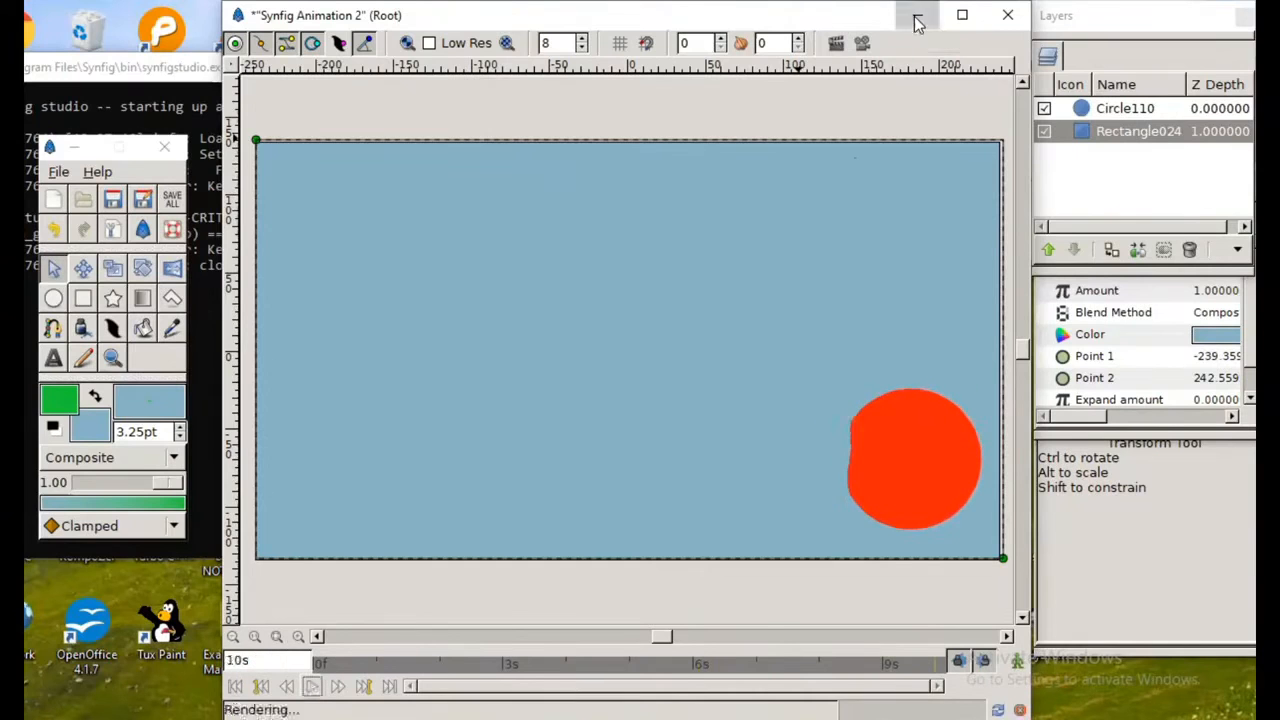
click(1164, 47)
drag(1164, 46, 1176, 285)
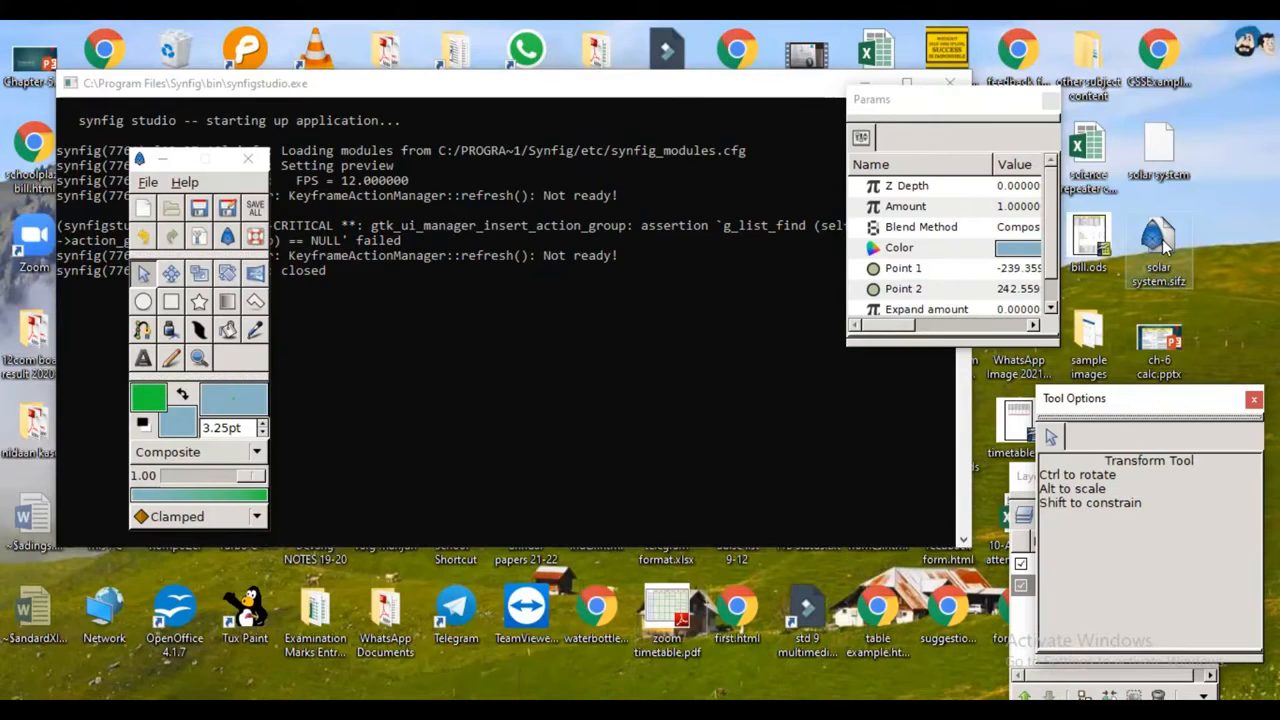
double_click(1163, 245)
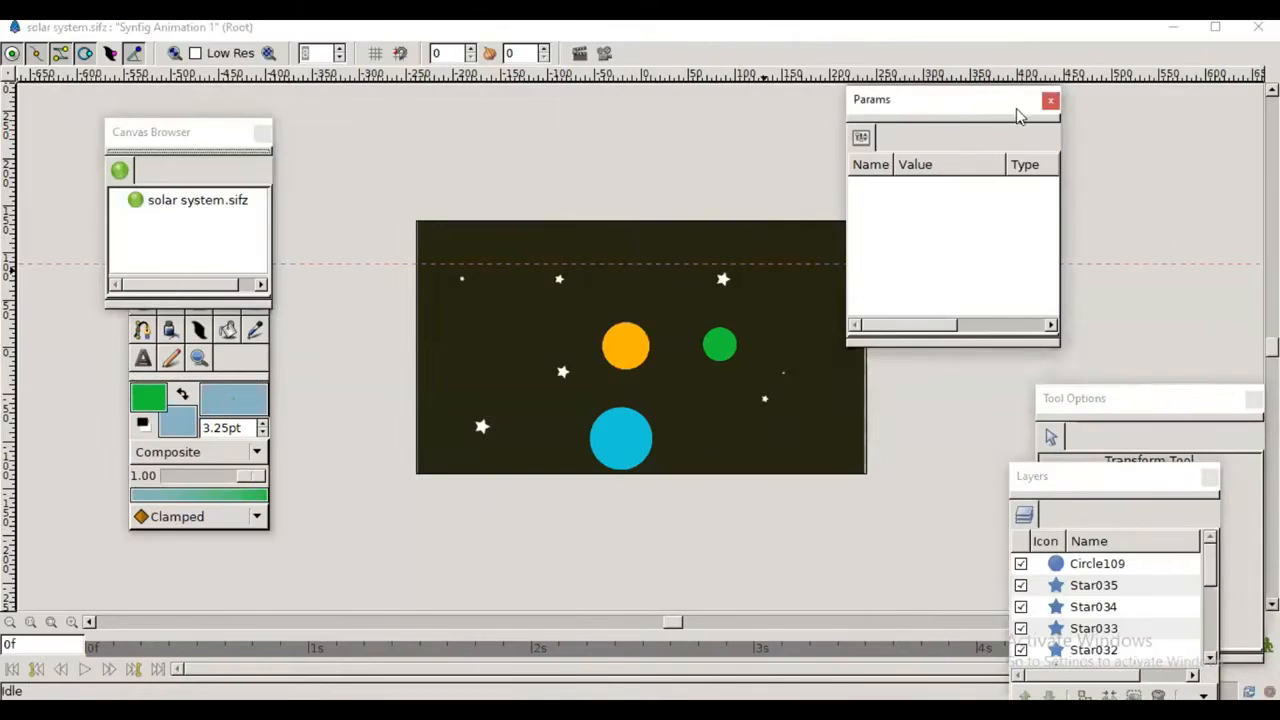
drag(1010, 113, 1096, 140)
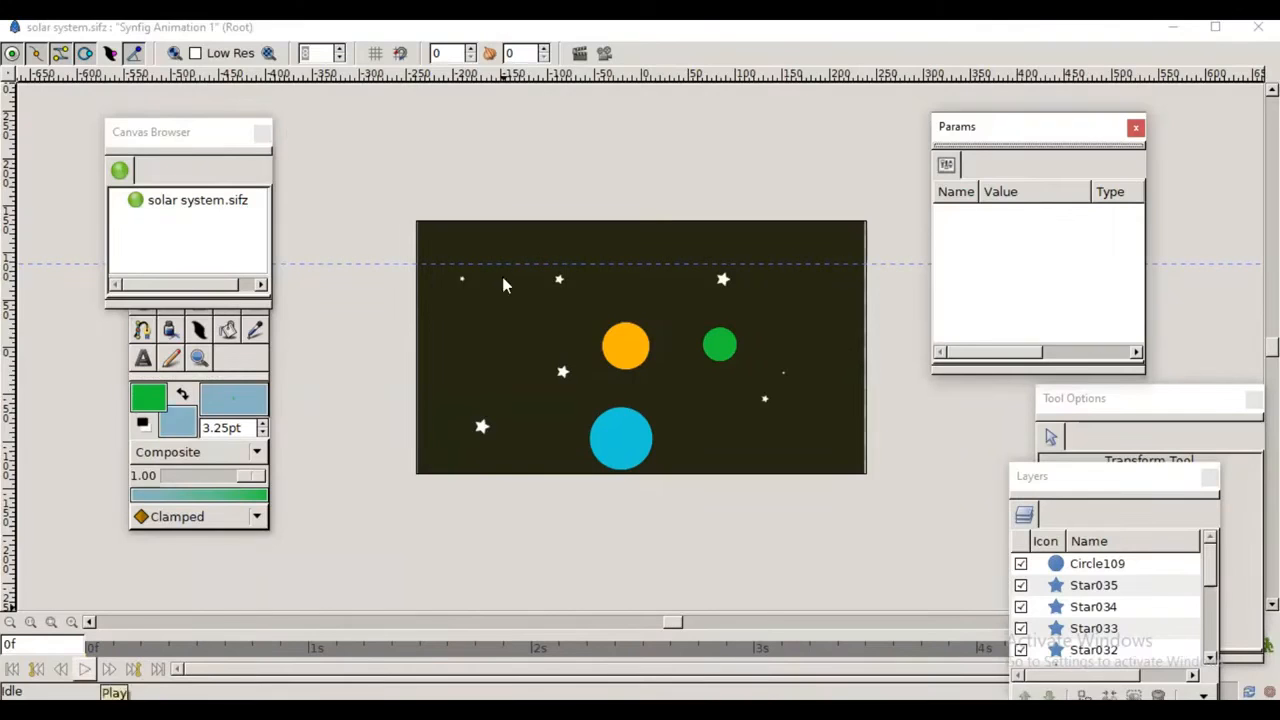
Step: Generate a preview of the solar system animation, play it twice and close the preview
click(604, 53)
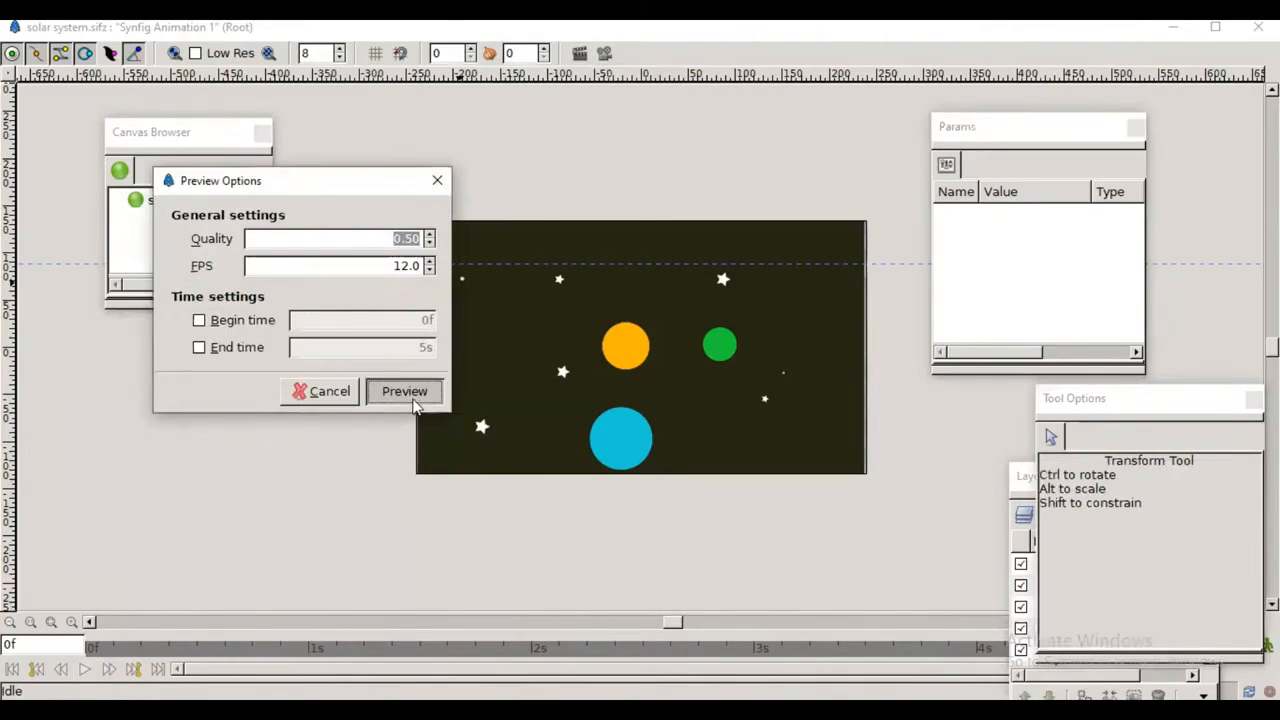
key(Return)
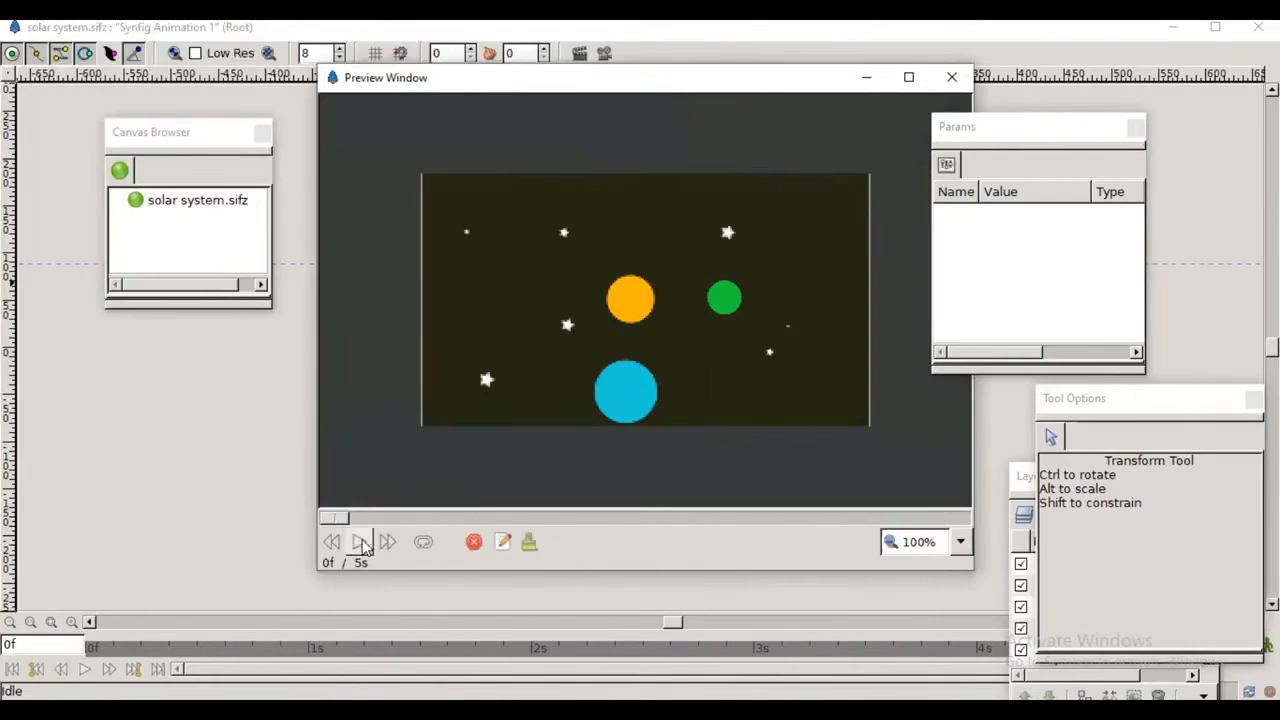
click(359, 542)
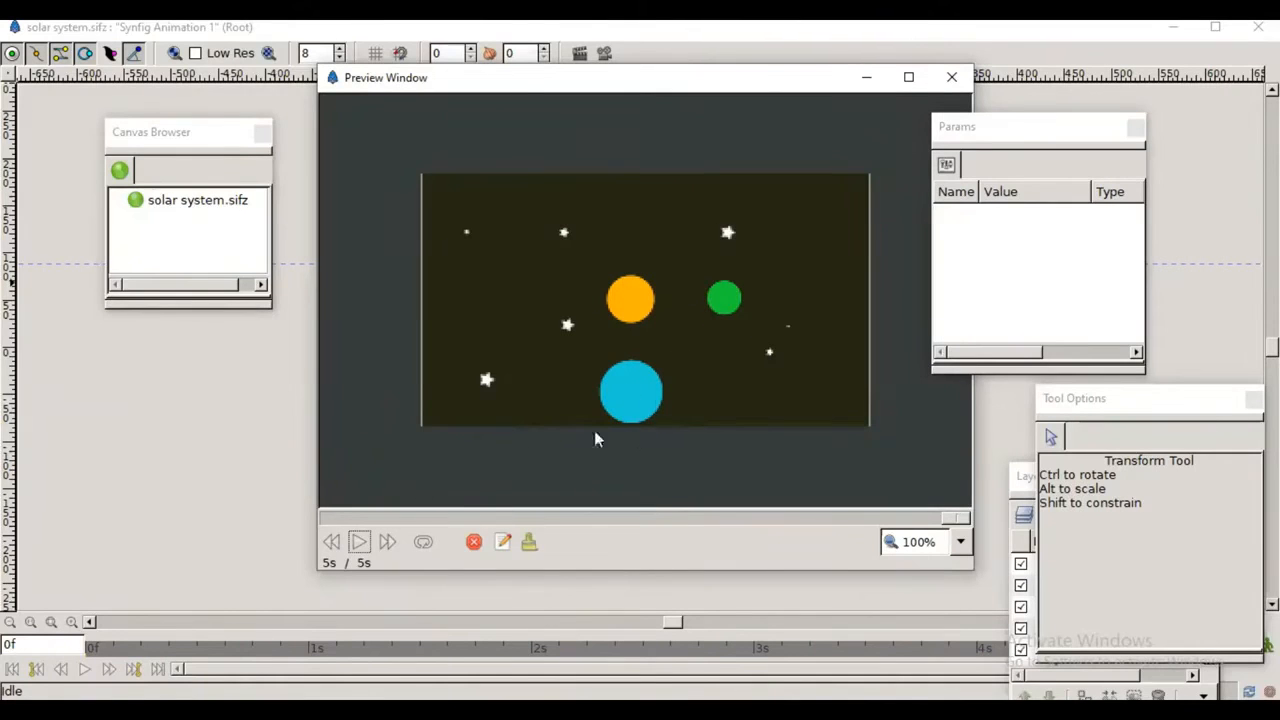
click(360, 541)
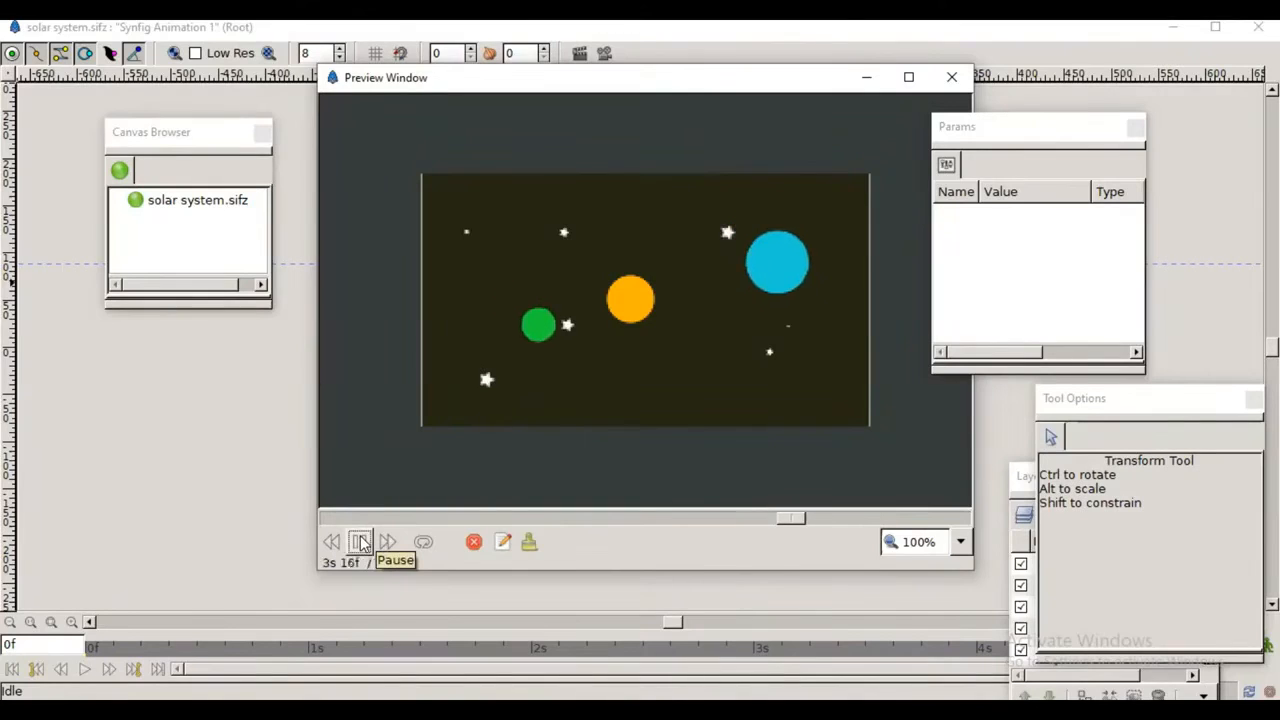
click(952, 77)
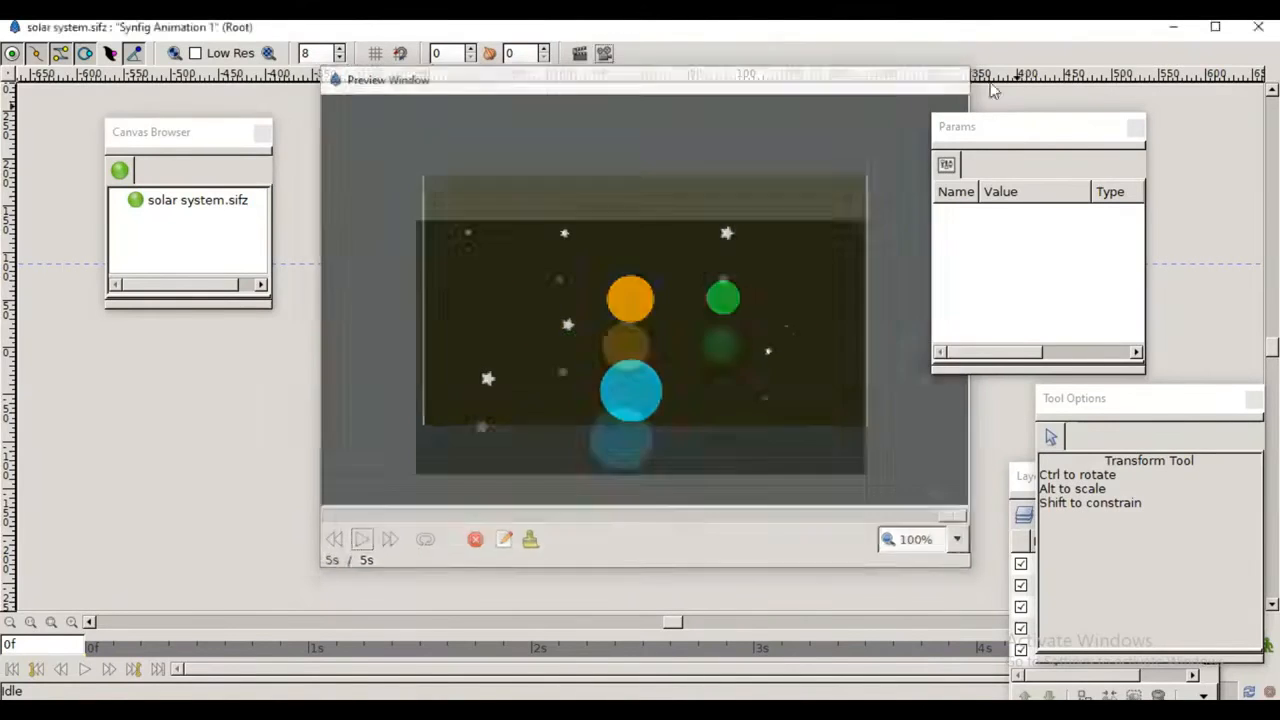
Step: Bring the Layers panel fully into view and look through the solar system project's layers
drag(1171, 405, 1151, 183)
click(1121, 467)
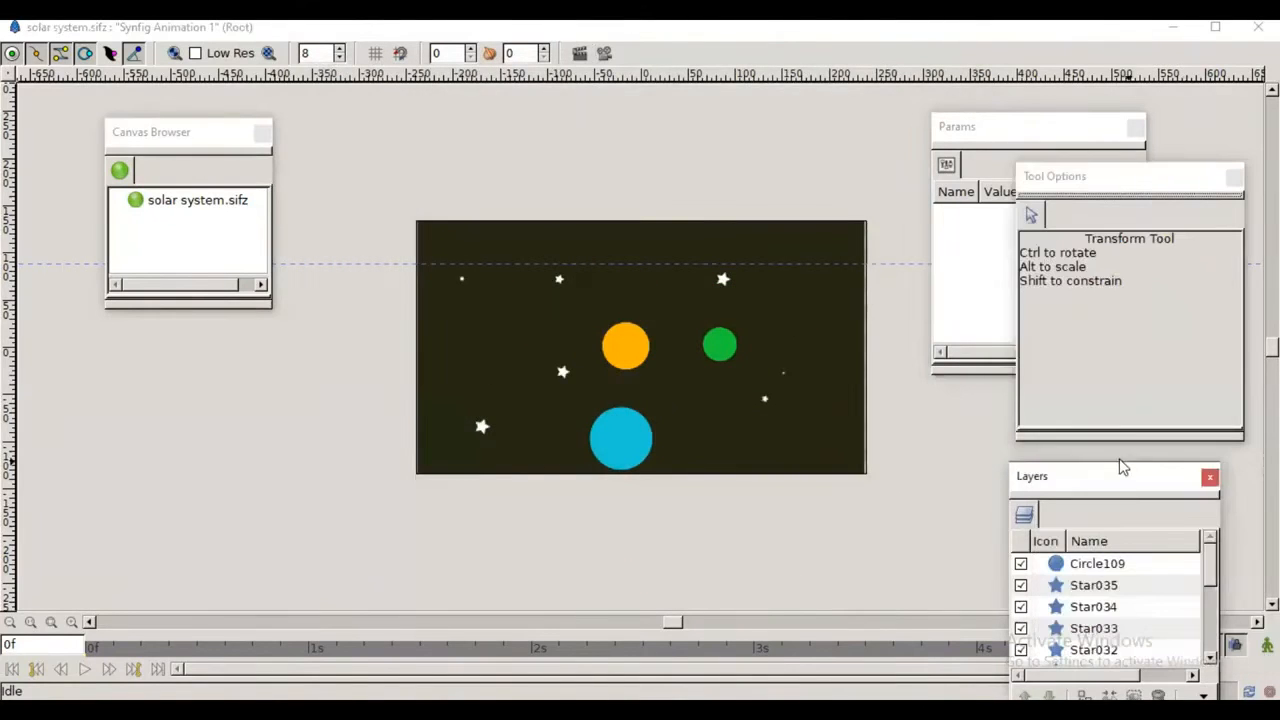
drag(1121, 467, 1112, 233)
drag(1203, 335, 1207, 423)
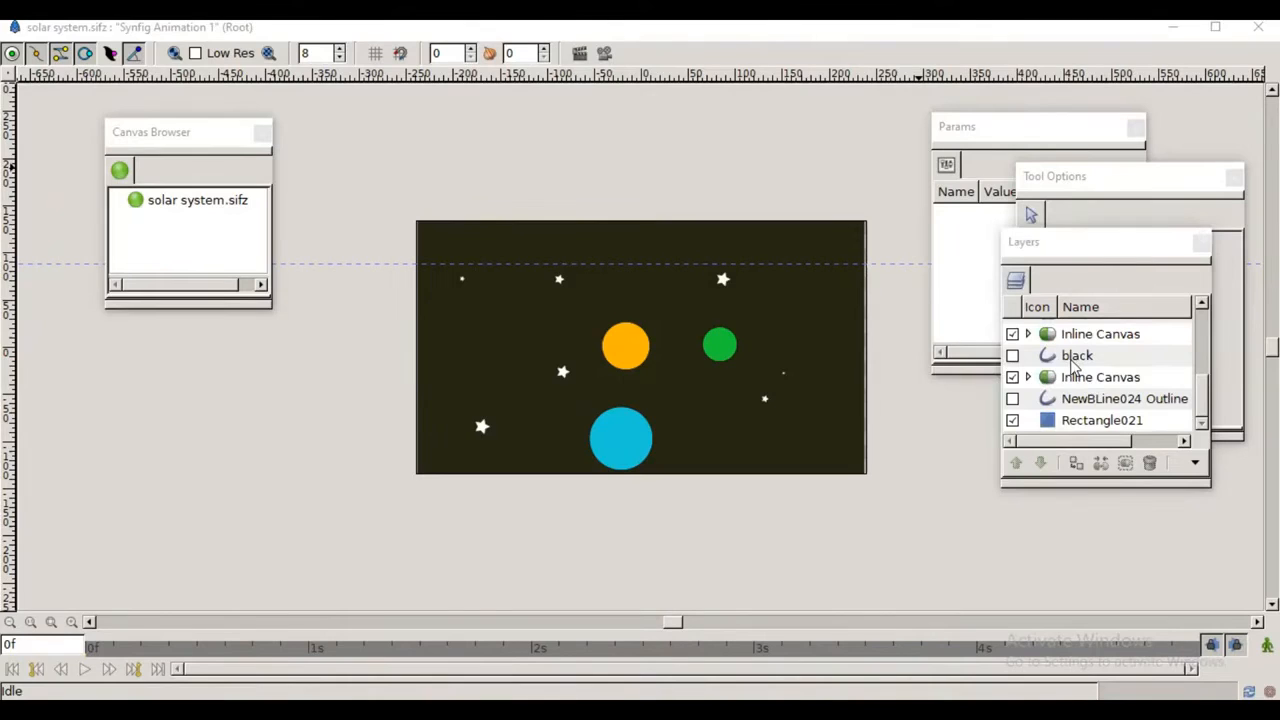
scroll(1076, 369, up, 10)
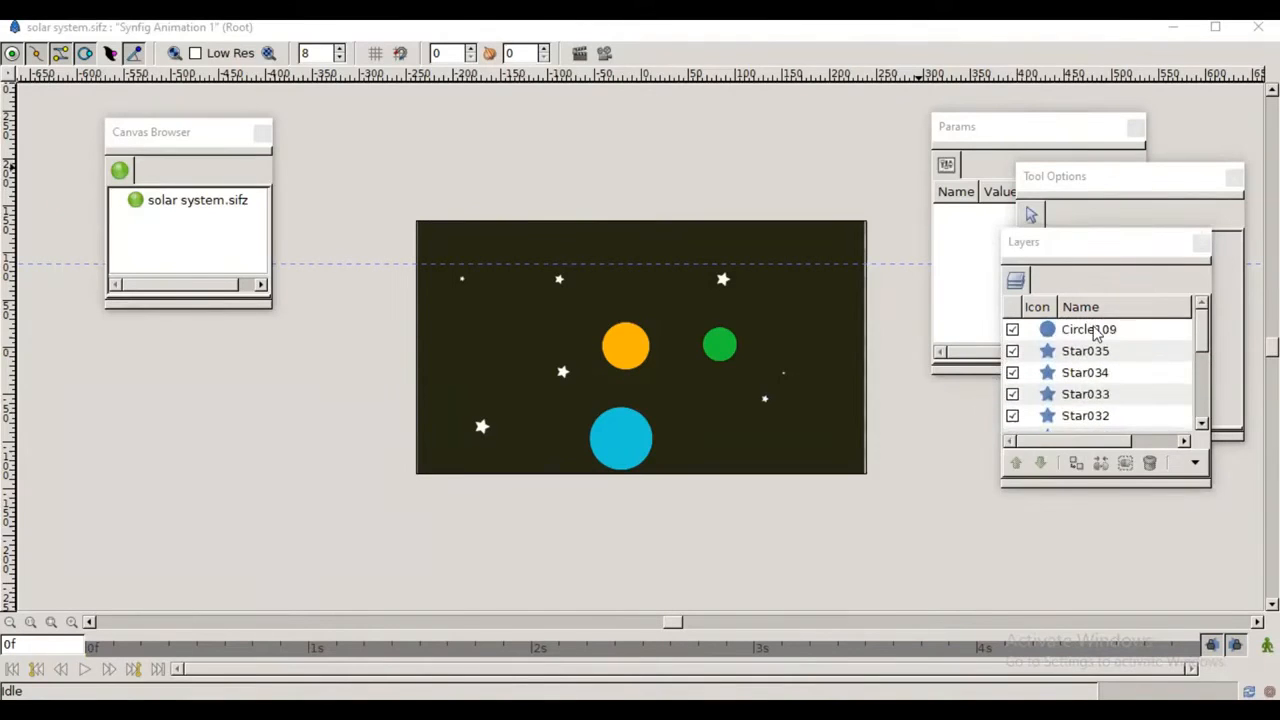
scroll(1095, 333, down, 10)
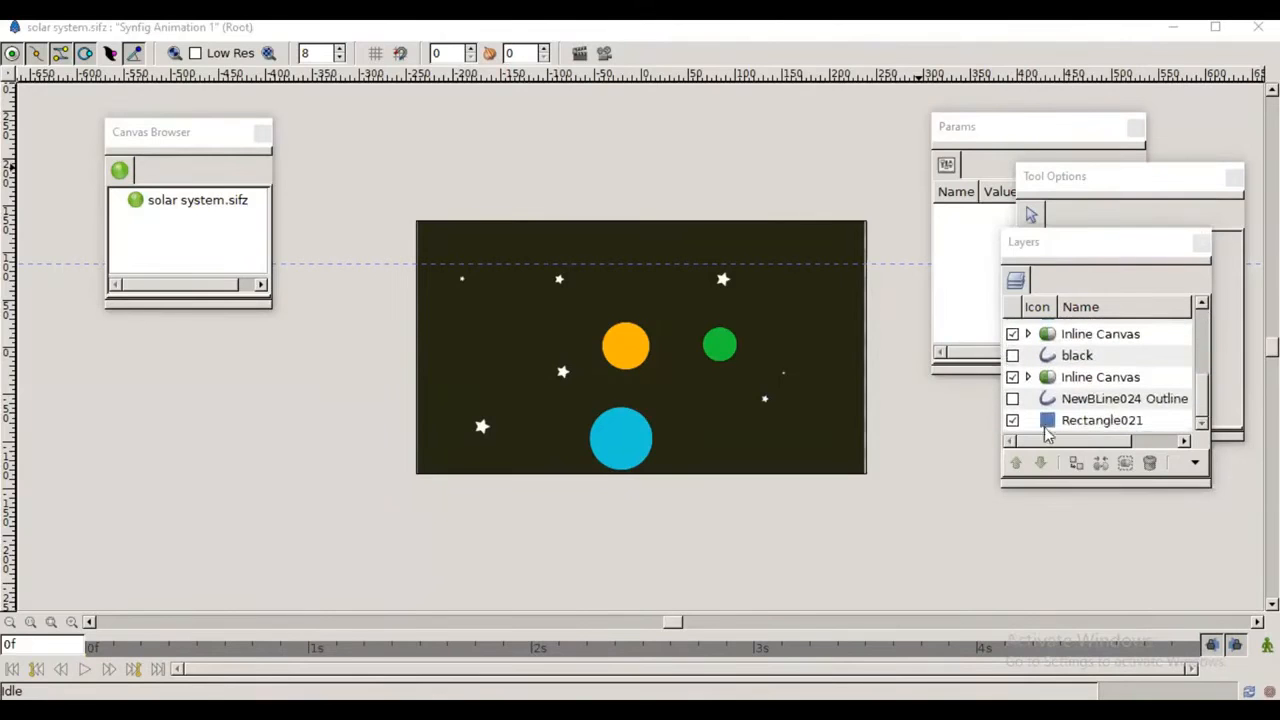
Step: Show the NewBLine024 Outline and black layers to inspect the planets' orbit paths, and hide both layers again
click(1012, 398)
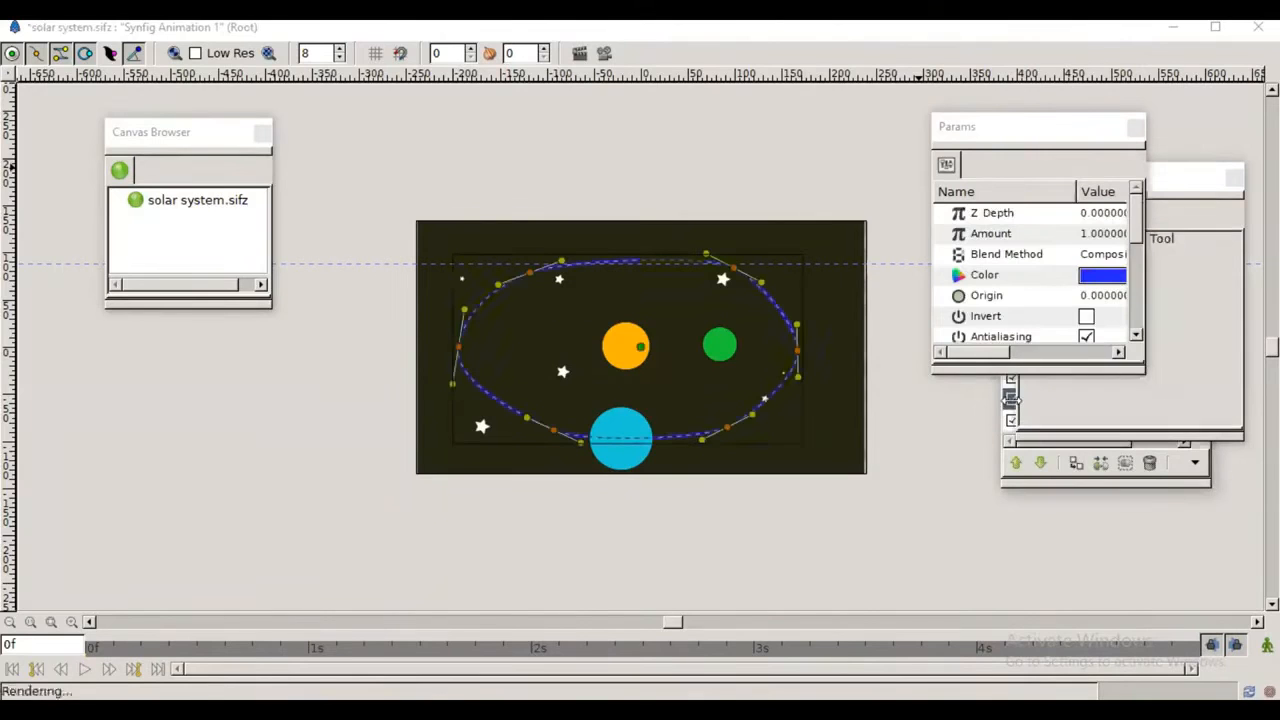
drag(1193, 194, 979, 416)
click(1188, 260)
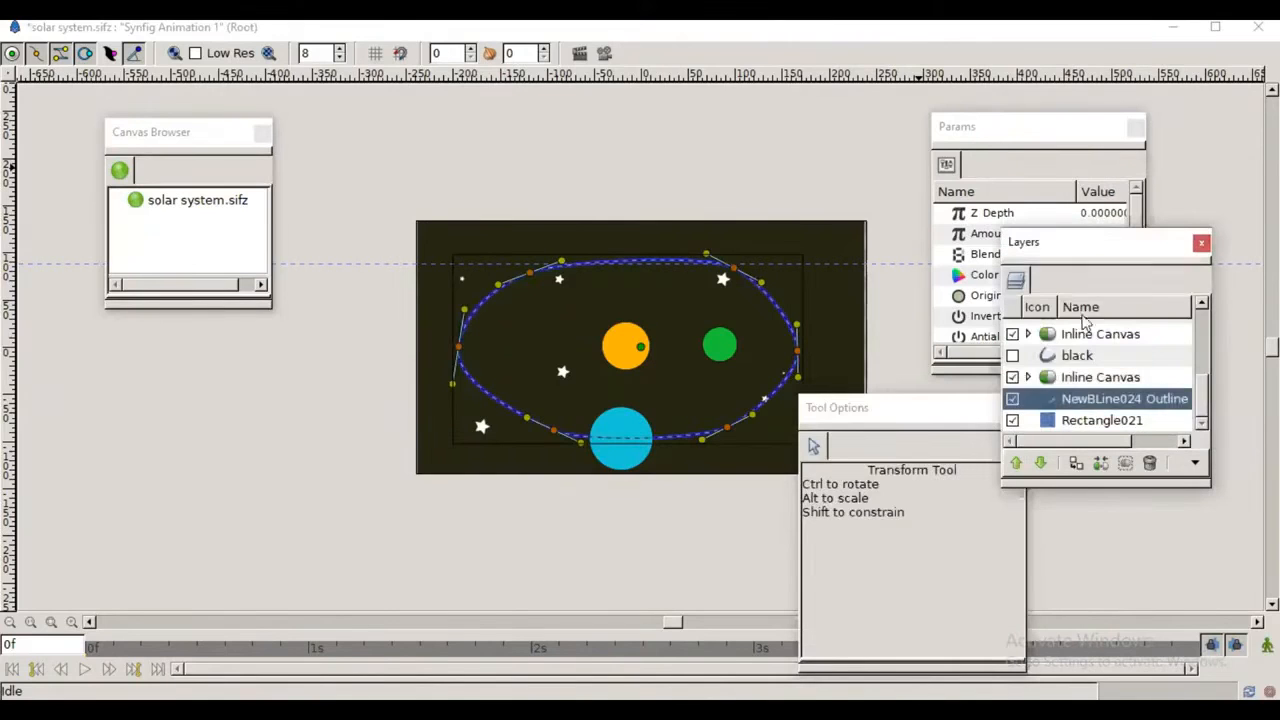
click(1013, 356)
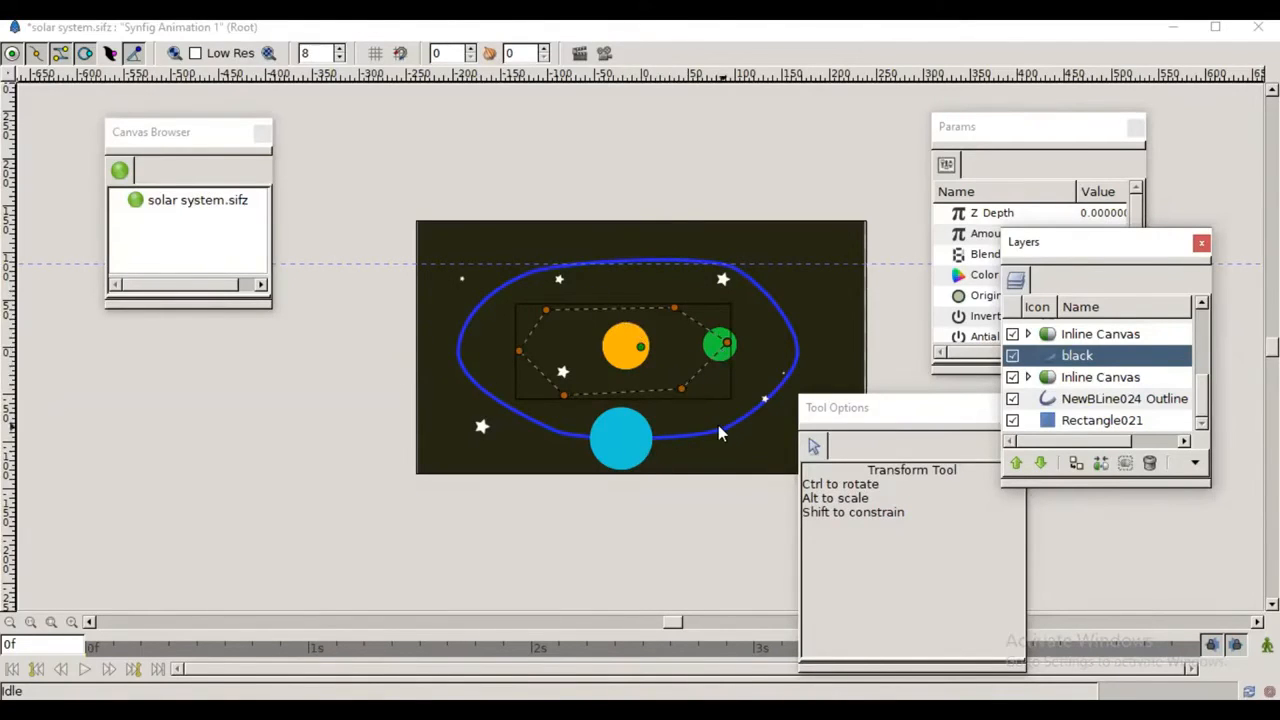
click(1012, 356)
click(1012, 400)
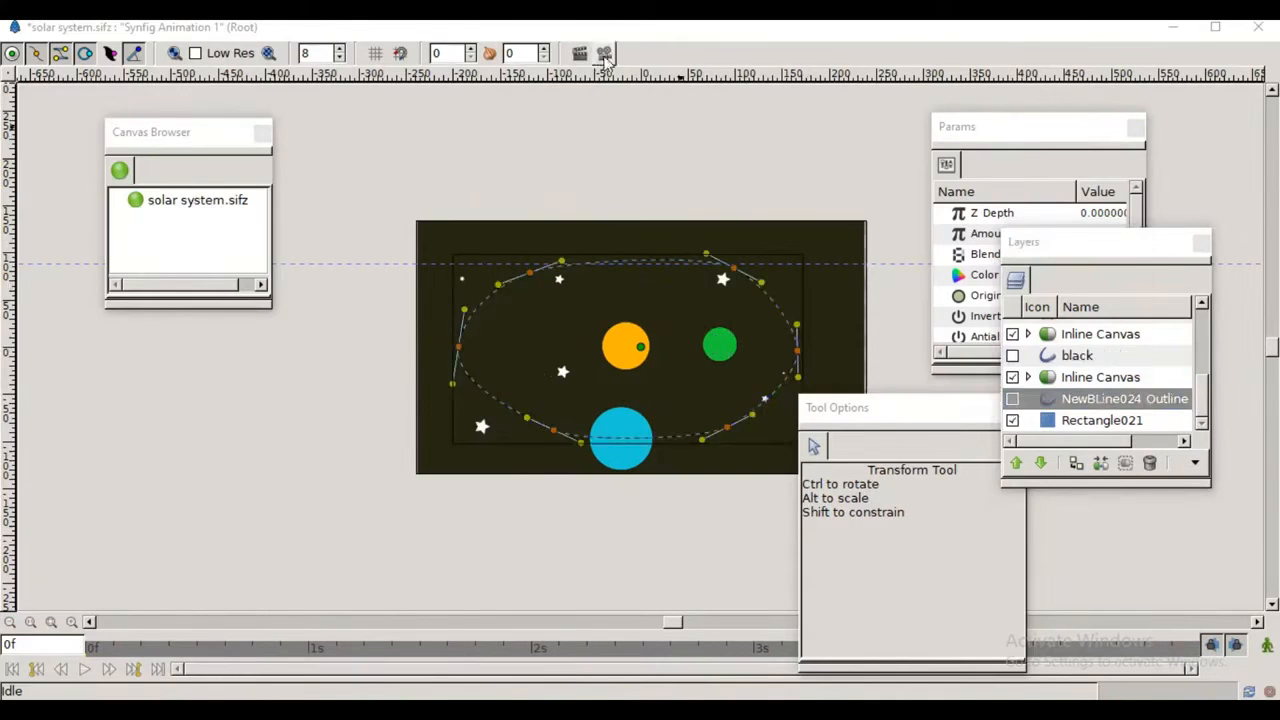
Step: Preview the solar system animation once more with the orbit paths hidden and close the preview
click(576, 53)
click(260, 246)
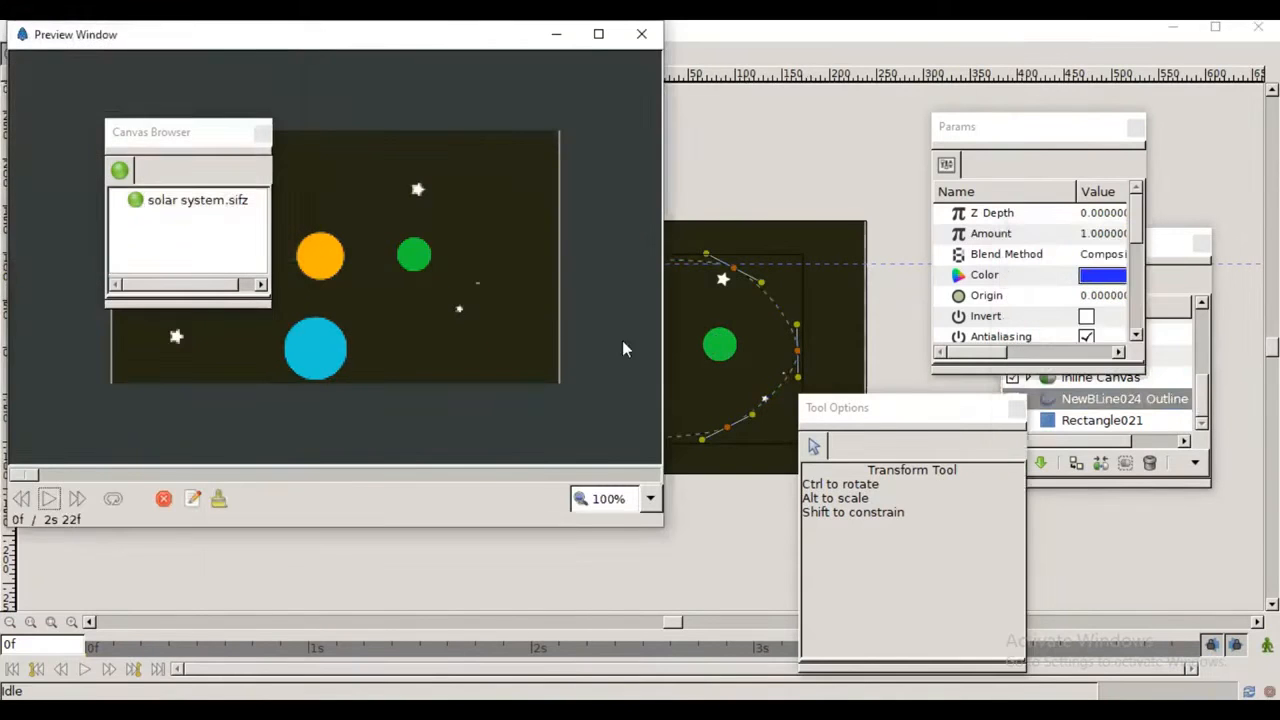
click(48, 498)
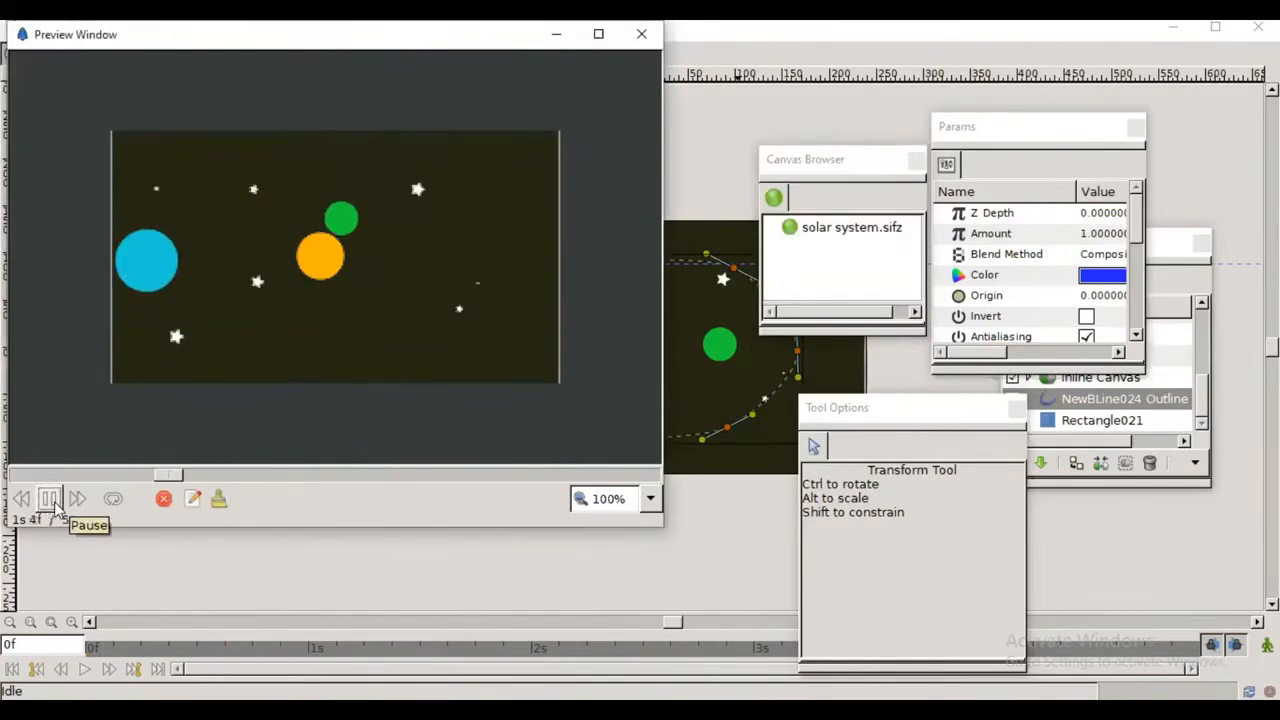
click(641, 34)
Step: Close the solar system project and move the floating panels clear of the Synfig Animation 2 canvas
click(1258, 27)
click(609, 409)
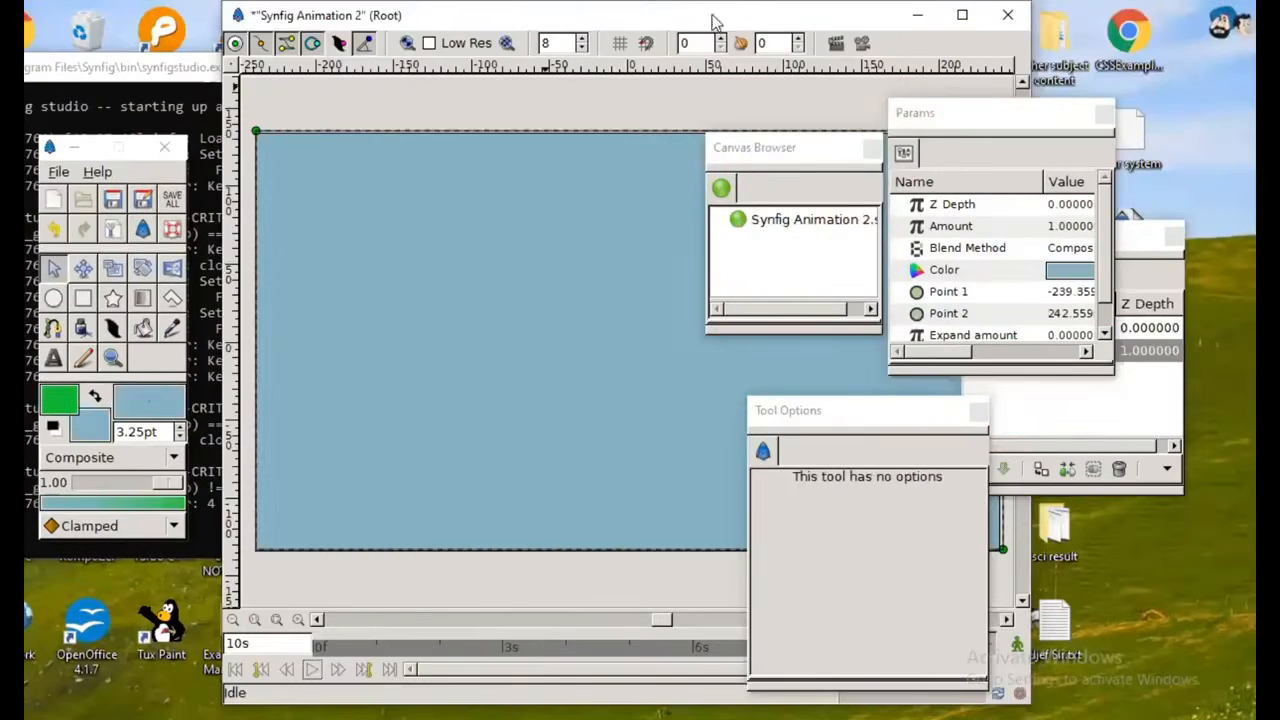
drag(1043, 108, 1050, 104)
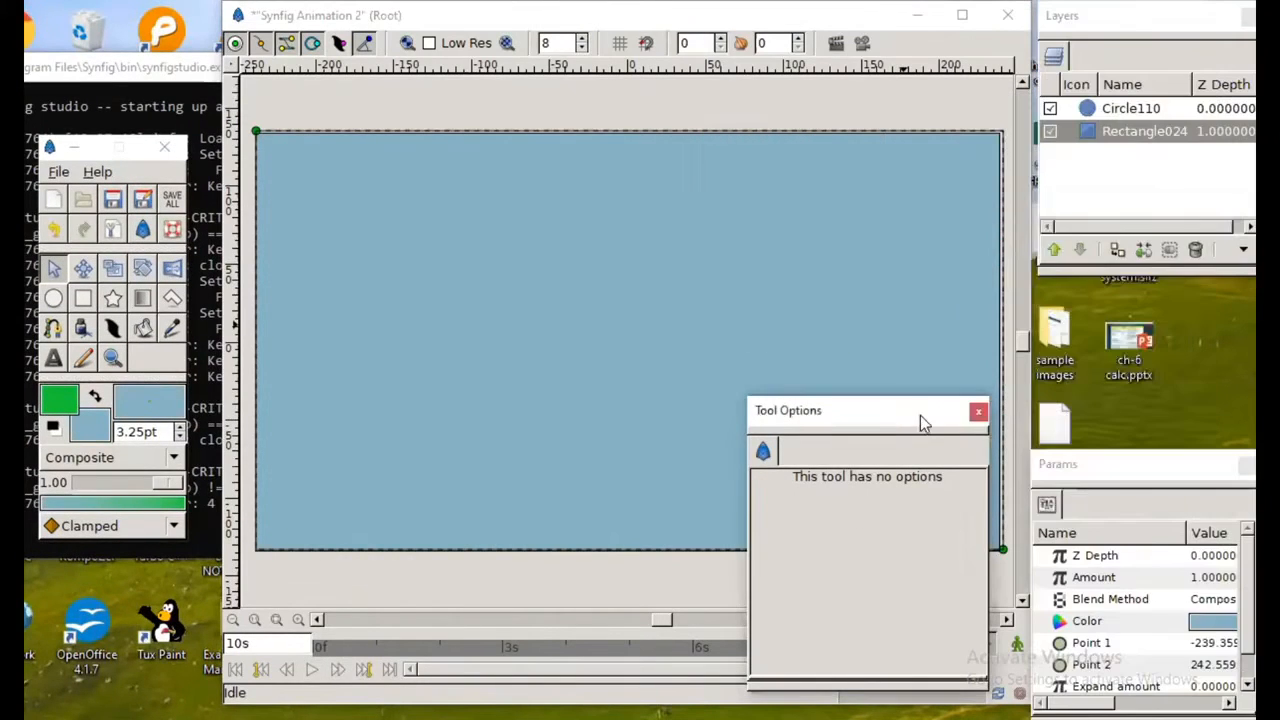
drag(920, 415, 1163, 232)
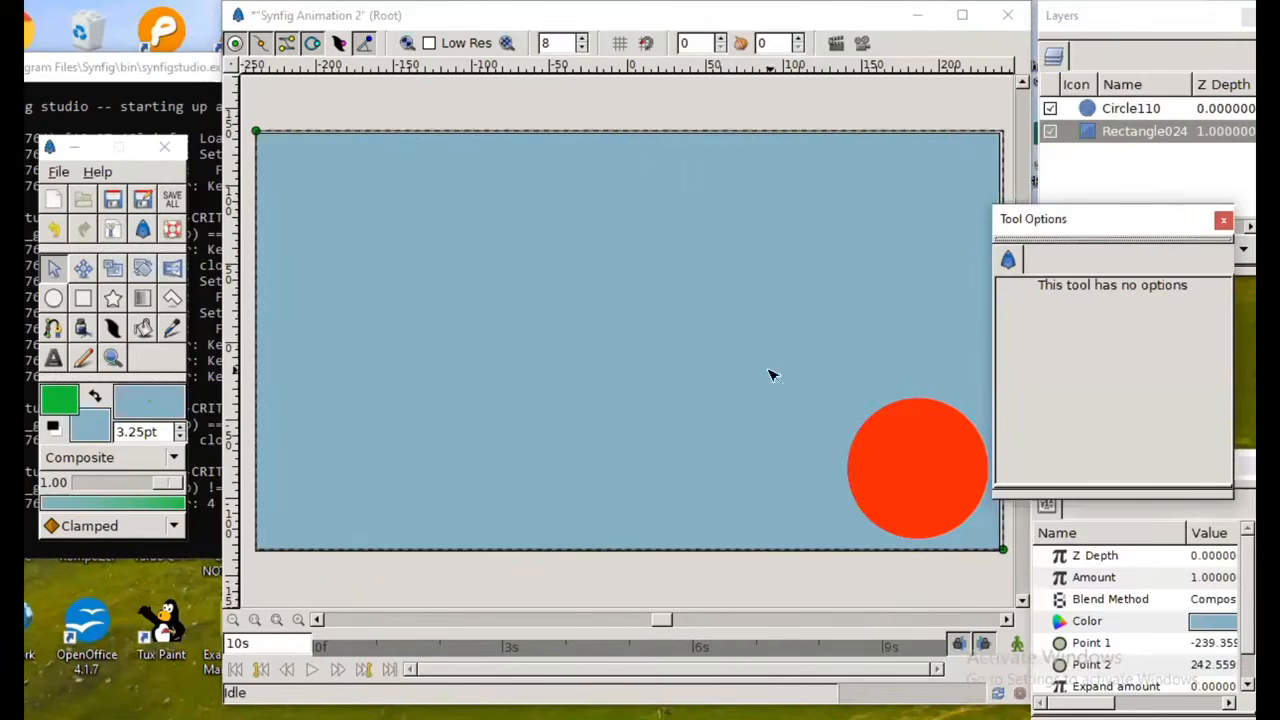
drag(1091, 234, 1123, 297)
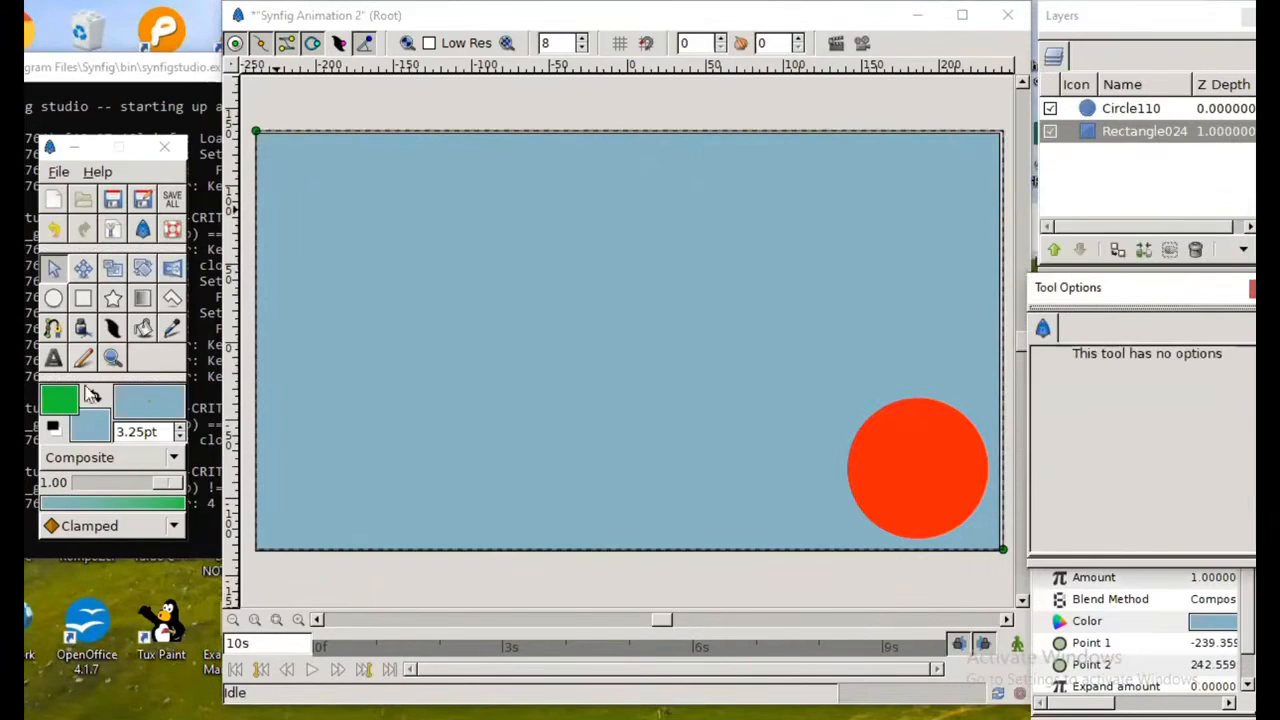
Step: Activate the Circle tool and change the fill color to purple by reducing its green component
click(53, 298)
click(125, 400)
click(245, 276)
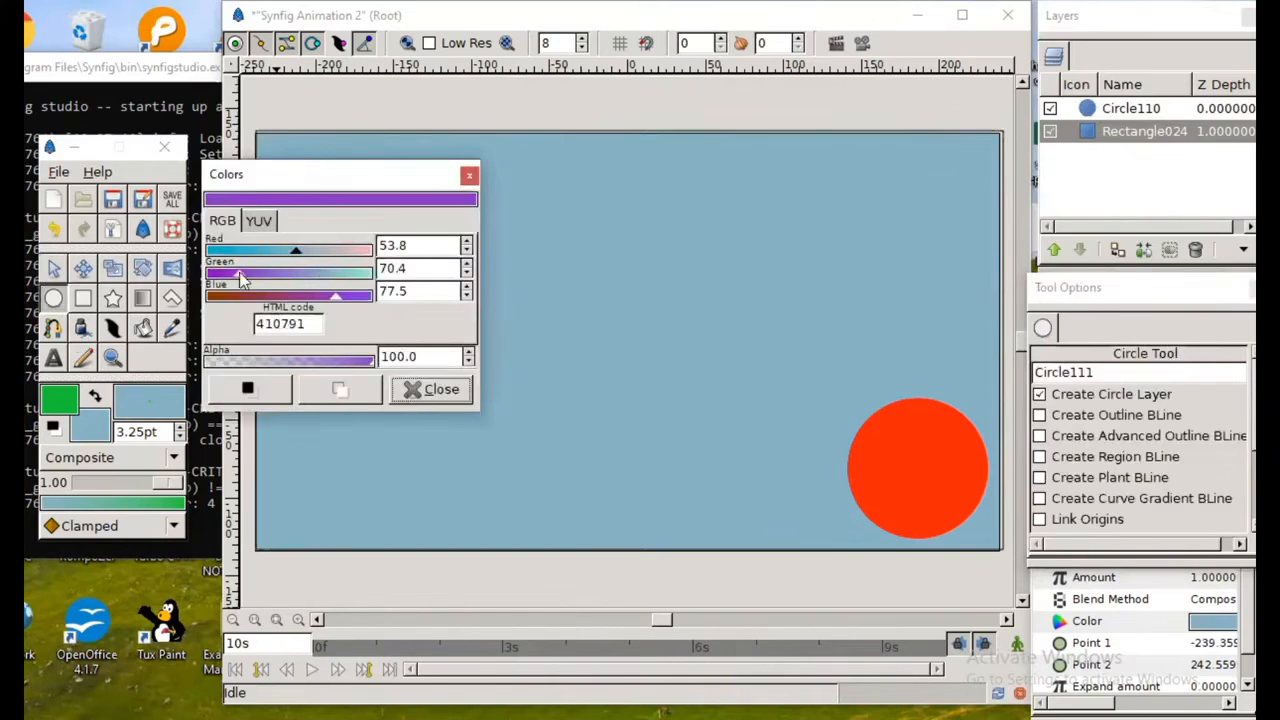
click(430, 389)
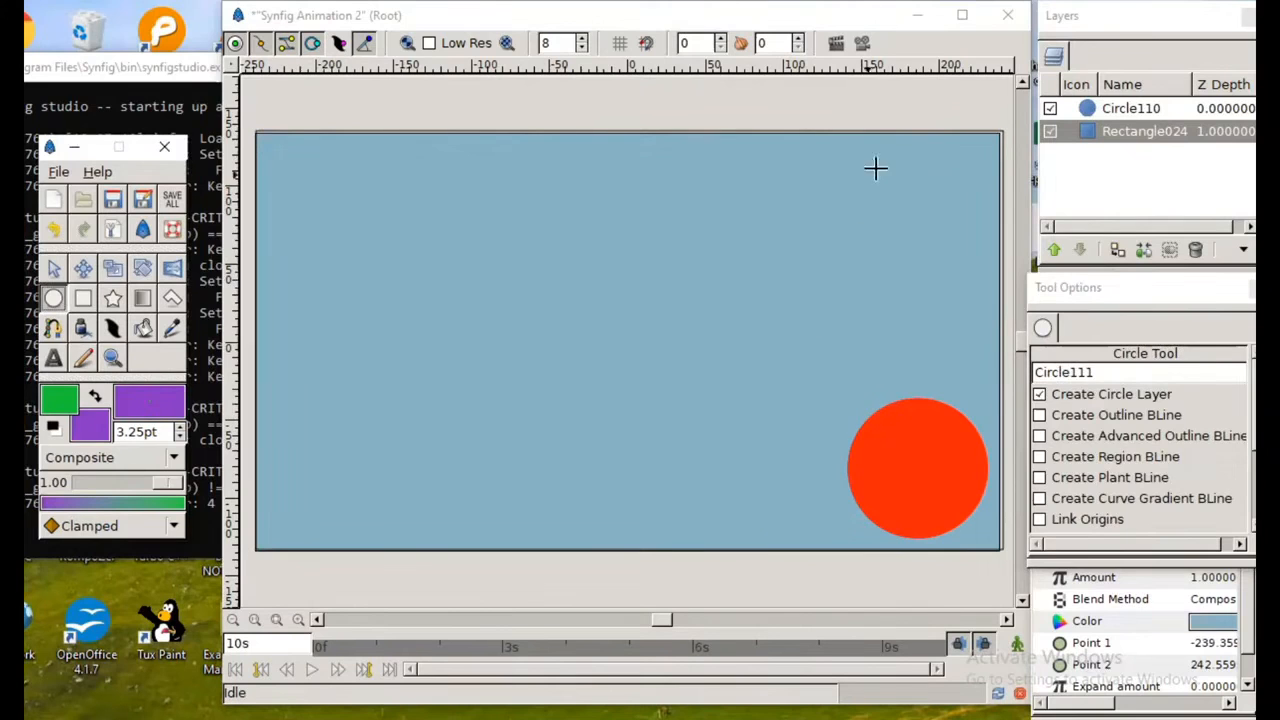
Step: Draw a purple circle at the canvas's upper-left corner and move it fully inside the blue rectangle
drag(258, 133, 283, 191)
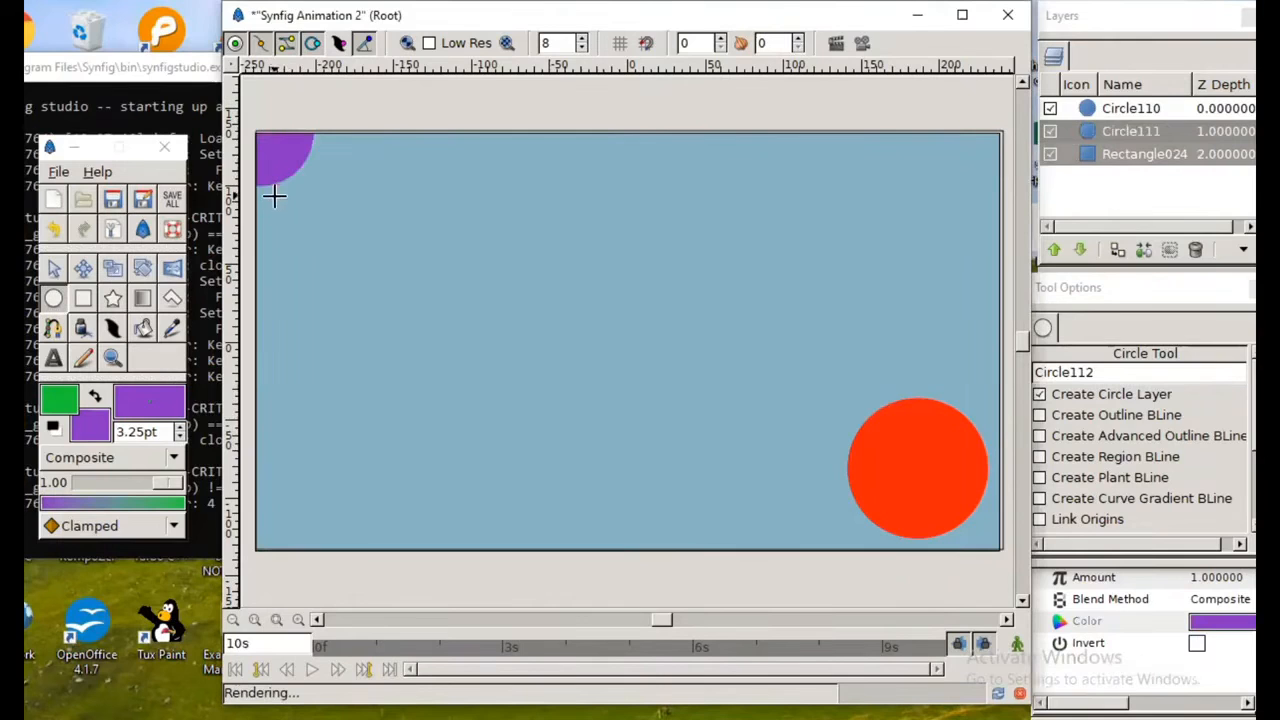
click(53, 268)
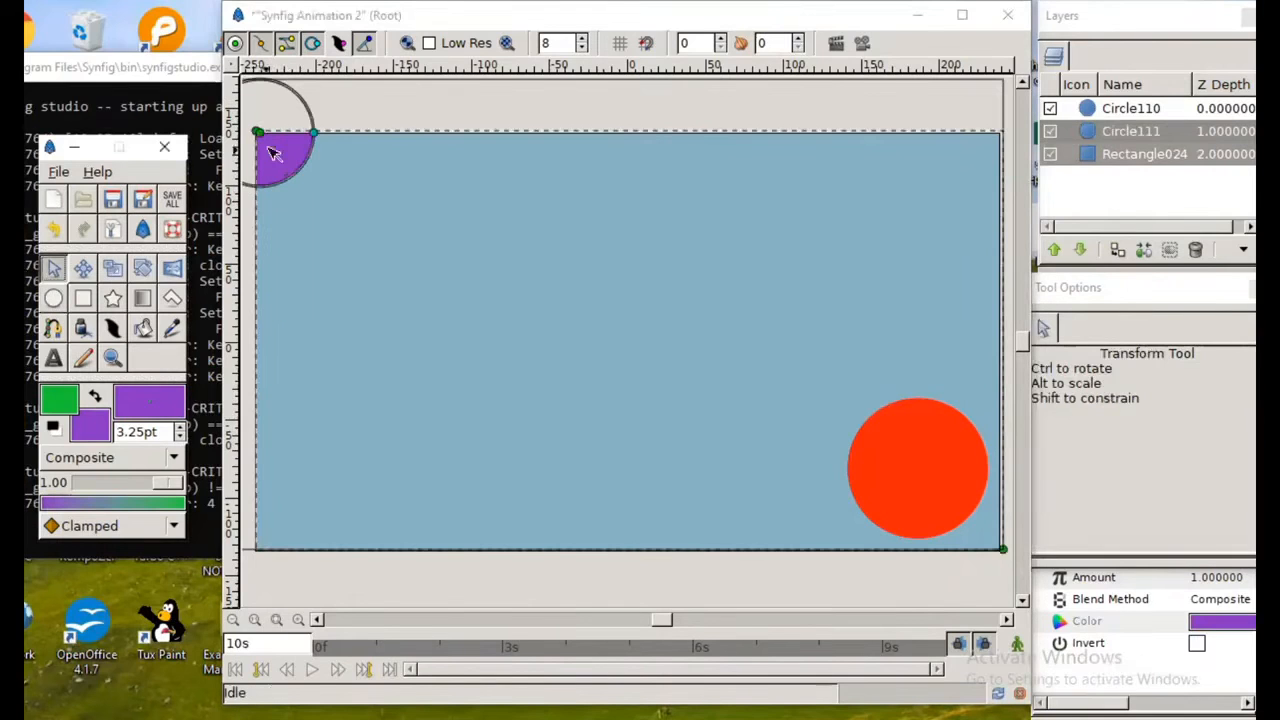
drag(270, 152, 313, 191)
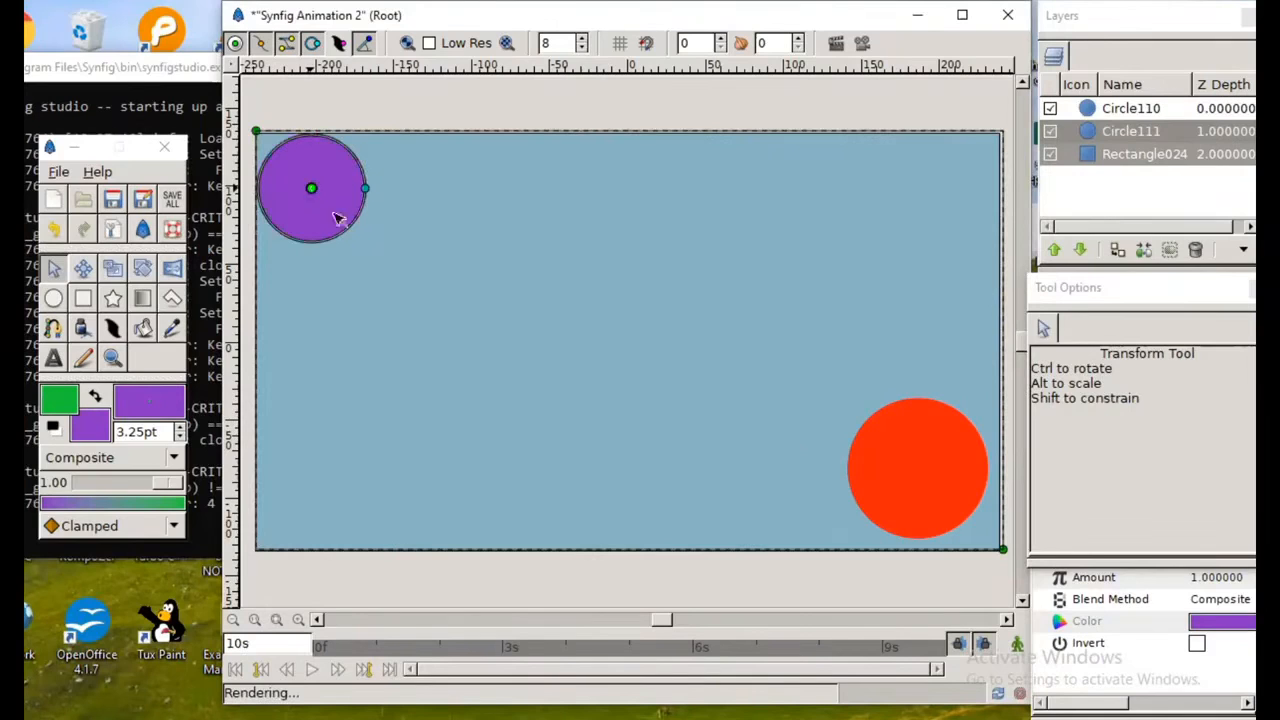
drag(1134, 28, 1144, 30)
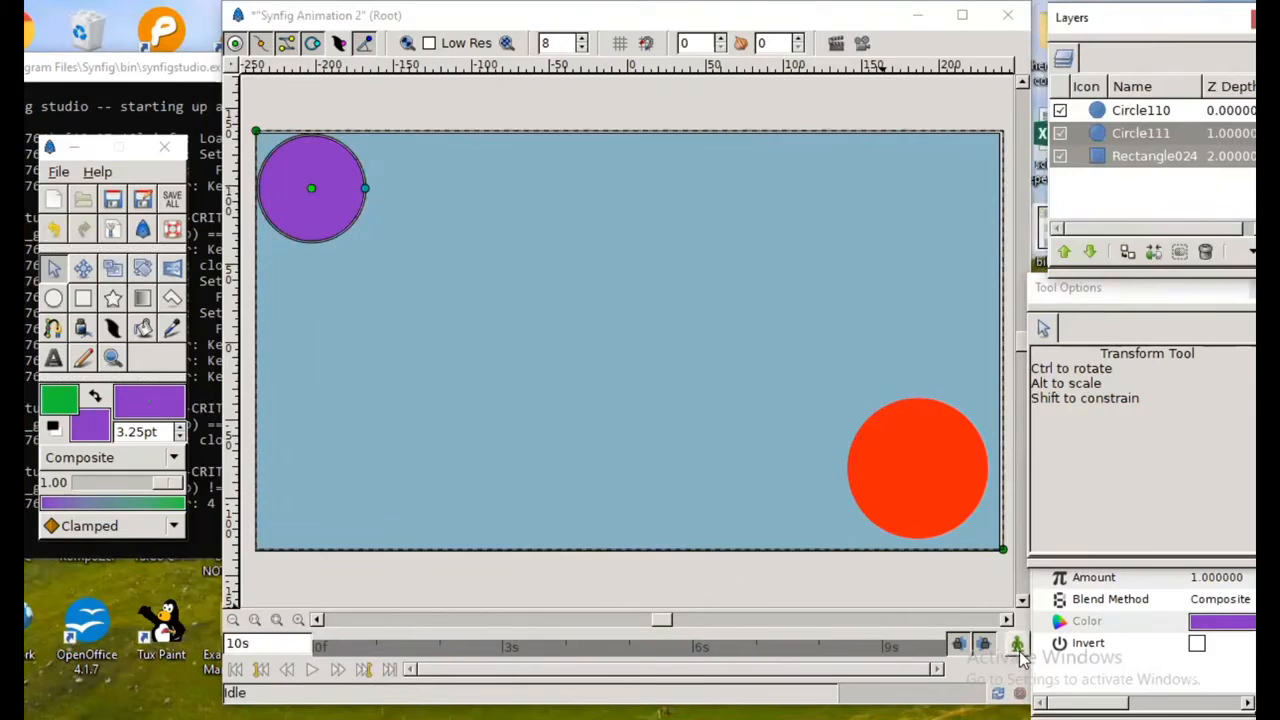
Step: Turn on animate editing and keyframe the purple circle in the upper-left corner at 0f and near the canvas's bottom edge at 3s 1f
click(1016, 645)
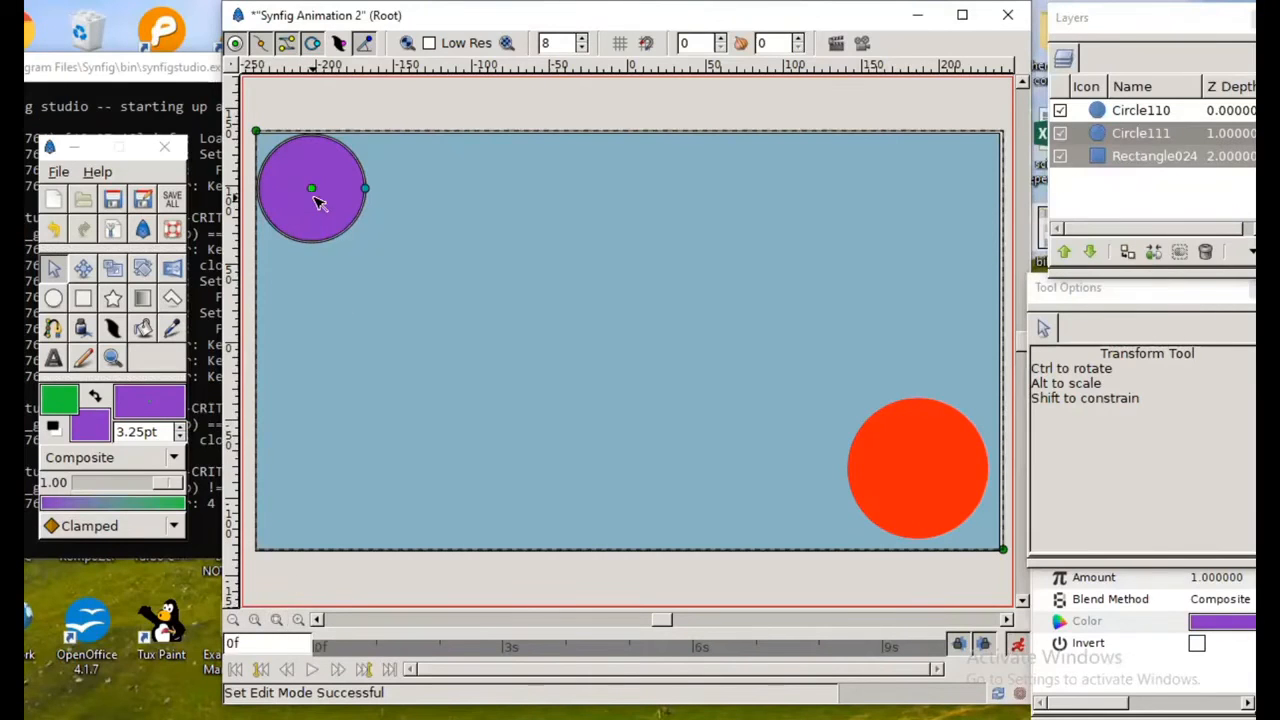
drag(313, 189, 309, 191)
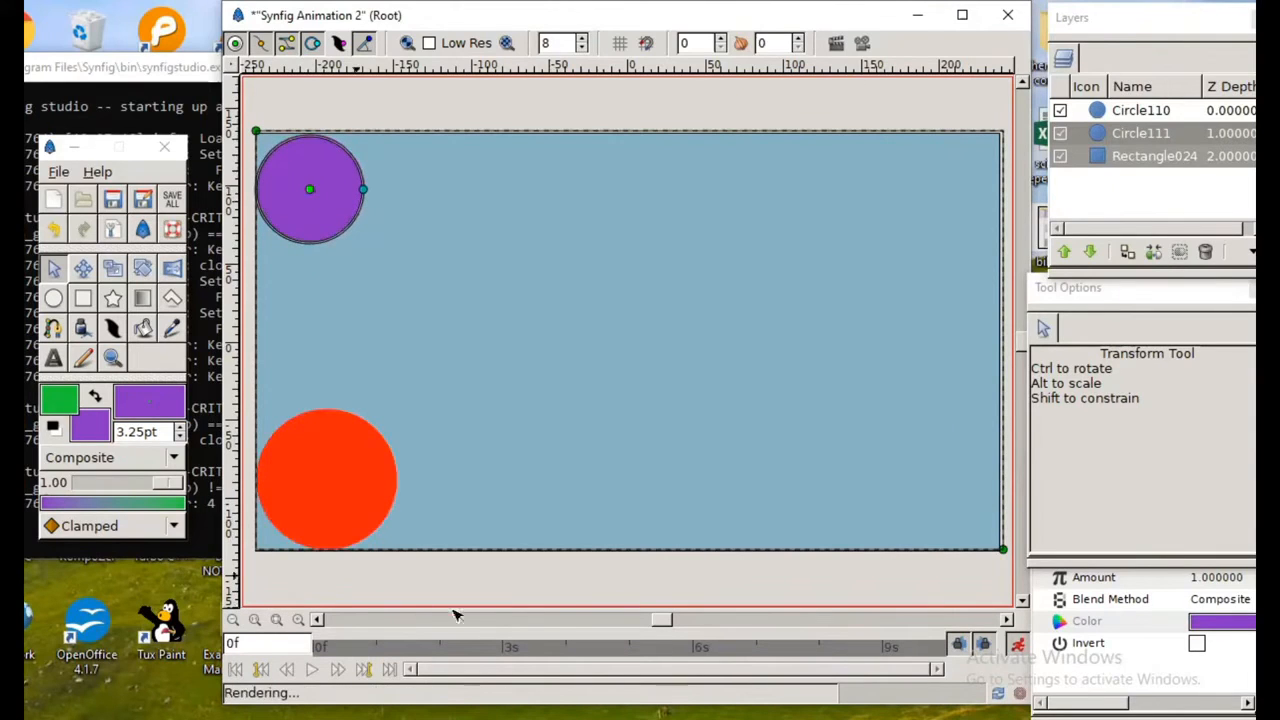
click(510, 650)
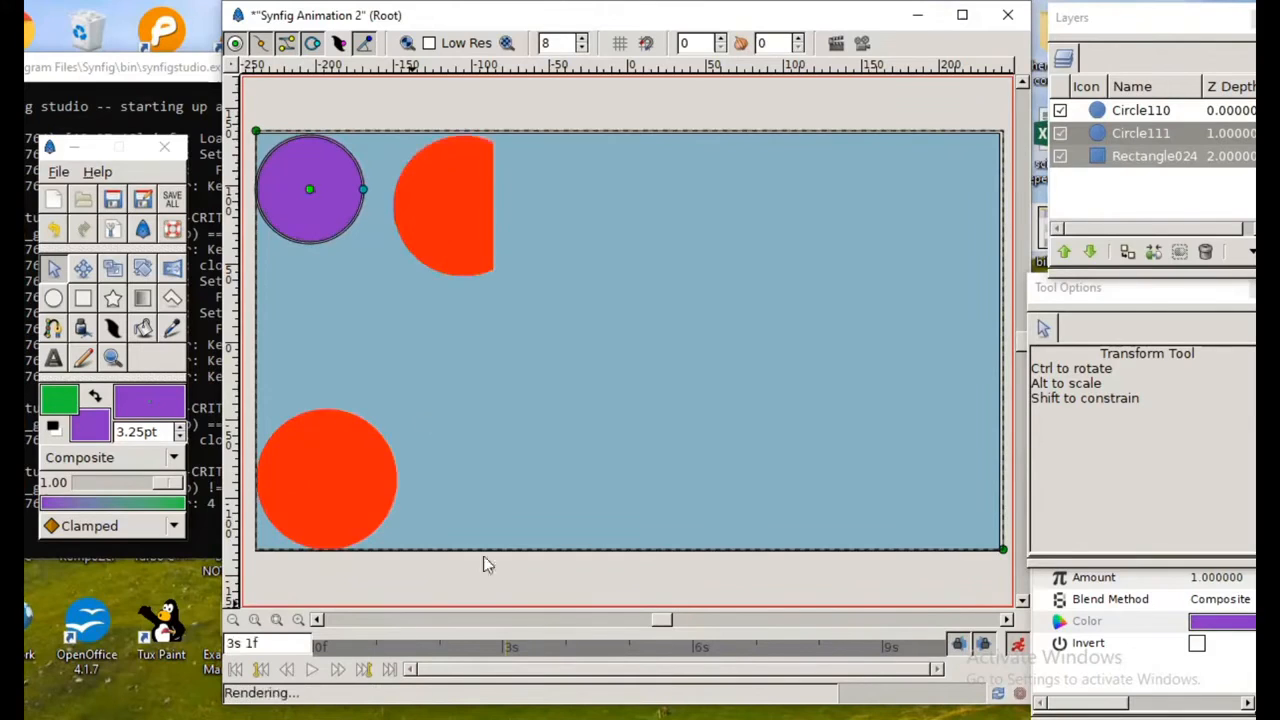
drag(310, 192, 468, 494)
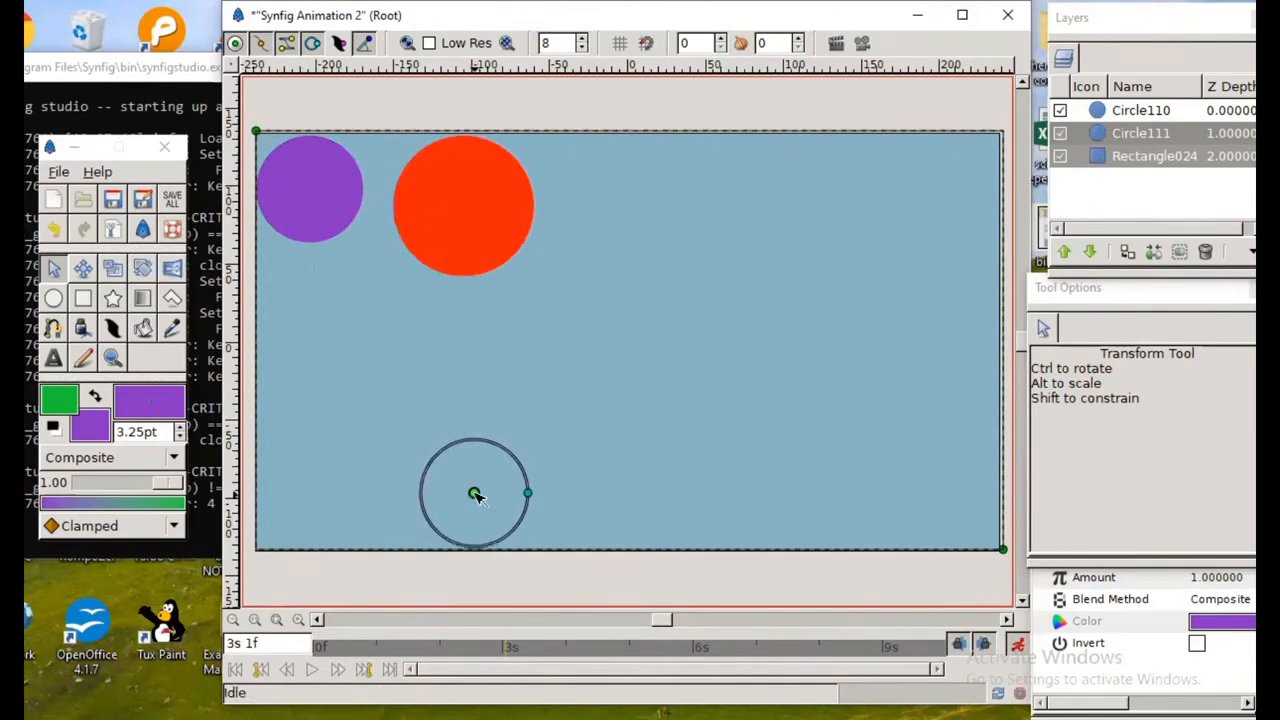
Step: Keyframe the purple circle at the canvas's top middle at 6s 1f and near its bottom right at 8s 6f
click(695, 651)
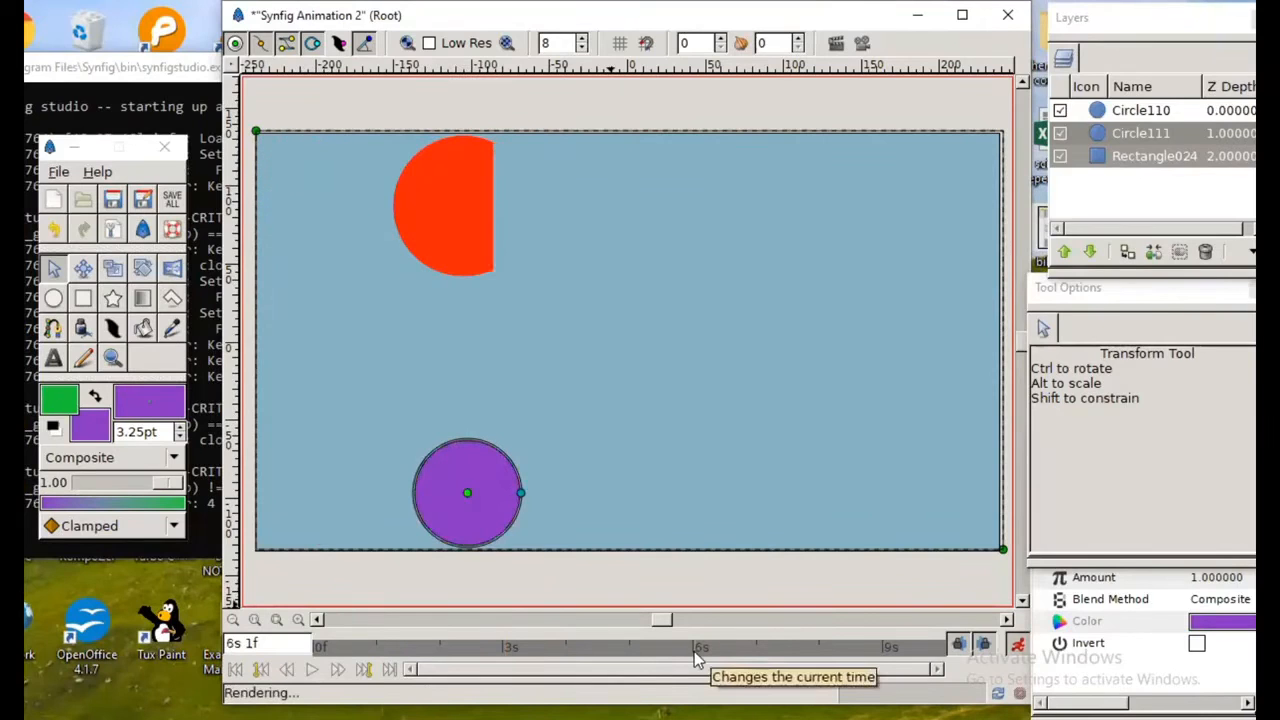
drag(470, 497, 650, 190)
click(838, 656)
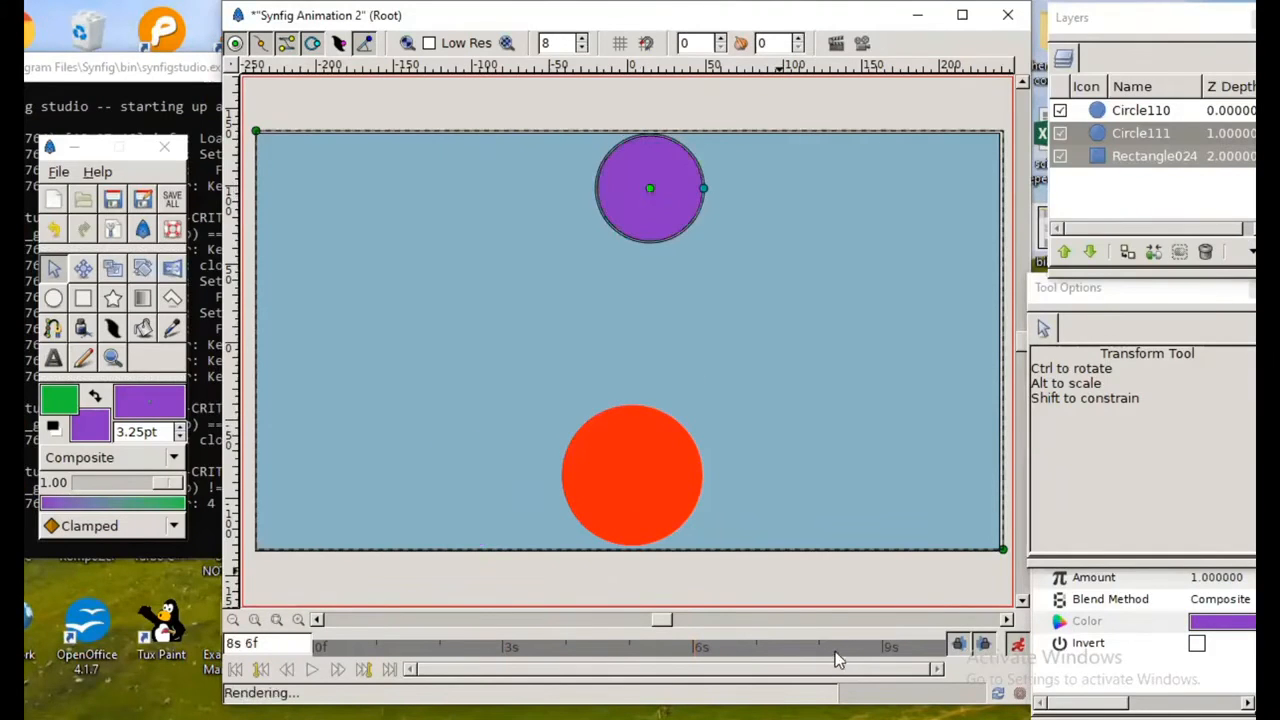
drag(729, 332, 841, 497)
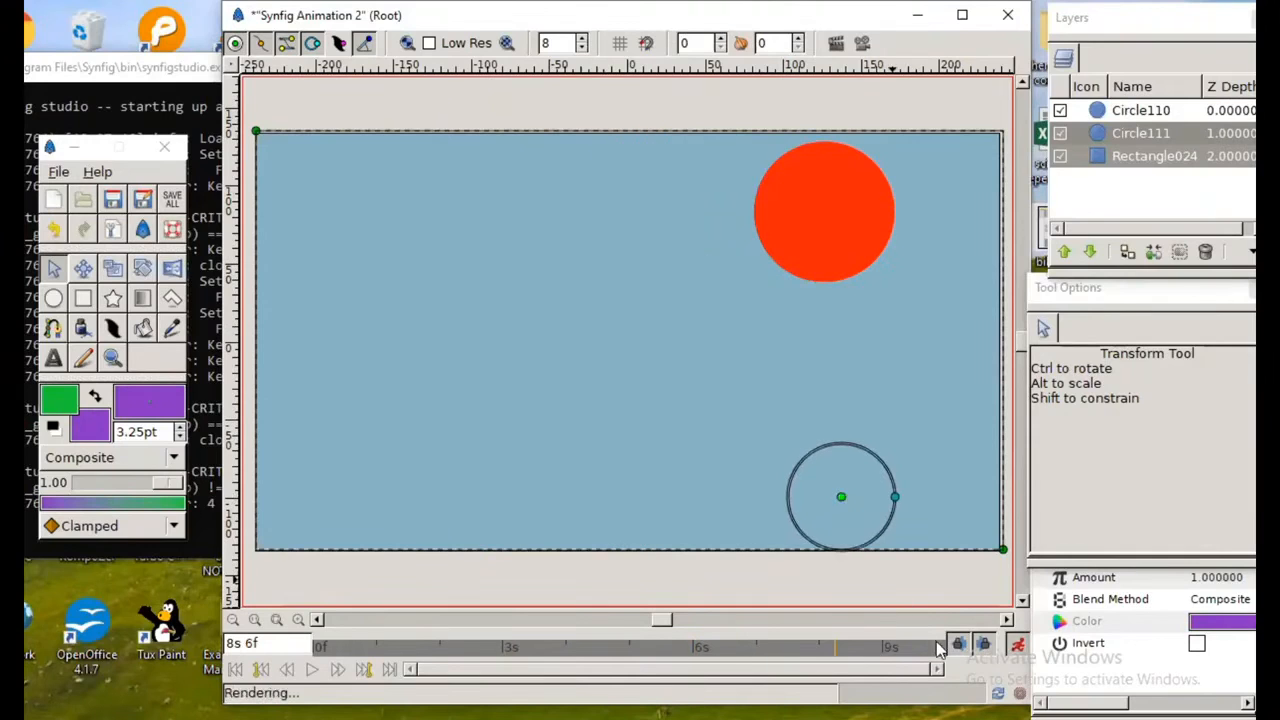
Step: Keyframe the purple circle in the canvas's upper-right corner at 9s 23f and turn off animate editing
click(944, 647)
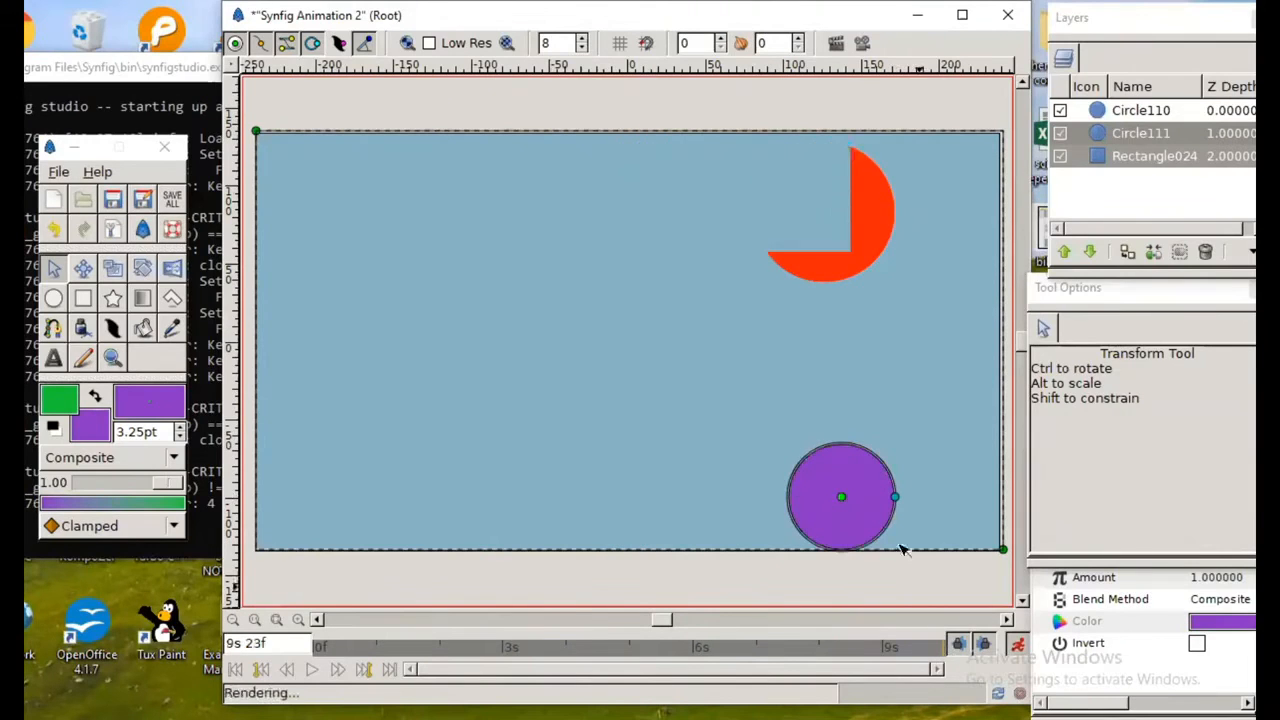
drag(842, 497, 891, 407)
drag(931, 327, 935, 198)
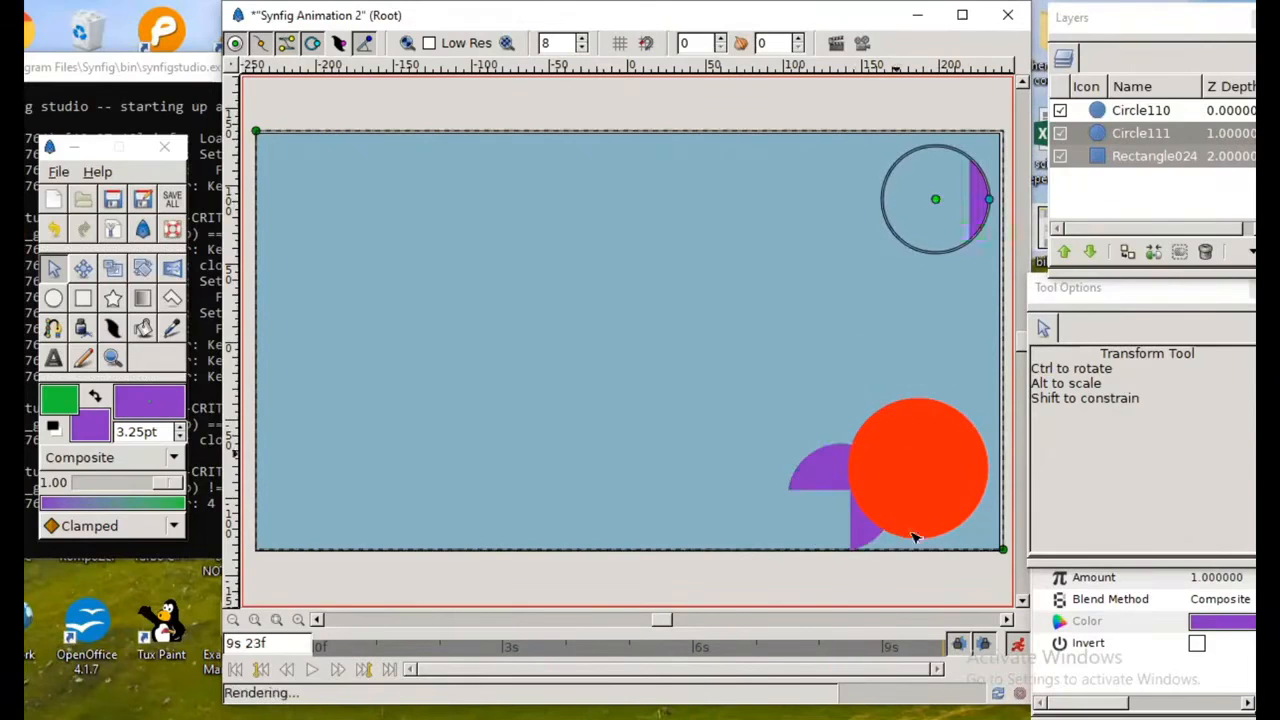
click(1017, 646)
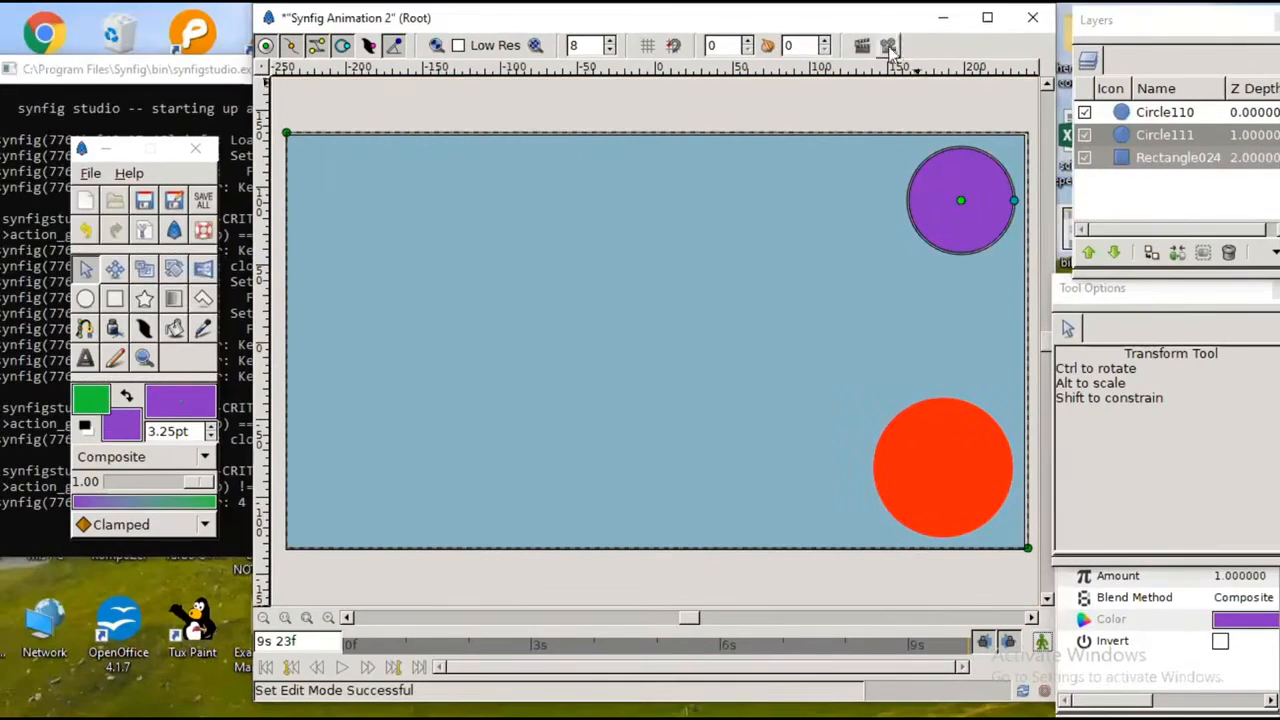
Step: Preview the animation of both bouncing circles at 0.78 quality and 12 FPS, and close the preview
click(862, 43)
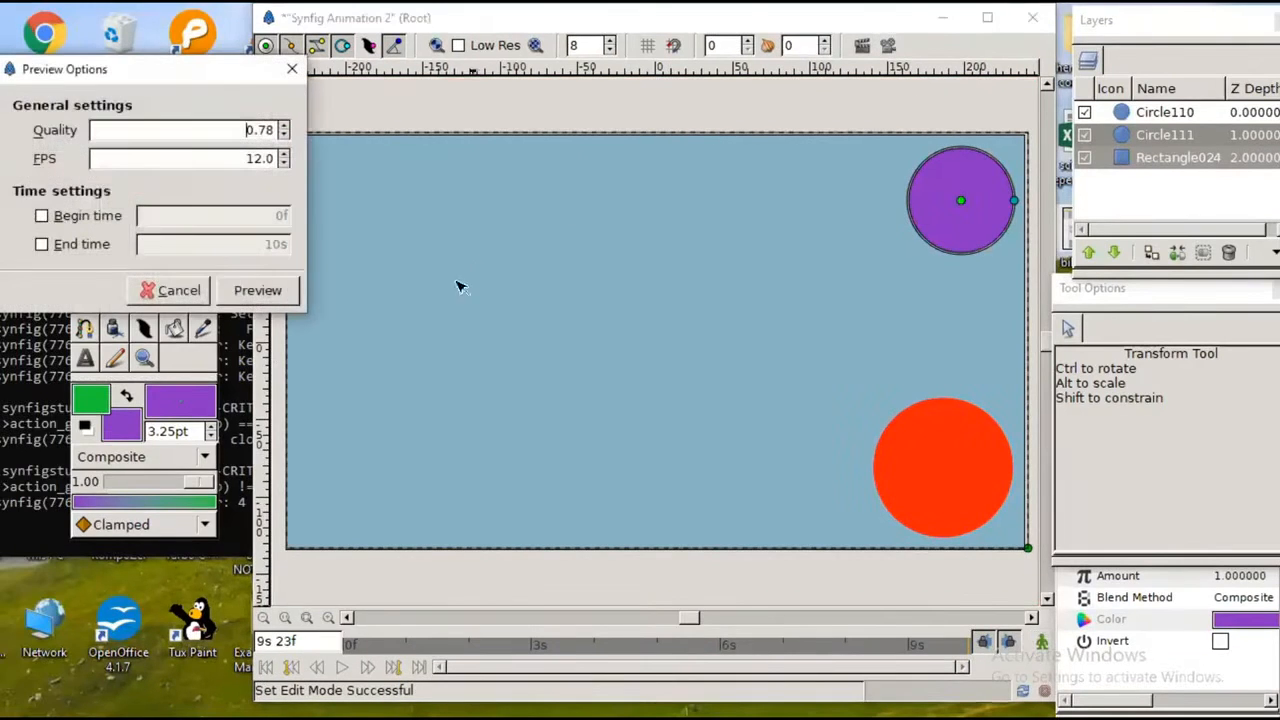
click(260, 290)
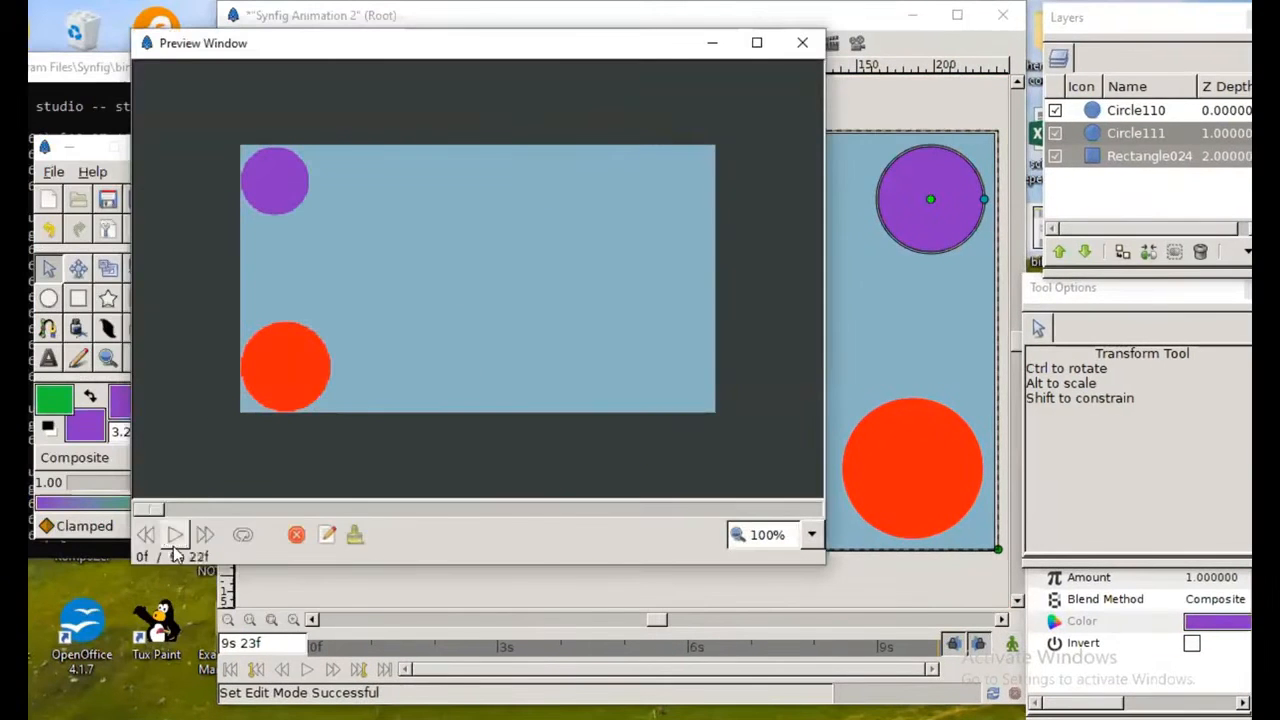
click(174, 546)
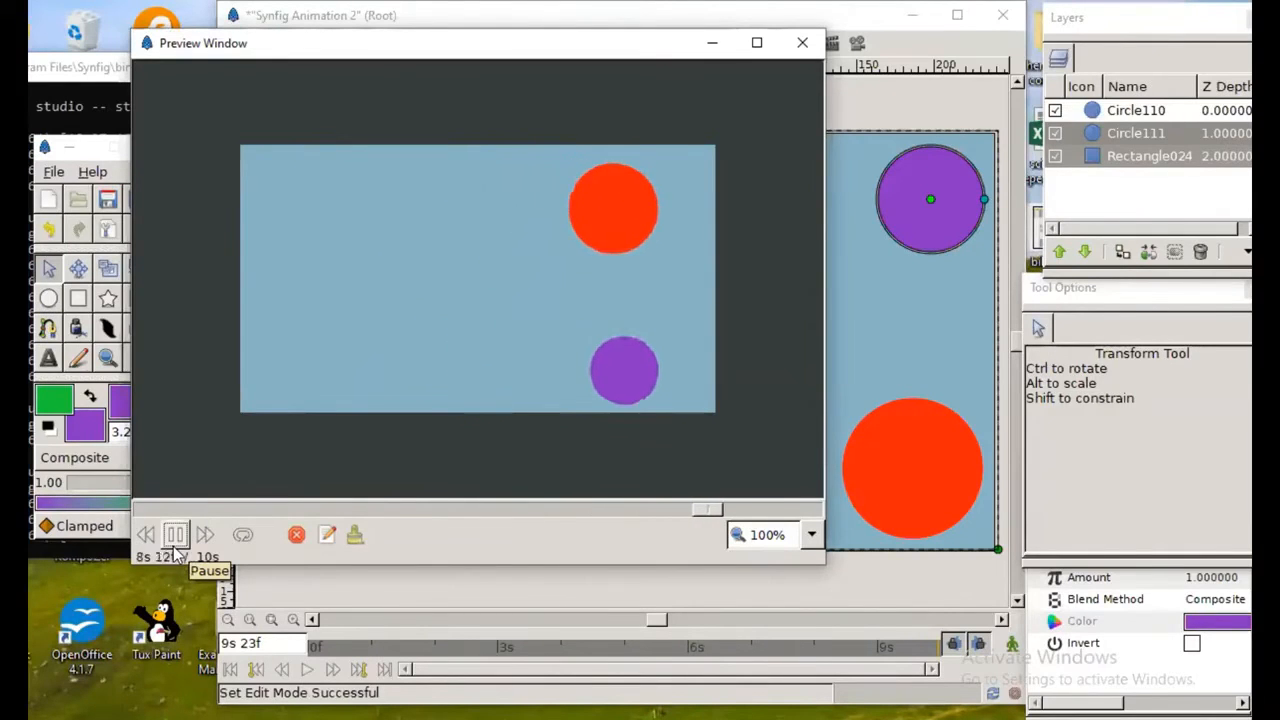
click(806, 43)
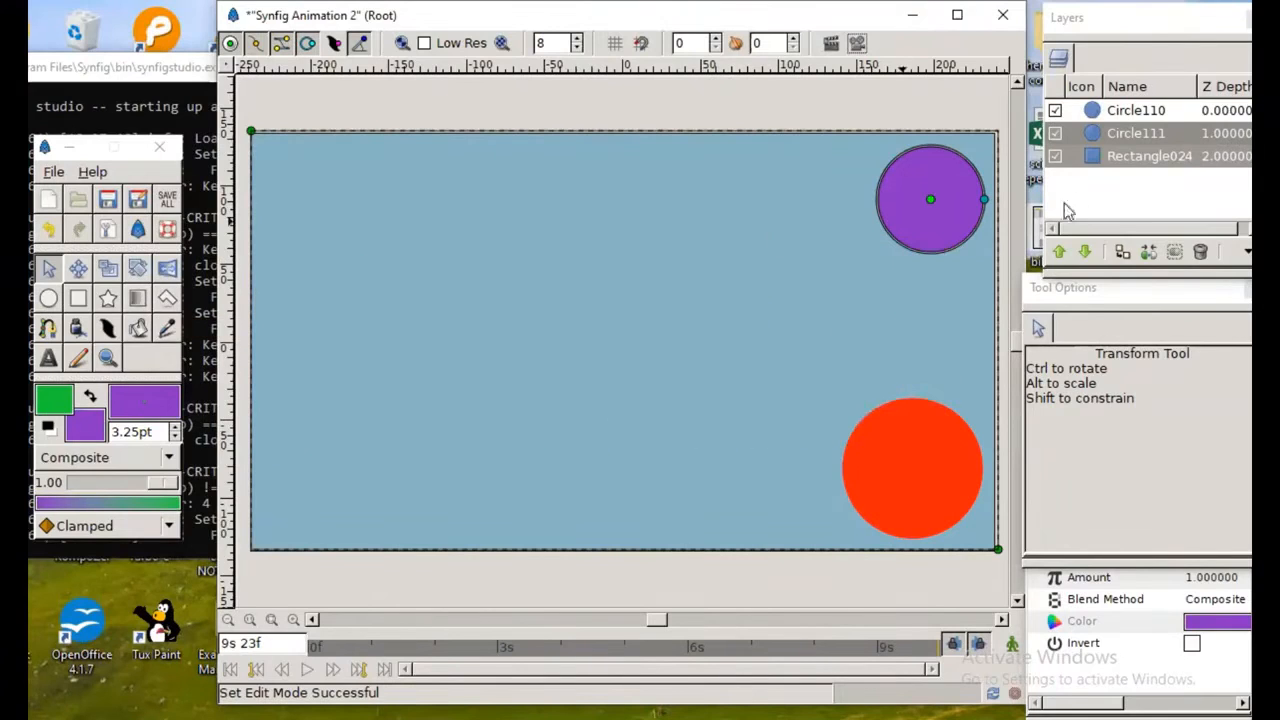
Step: Delete the blue background rectangle layer, Rectangle024
click(1089, 164)
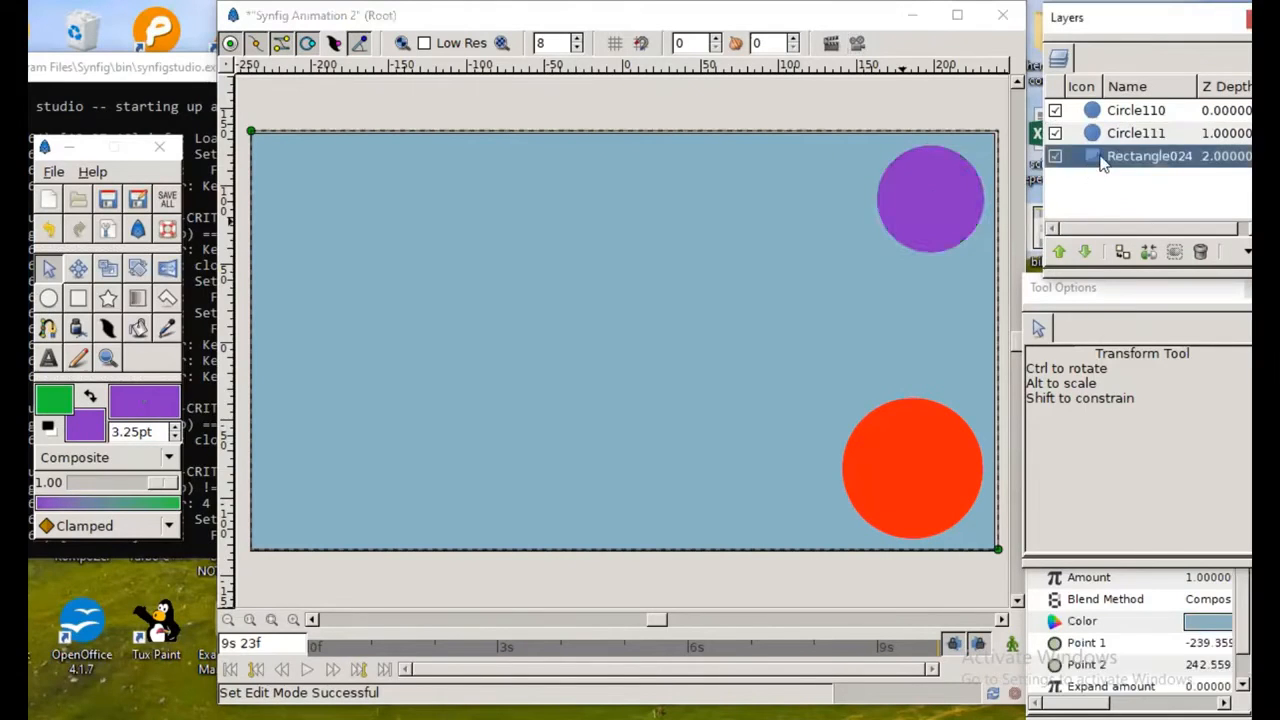
right_click(1100, 165)
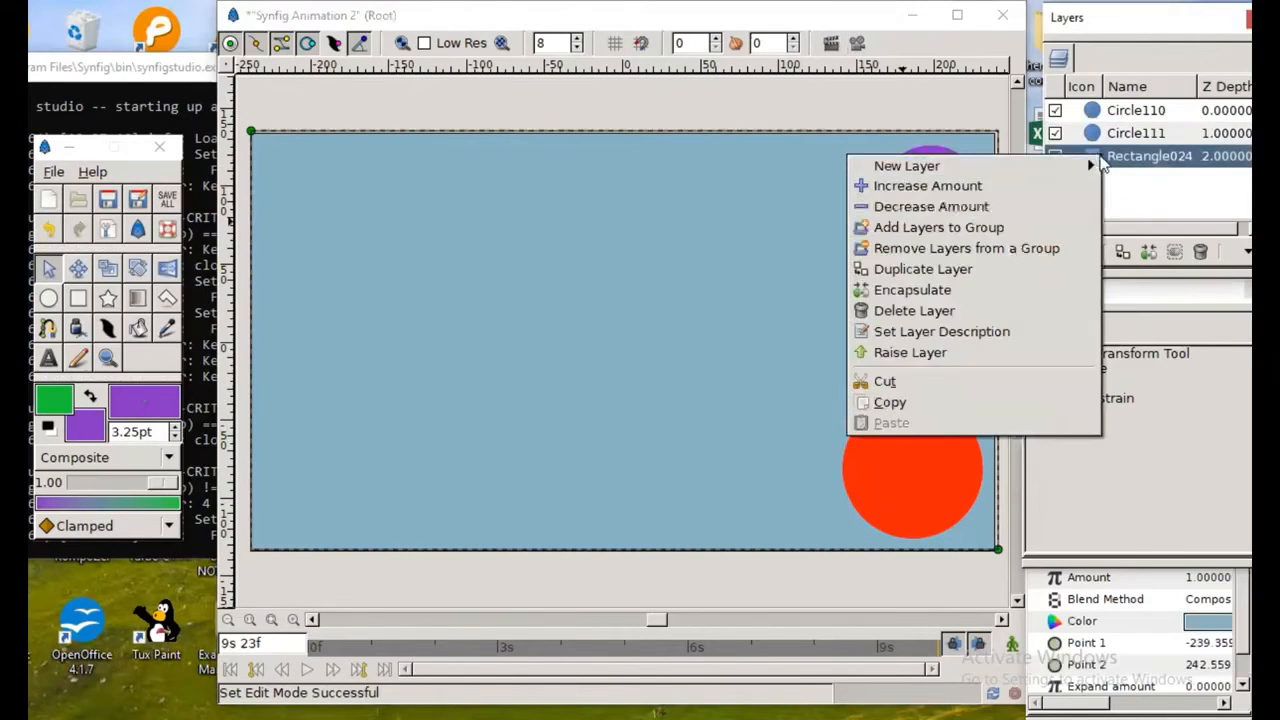
click(993, 310)
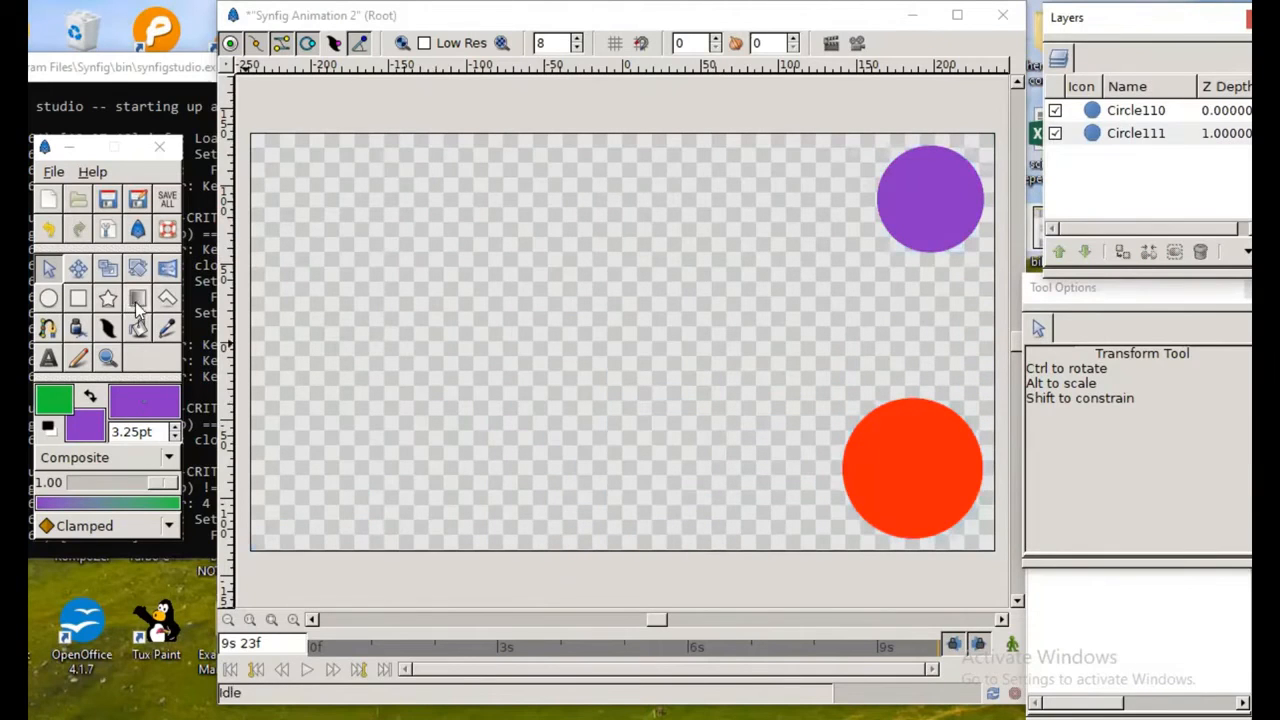
Step: Draw a Radial gradient from purple to green with a radius of about 72, centered in the canvas's lower middle
click(136, 302)
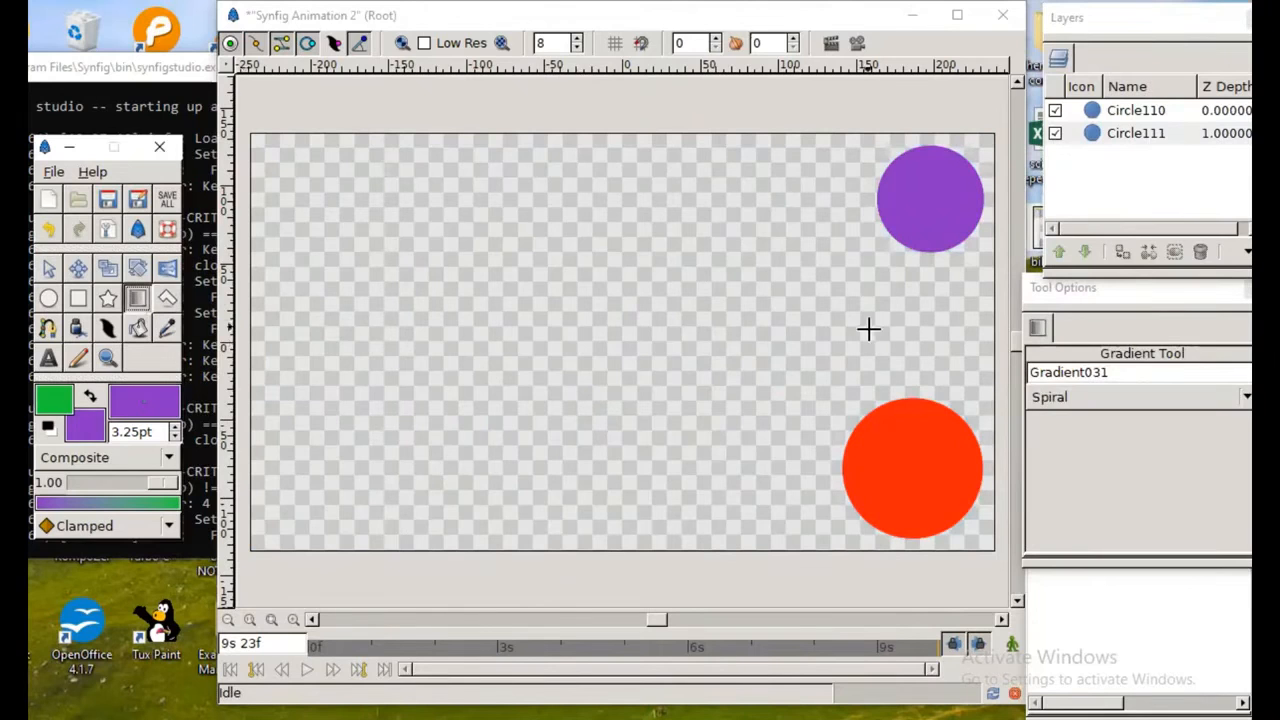
drag(1130, 289, 1093, 294)
click(1112, 401)
click(1112, 404)
click(1115, 406)
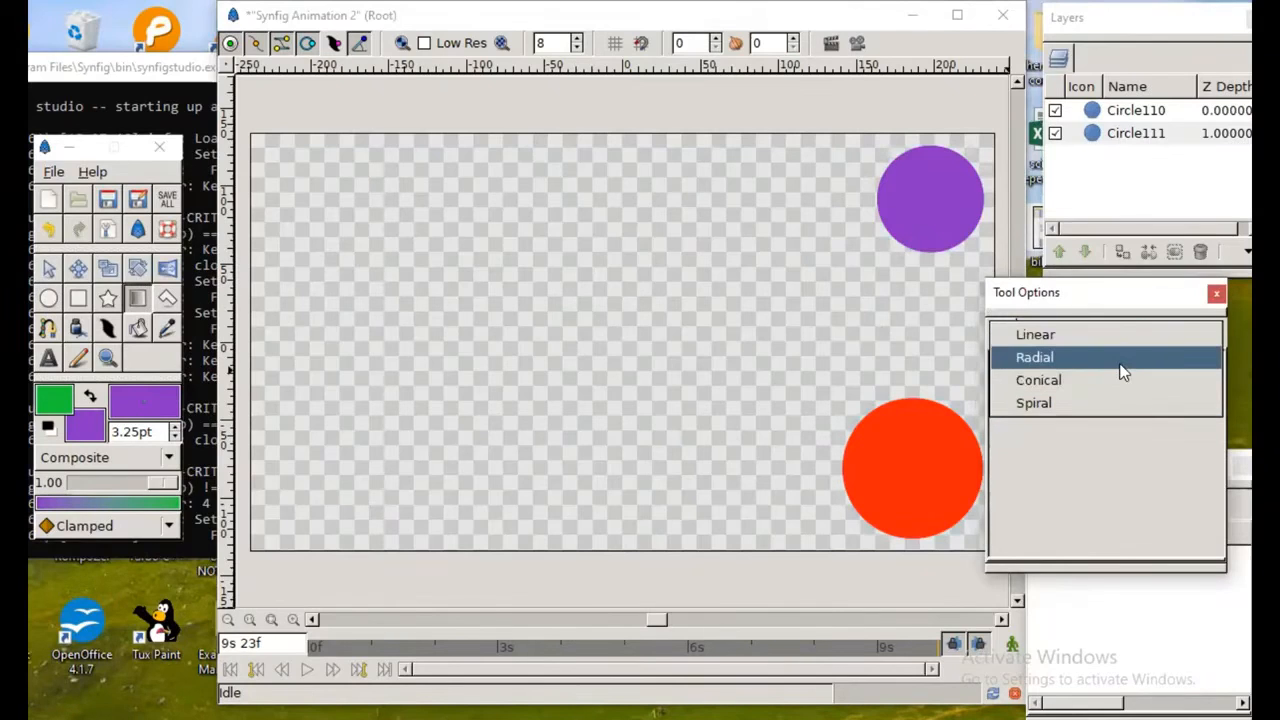
click(1120, 366)
drag(616, 401, 577, 294)
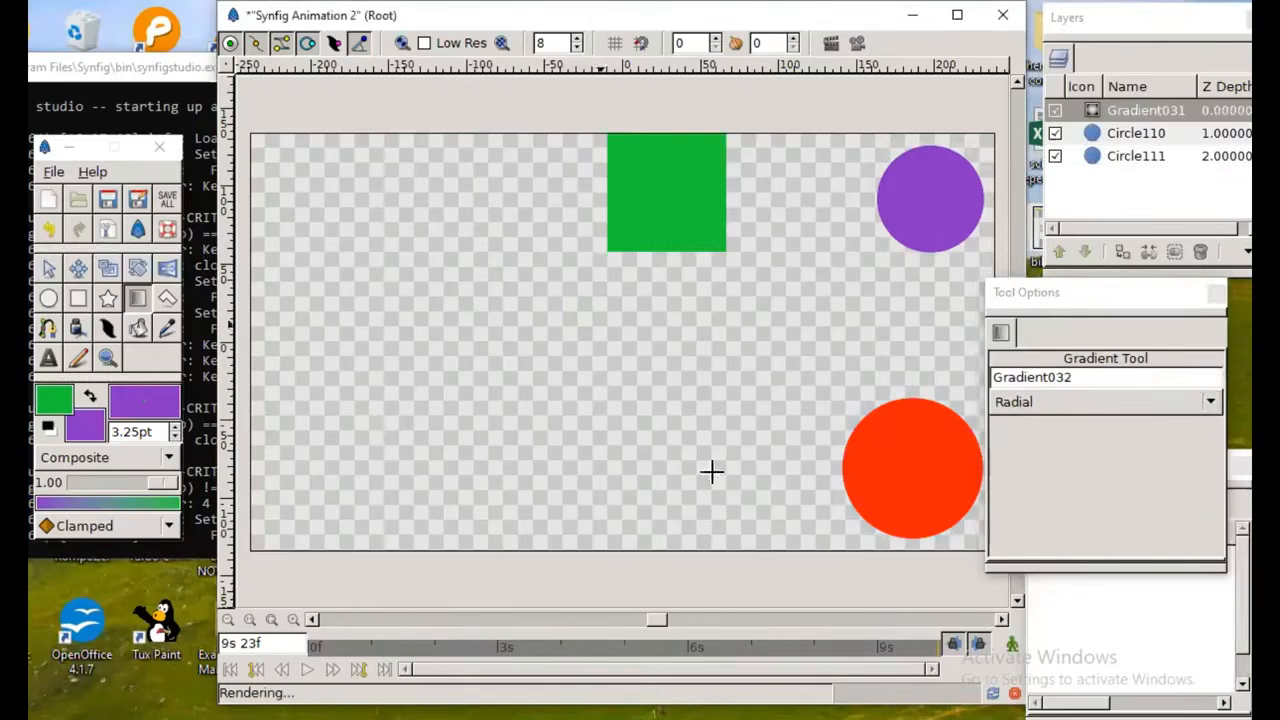
Step: Delete the radial gradient layer covering the two circles
click(1024, 407)
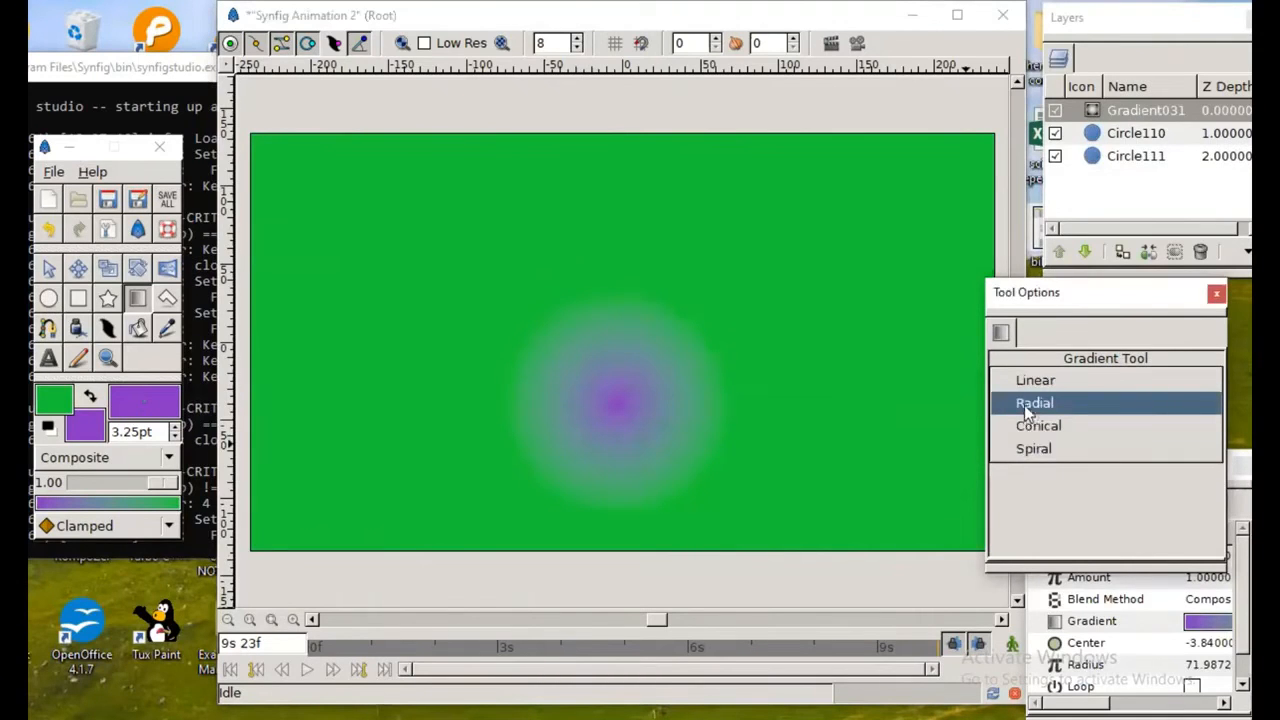
click(1091, 103)
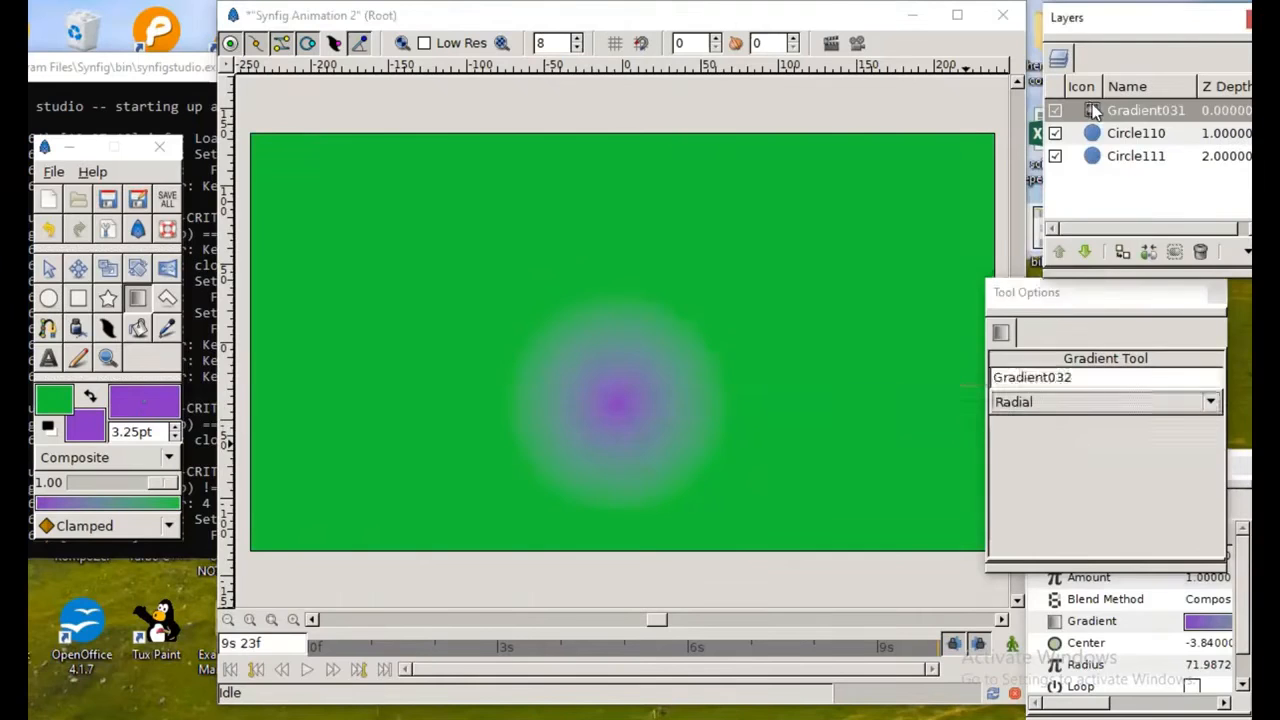
right_click(1091, 103)
click(930, 258)
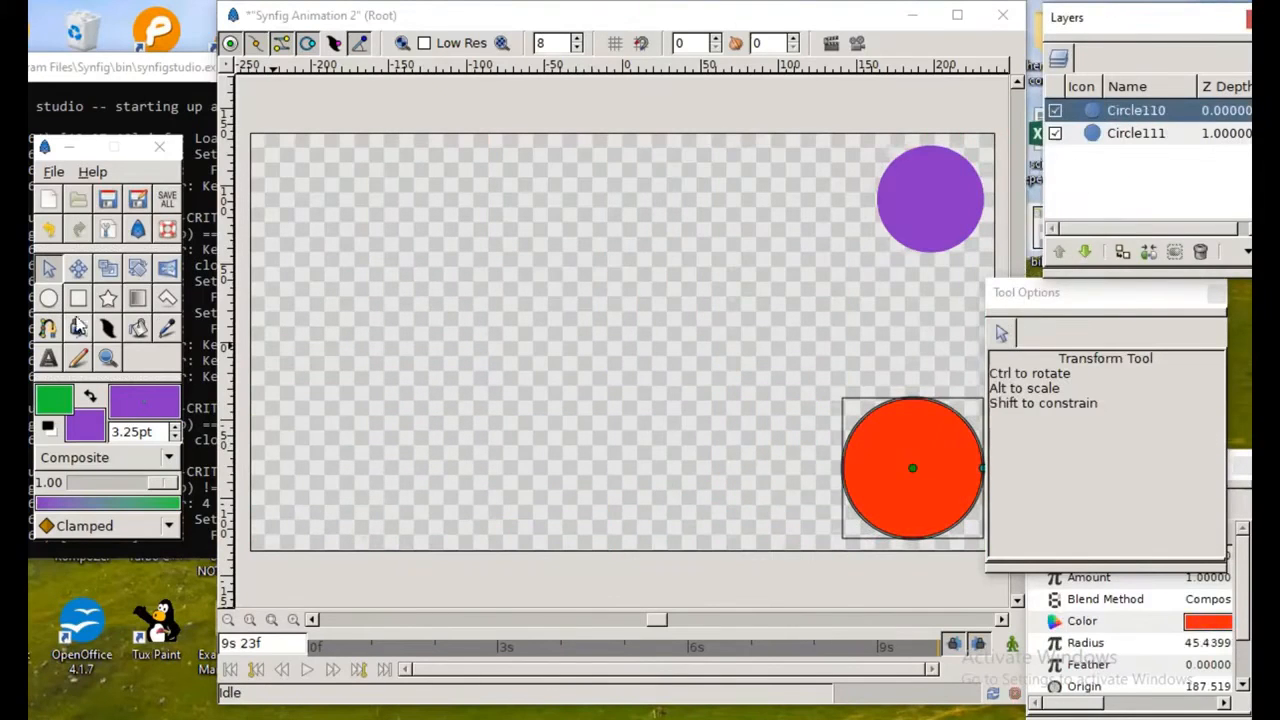
Step: Draw a Spiral gradient in purple and green with a radius of about 71, centered slightly below and right of the canvas center
click(134, 301)
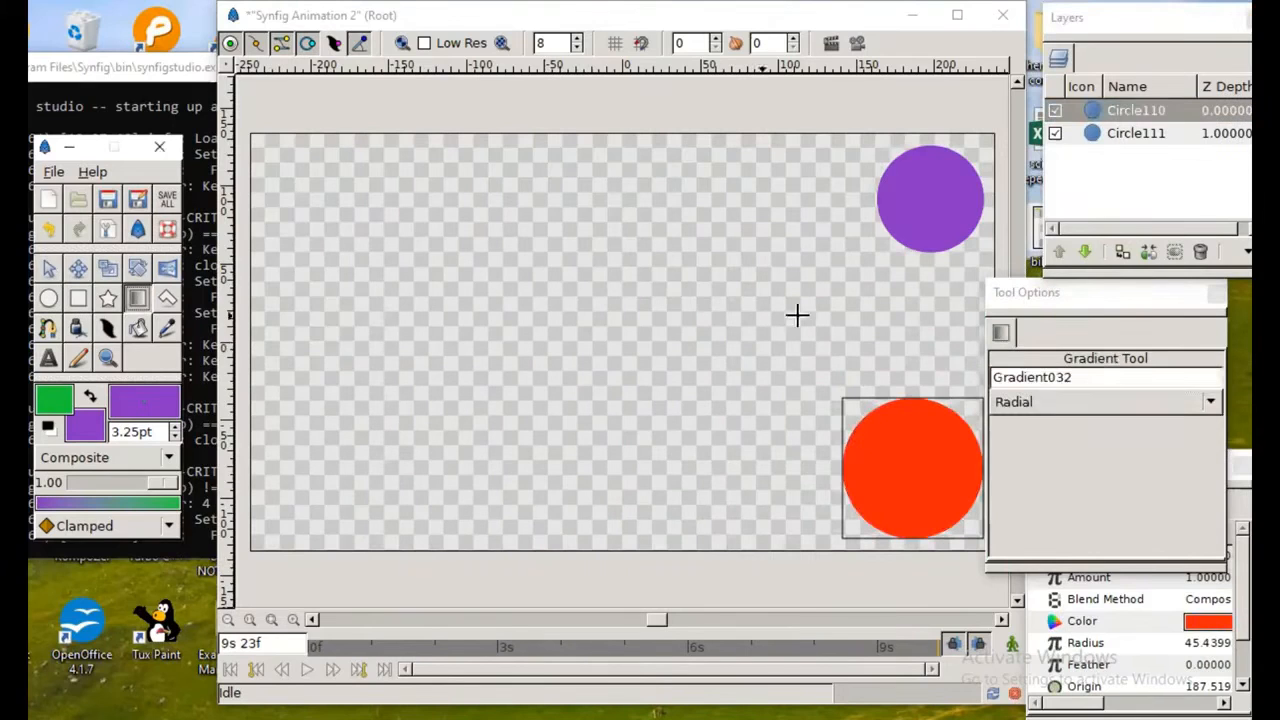
click(1098, 412)
click(1098, 404)
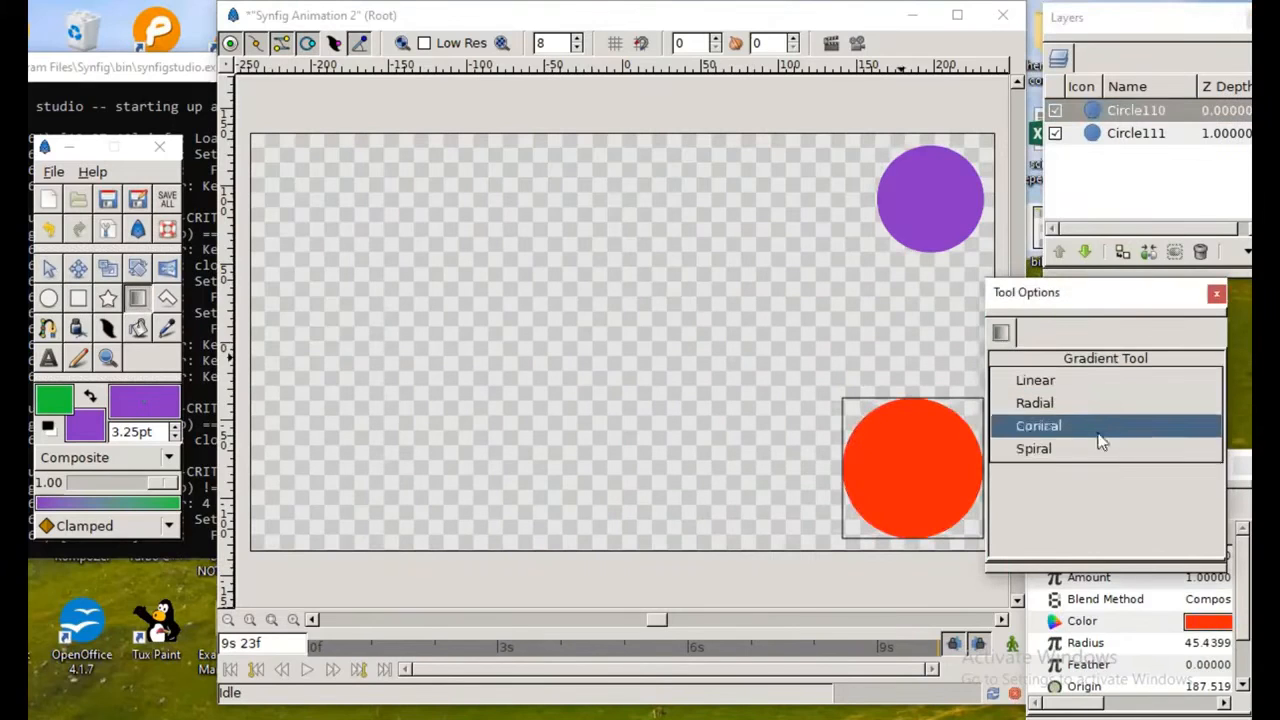
click(1100, 448)
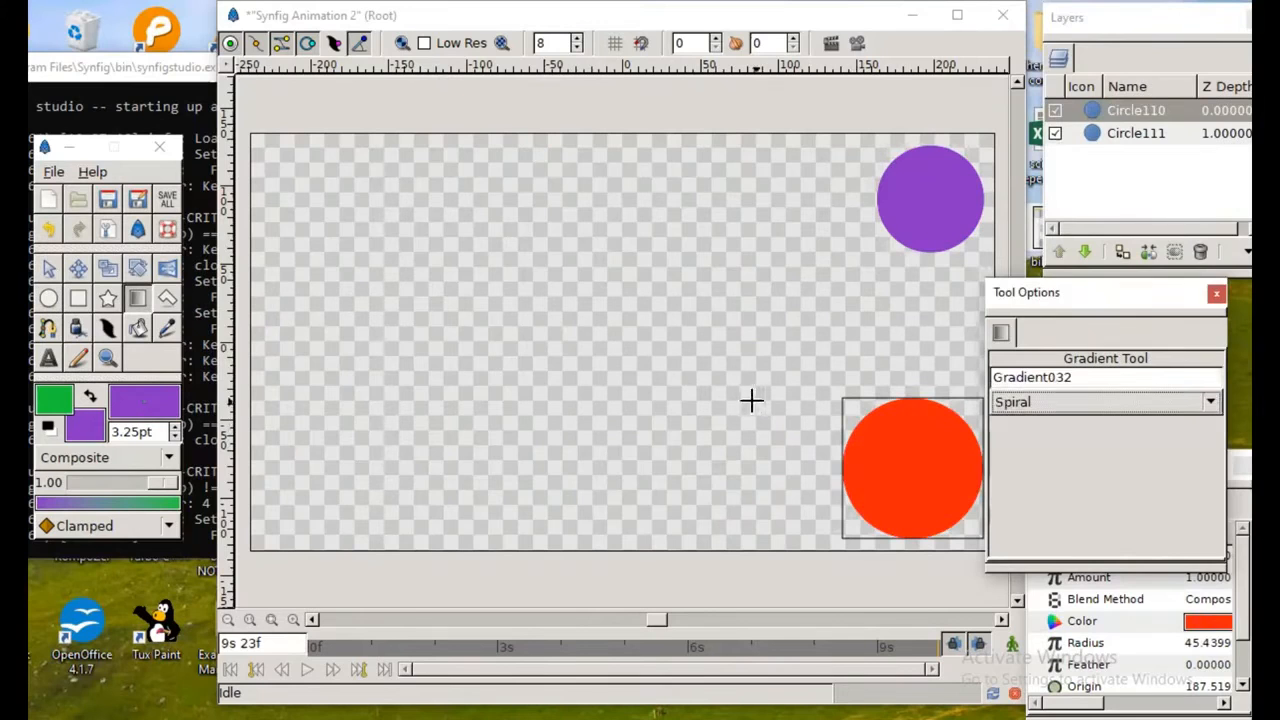
drag(709, 399, 623, 323)
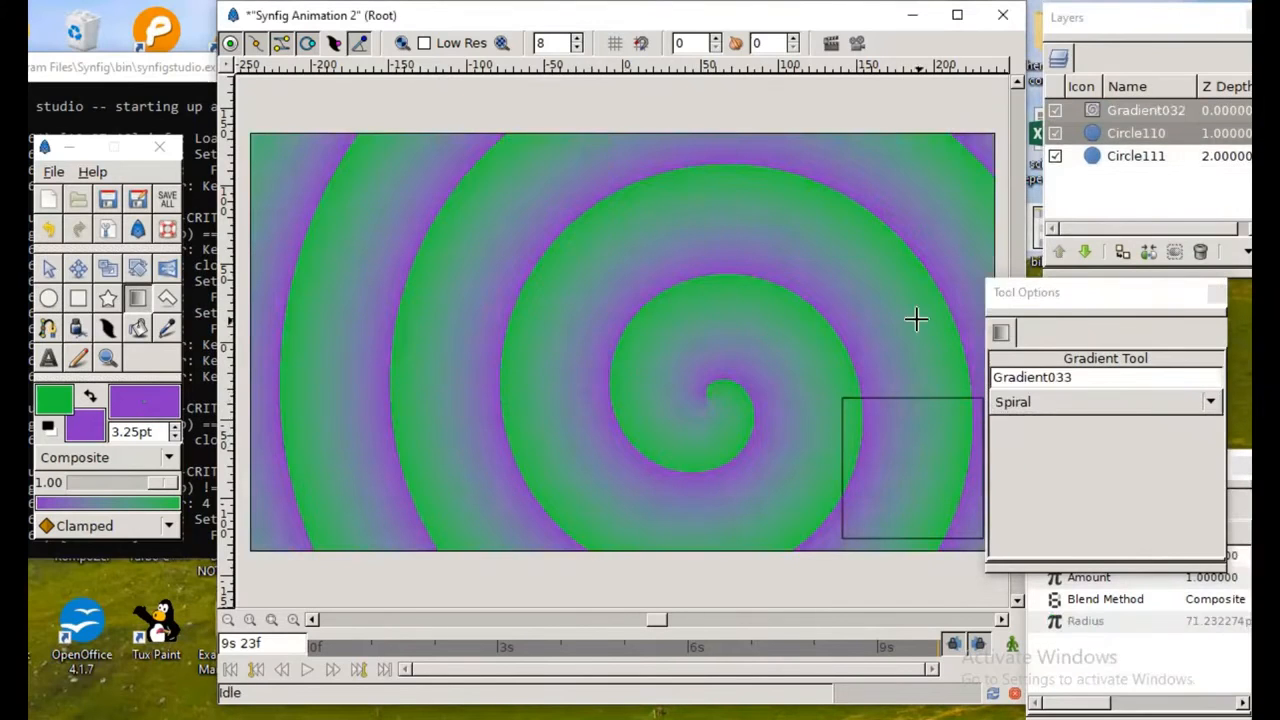
Step: Lower the spiral gradient layer beneath both circle layers and move the Tool Options panel clear of the canvas
drag(1101, 302, 1170, 370)
click(1093, 111)
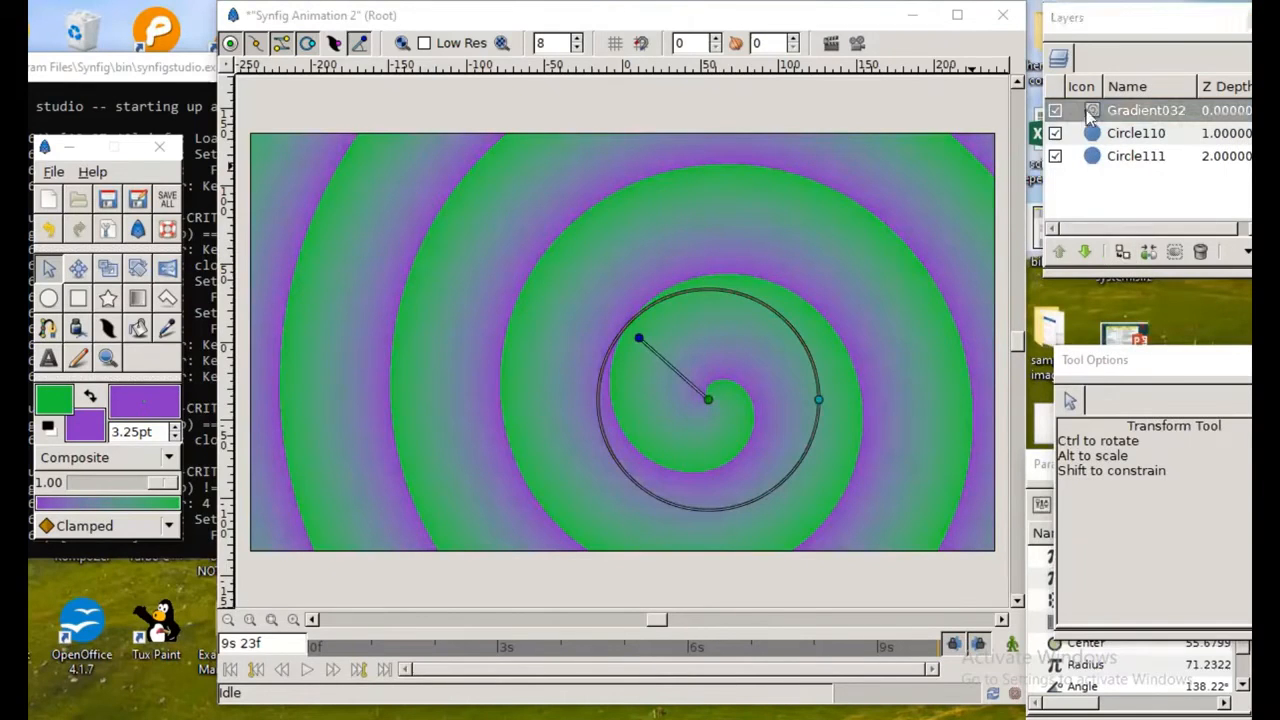
click(1086, 252)
click(1086, 252)
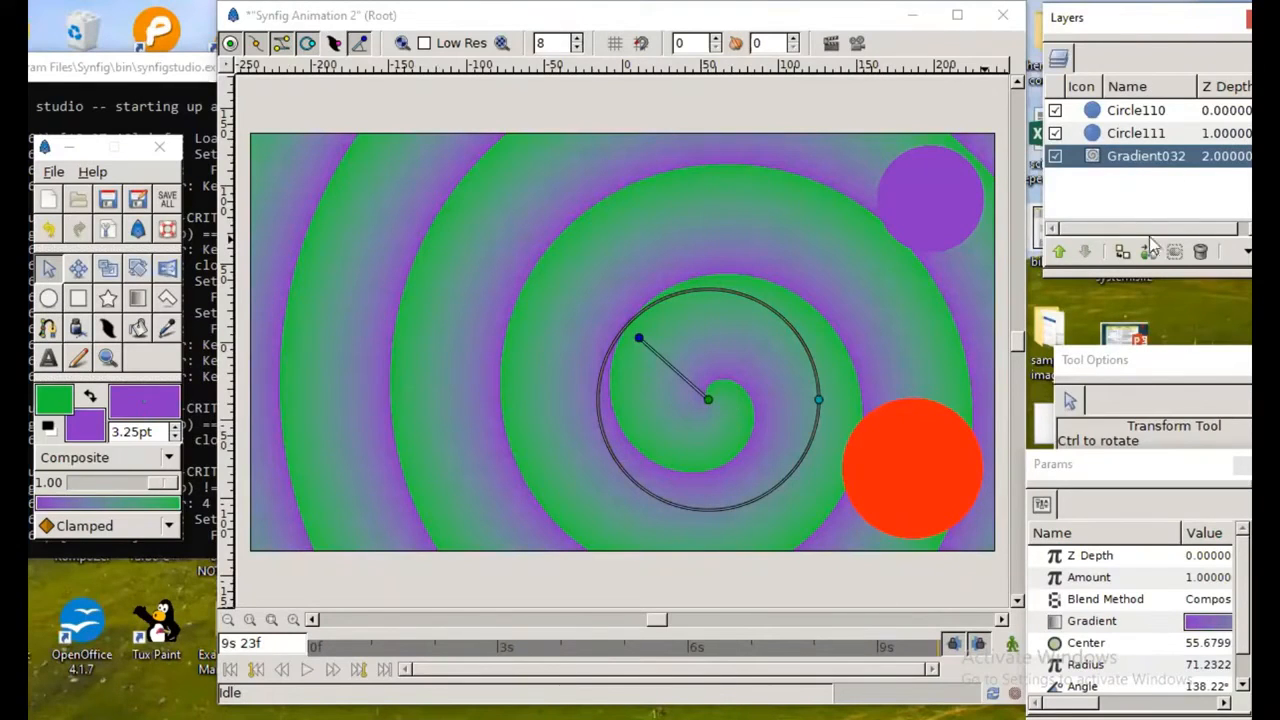
drag(1184, 366, 1119, 314)
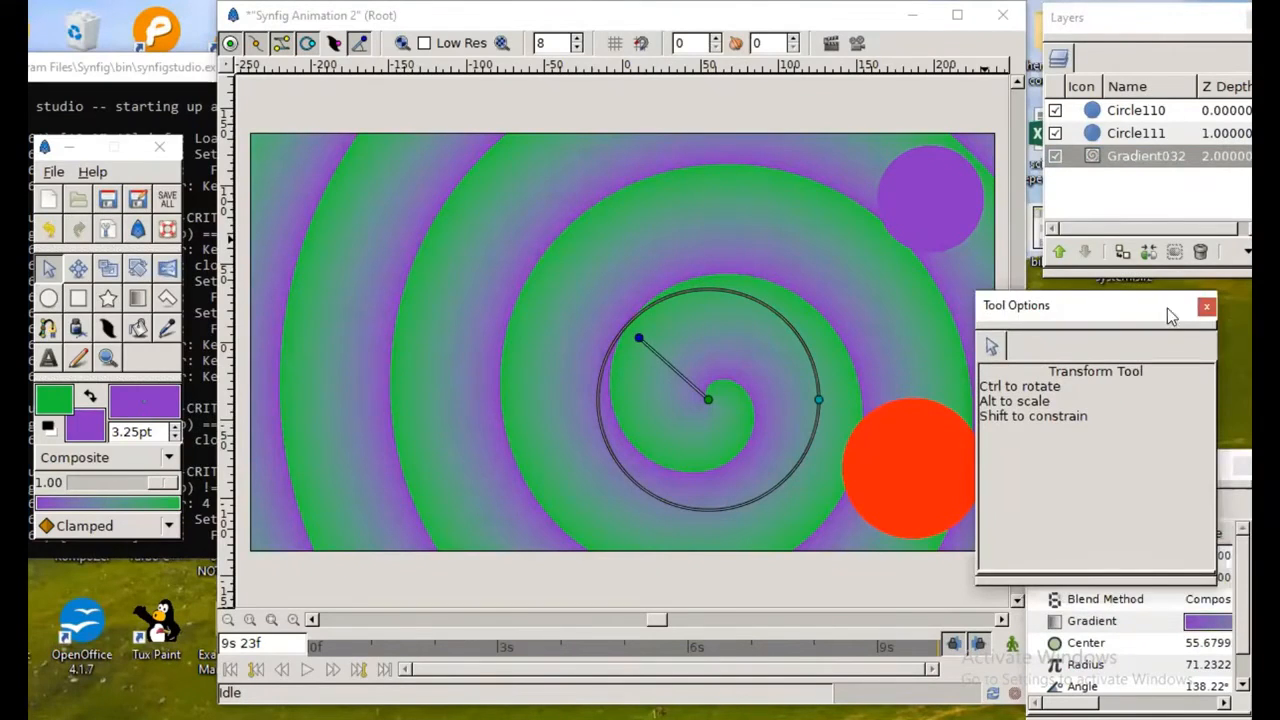
click(1206, 306)
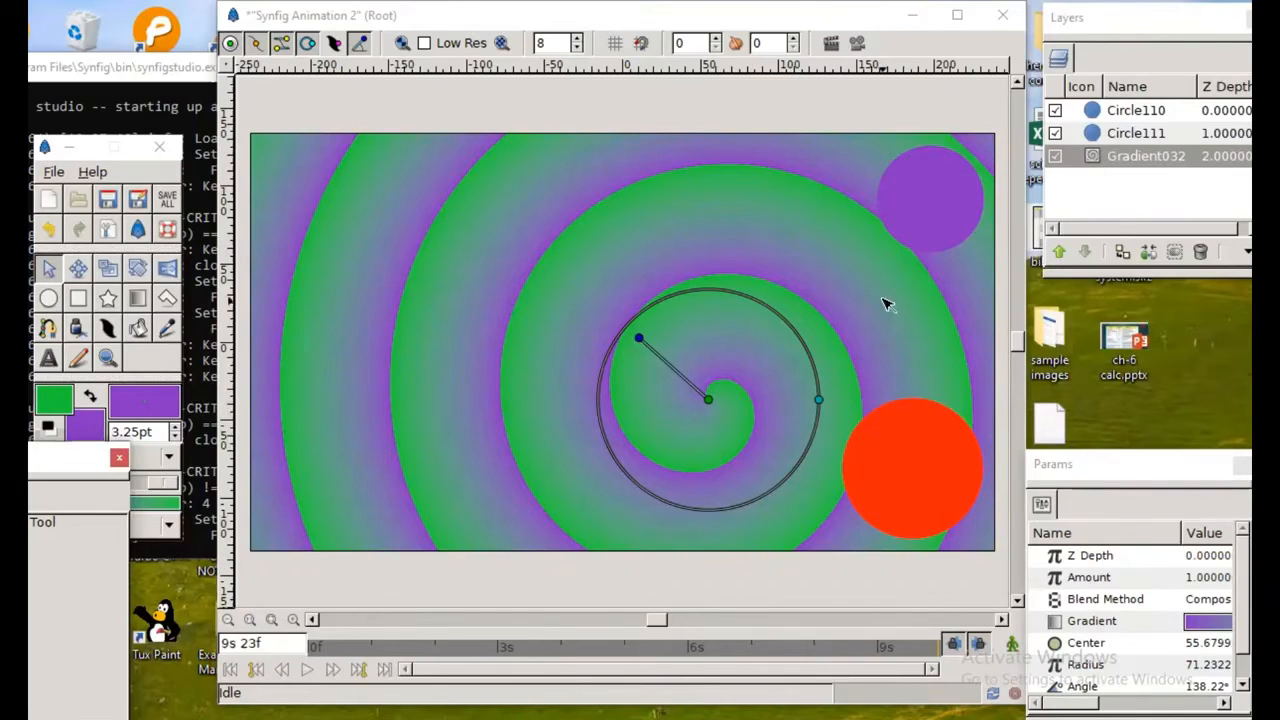
Step: Set the spiral gradient layer's blend method to Straight Onto, moving and widening the Params panel for access
click(1096, 163)
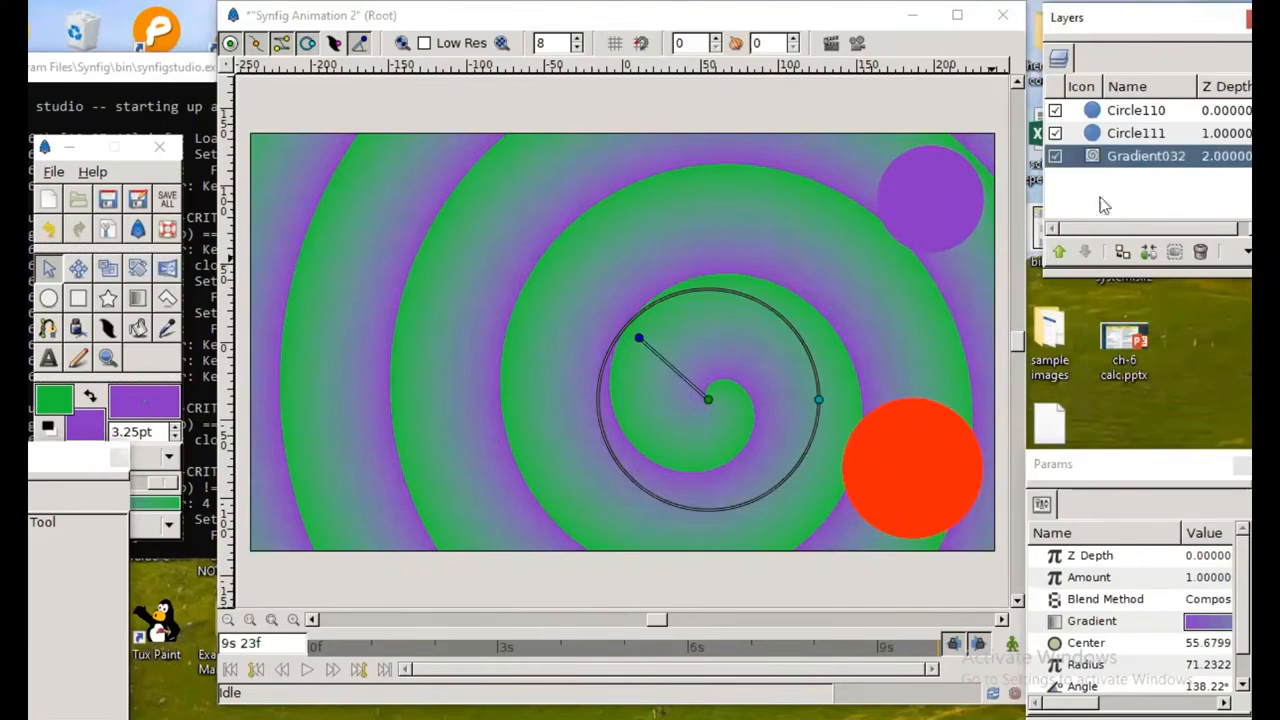
drag(1120, 459, 1087, 334)
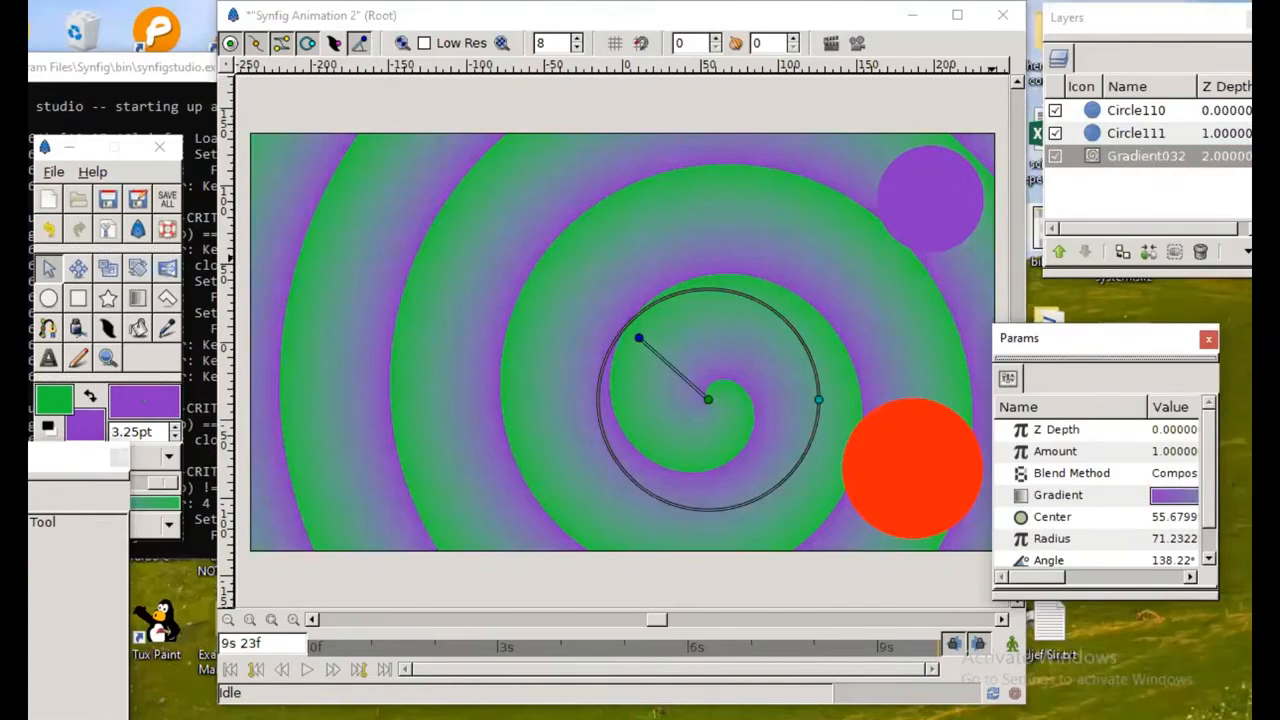
drag(1218, 450, 1247, 450)
click(1072, 473)
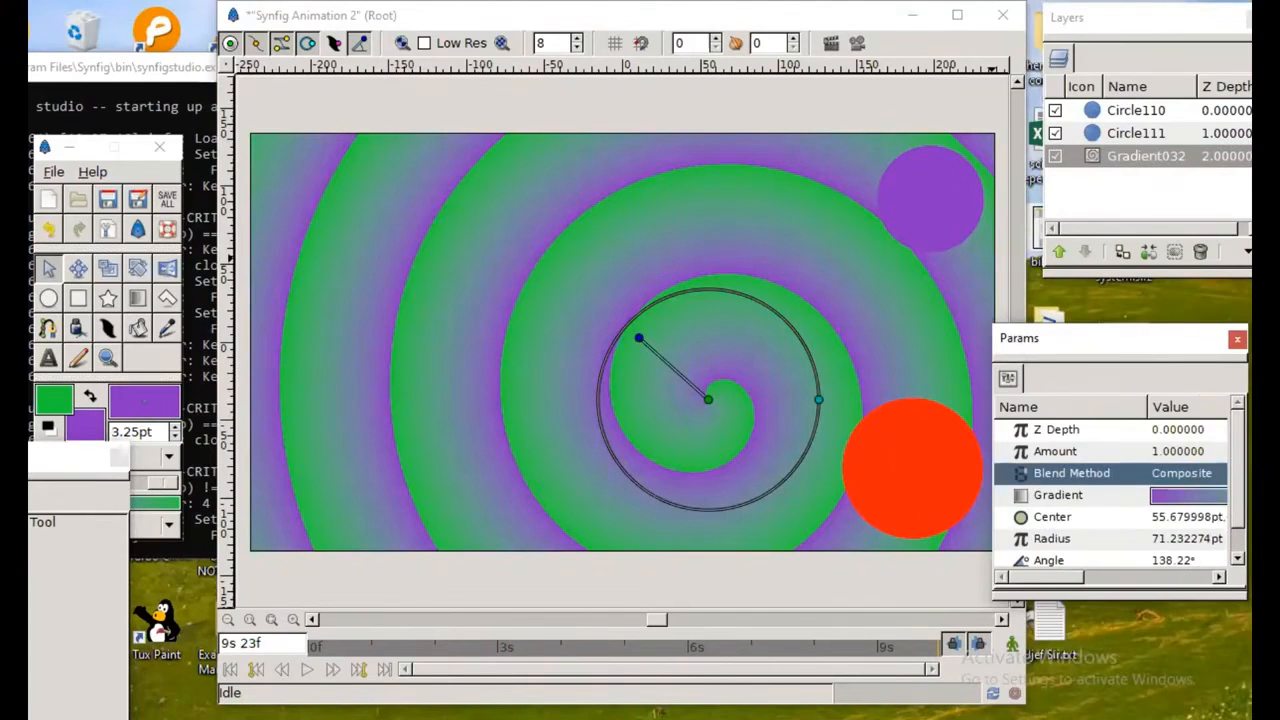
click(1184, 474)
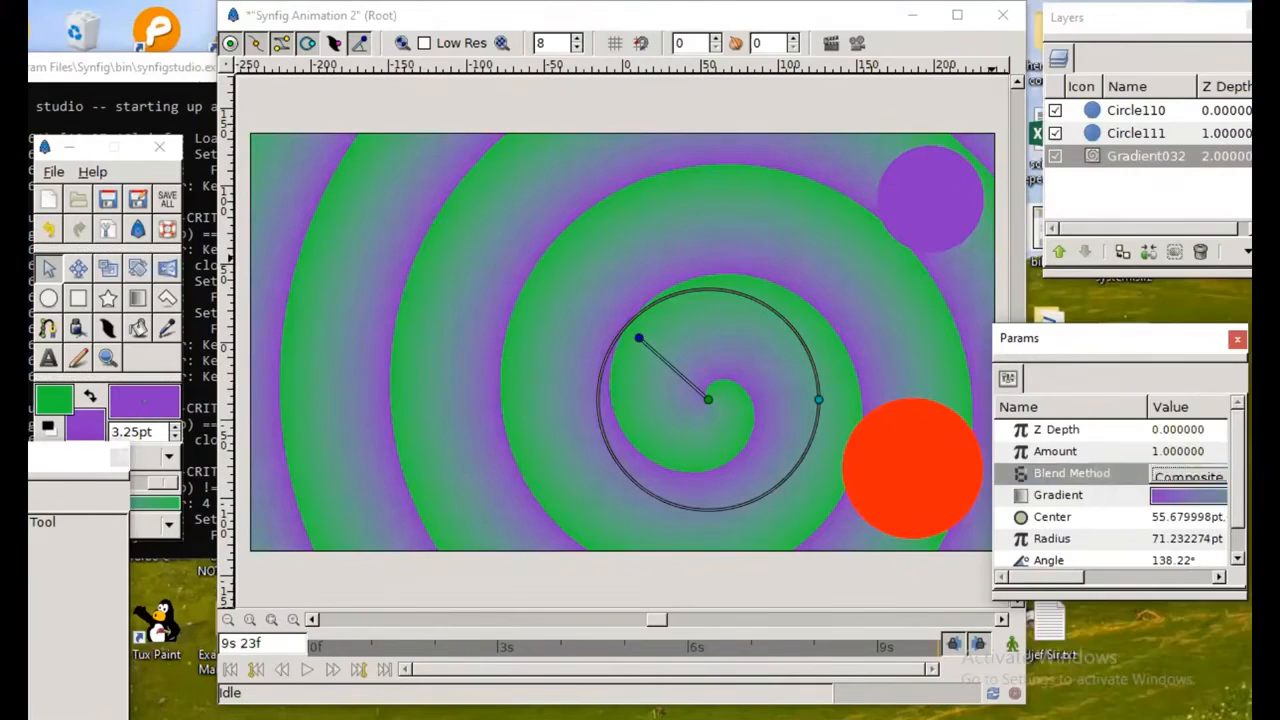
click(1188, 476)
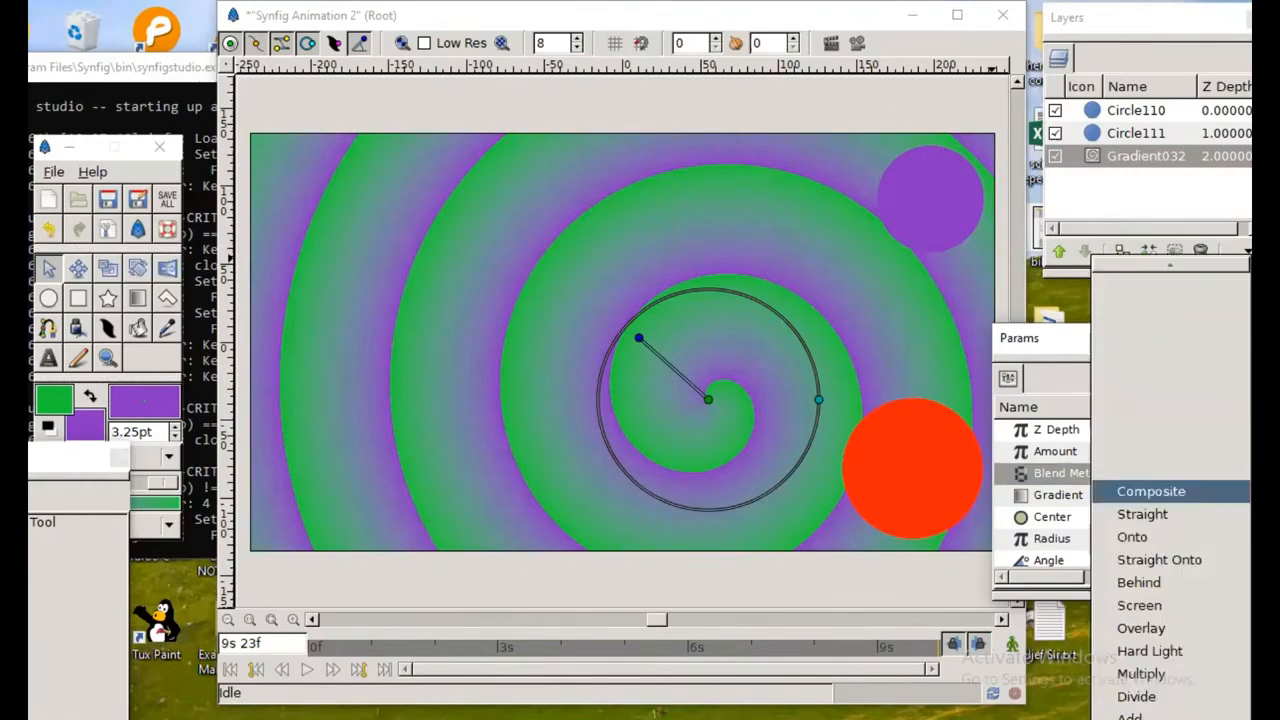
click(1181, 566)
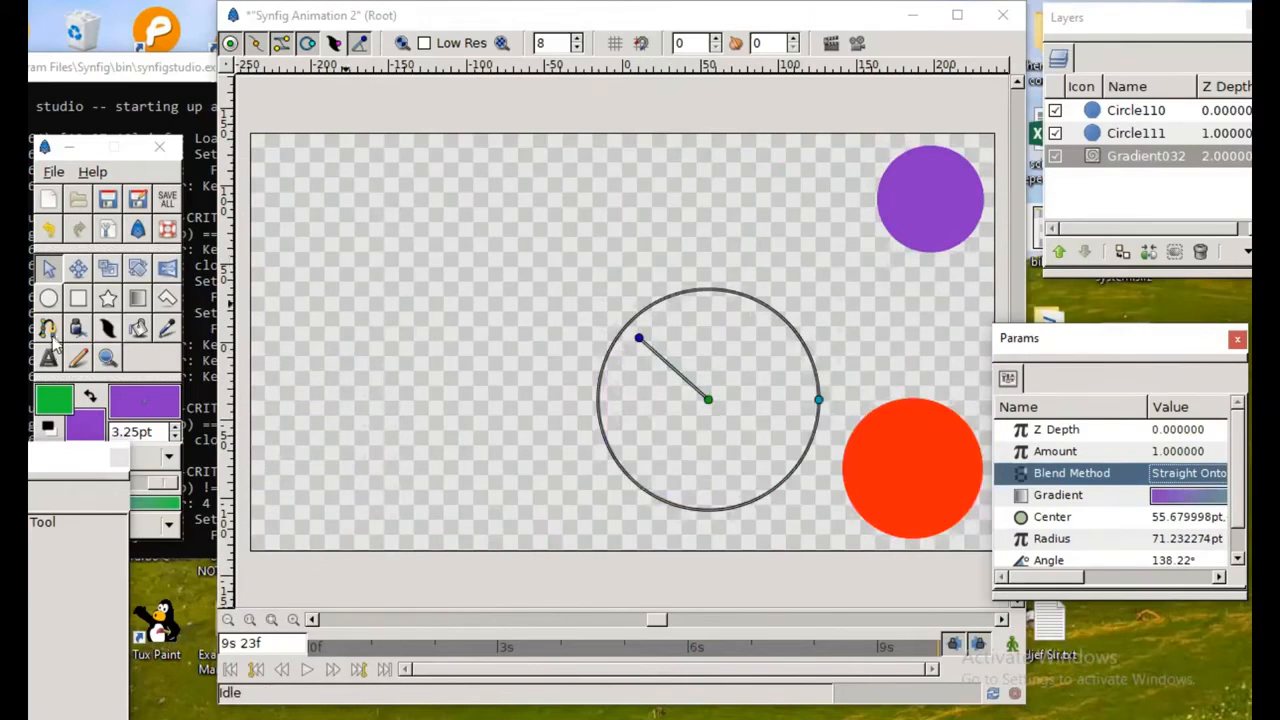
Step: Raise the spiral gradient layer above both circle layers
click(1104, 117)
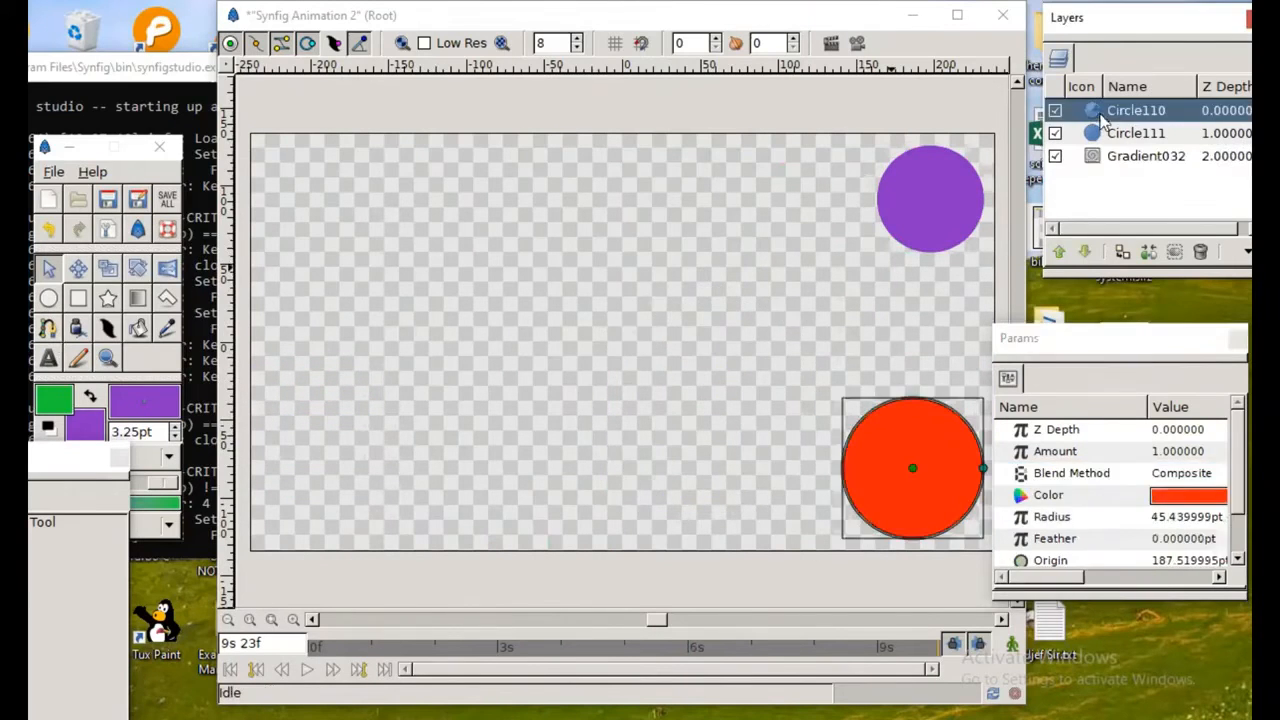
click(1093, 157)
click(1059, 252)
click(1059, 252)
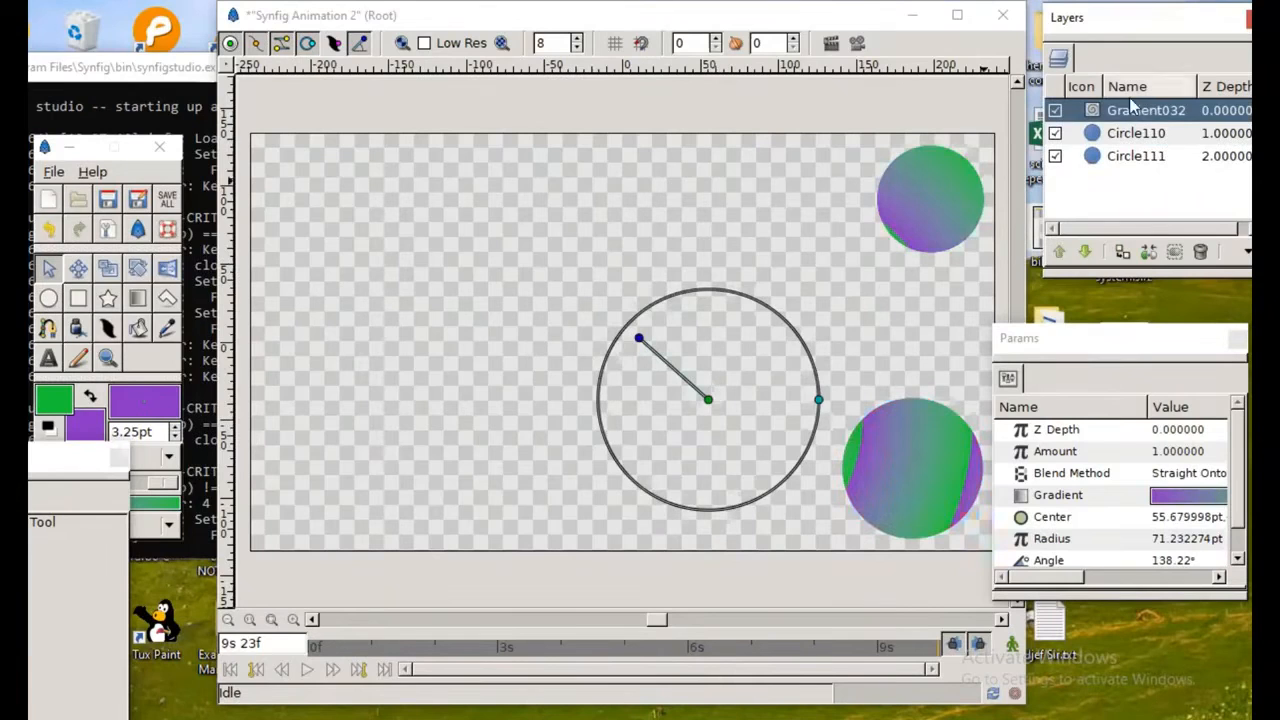
Step: Render a preview of the animation, play it through and close the preview
click(1087, 137)
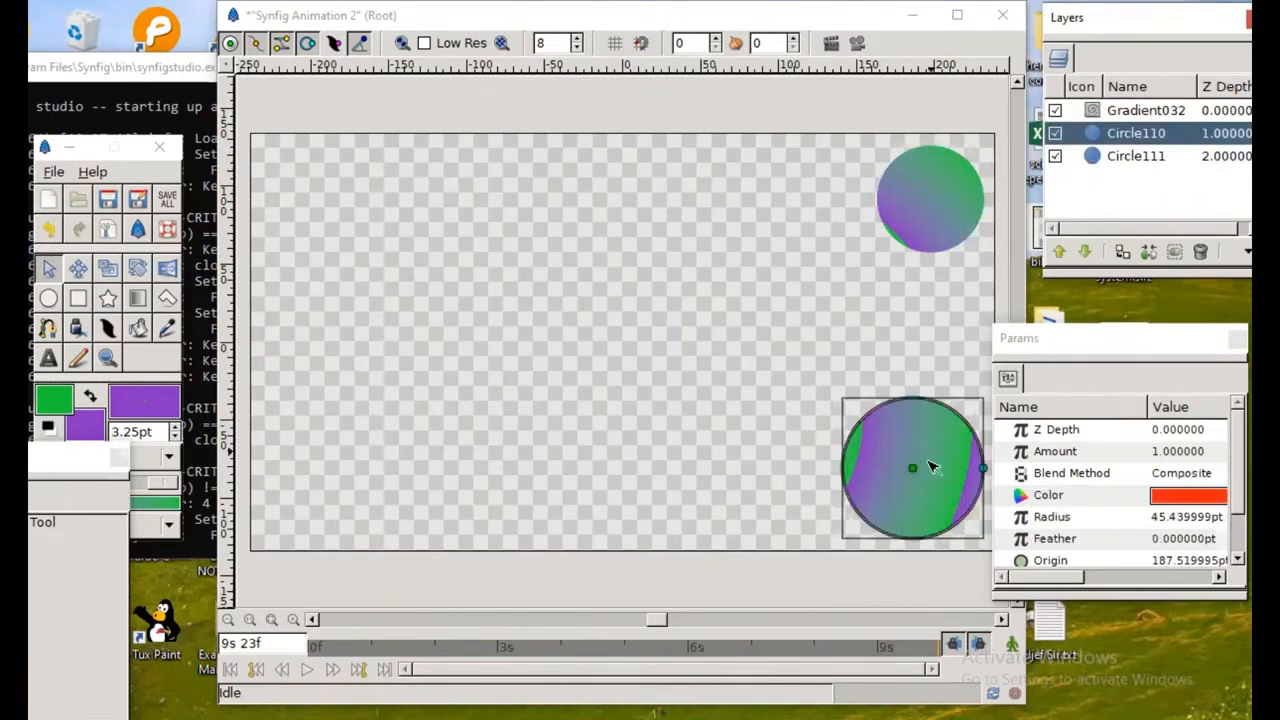
click(928, 462)
click(858, 45)
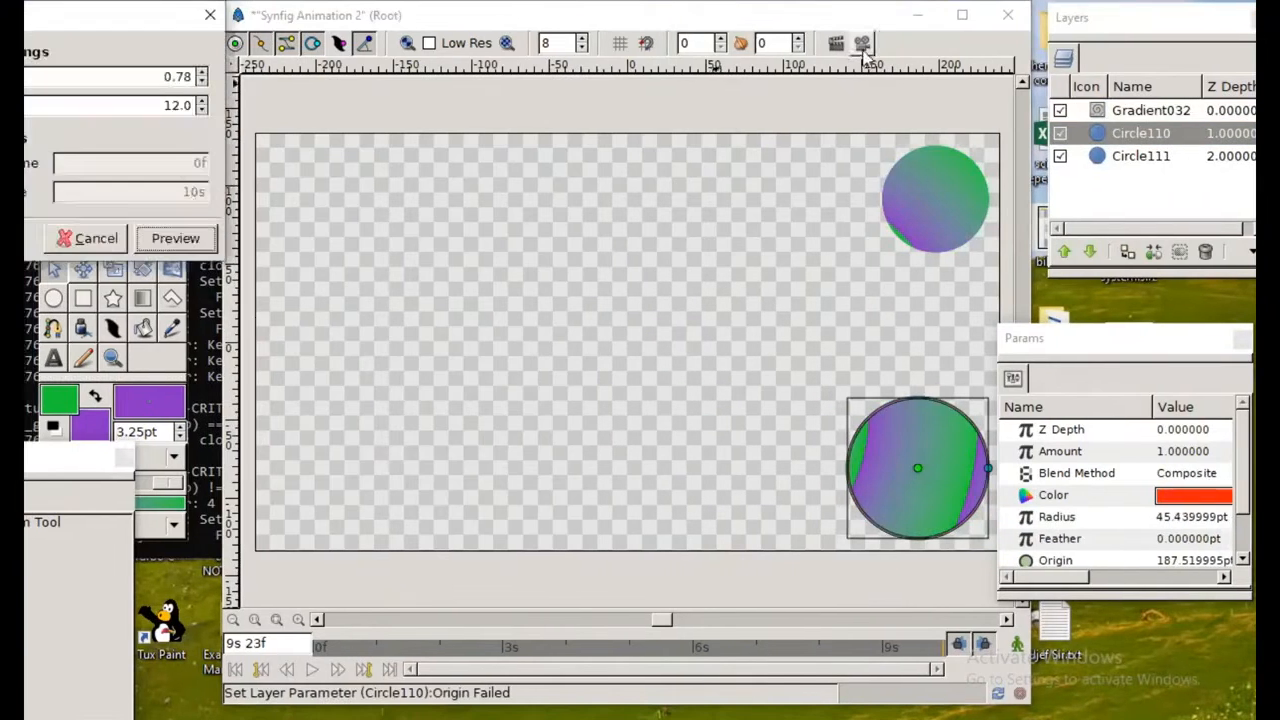
click(200, 240)
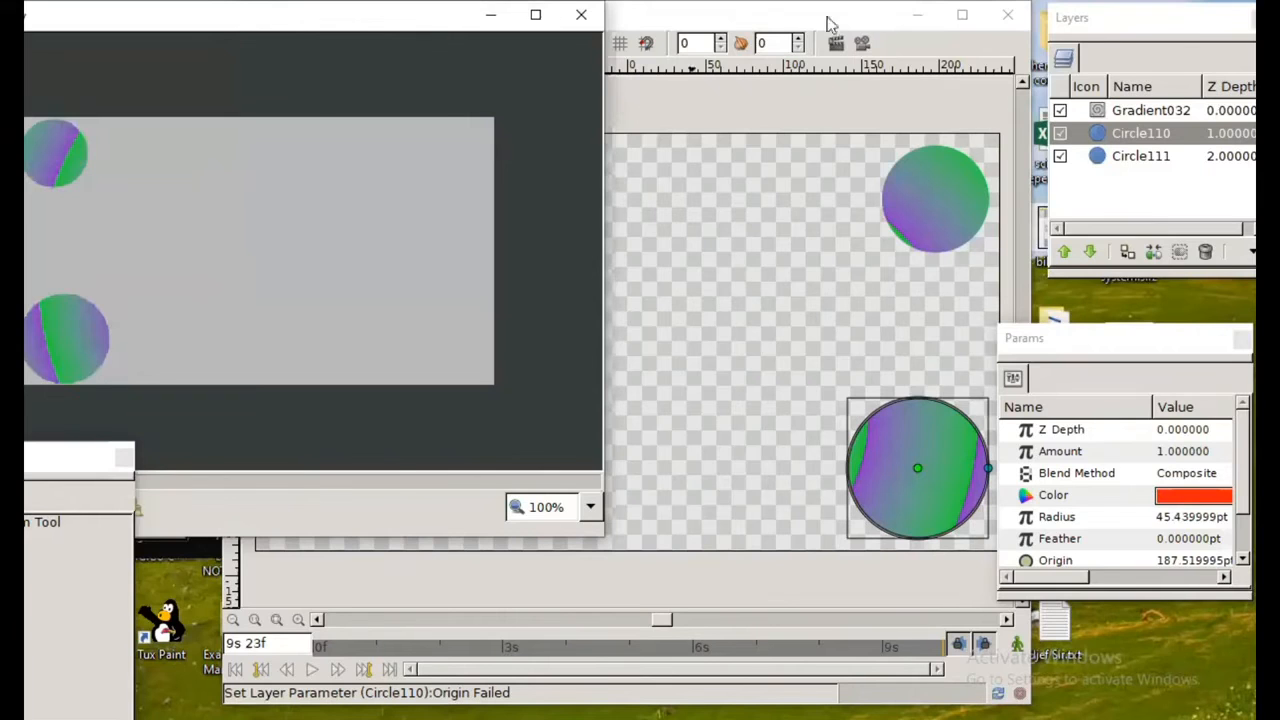
drag(390, 17, 827, 17)
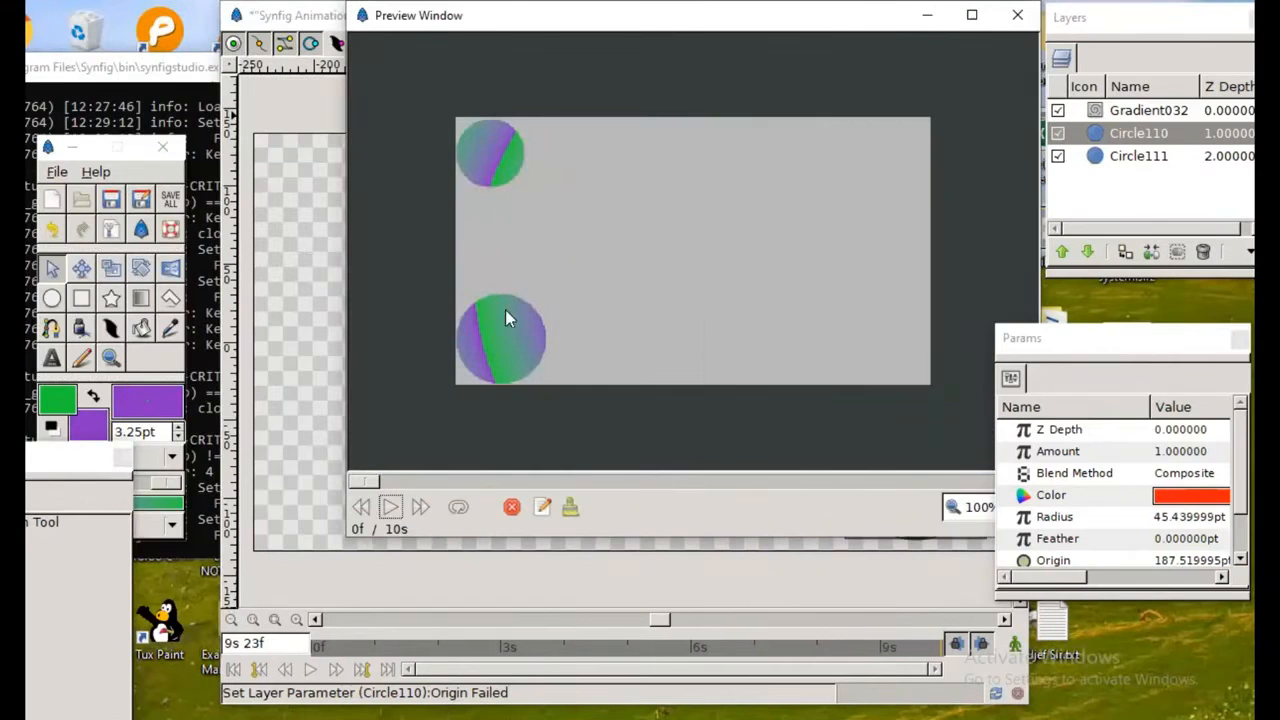
click(397, 507)
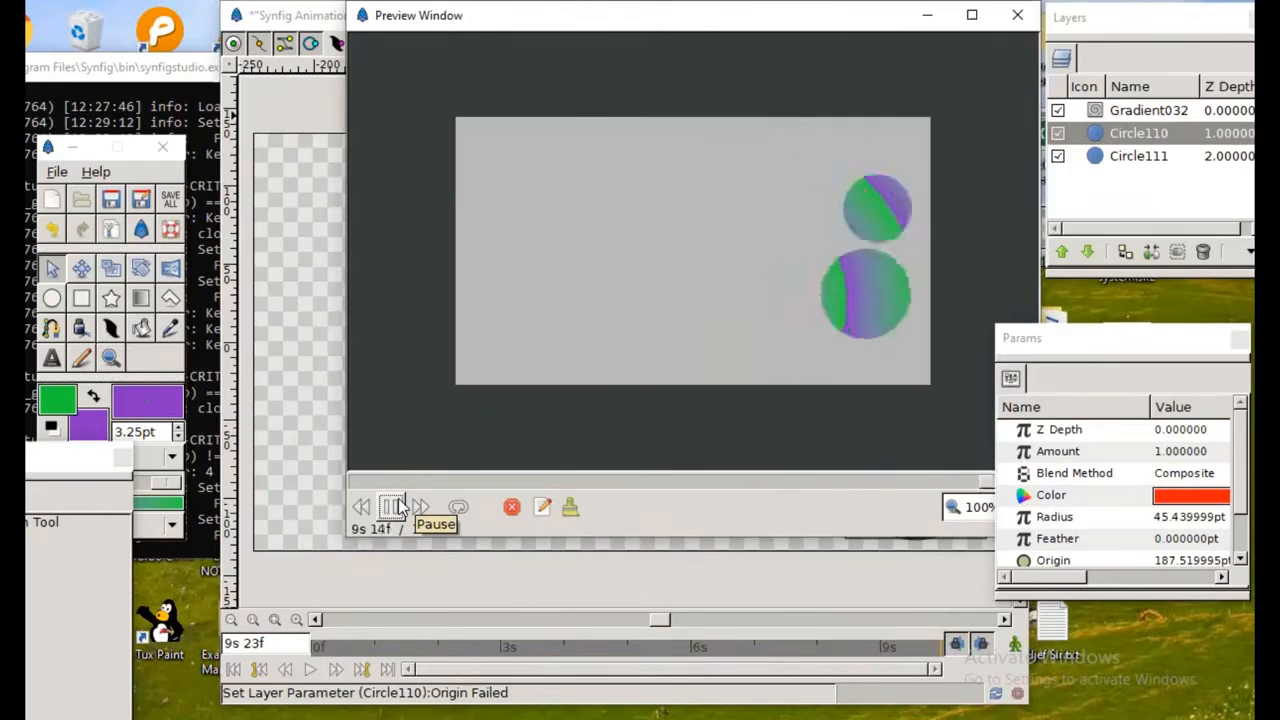
click(1017, 15)
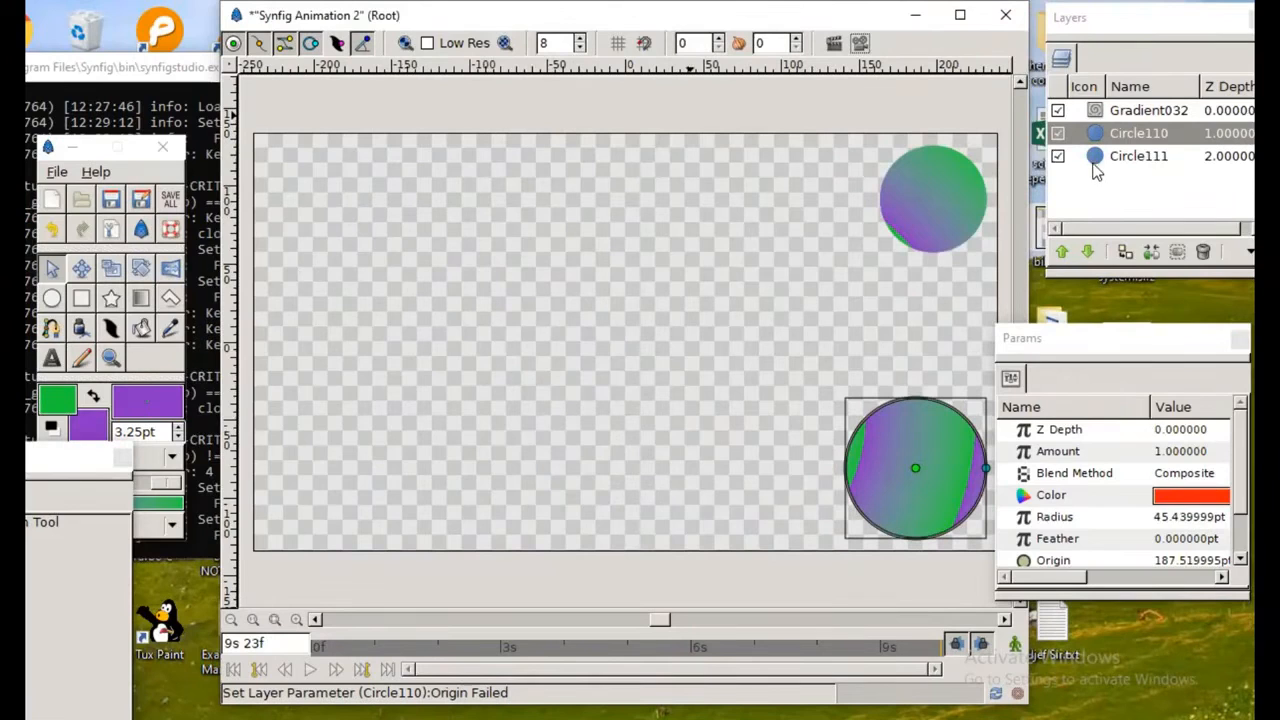
Step: Select the spiral gradient layer and widen the canvas window
click(1096, 112)
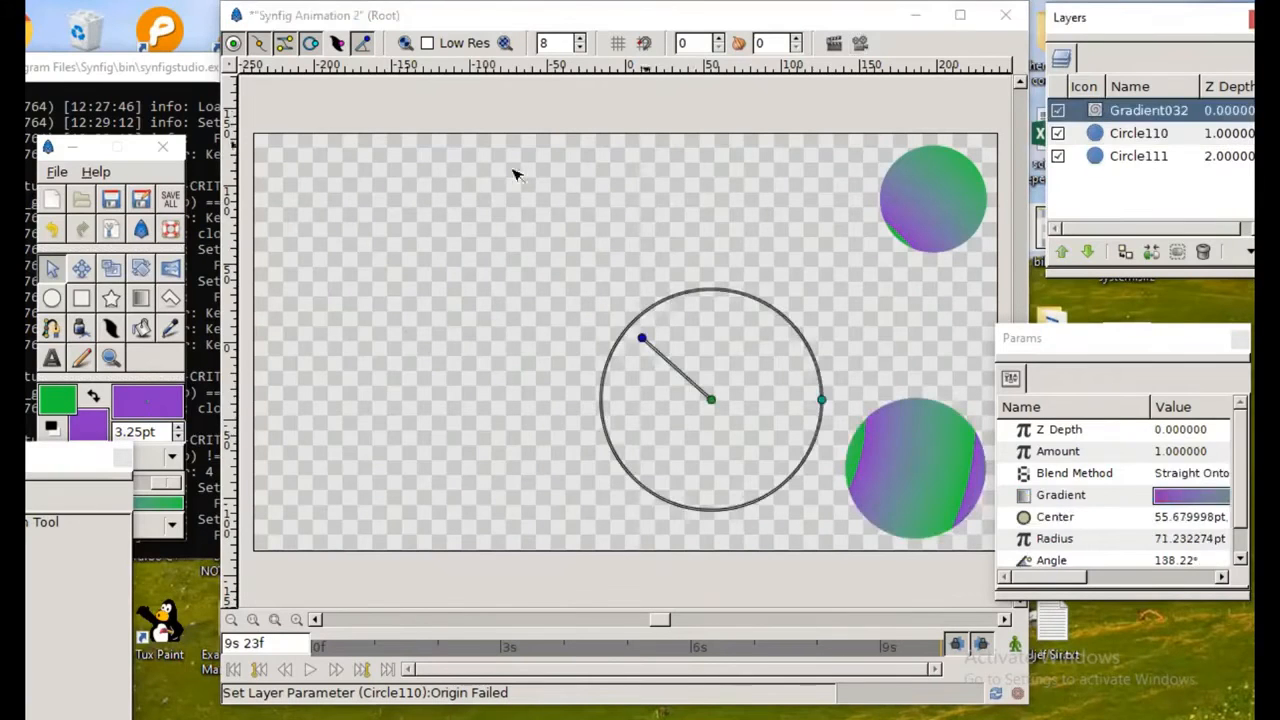
click(218, 258)
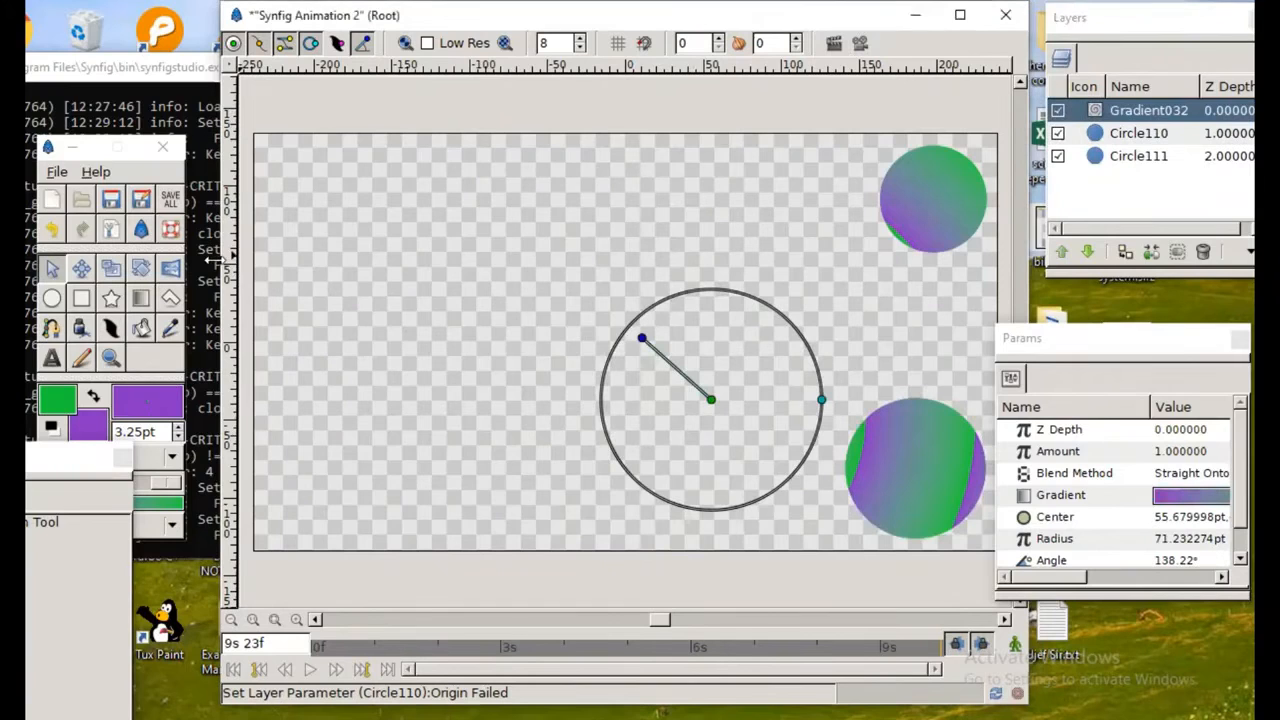
drag(218, 258, 189, 258)
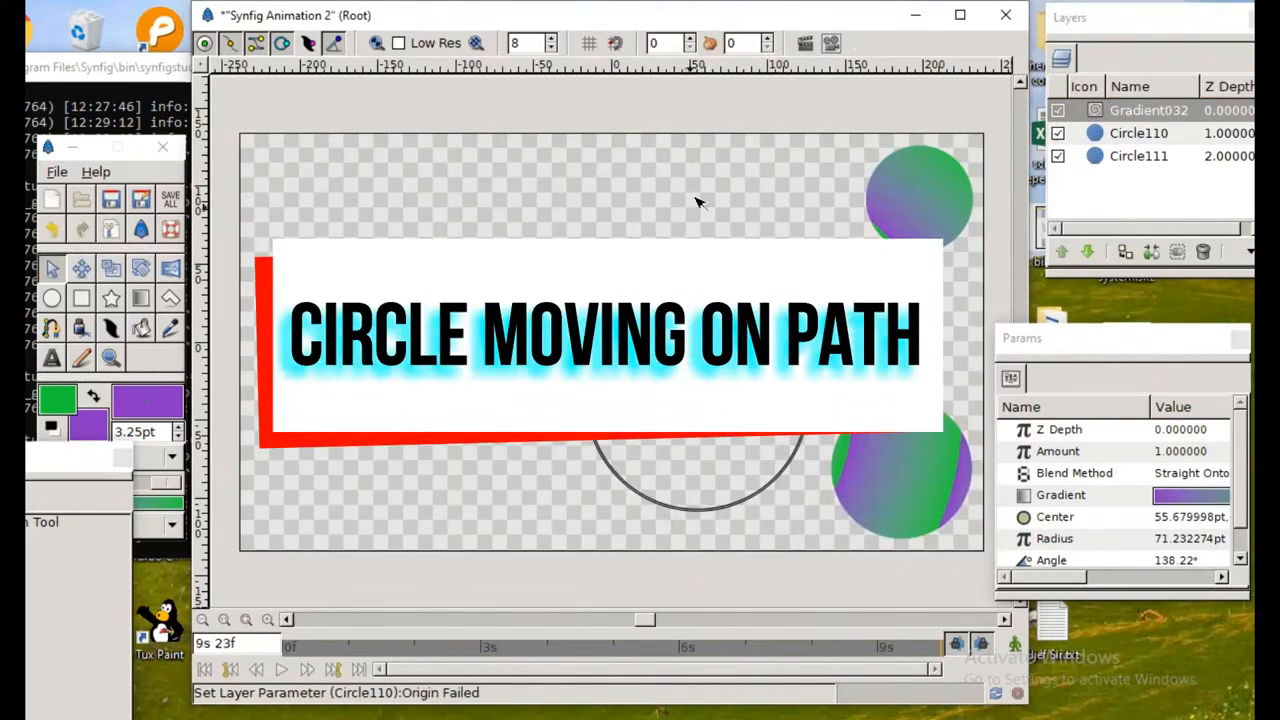
Step: Create a new animation document and close the bouncing-balls document
click(50, 200)
click(1003, 15)
click(676, 406)
Step: Enlarge the new canvas window and move the Canvas Browser and Params panels clear of the canvas
drag(347, 41, 601, 15)
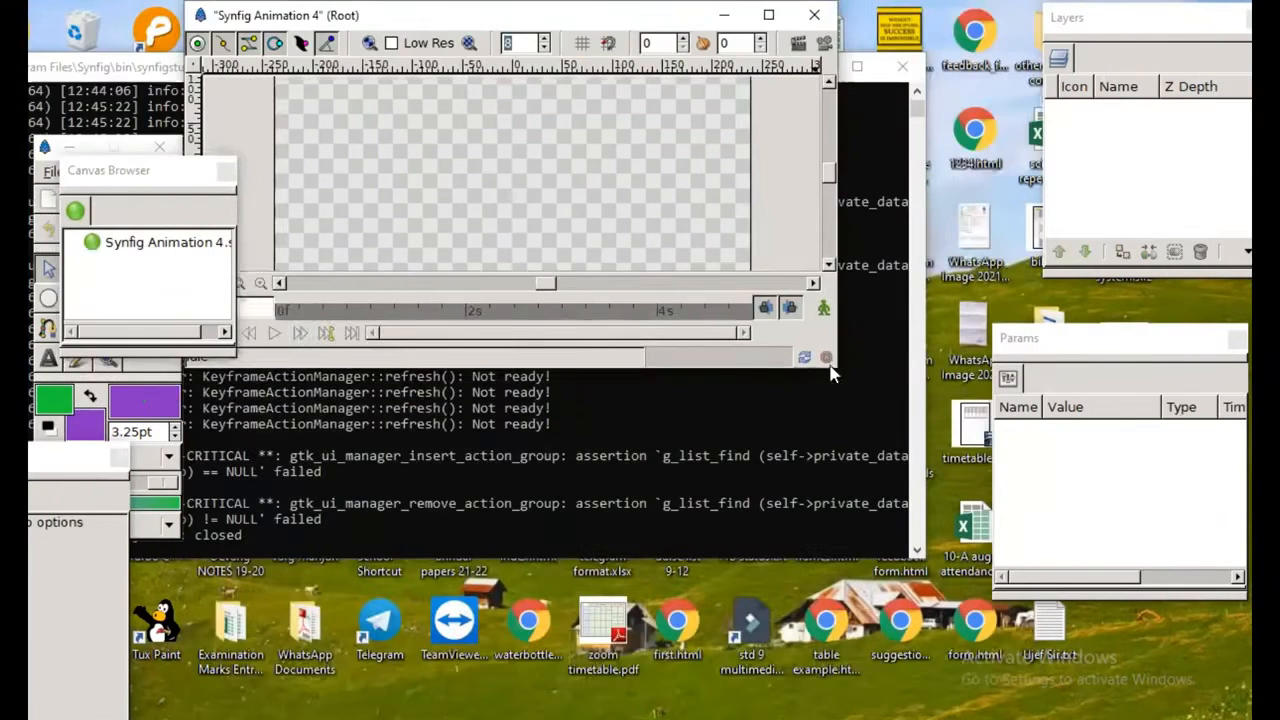
drag(838, 370, 1045, 716)
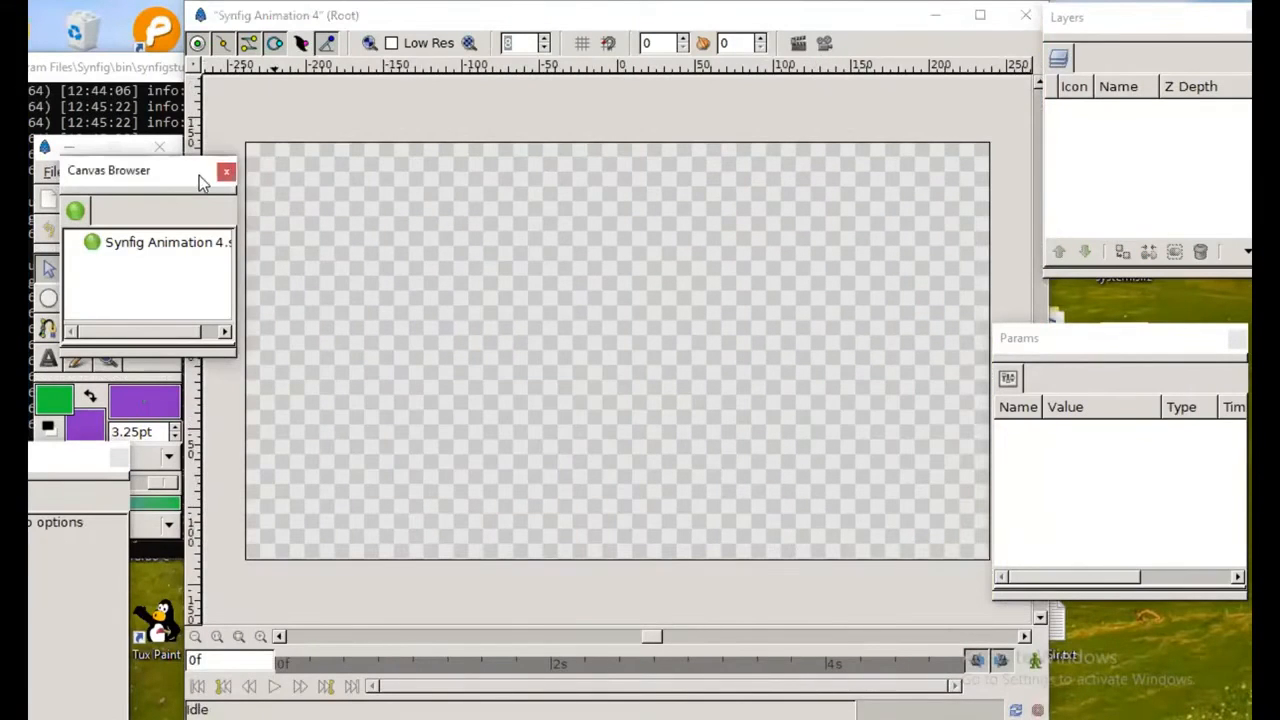
drag(199, 175, 1169, 480)
drag(1160, 333, 1164, 286)
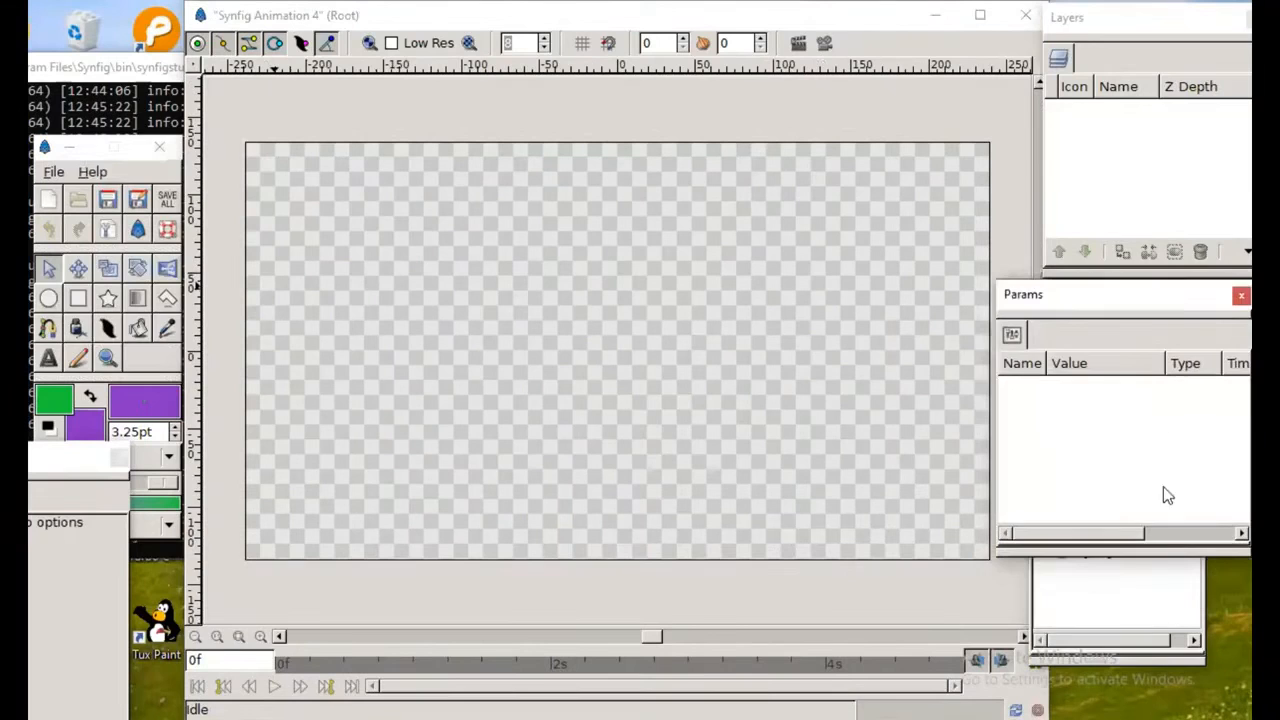
click(1151, 617)
drag(1111, 481, 1141, 536)
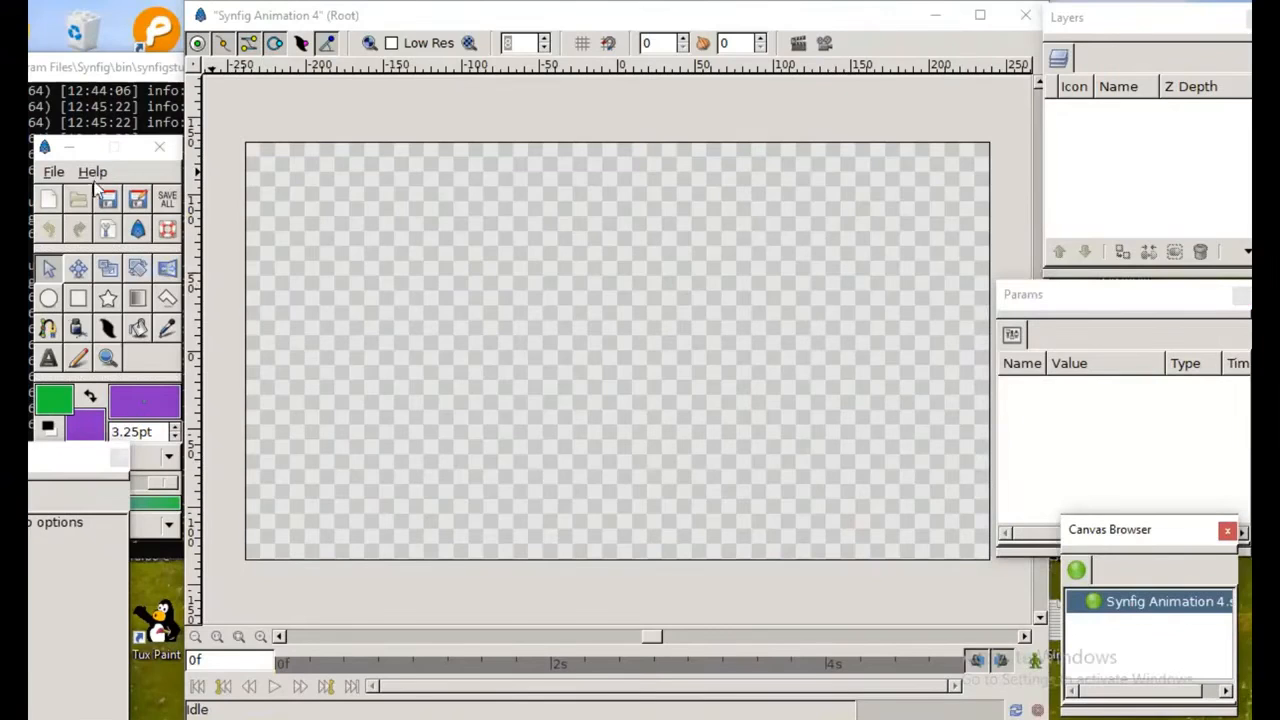
Step: Activate the BLine tool, toggle its Outline BLine and Region BLine options, and lower the Layers panel
click(48, 330)
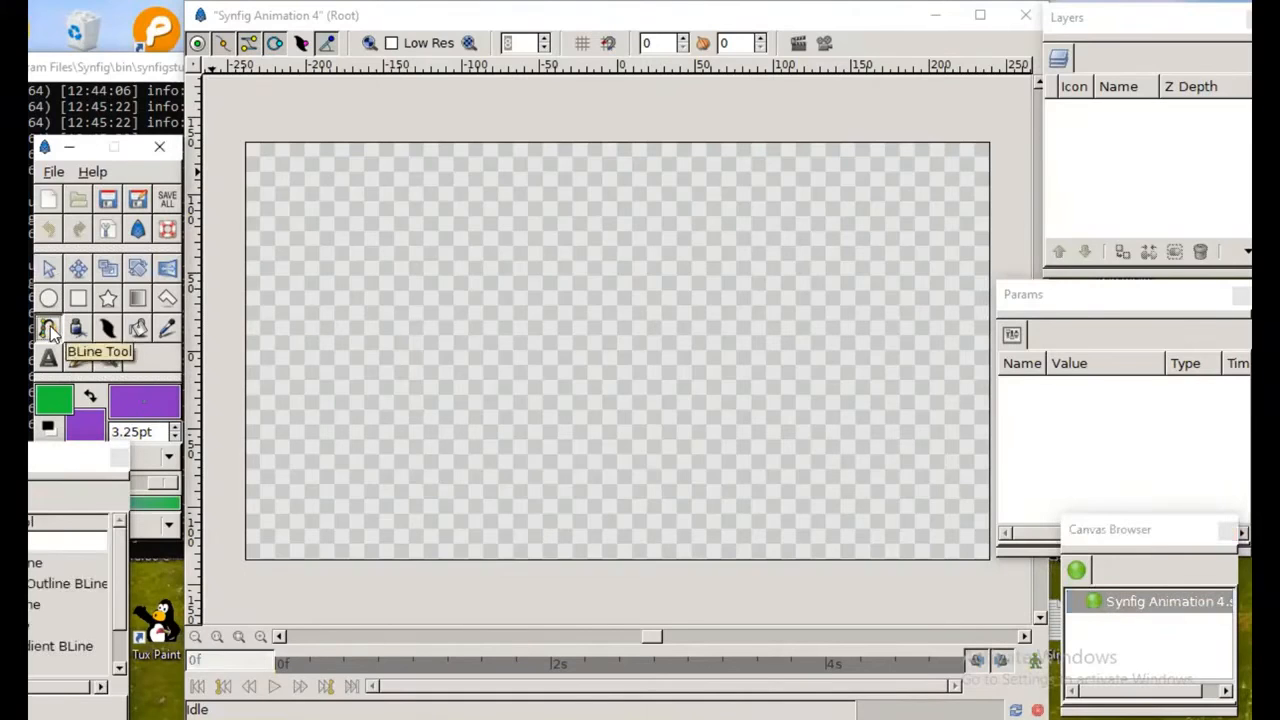
click(1173, 572)
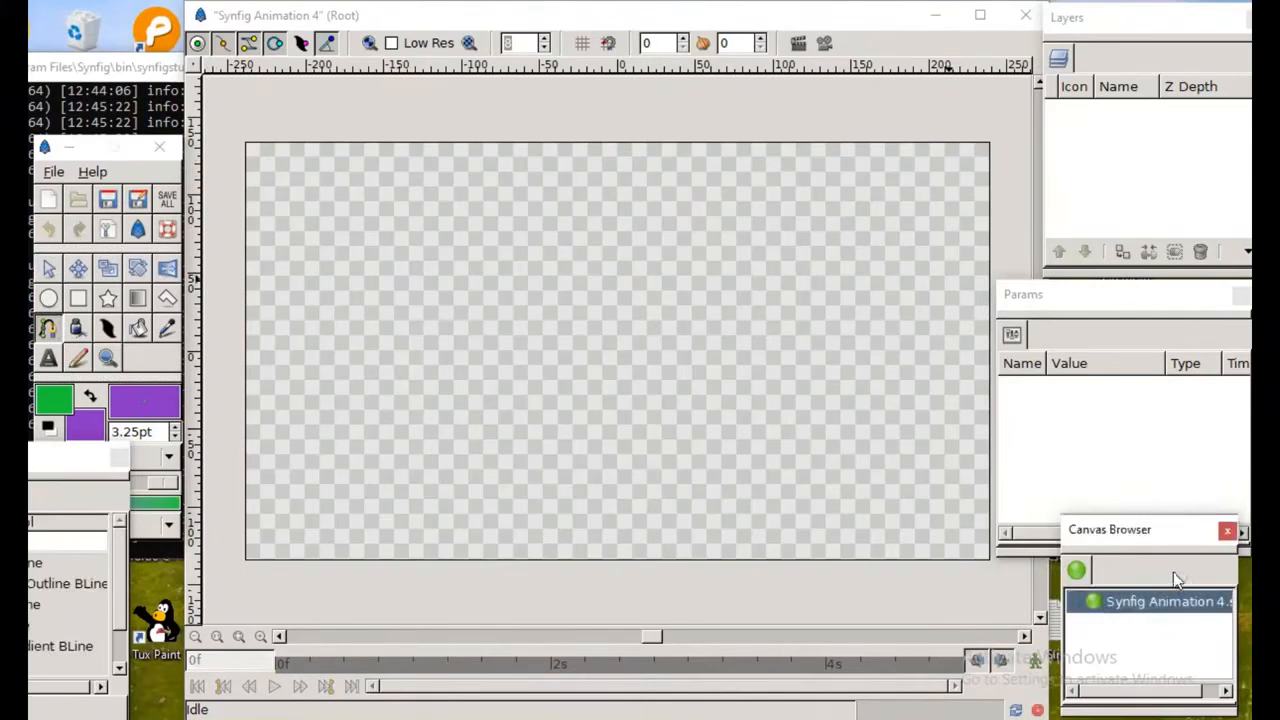
click(1110, 296)
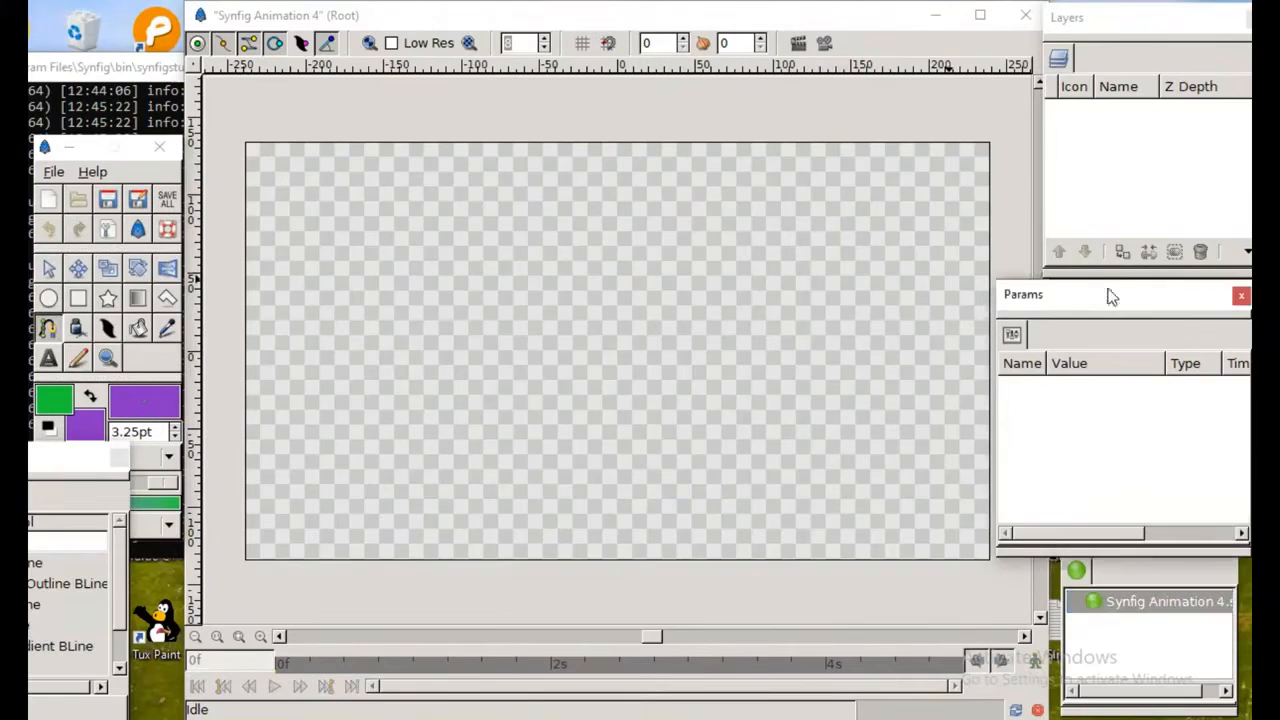
click(1124, 28)
drag(1124, 28, 1132, 98)
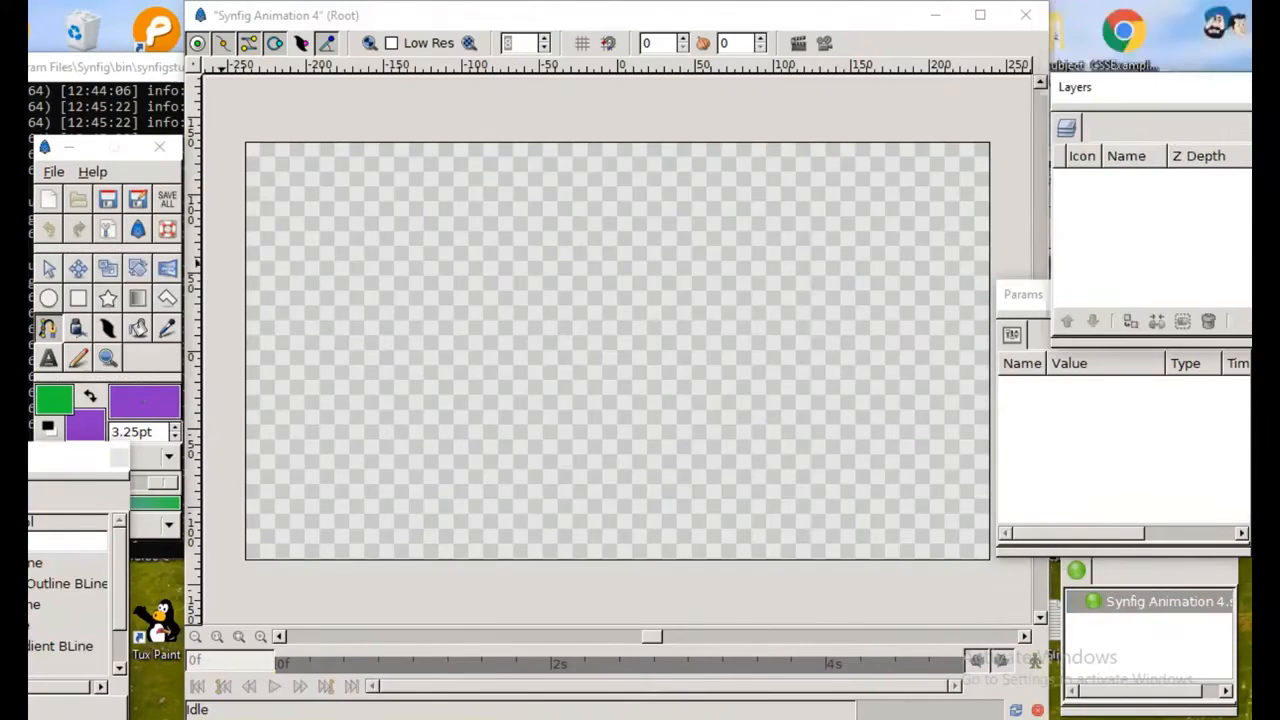
drag(52, 390, 56, 388)
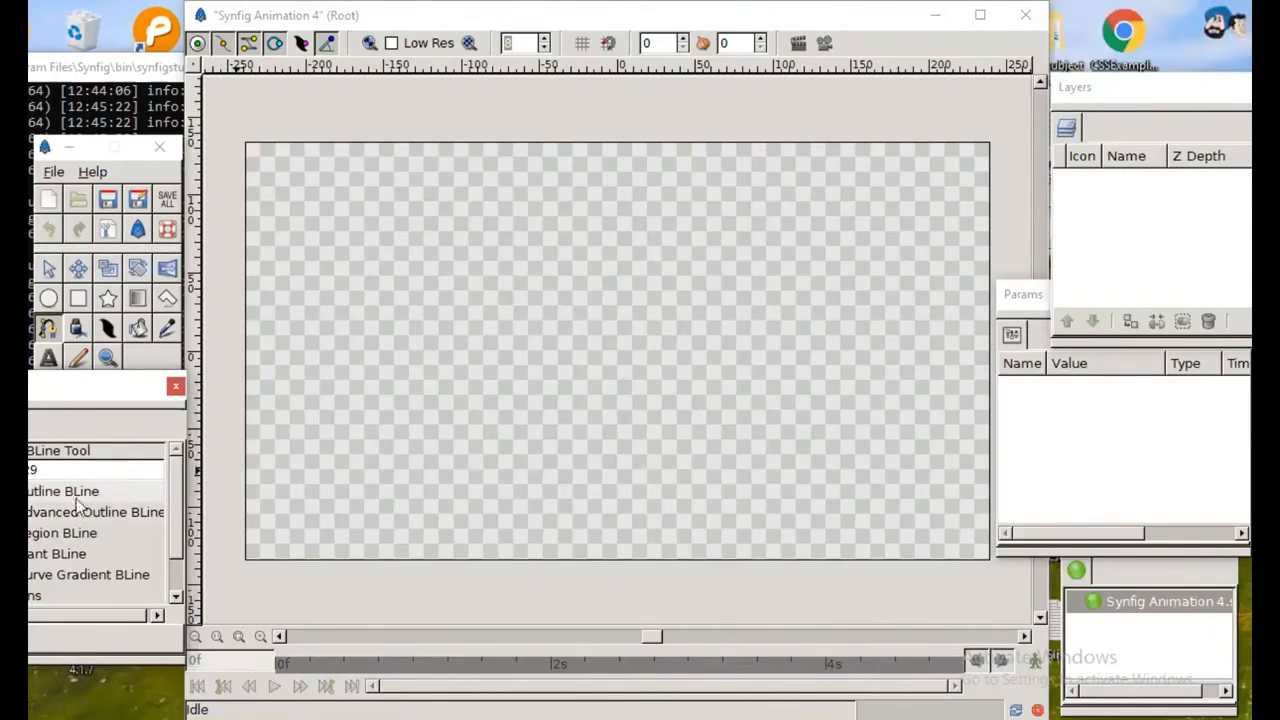
click(32, 491)
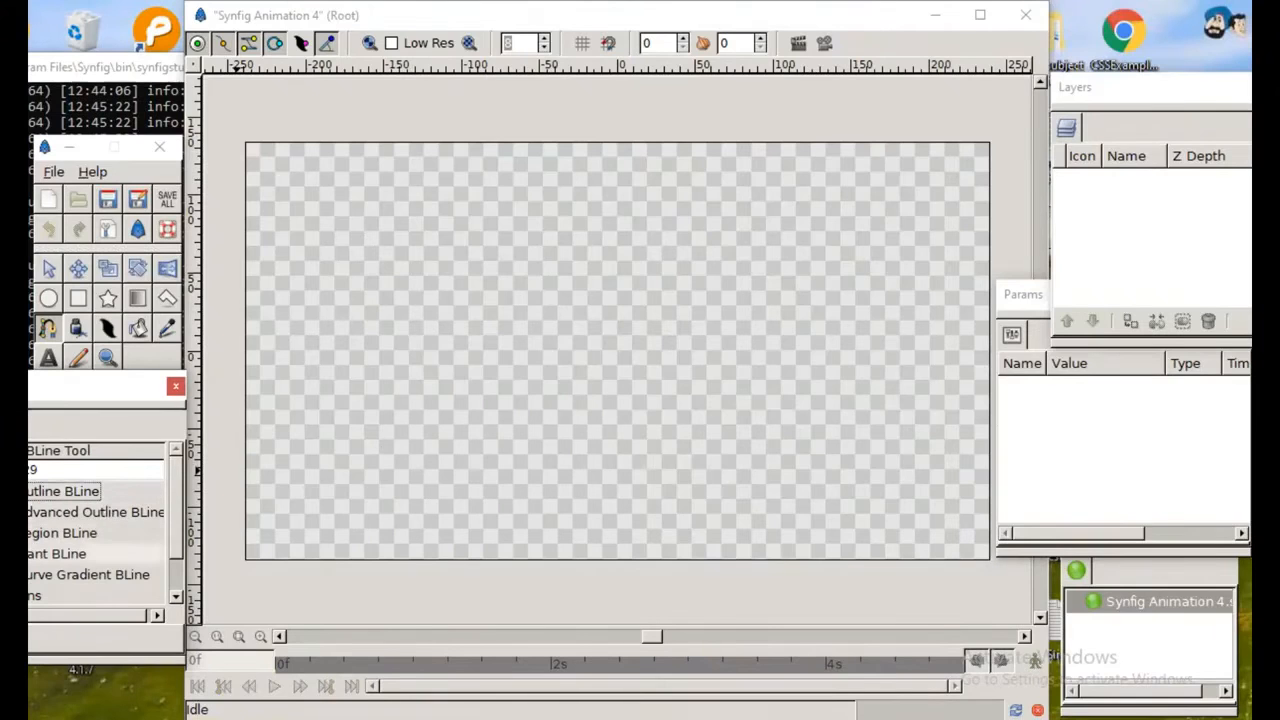
click(32, 533)
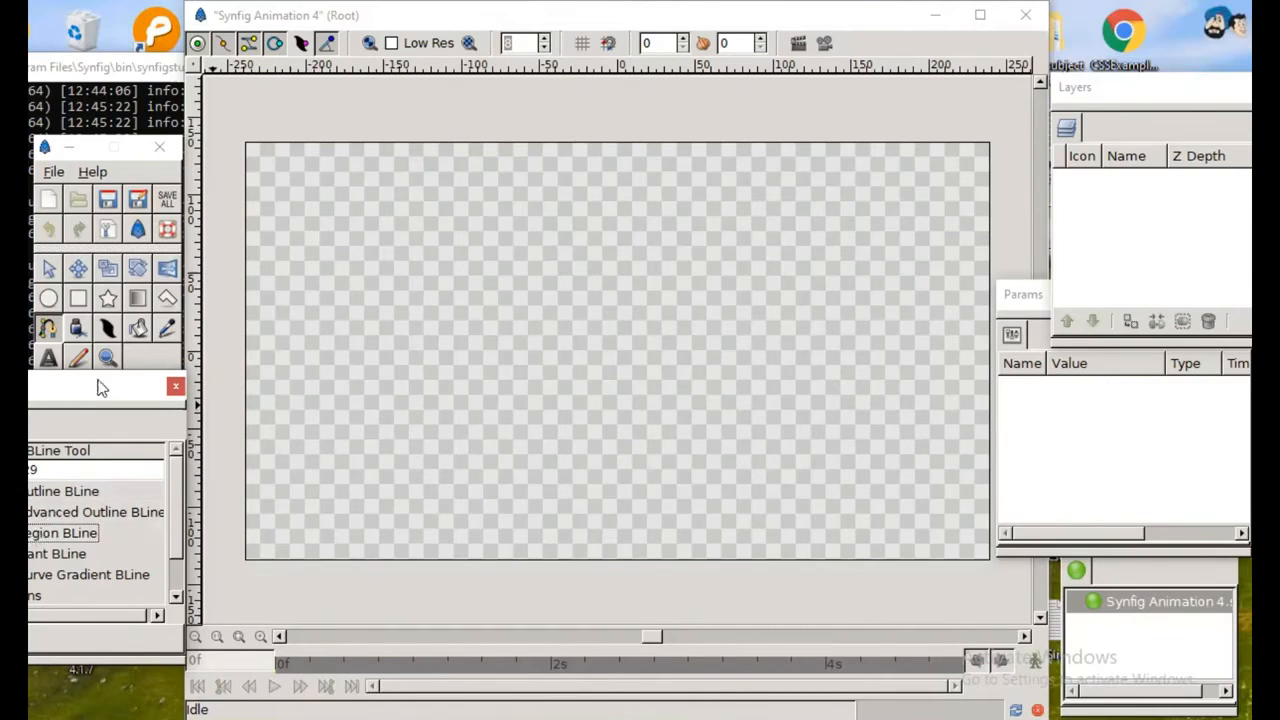
drag(84, 384, 91, 465)
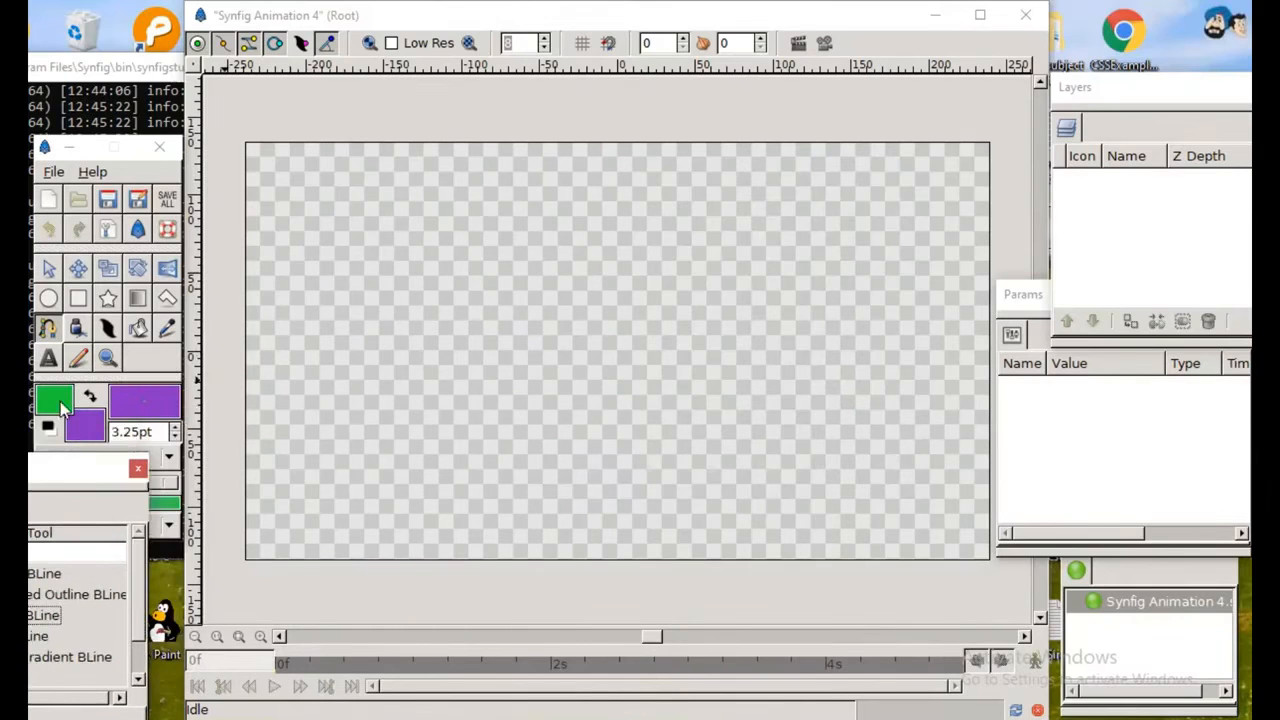
Step: Change the outline color from the toolbox to dark green with RGB 9.5, 27.8, 21.3
click(62, 405)
click(248, 273)
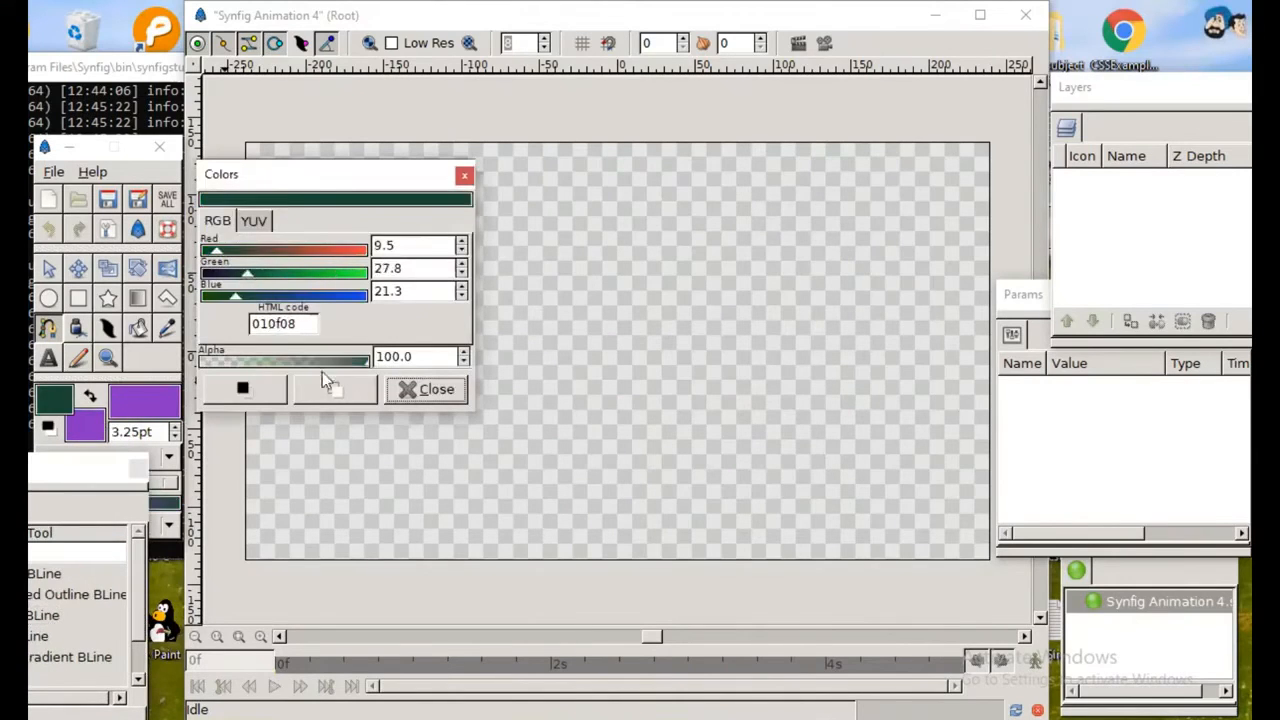
click(428, 391)
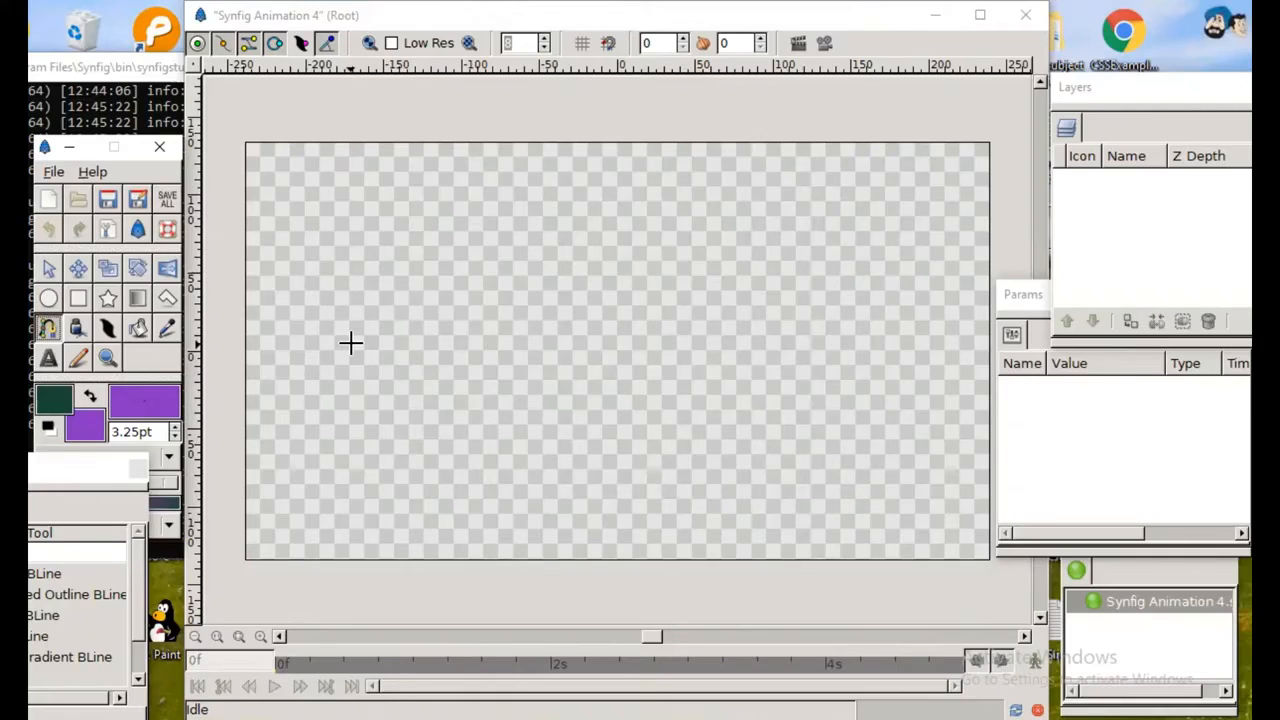
drag(348, 329, 414, 189)
click(414, 203)
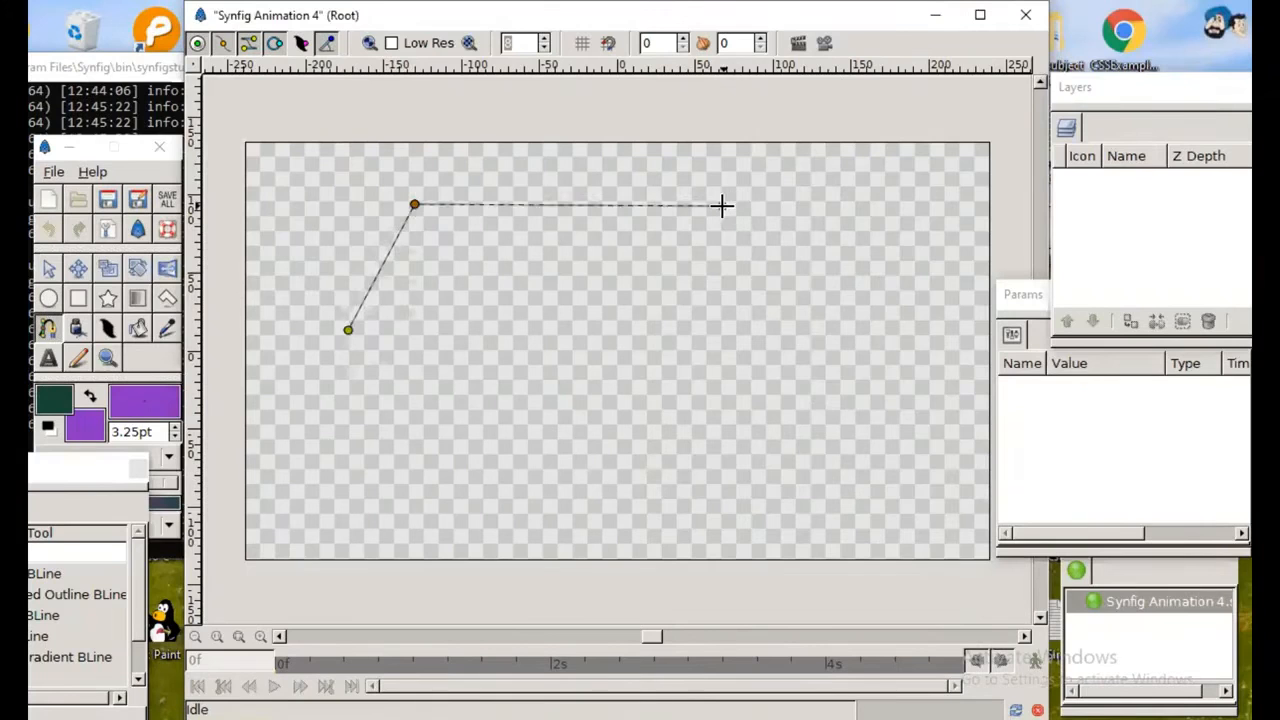
key(Escape)
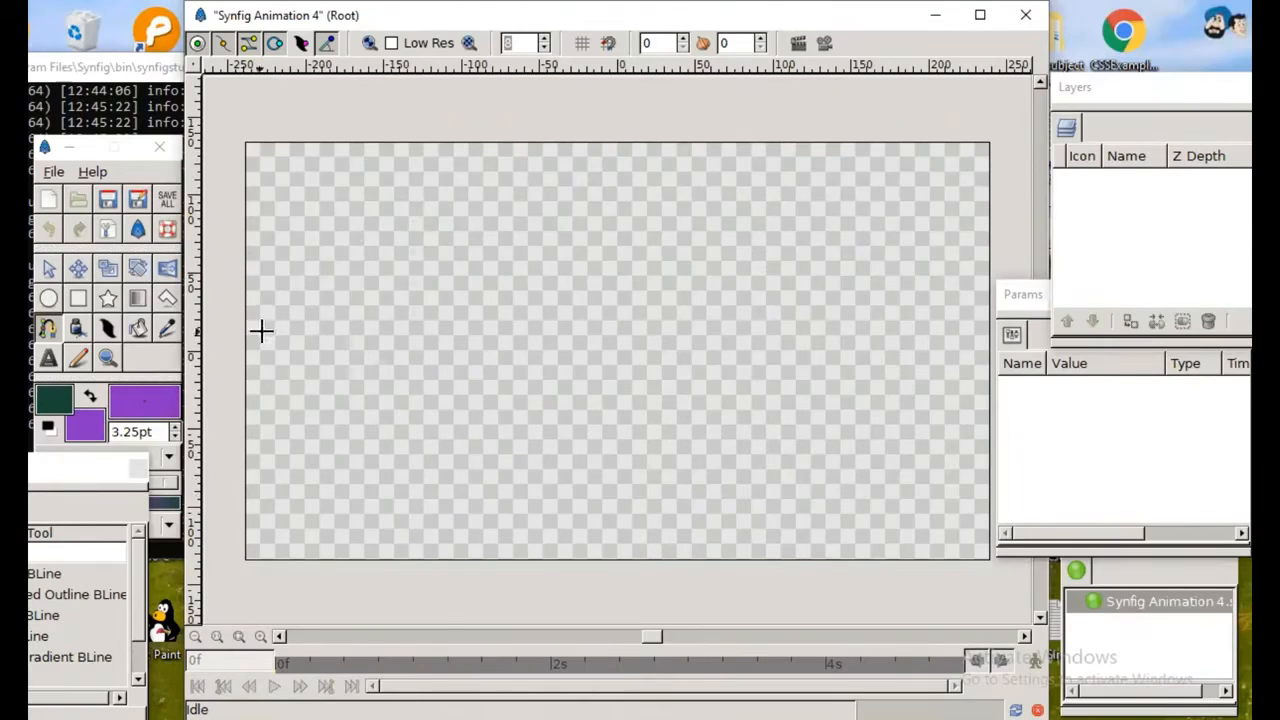
Step: Draw a six-vertex hexagonal path spanning most of the canvas with the BLine tool and close it with Loop BLine
click(299, 345)
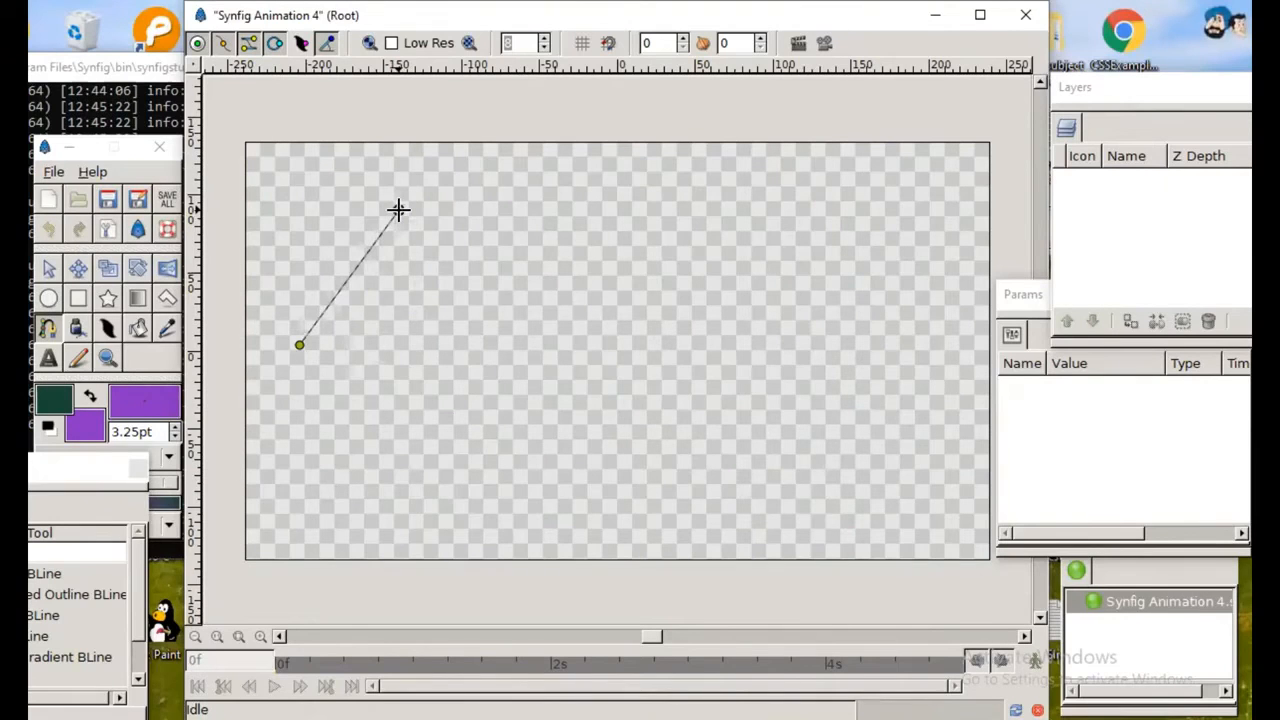
click(398, 210)
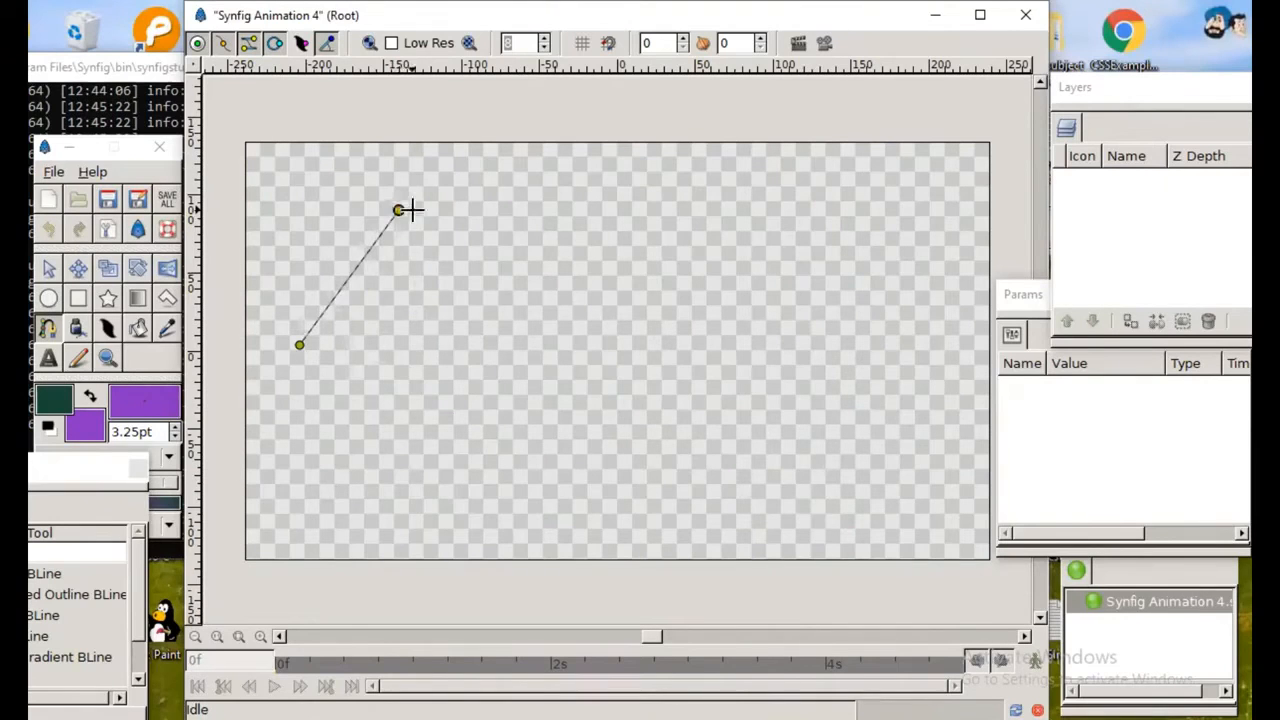
click(793, 213)
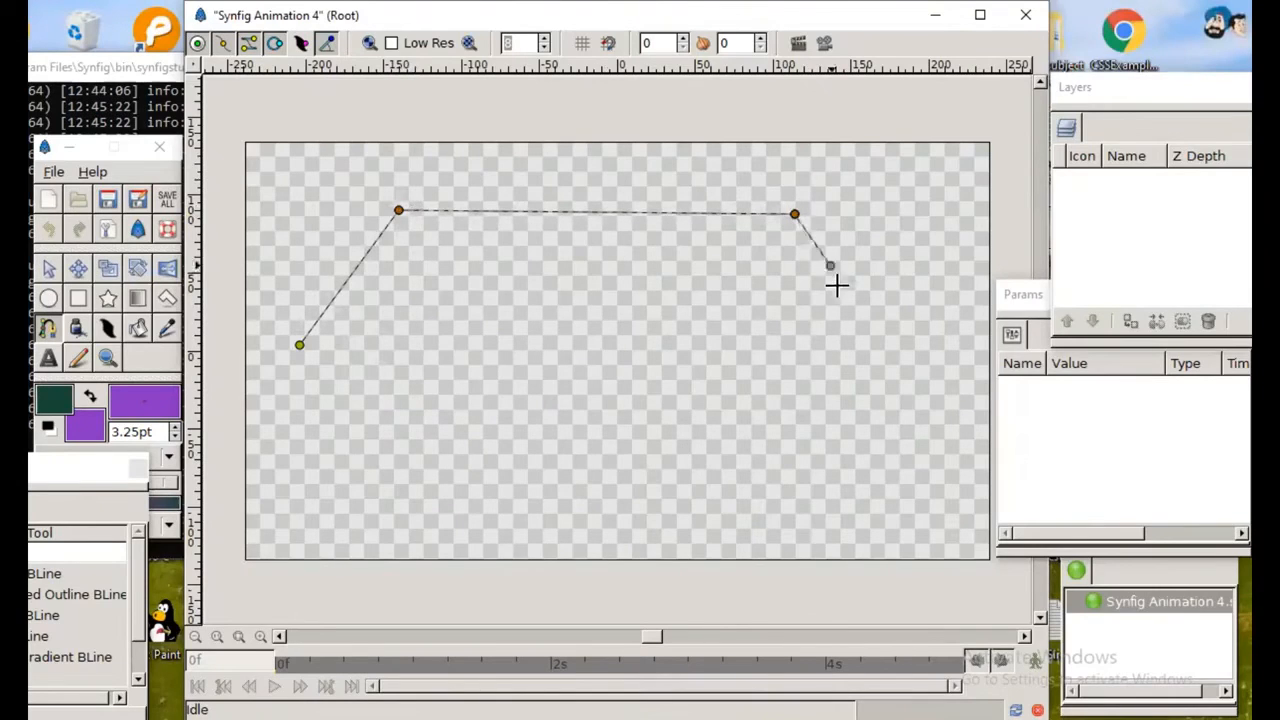
click(859, 349)
click(772, 494)
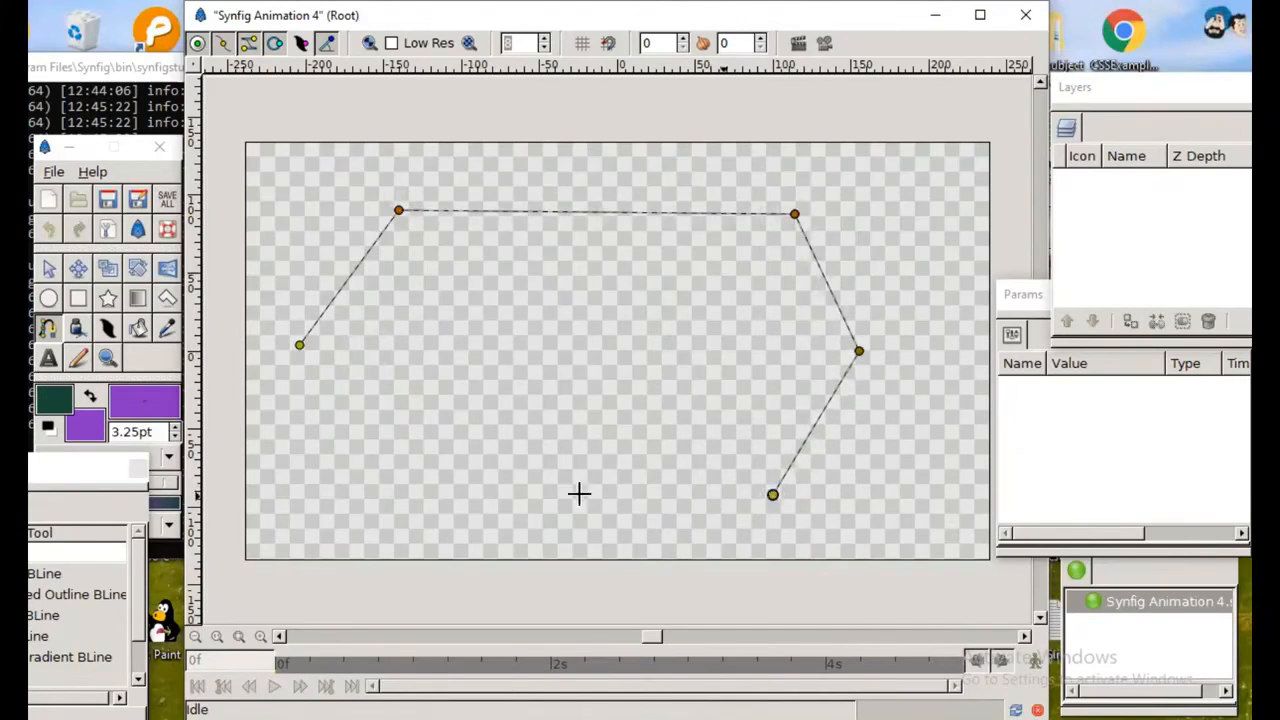
click(394, 494)
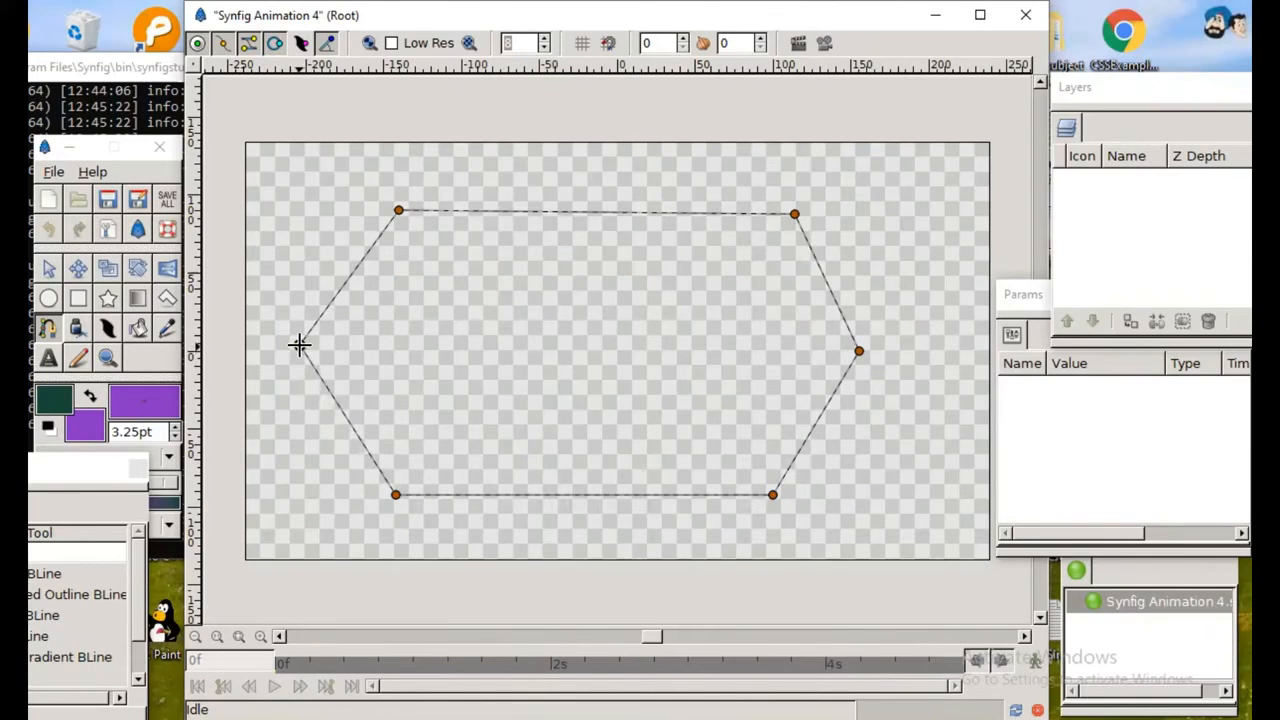
right_click(299, 345)
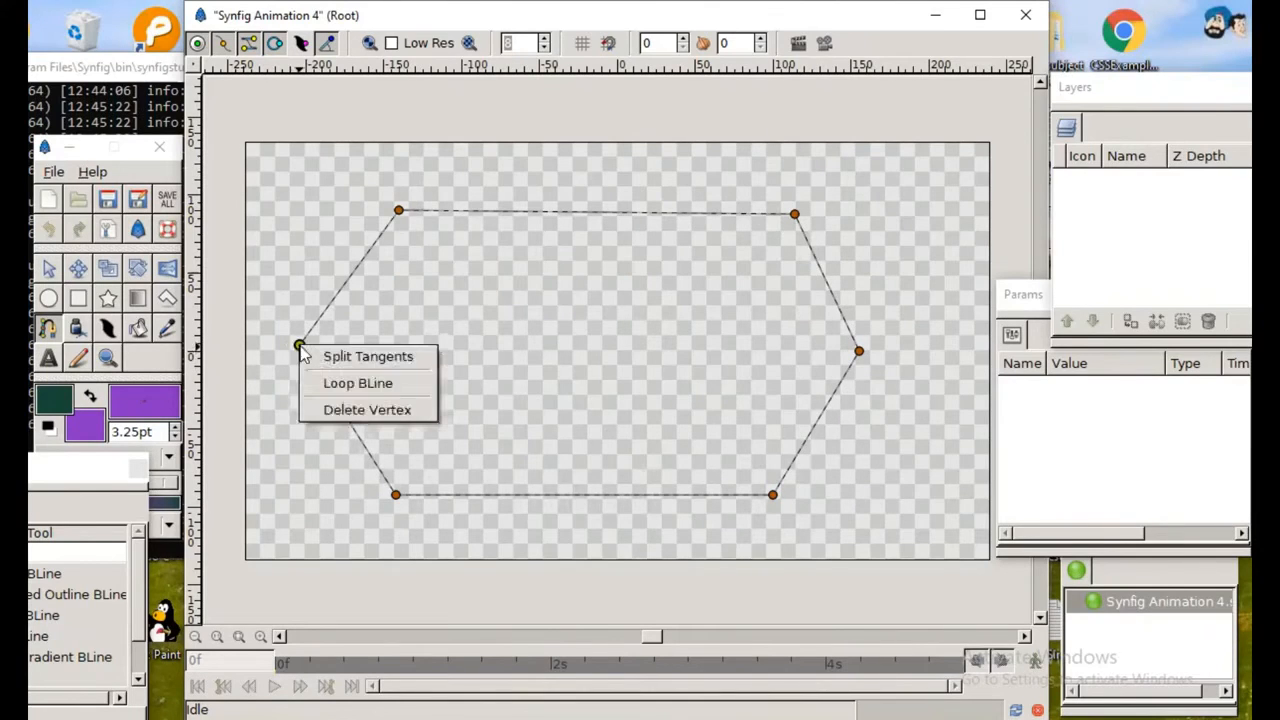
click(362, 383)
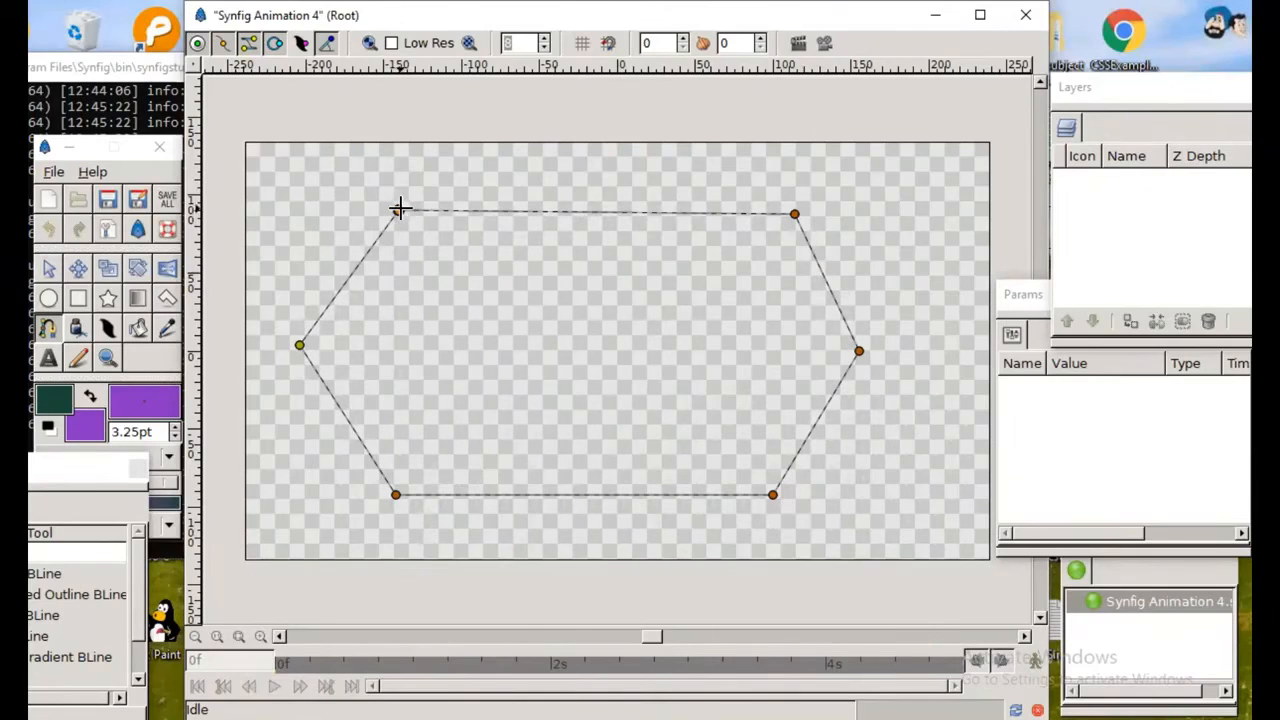
Step: Round the path into an oval by pulling tangents from all six vertices and repositioning vertices as needed, then finish the BLine as an outline
drag(396, 210, 346, 240)
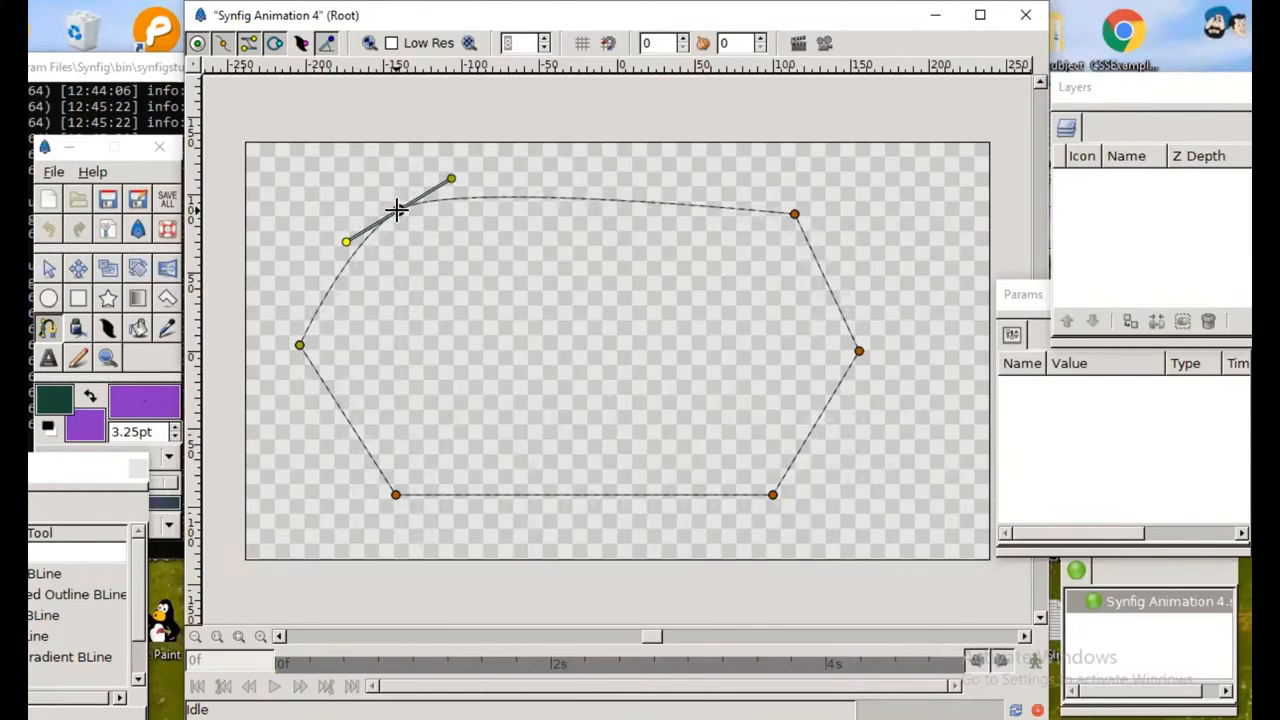
drag(397, 208, 416, 226)
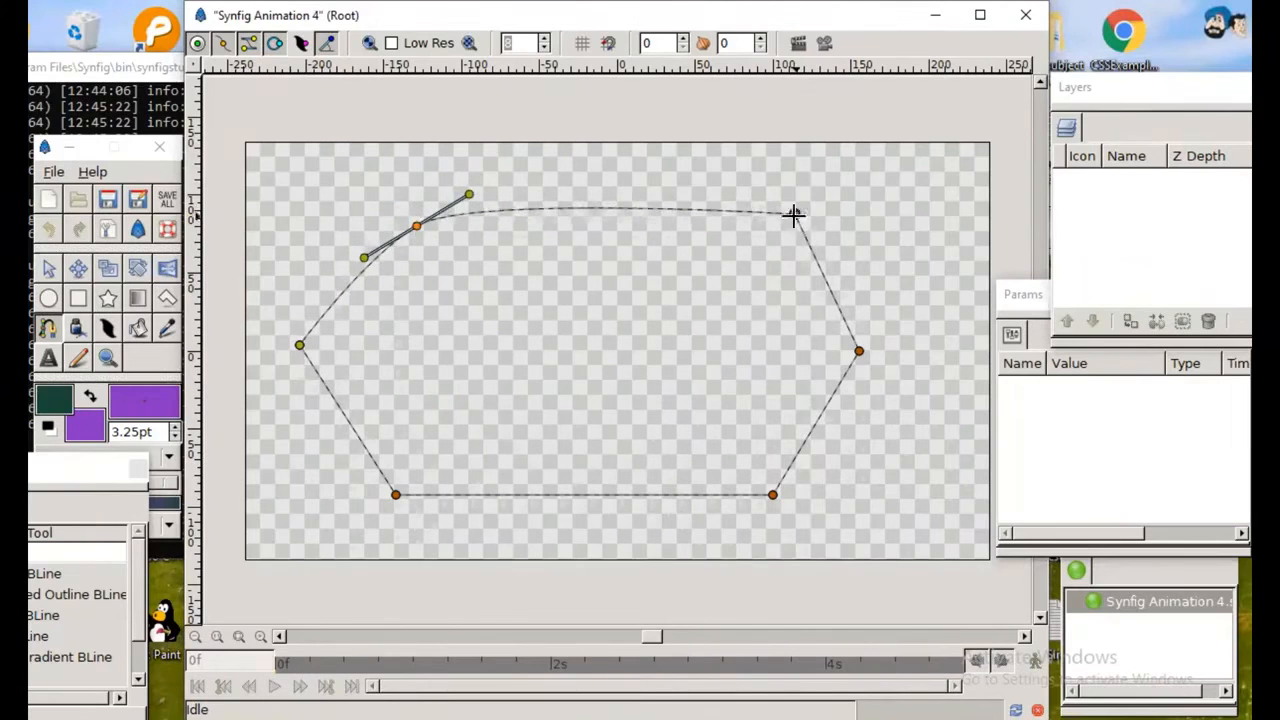
drag(799, 211, 751, 185)
drag(859, 351, 866, 394)
drag(860, 351, 898, 351)
drag(896, 308, 901, 286)
drag(772, 494, 817, 469)
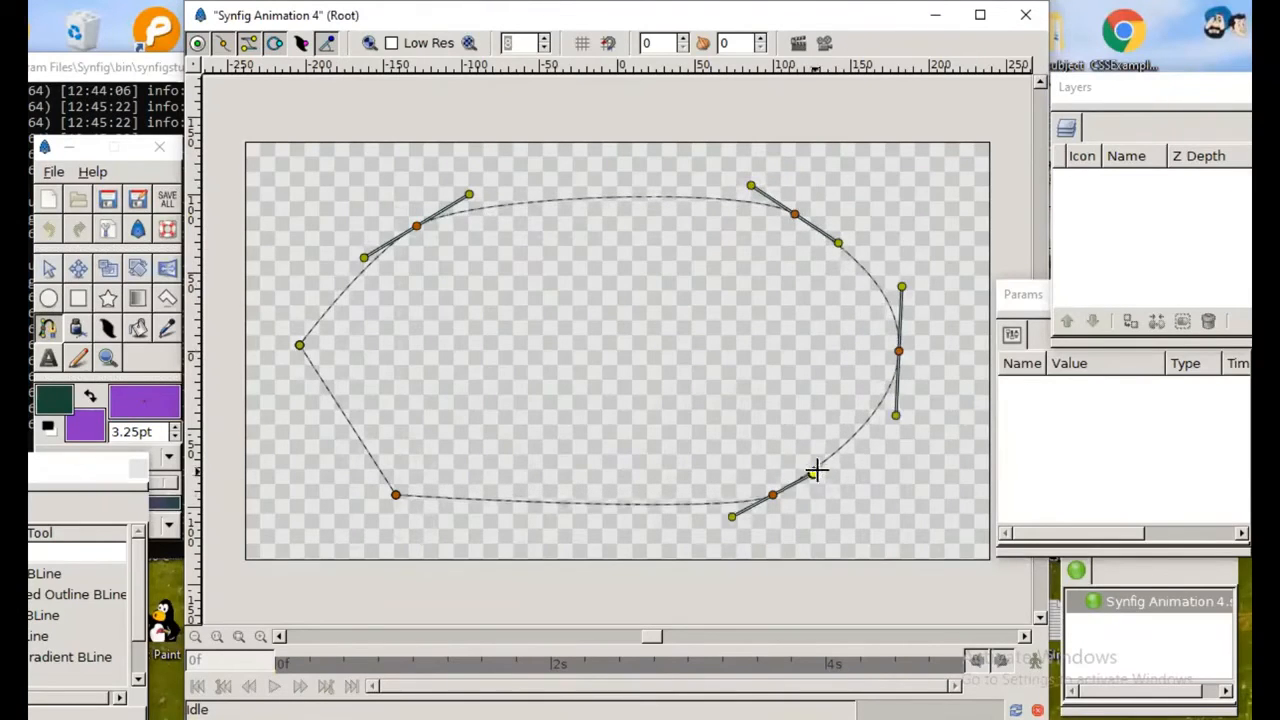
drag(394, 494, 353, 465)
drag(297, 337, 294, 423)
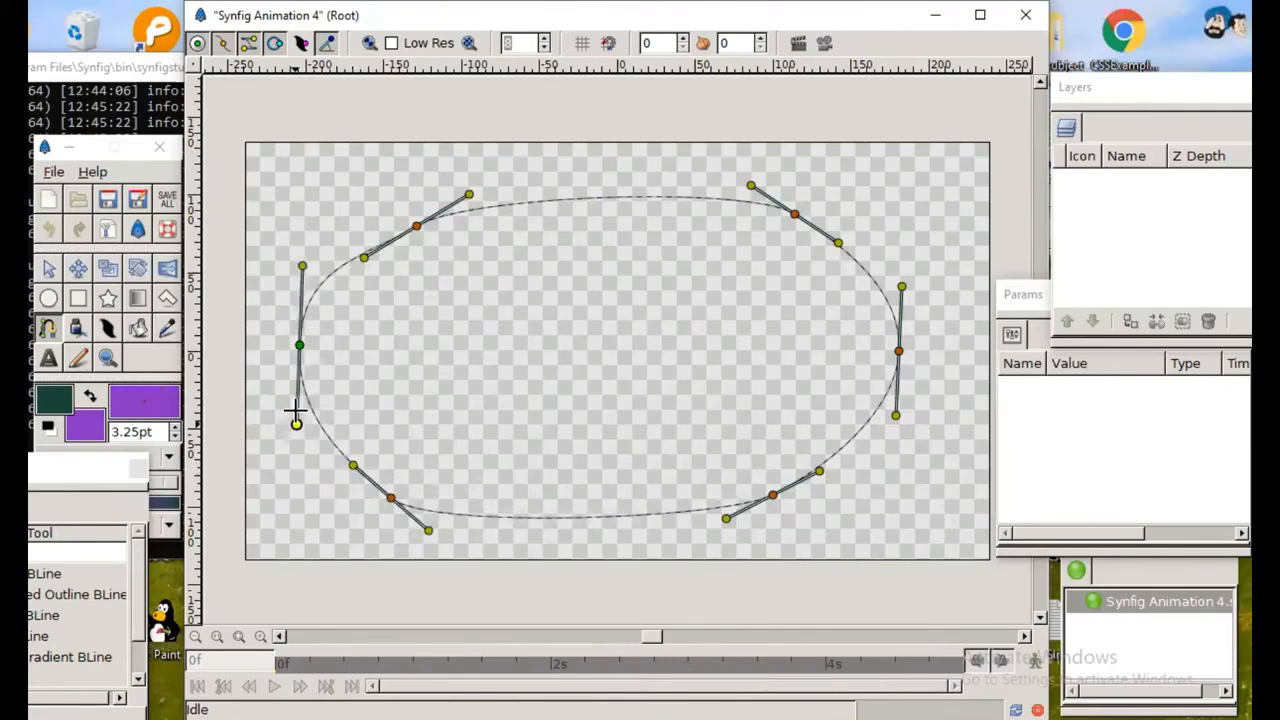
drag(297, 346, 302, 367)
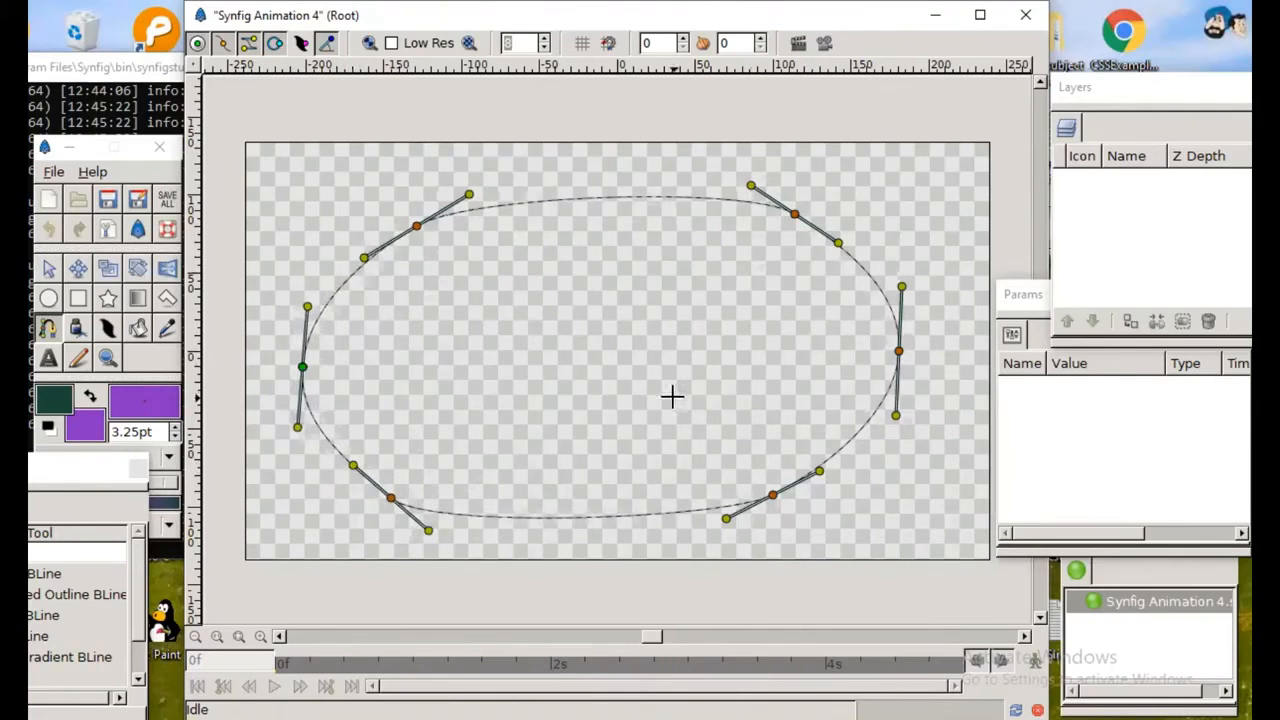
click(48, 268)
click(268, 214)
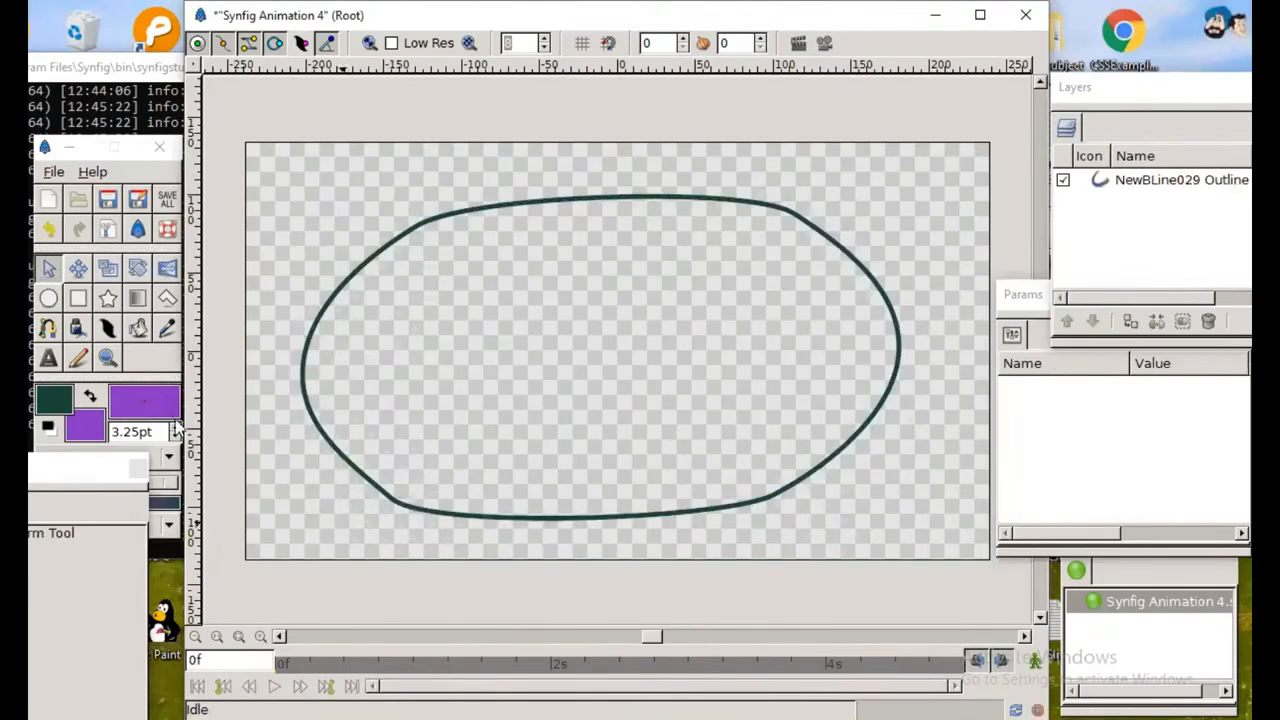
Step: Draw a purple circle with a radius of about 31 pt inside the oval and add a Rotate transform layer above it
click(48, 298)
drag(551, 346, 602, 381)
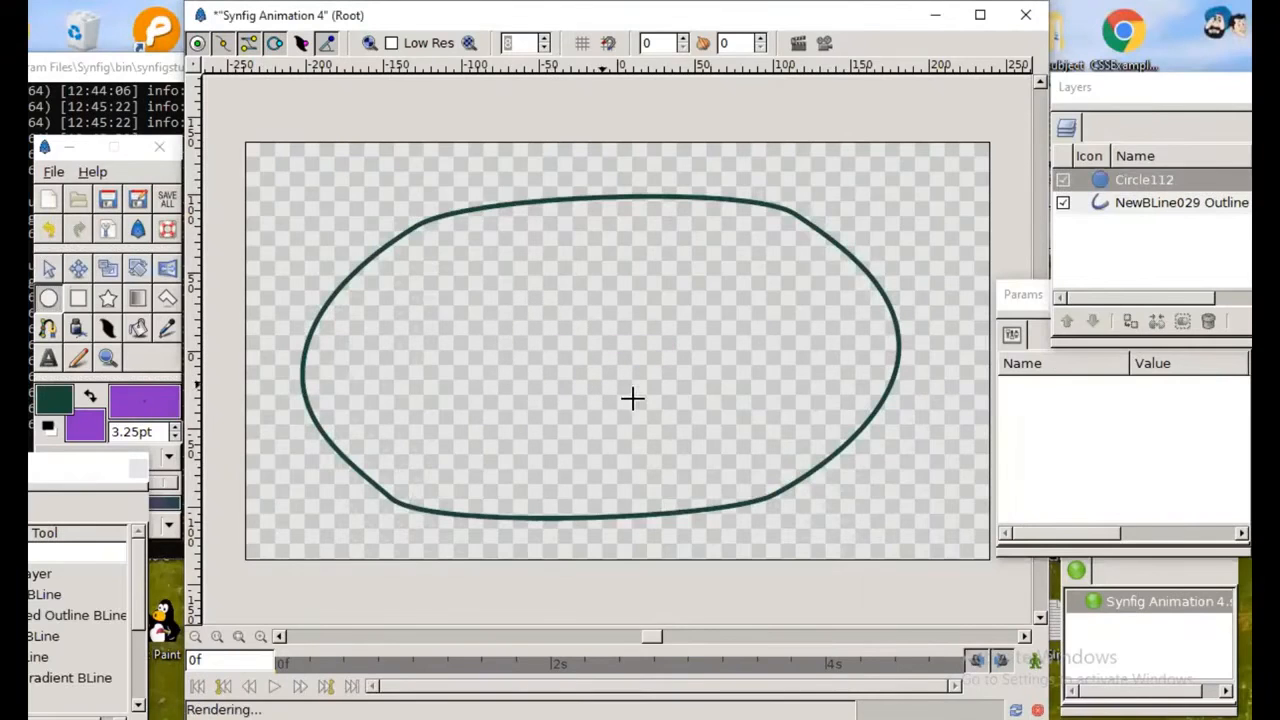
click(1107, 188)
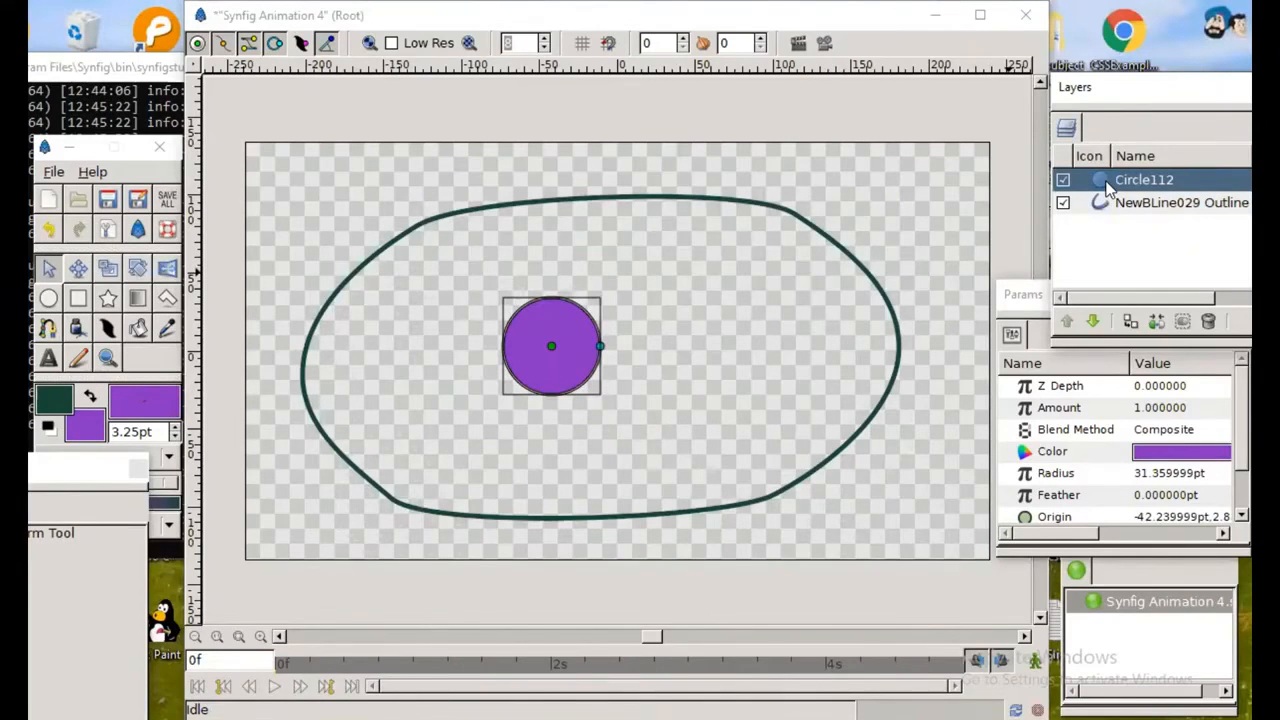
right_click(1107, 190)
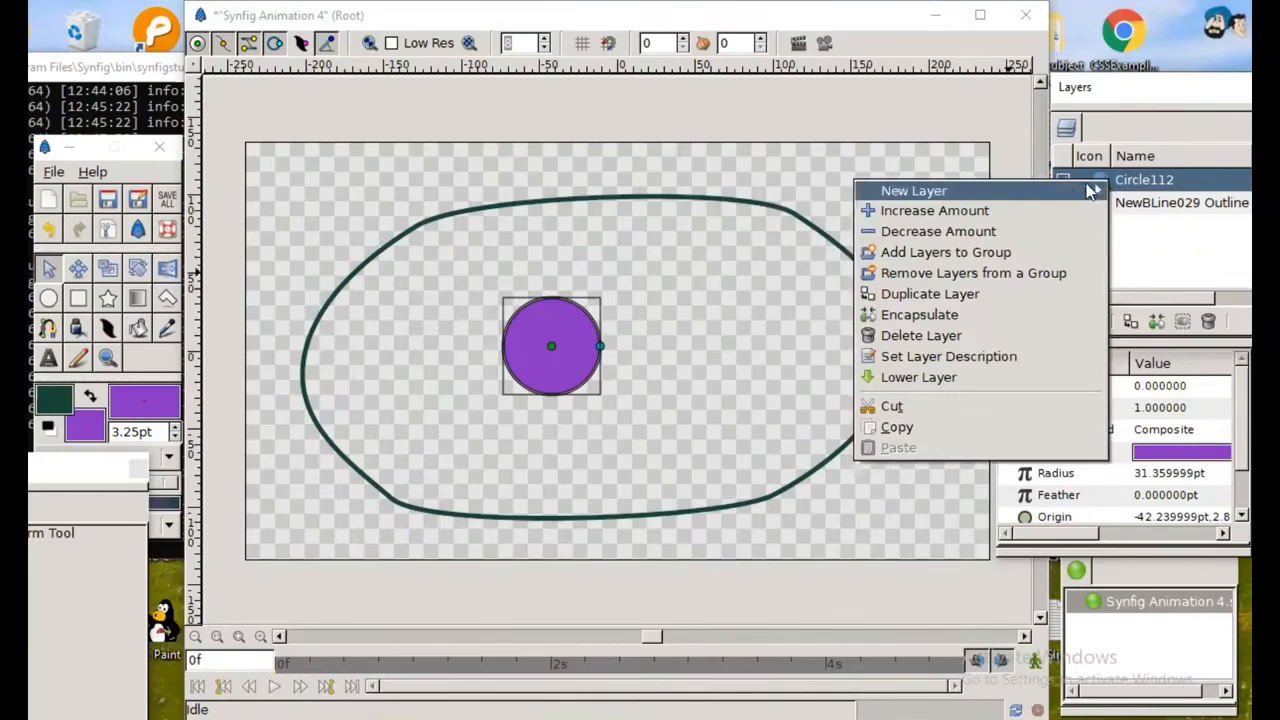
mouse_move(1066, 188)
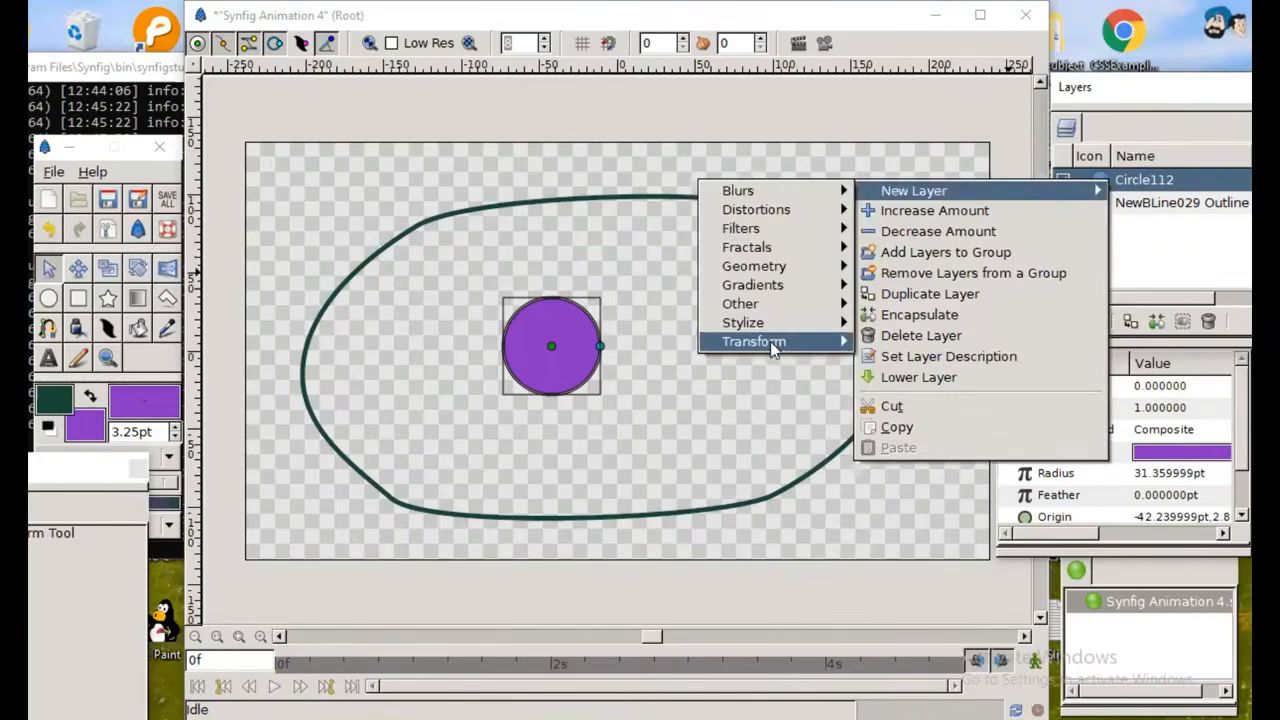
mouse_move(770, 341)
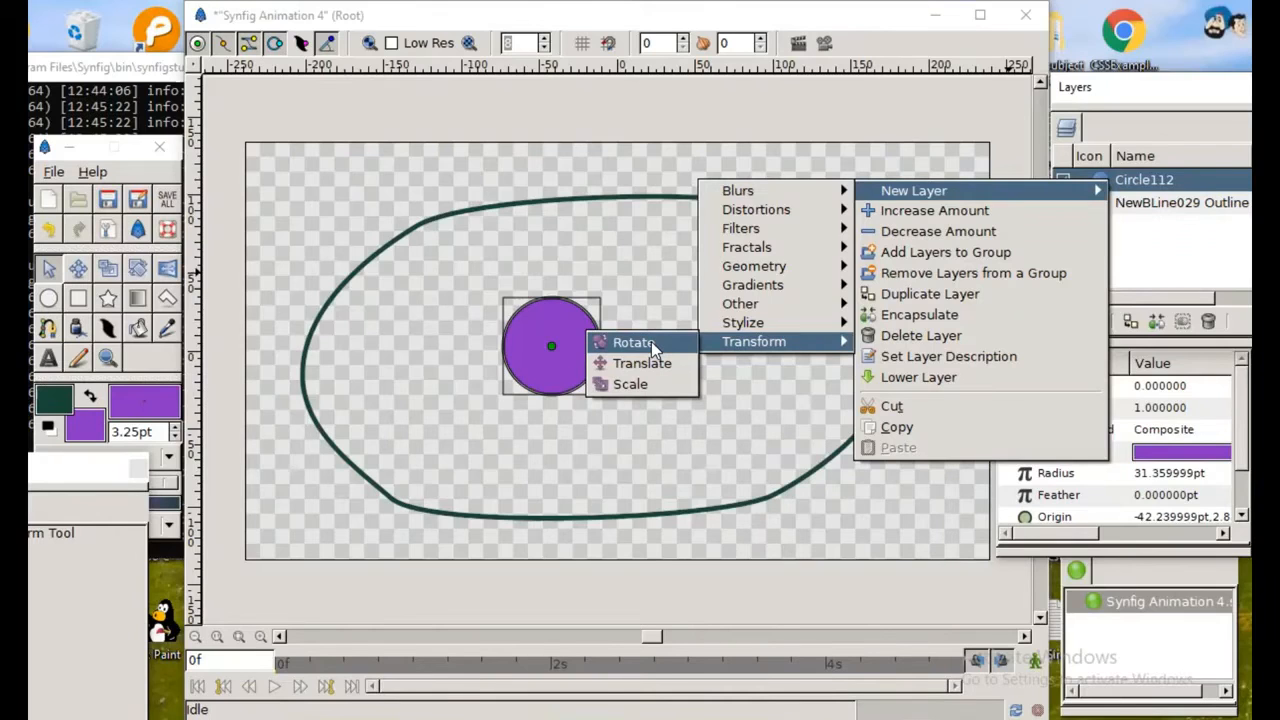
click(633, 343)
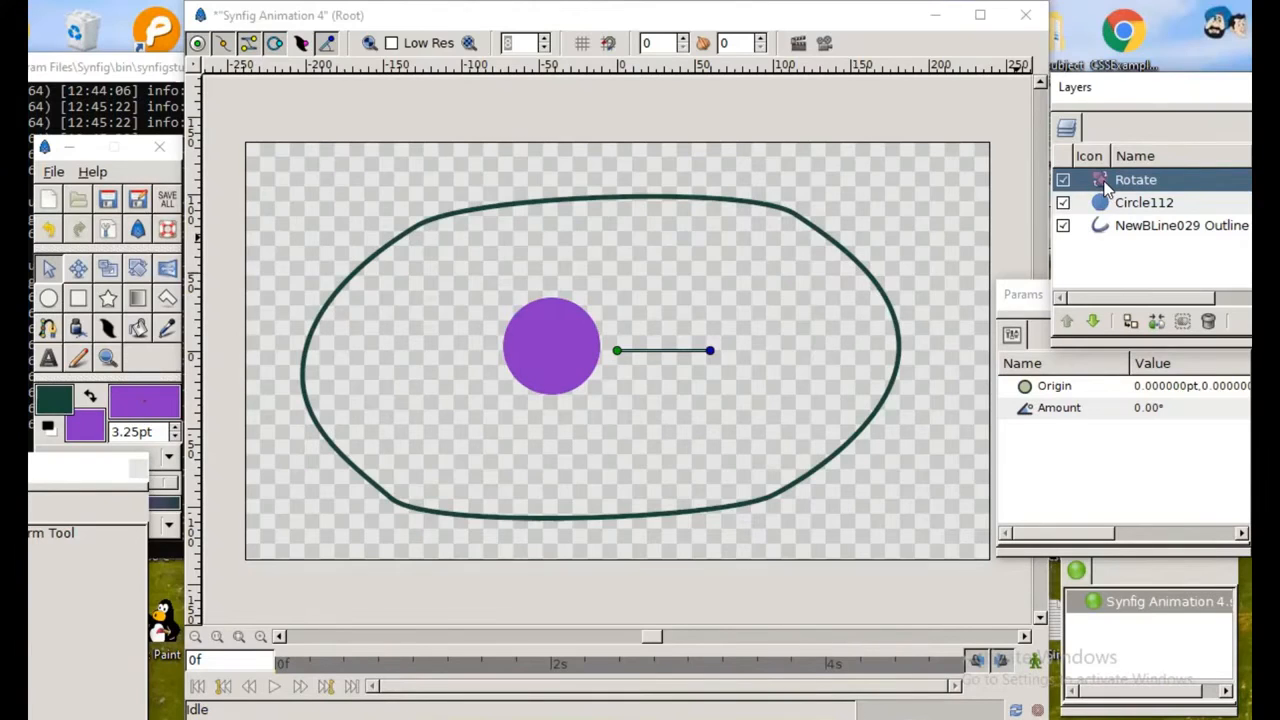
Step: Select the circle together with the Rotate layer and move the circle's center close to the Rotate origin
ctrl+click(1096, 206)
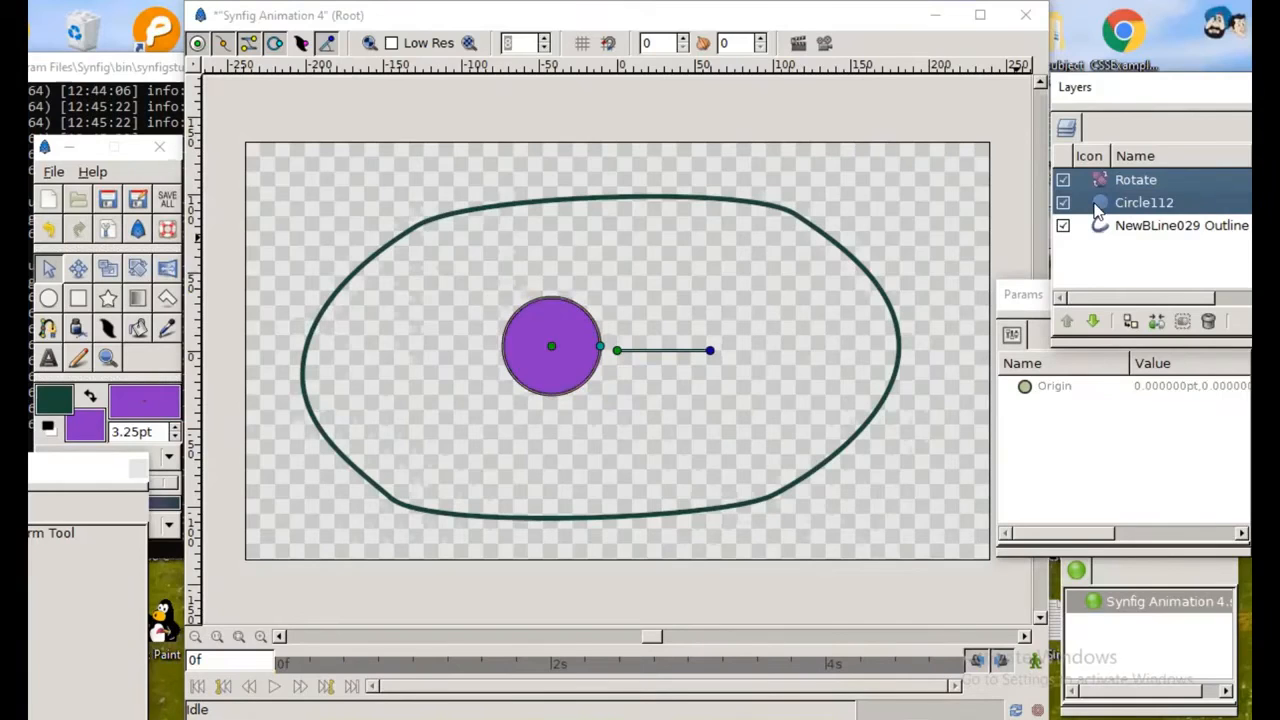
ctrl+click(1100, 204)
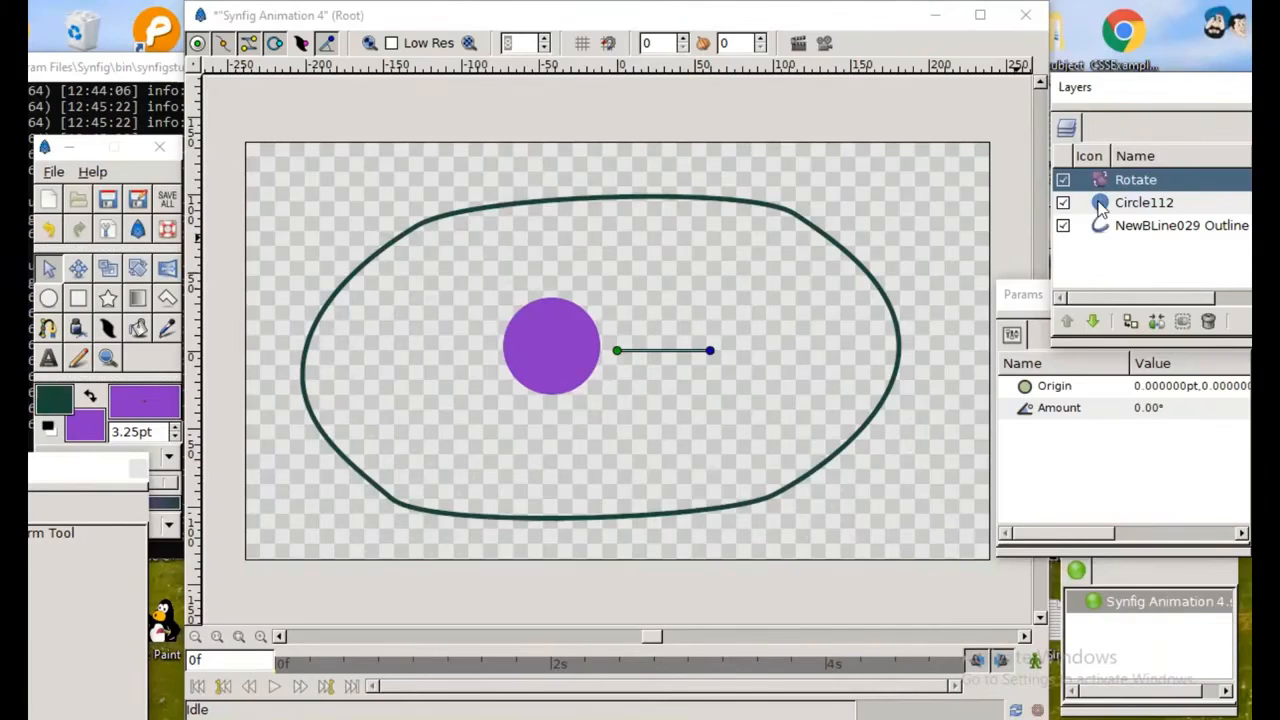
ctrl+click(1101, 205)
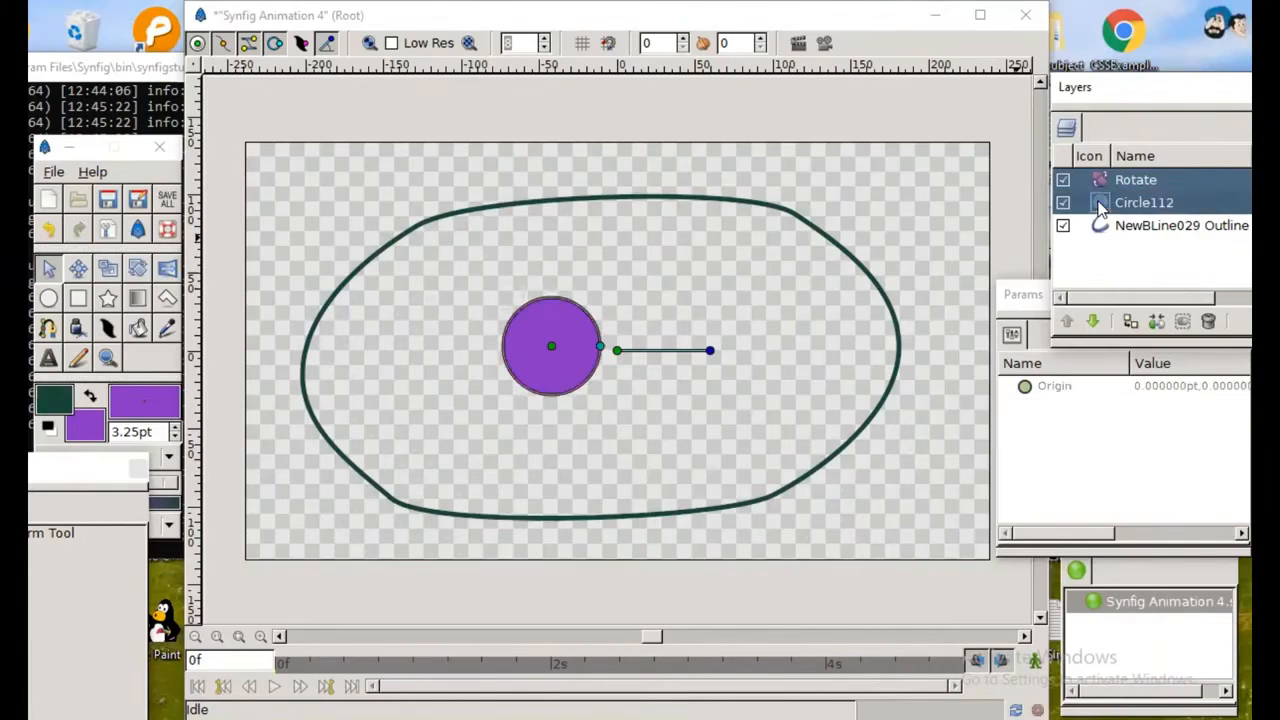
drag(551, 346, 610, 352)
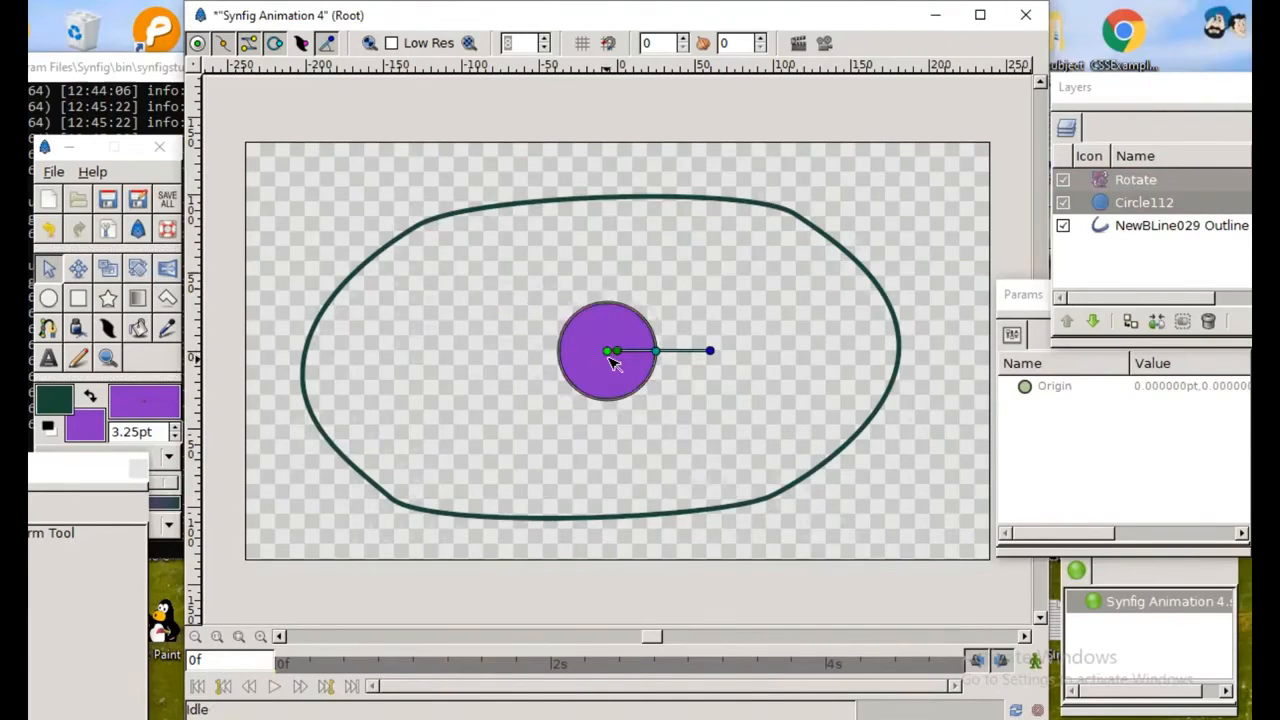
drag(607, 353, 608, 352)
Step: Encapsulate the Rotate and circle layers into an inline canvas
click(1104, 186)
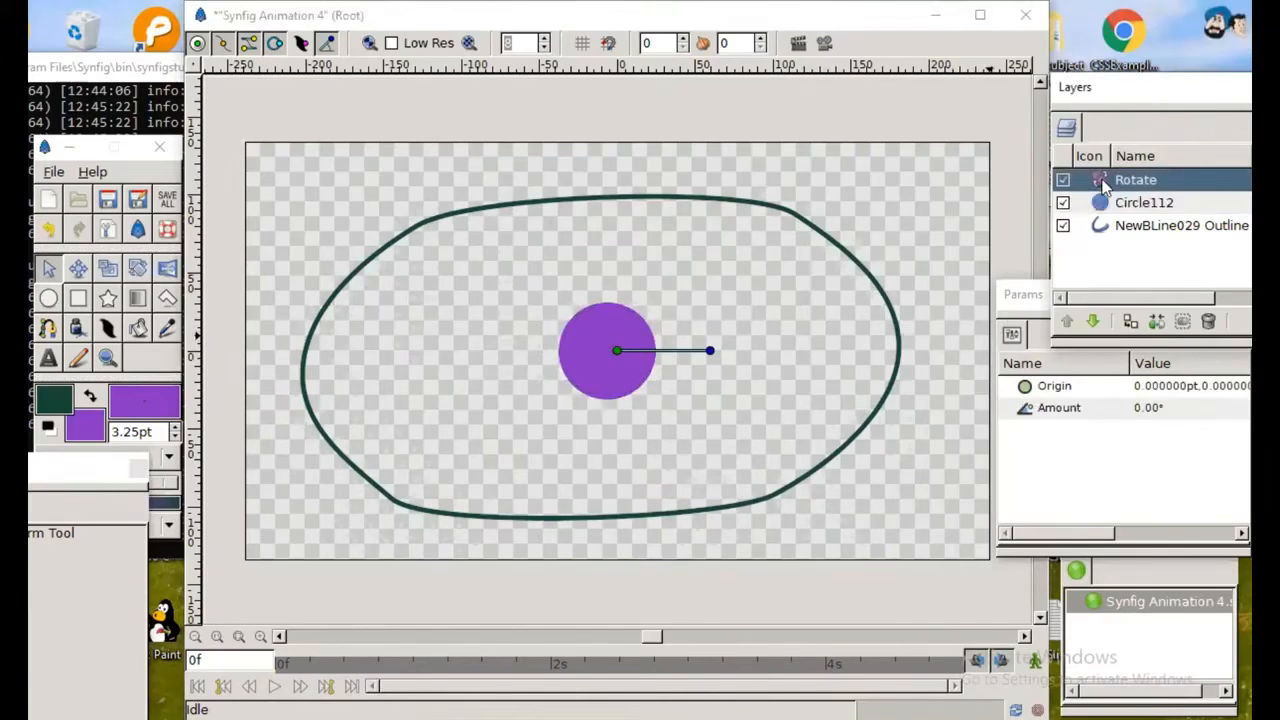
key(shift+Down)
right_click(1102, 181)
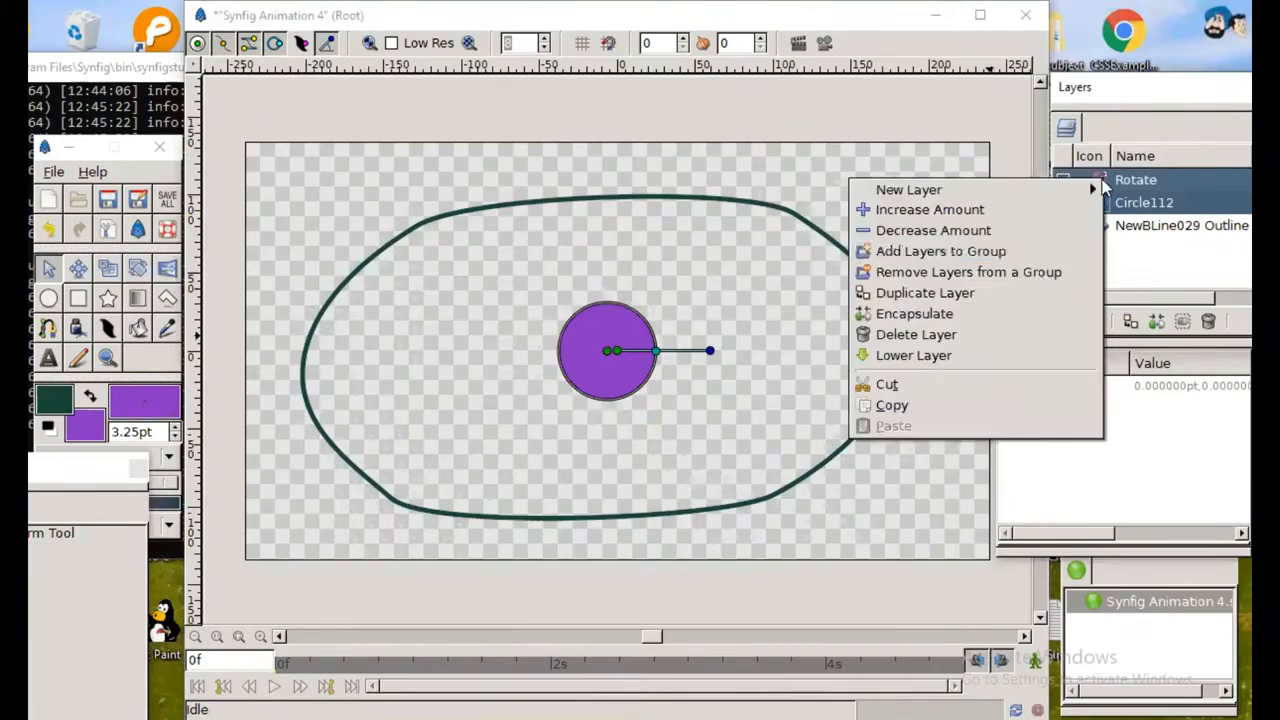
click(952, 318)
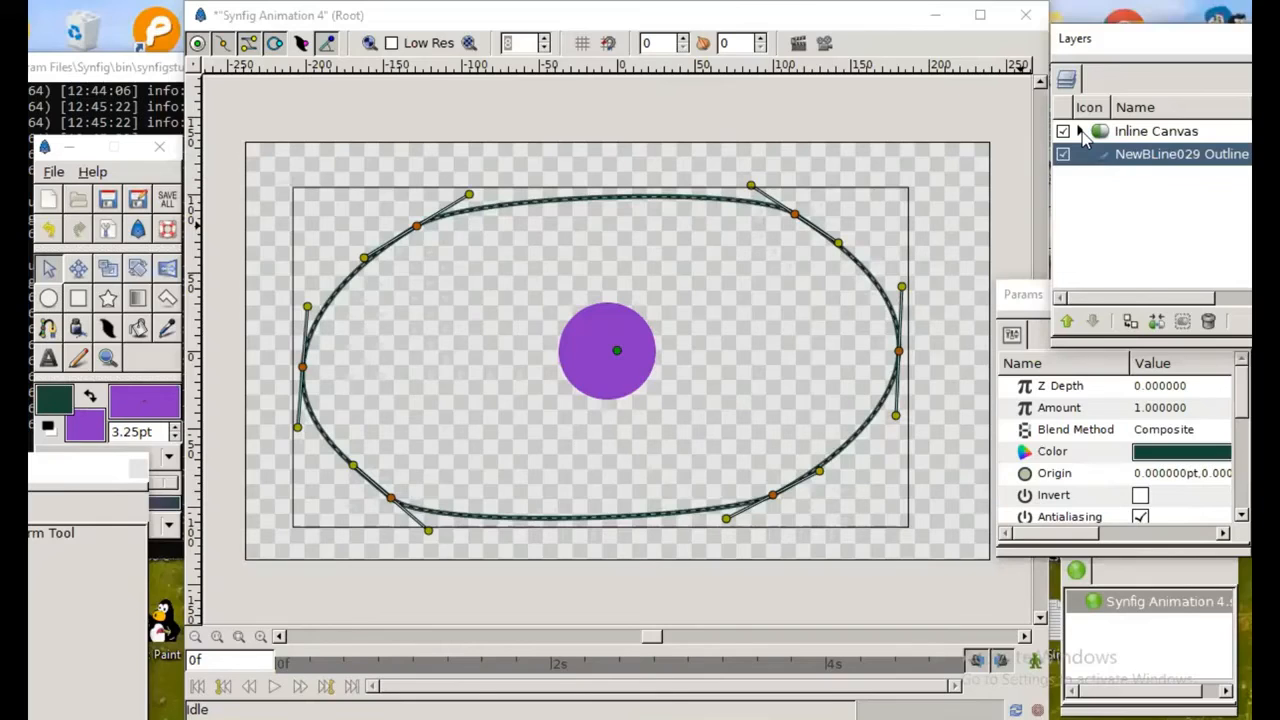
Step: Expand the Inline Canvas and link the Rotate layer's origin to the upper edge of the BLine outline, then clear the selection
click(1080, 131)
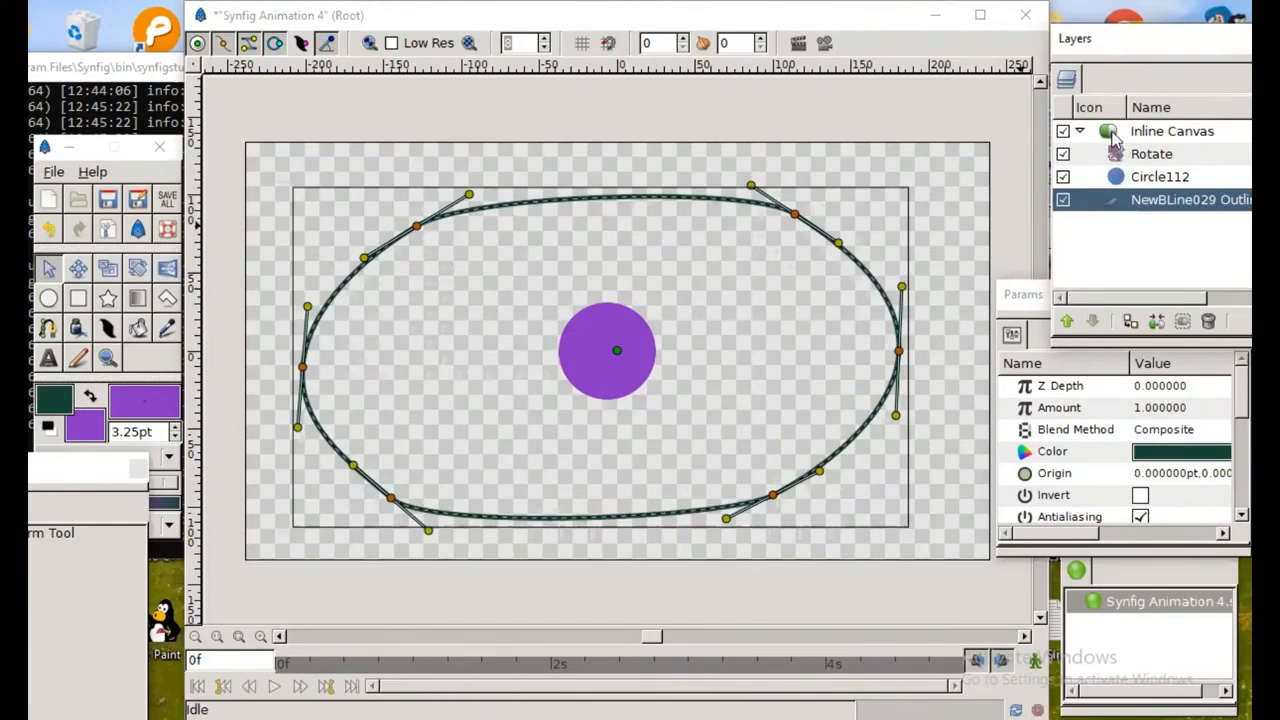
click(1113, 142)
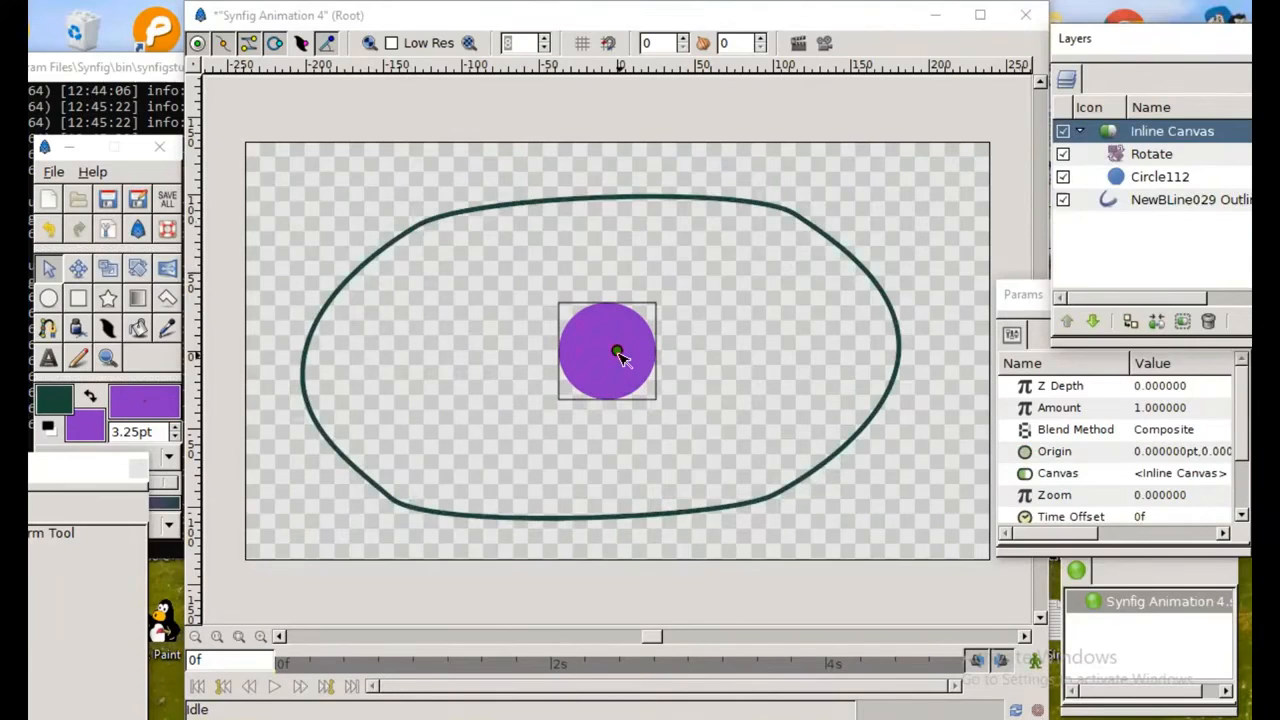
click(619, 357)
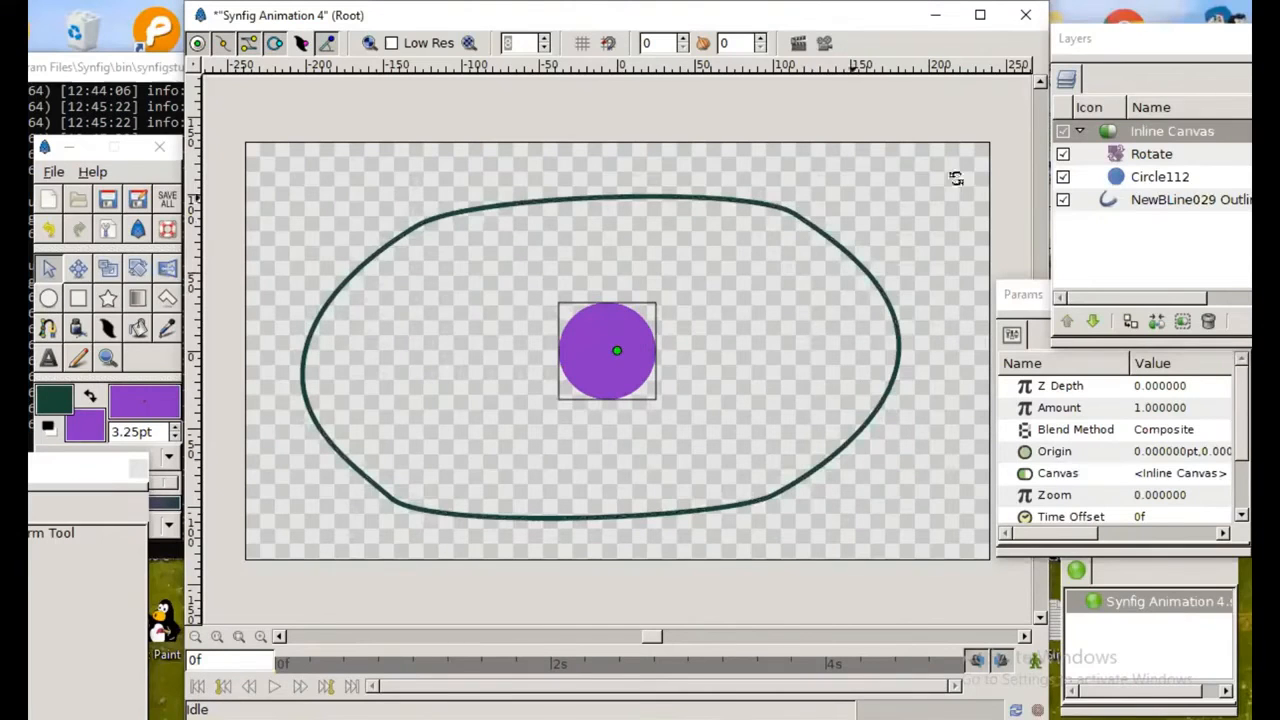
ctrl+click(1133, 164)
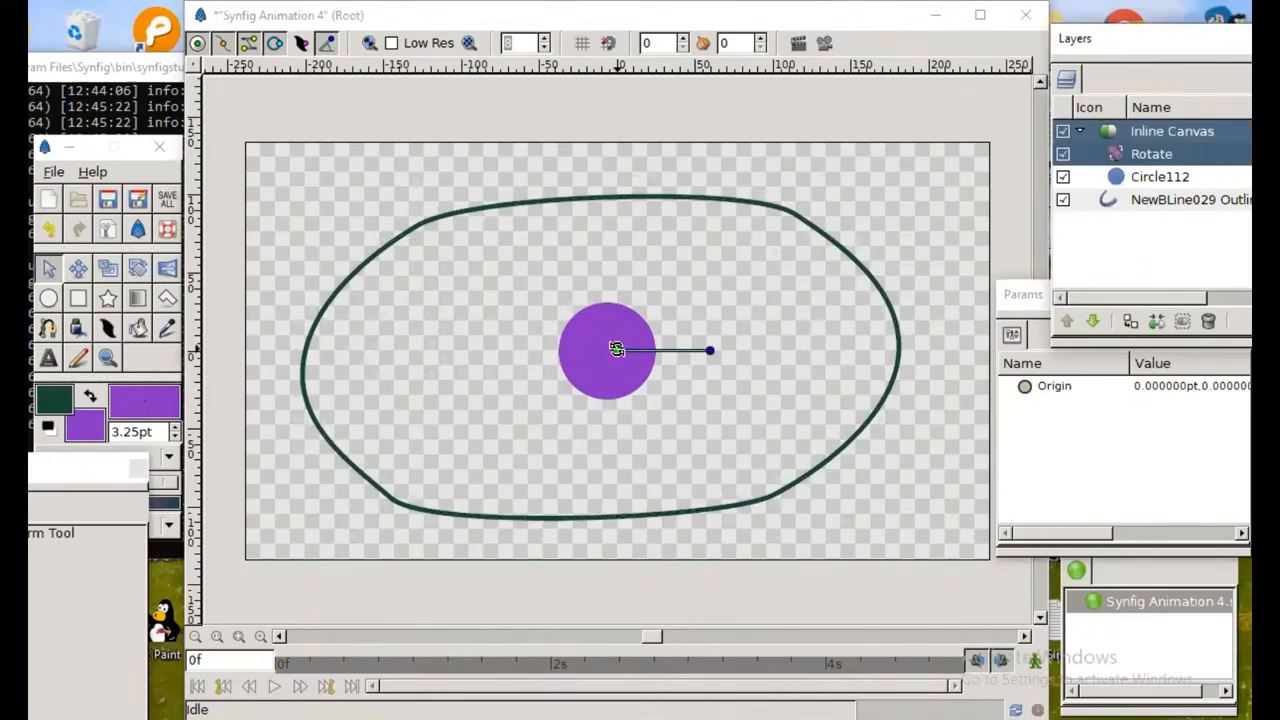
click(615, 352)
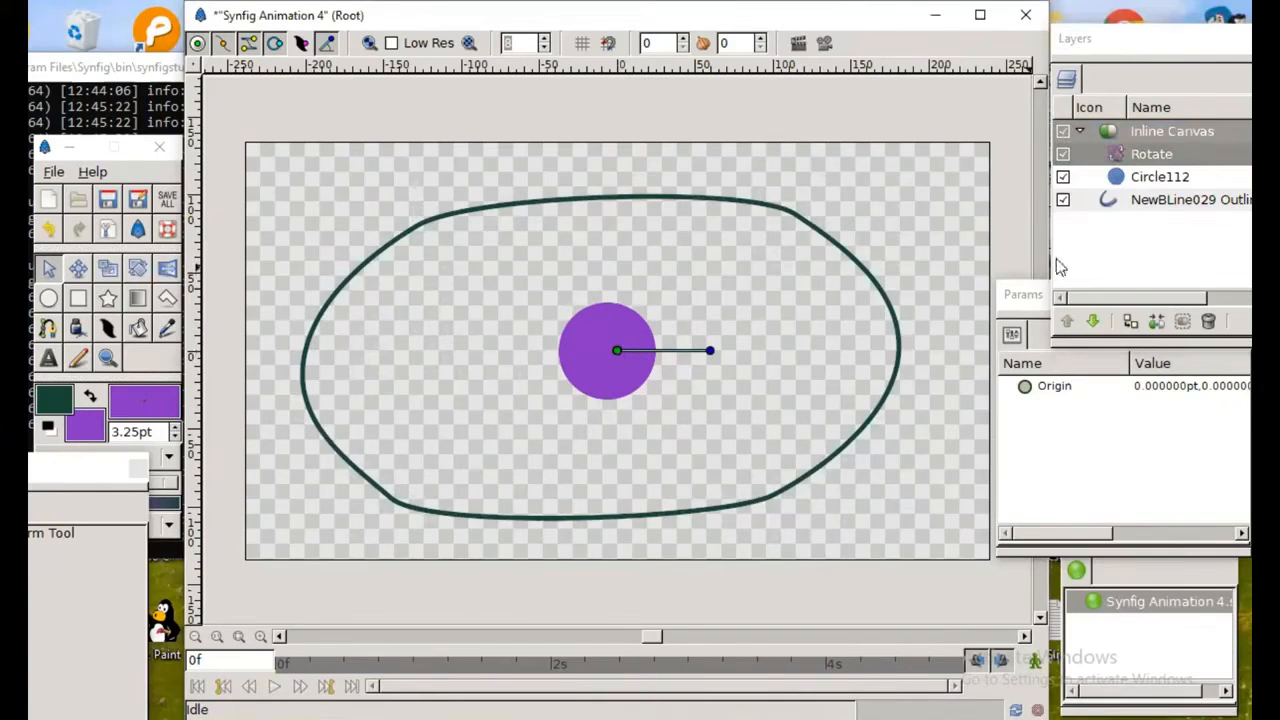
ctrl+click(1112, 207)
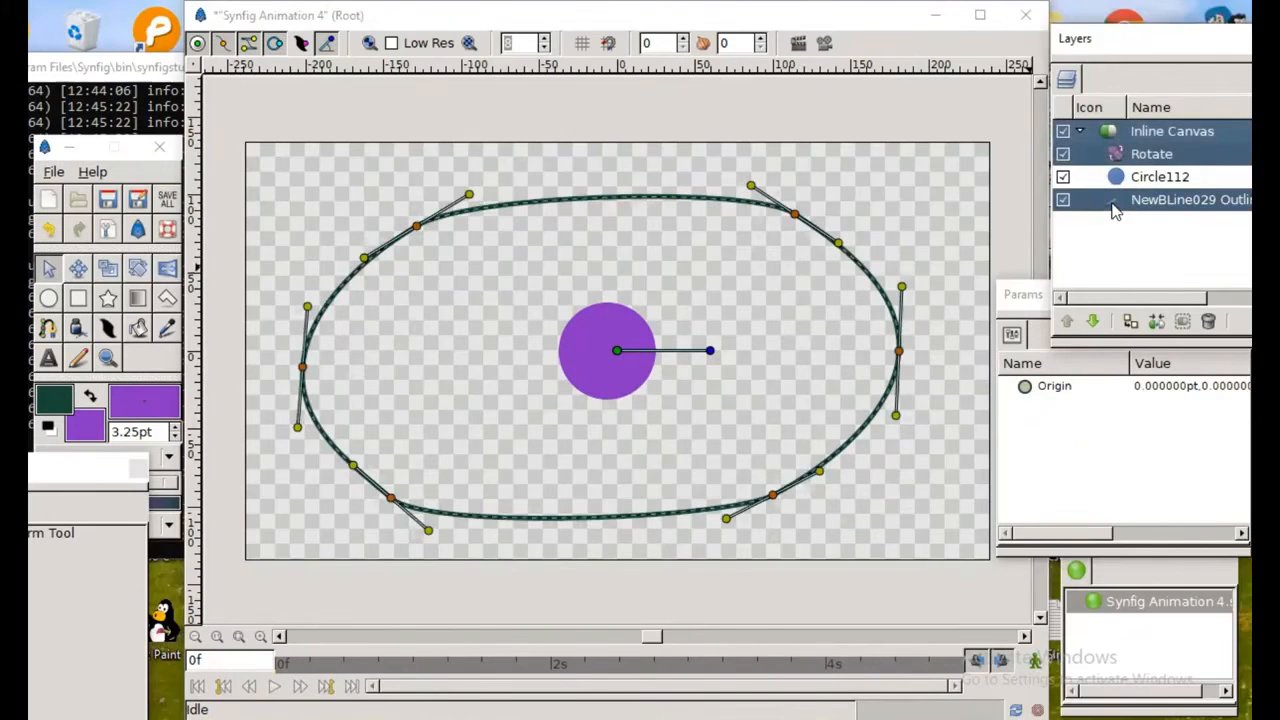
right_click(708, 202)
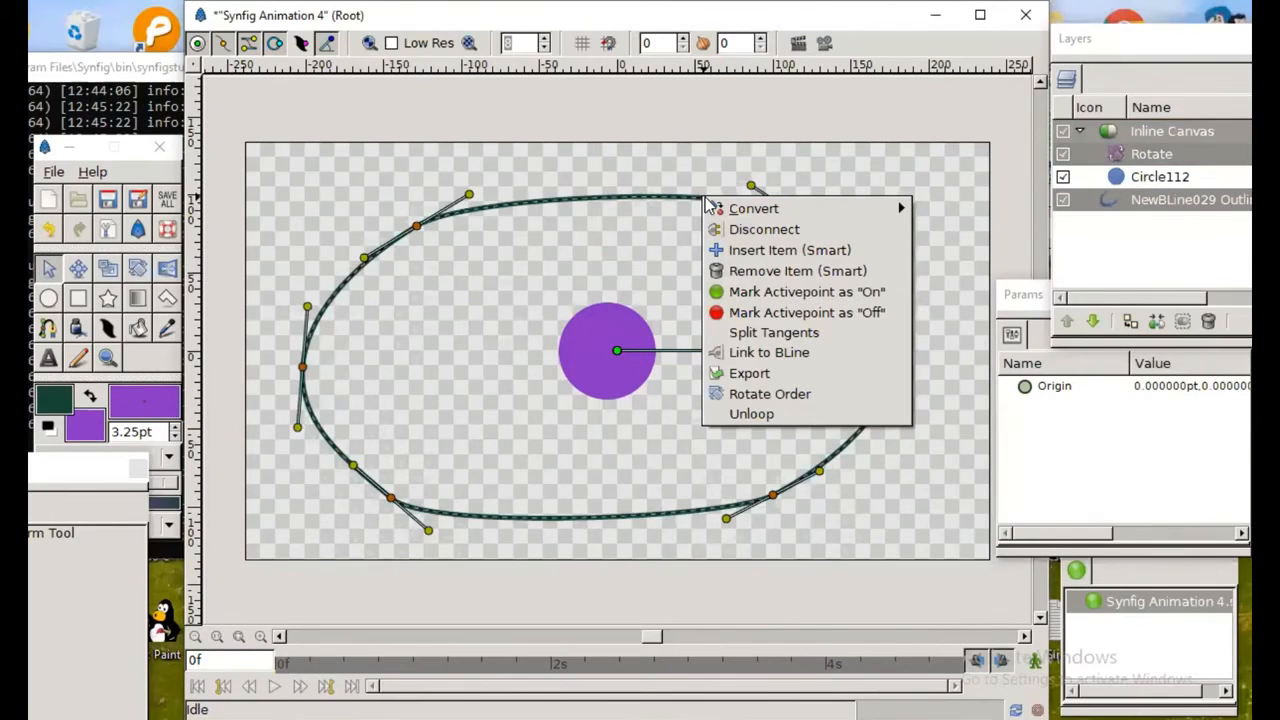
click(726, 355)
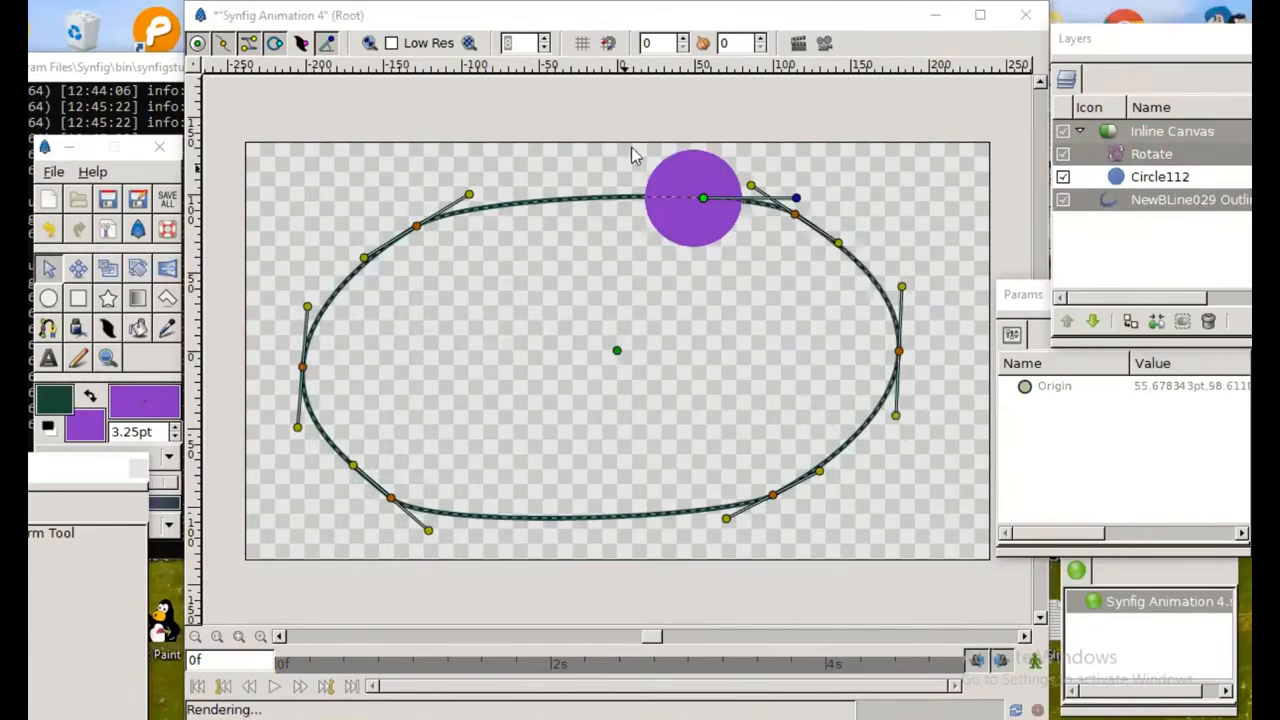
click(906, 204)
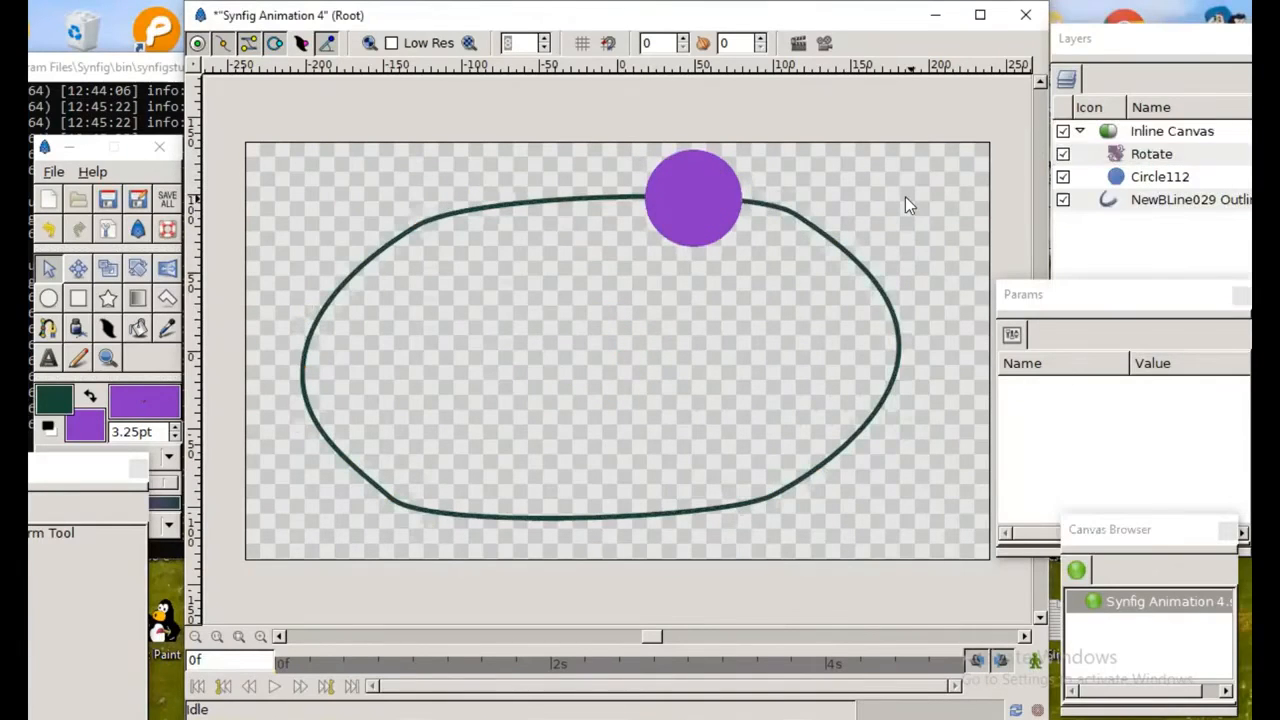
Step: Select the Inline Canvas and slide its origin around the oval BLine to test that the circle follows the path
click(1118, 135)
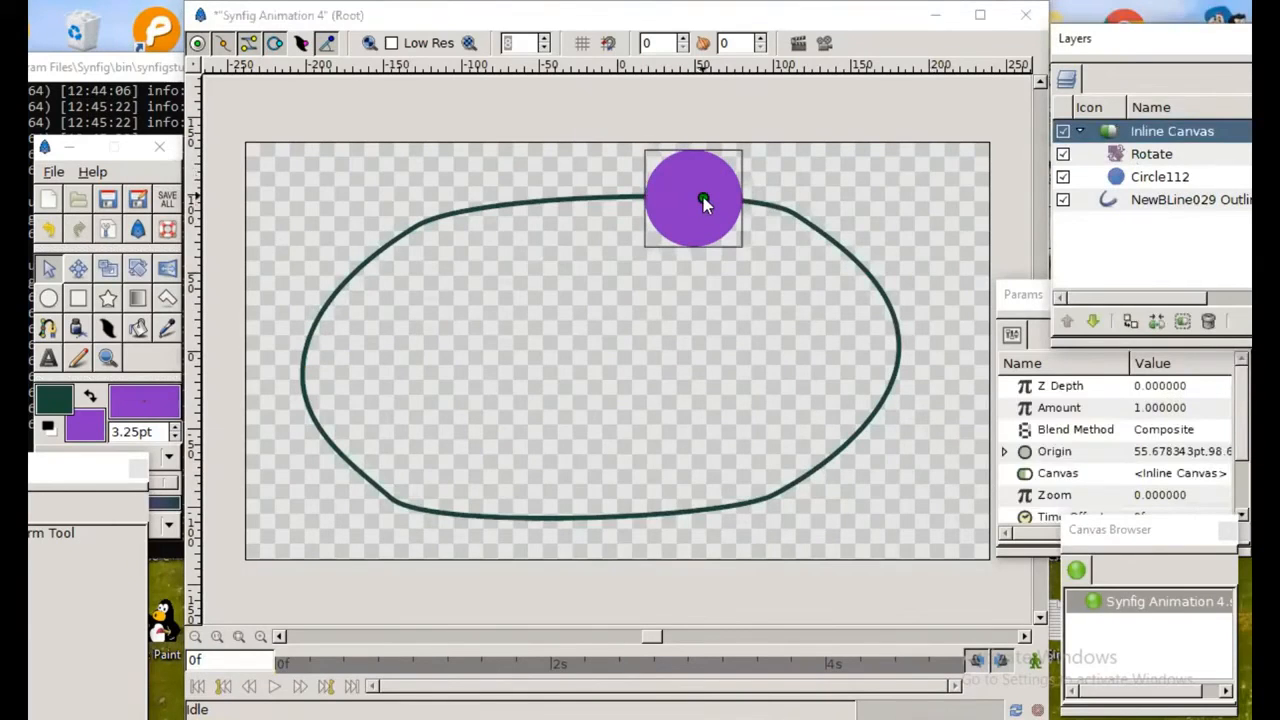
click(703, 203)
drag(540, 369, 540, 365)
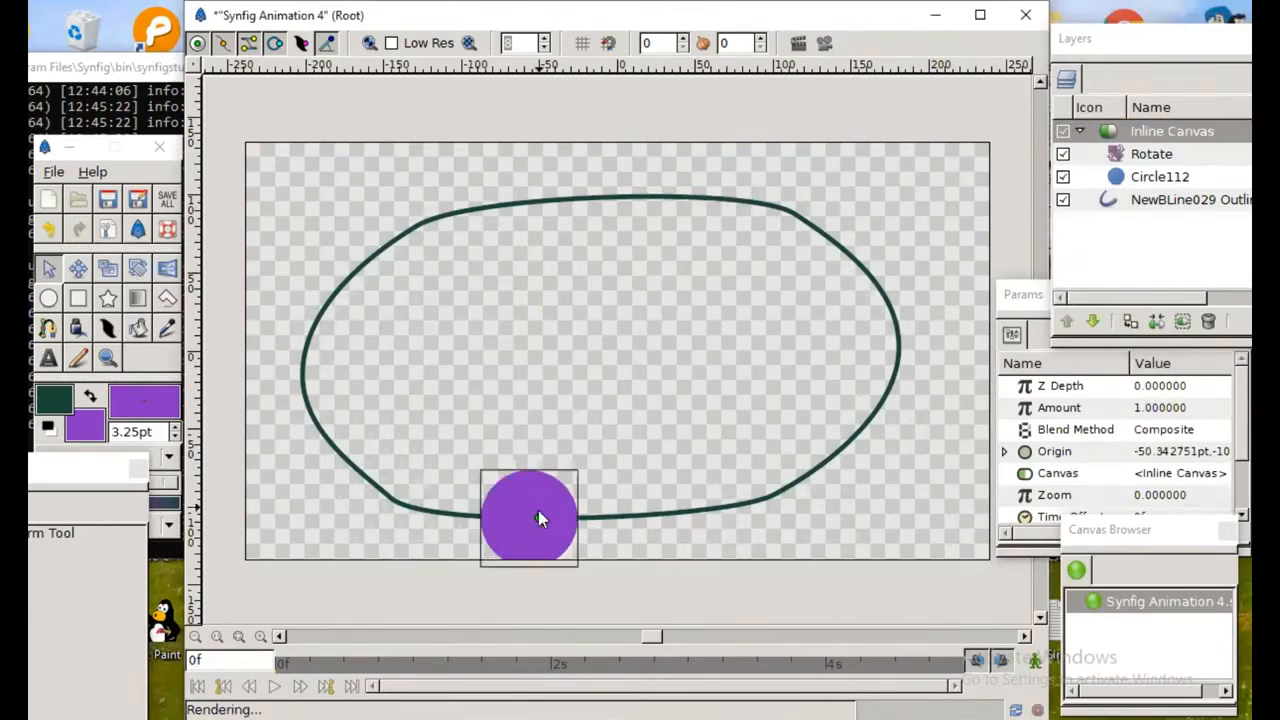
drag(627, 312, 627, 312)
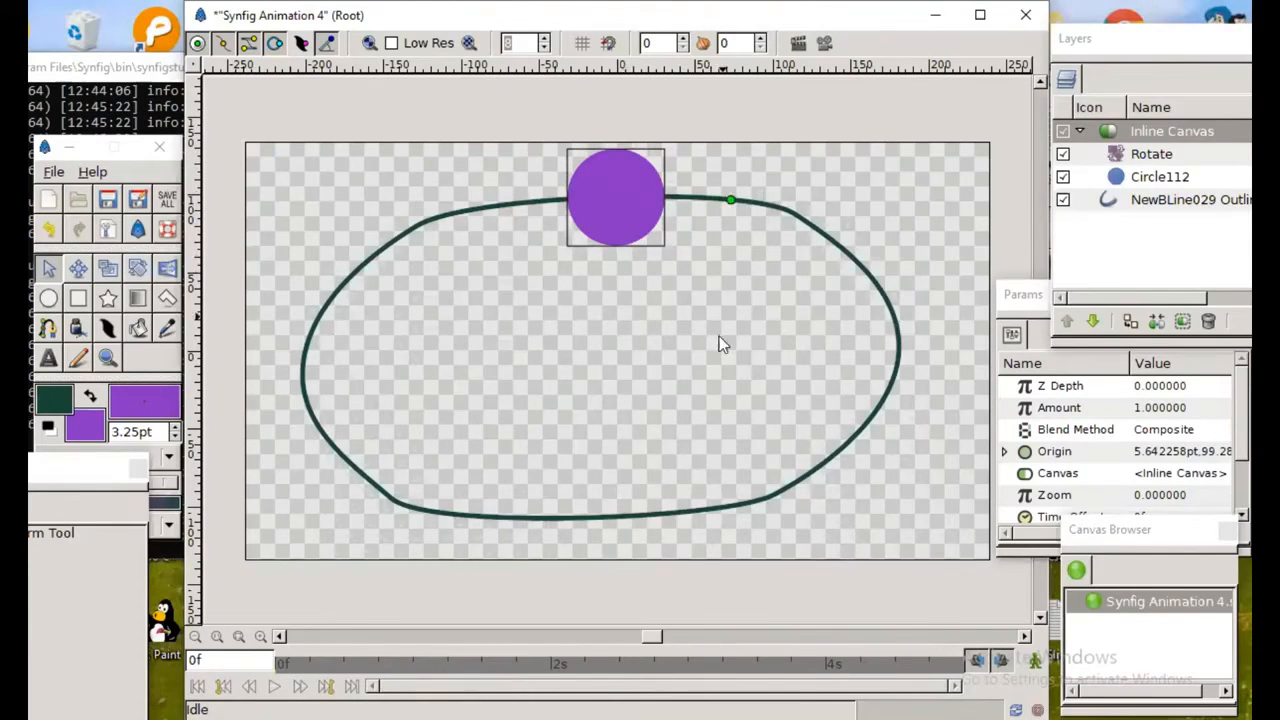
drag(697, 415, 762, 393)
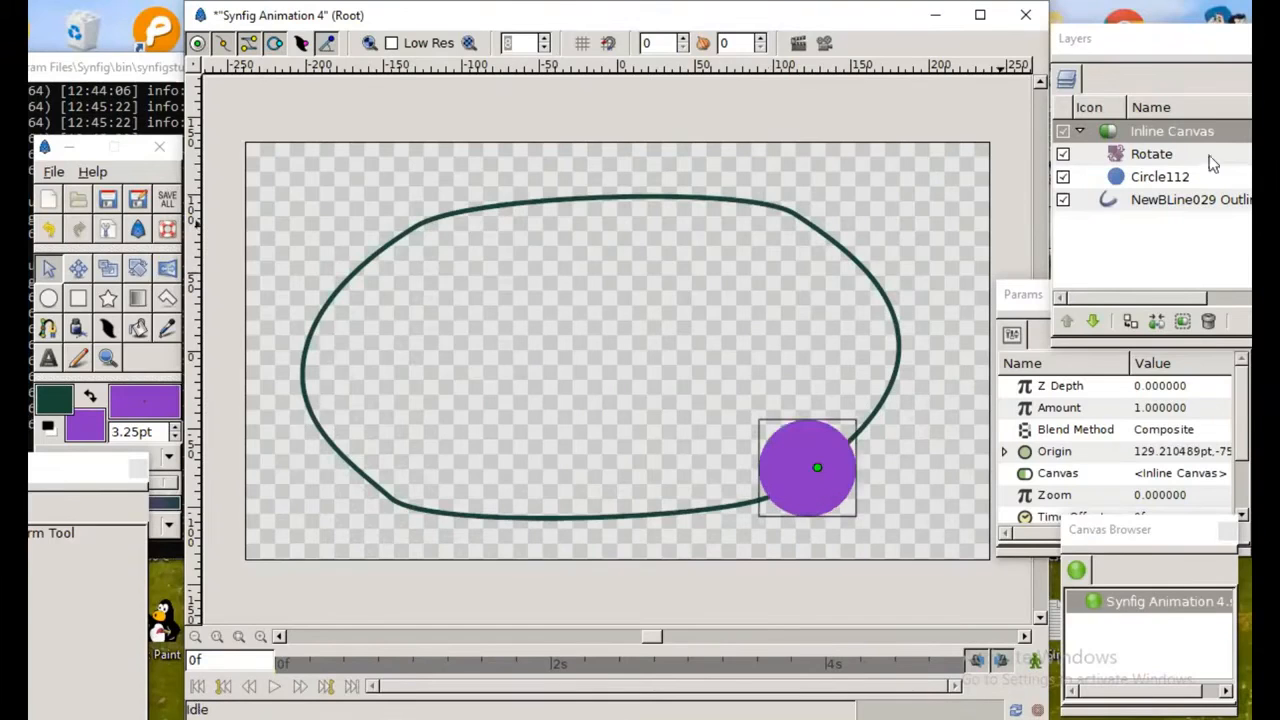
Step: Turn on animate editing mode and position the Inline Canvas at the outline's lower-left bend at frame 0
click(1120, 142)
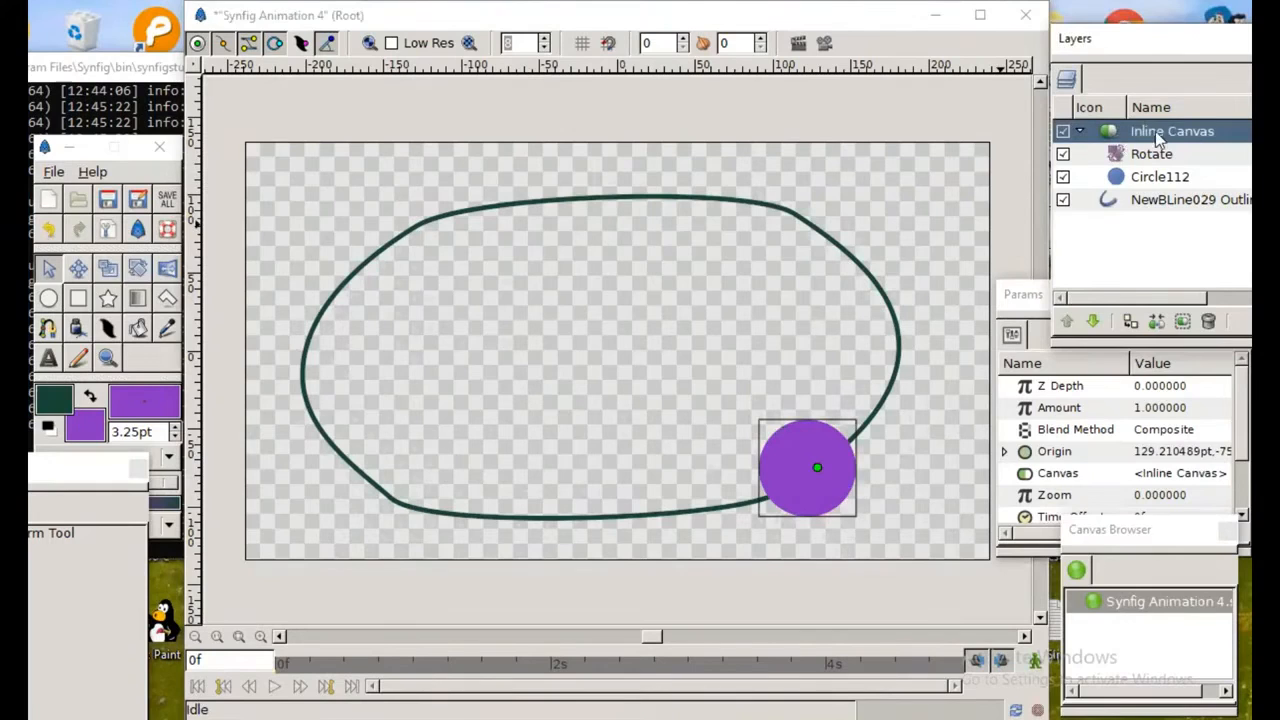
click(1037, 664)
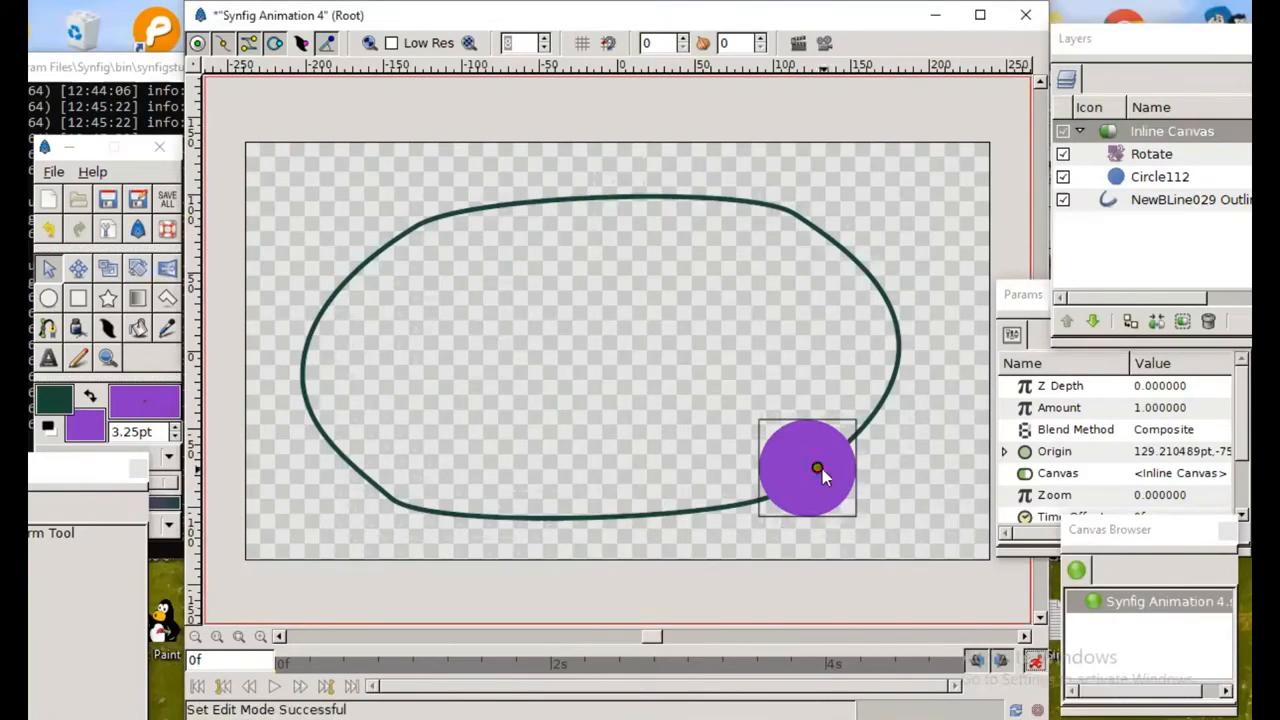
drag(818, 470, 429, 518)
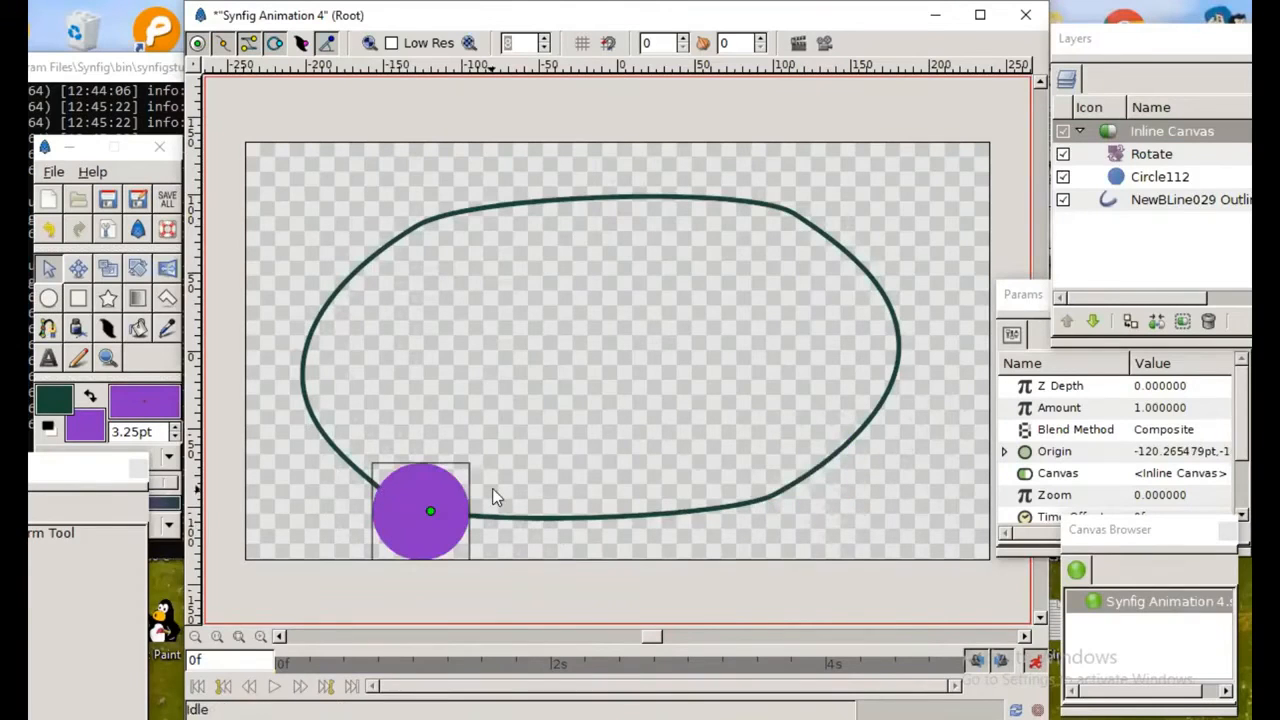
Step: At 2s, move the Inline Canvas along the path to the left part of the outline's upper edge
click(552, 671)
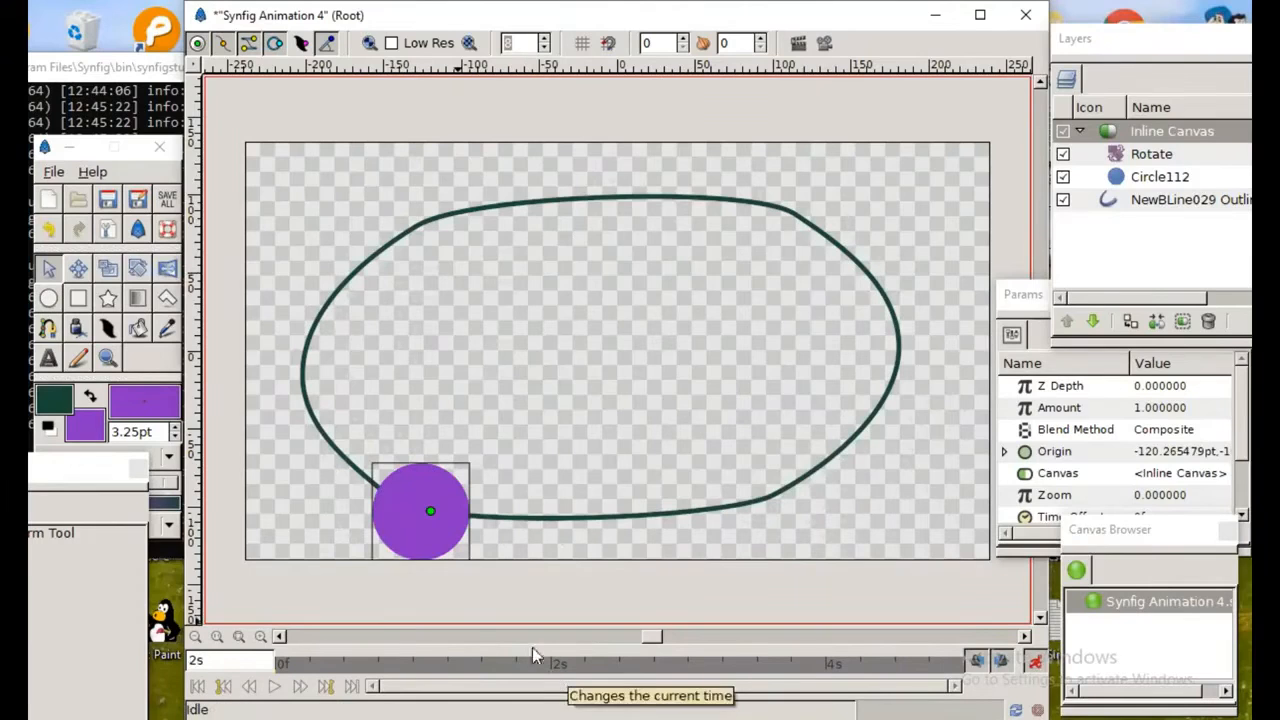
click(430, 512)
drag(429, 510, 536, 219)
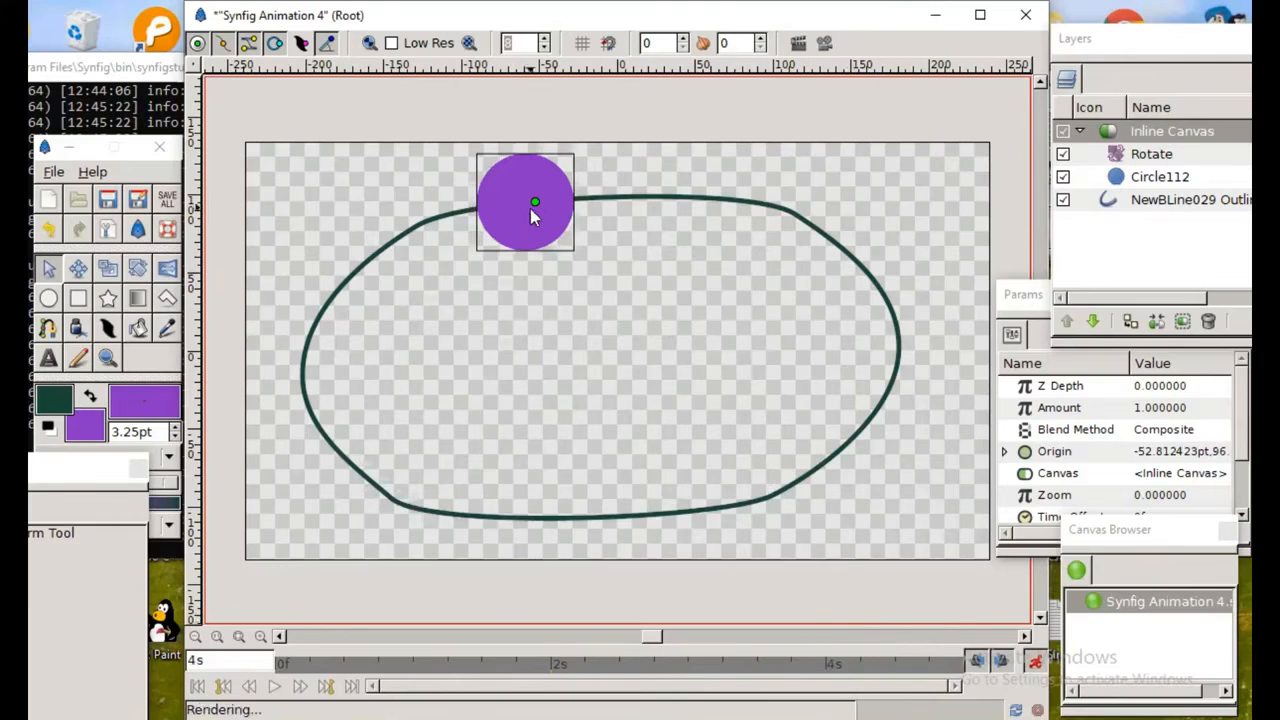
Step: Position the Inline Canvas at the outline's right edge at 4s and on its lower edge at 5s, ending animate editing mode
drag(535, 205, 898, 342)
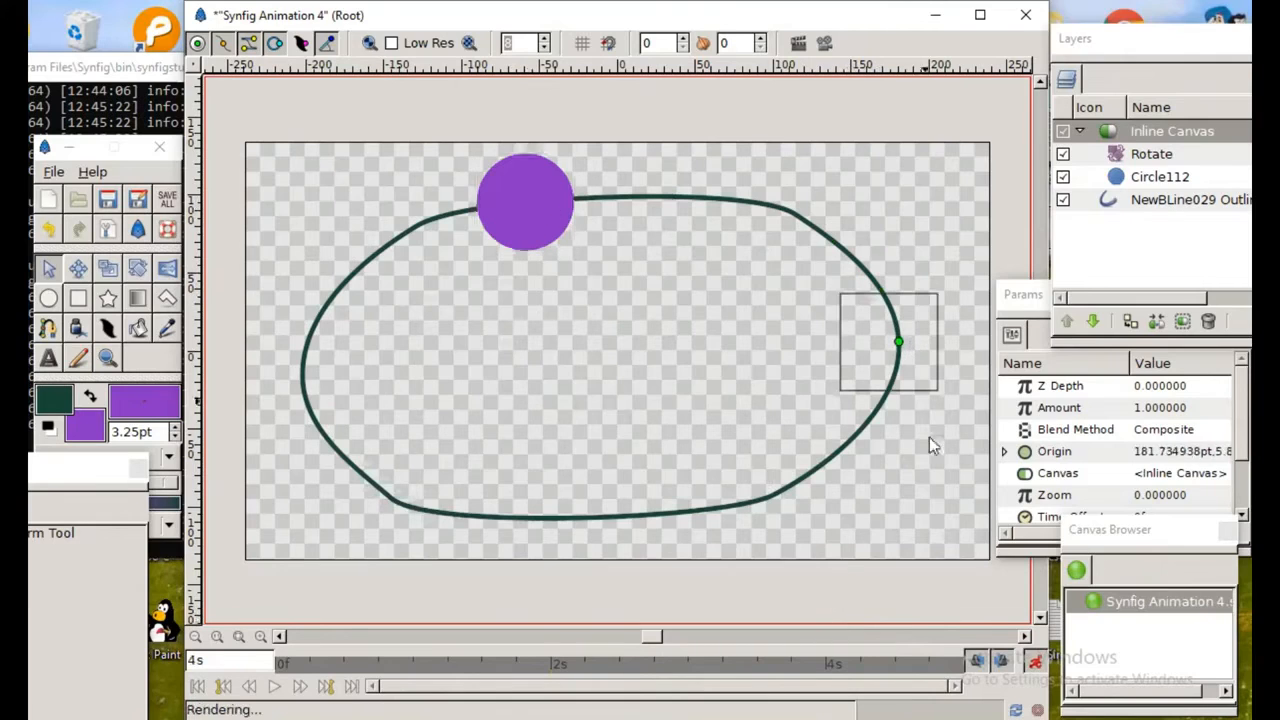
click(963, 667)
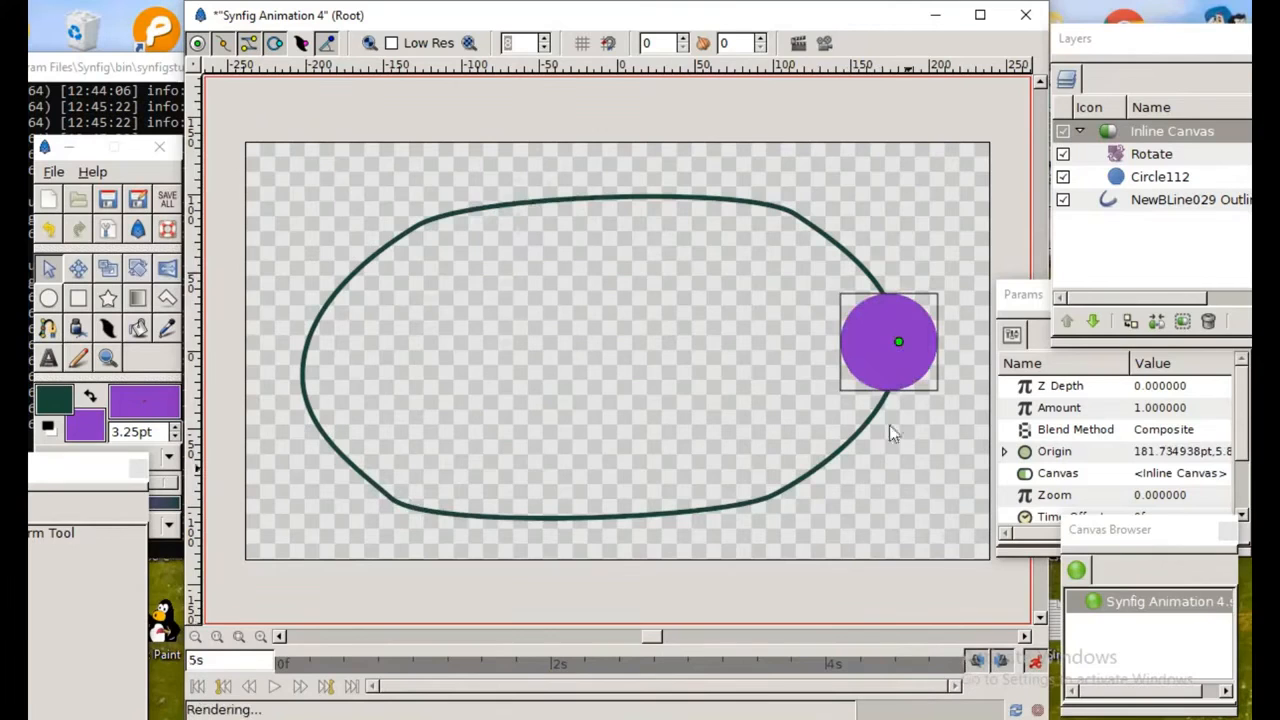
drag(899, 343, 494, 514)
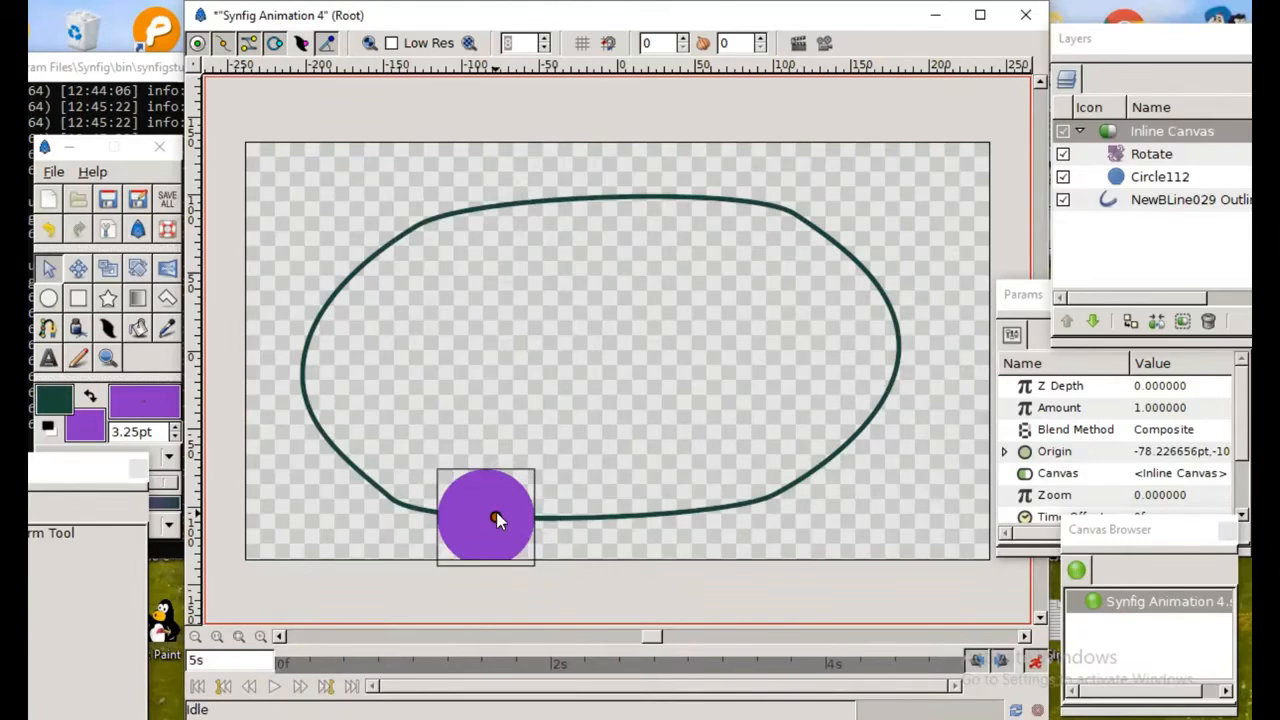
click(1035, 665)
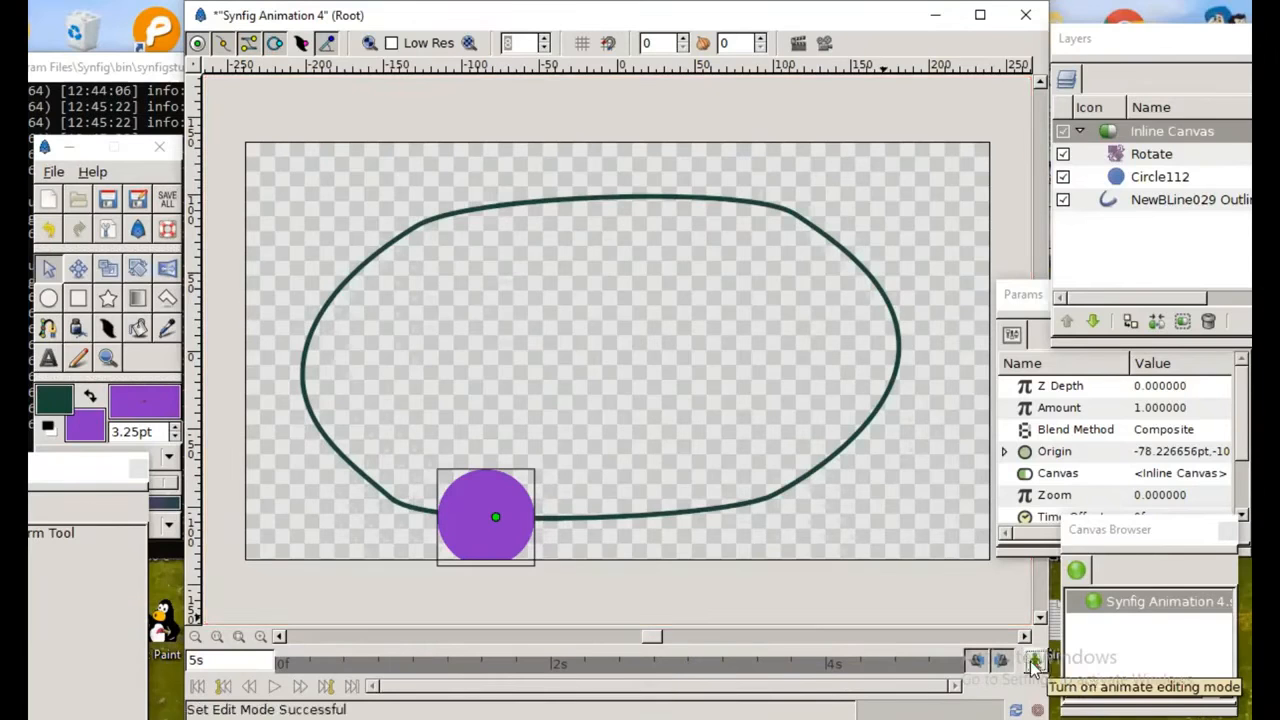
Step: Preview the animation with the default preview settings, play it through and close the preview
click(824, 42)
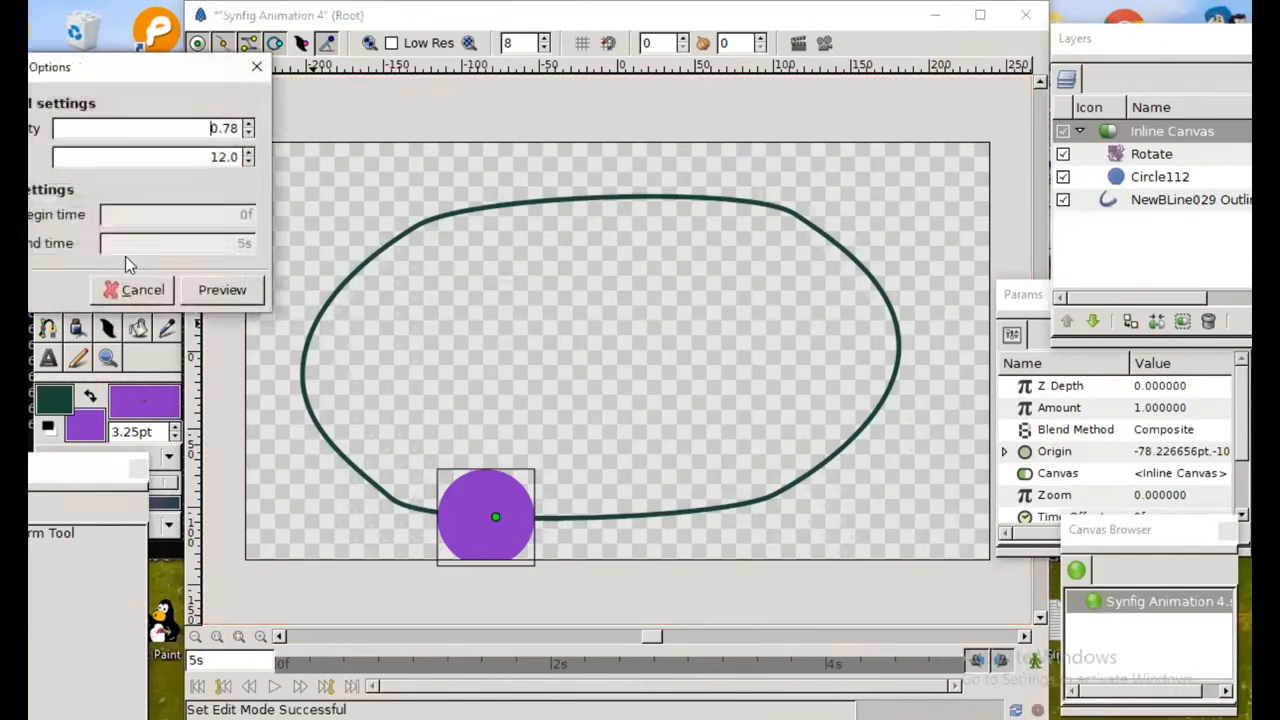
click(221, 287)
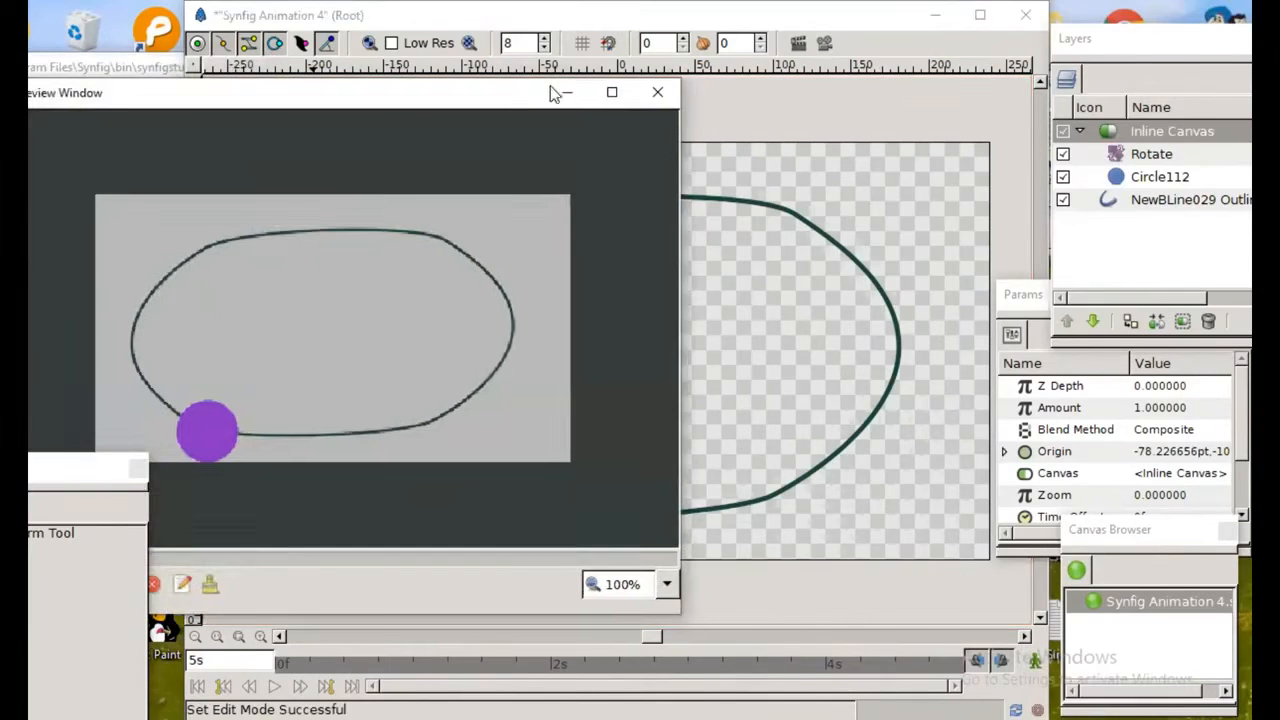
drag(513, 105, 686, 47)
click(199, 527)
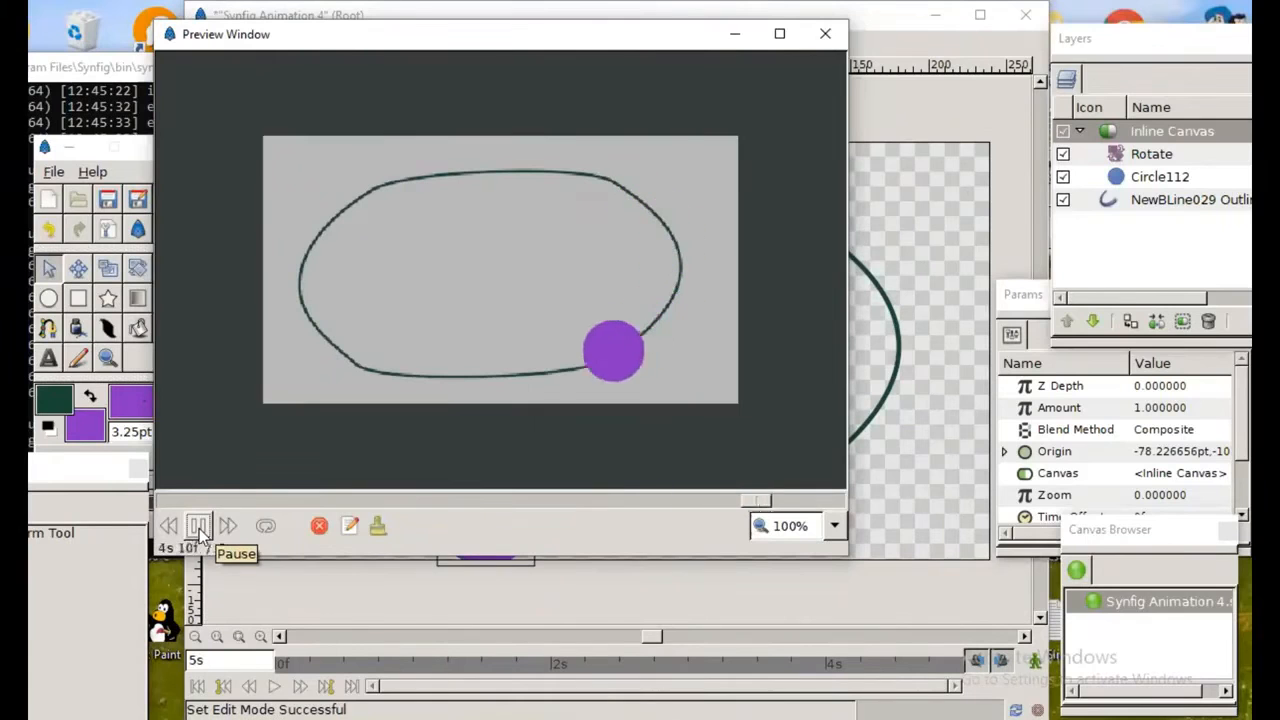
click(825, 36)
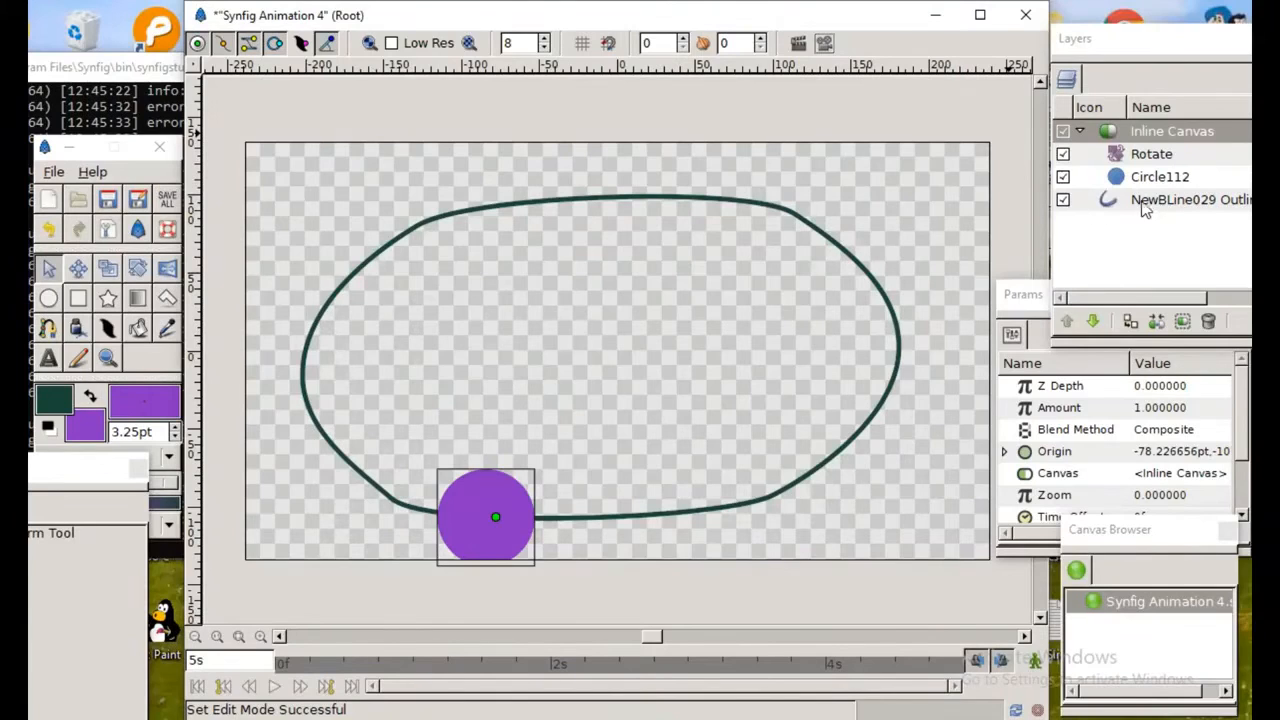
Step: Hide the BLine outline layer and play a preview of the circle's motion alone, closing the preview at the end
click(1063, 200)
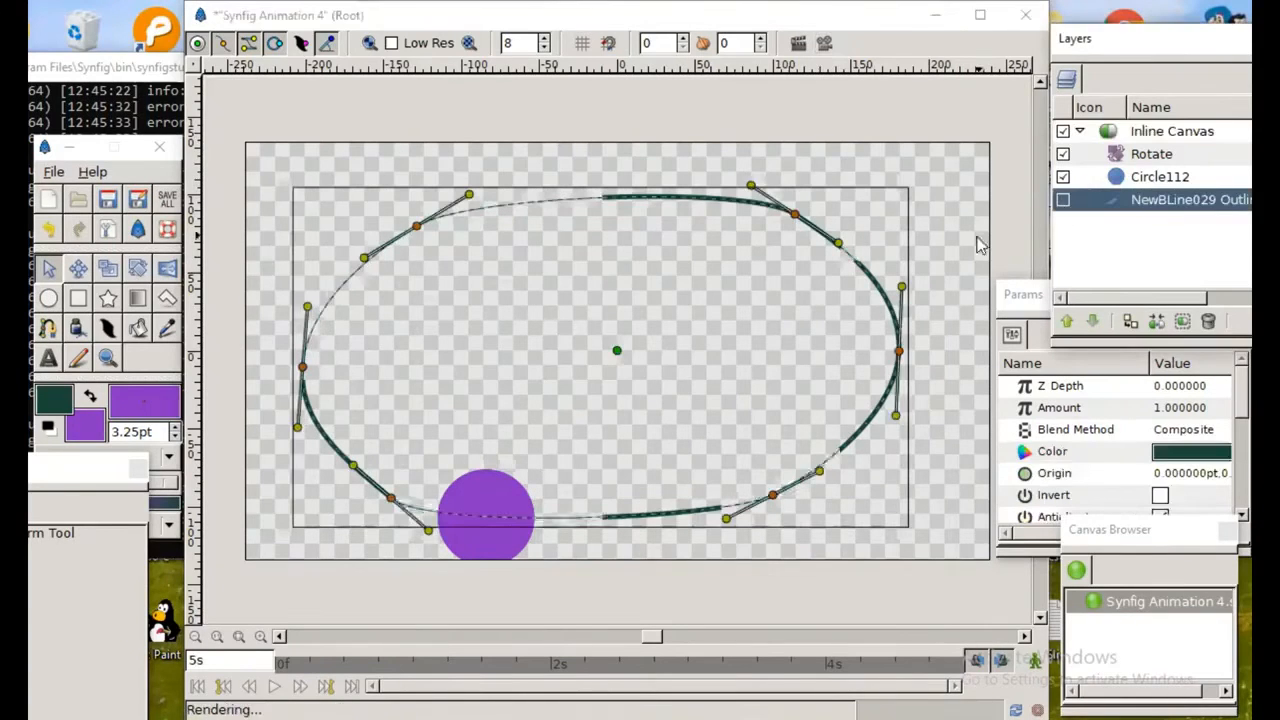
click(909, 187)
click(826, 45)
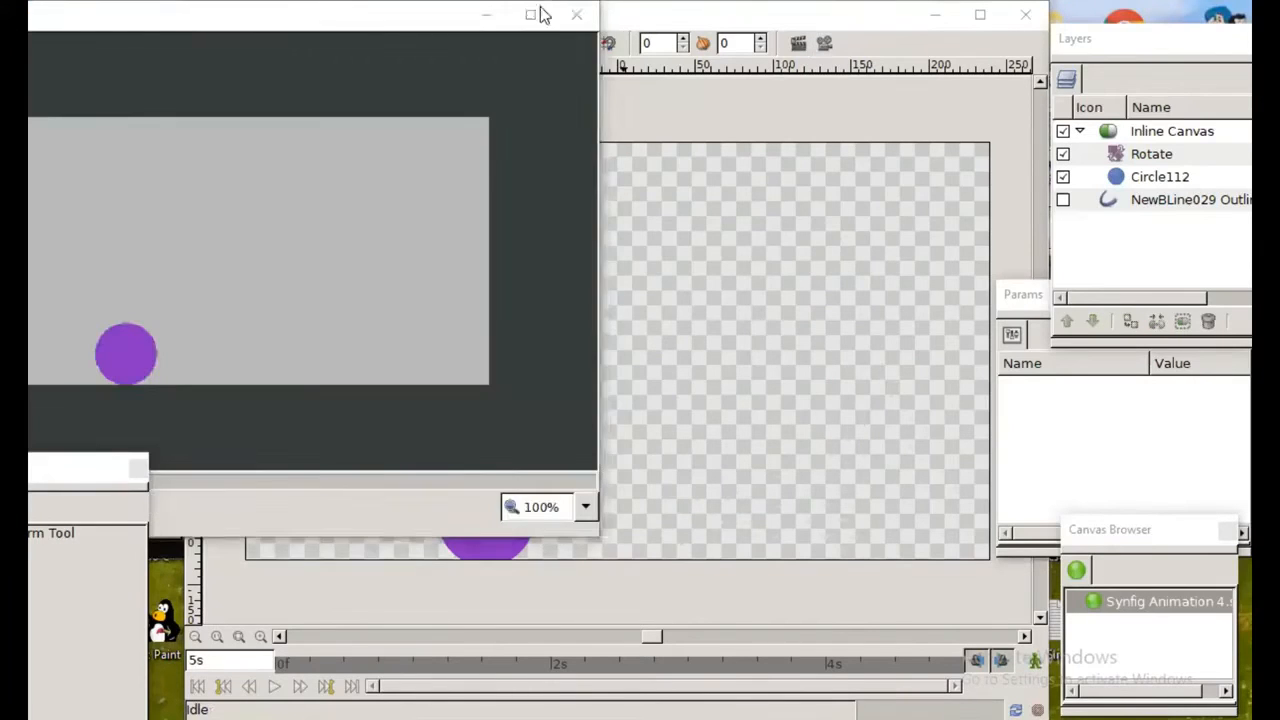
click(538, 12)
click(1178, 10)
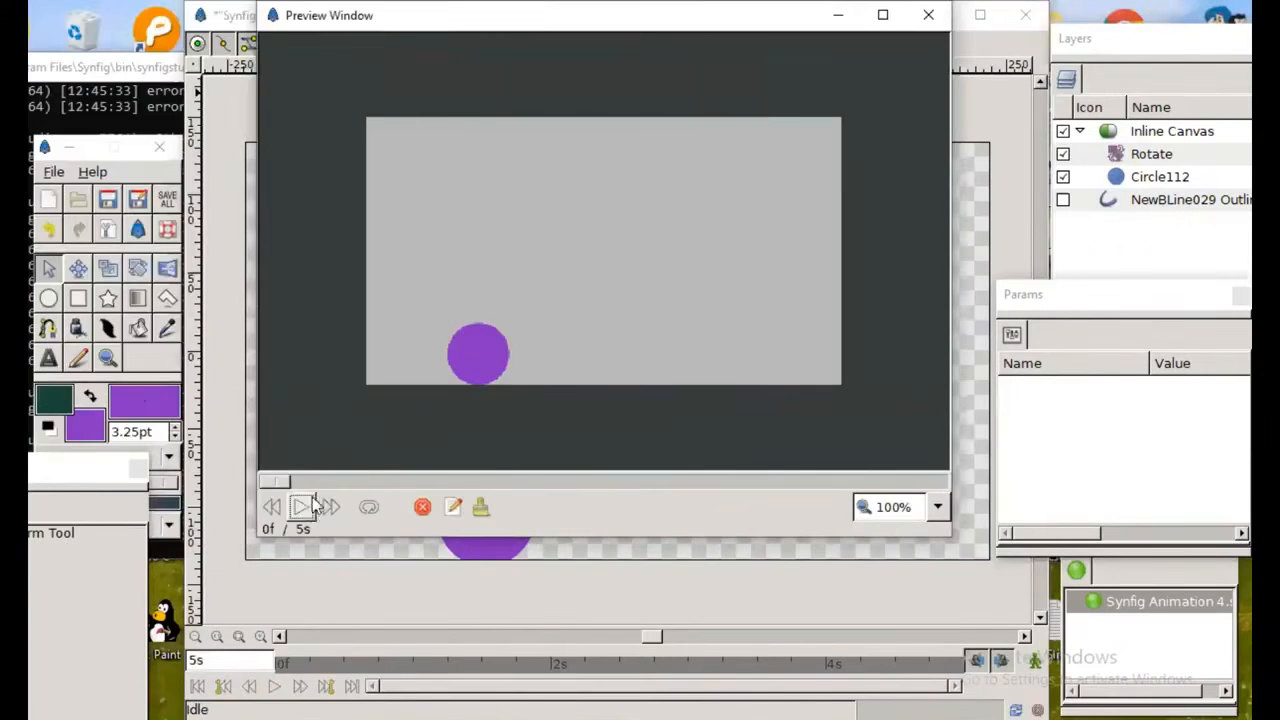
click(303, 506)
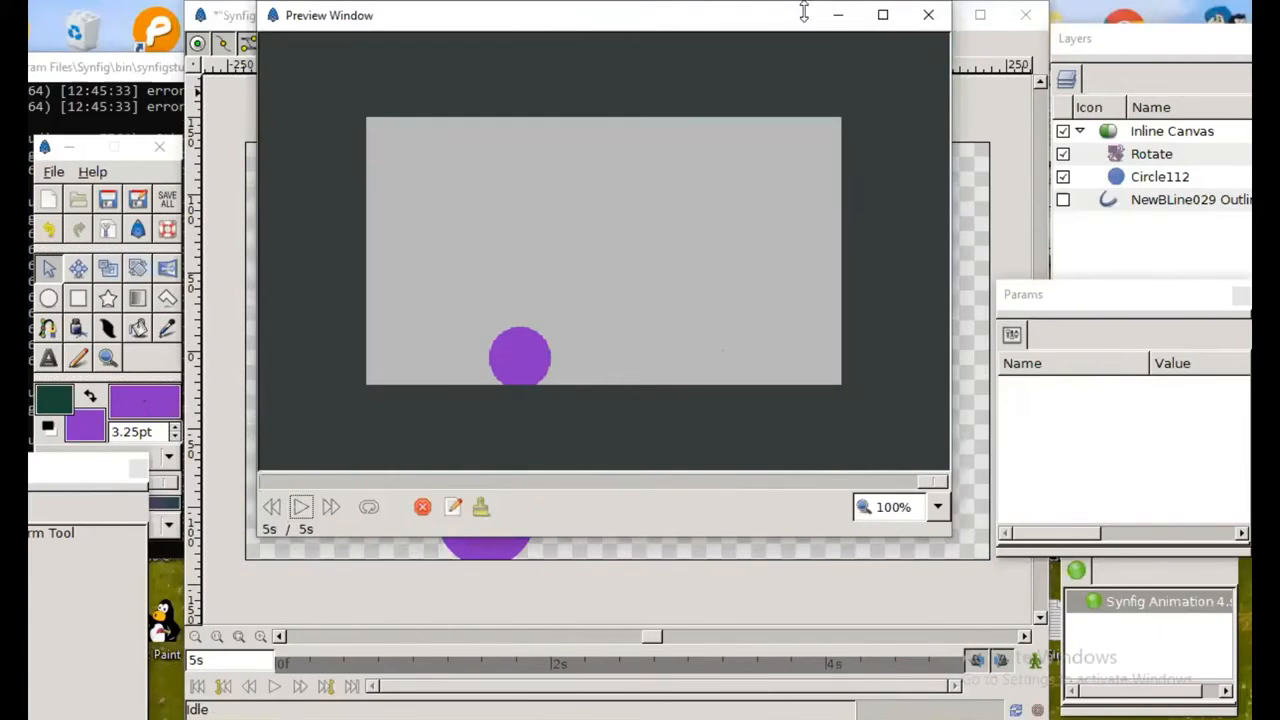
click(927, 14)
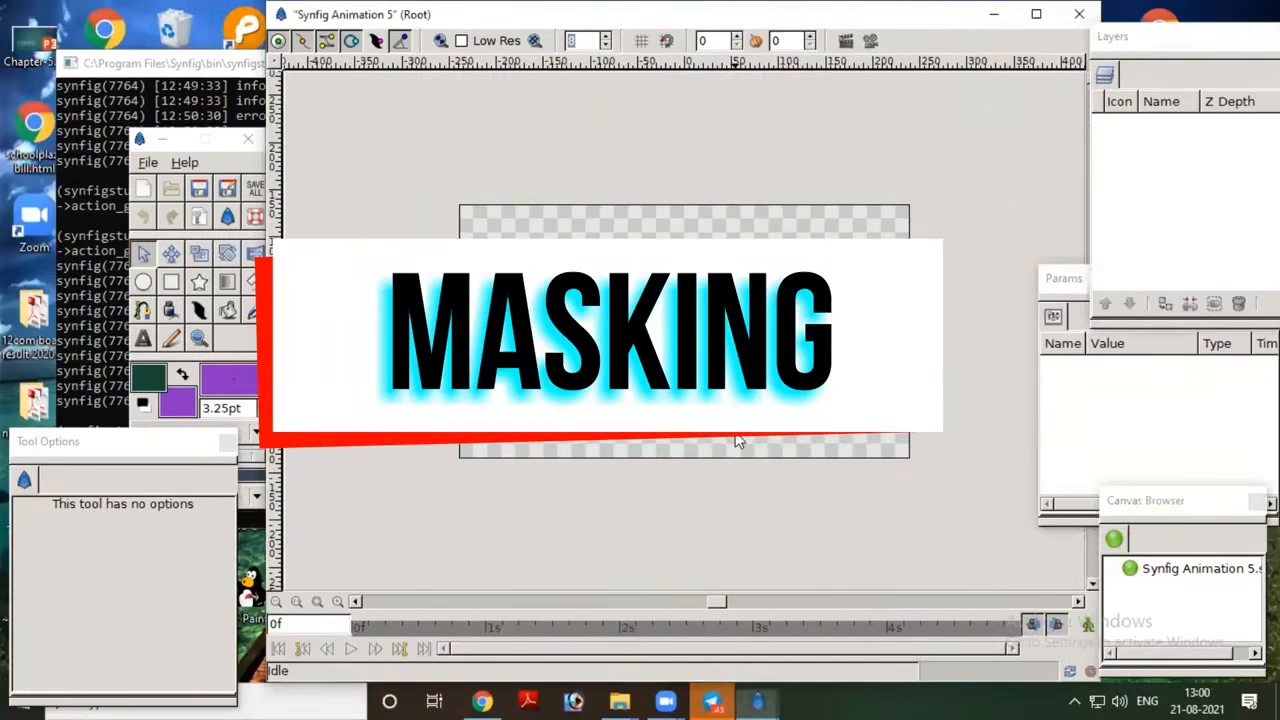
Step: Import Landscape-Color.jpg from the sample images folder into the empty Synfig Animation 5 canvas
scroll(737, 441, up, 2)
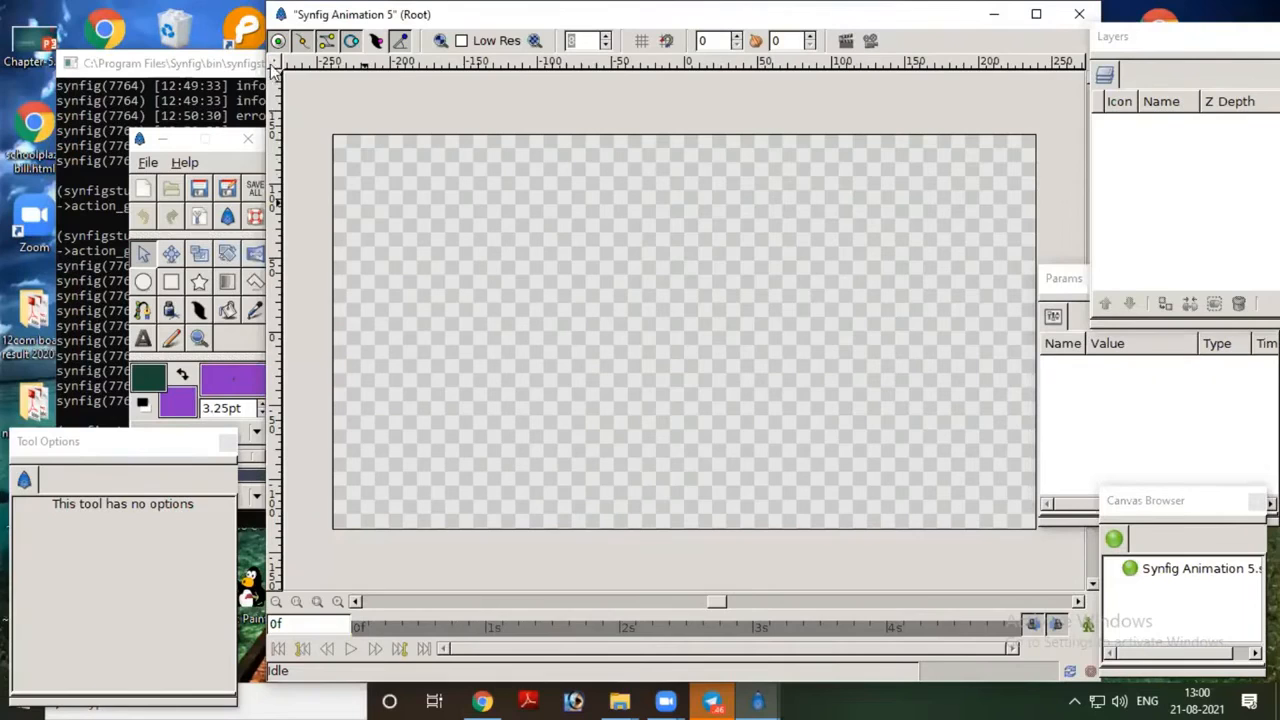
click(276, 64)
mouse_move(300, 75)
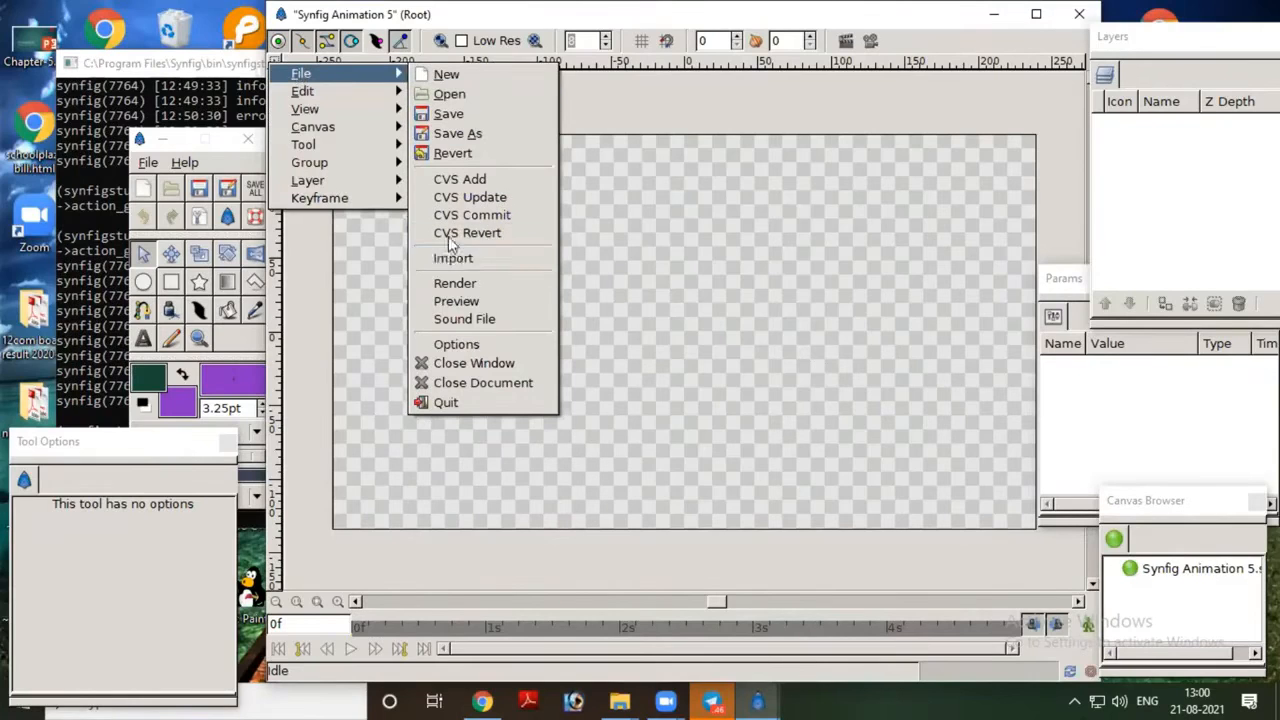
click(269, 60)
click(268, 57)
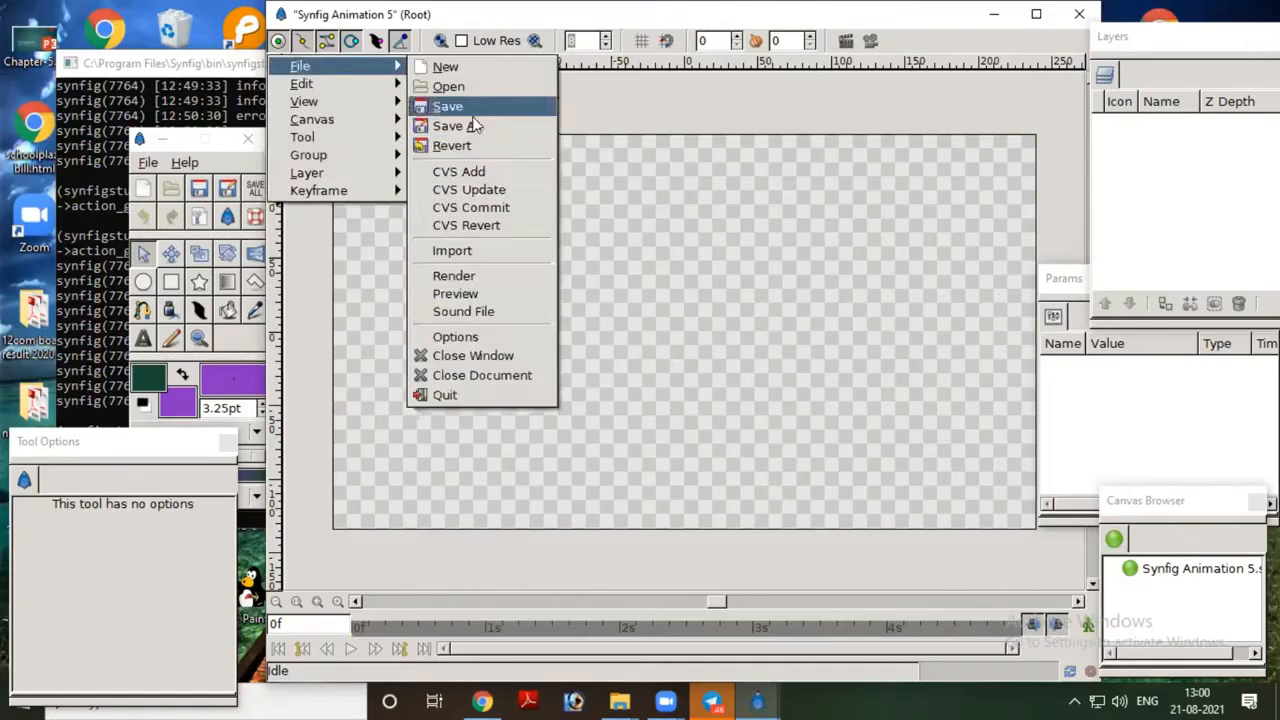
click(491, 249)
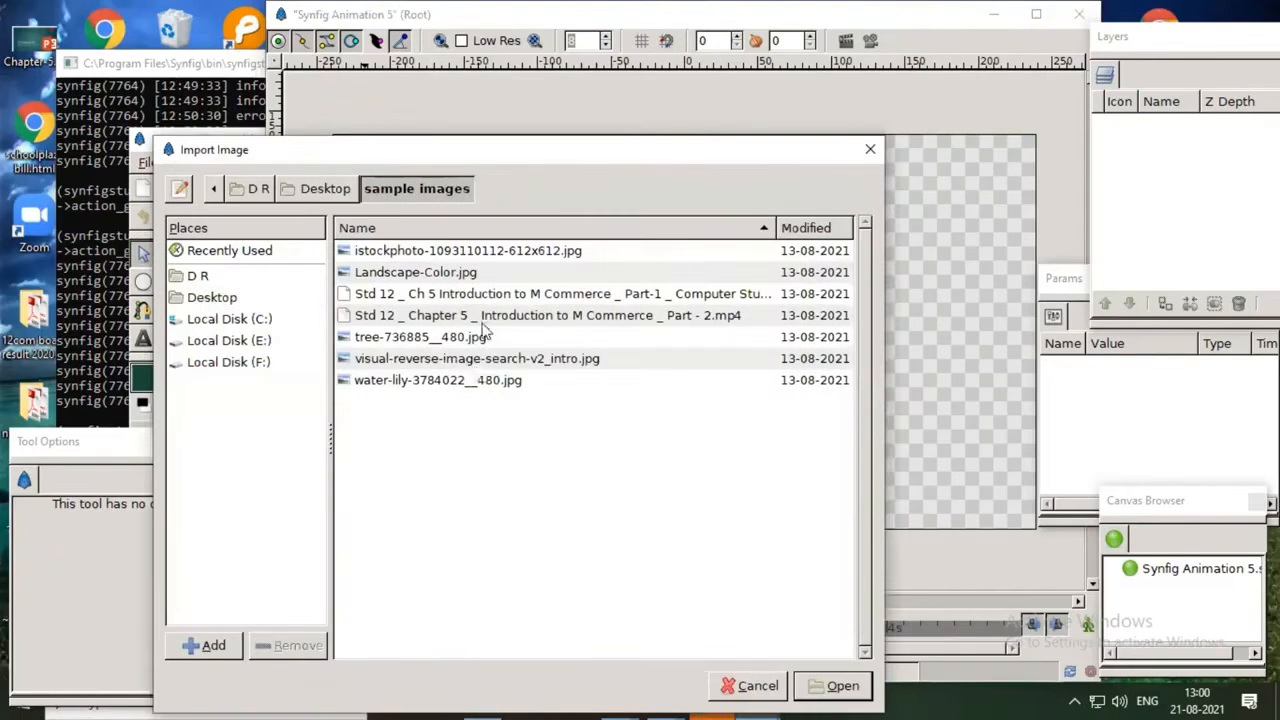
click(501, 275)
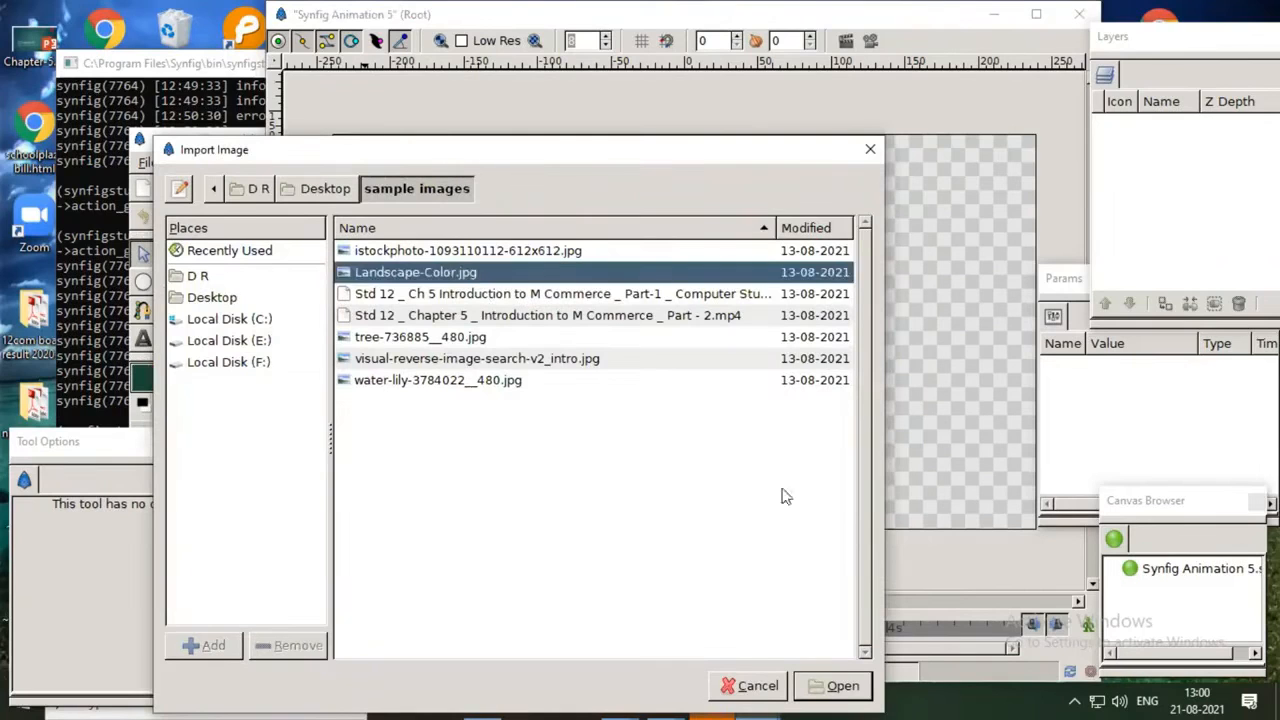
click(840, 687)
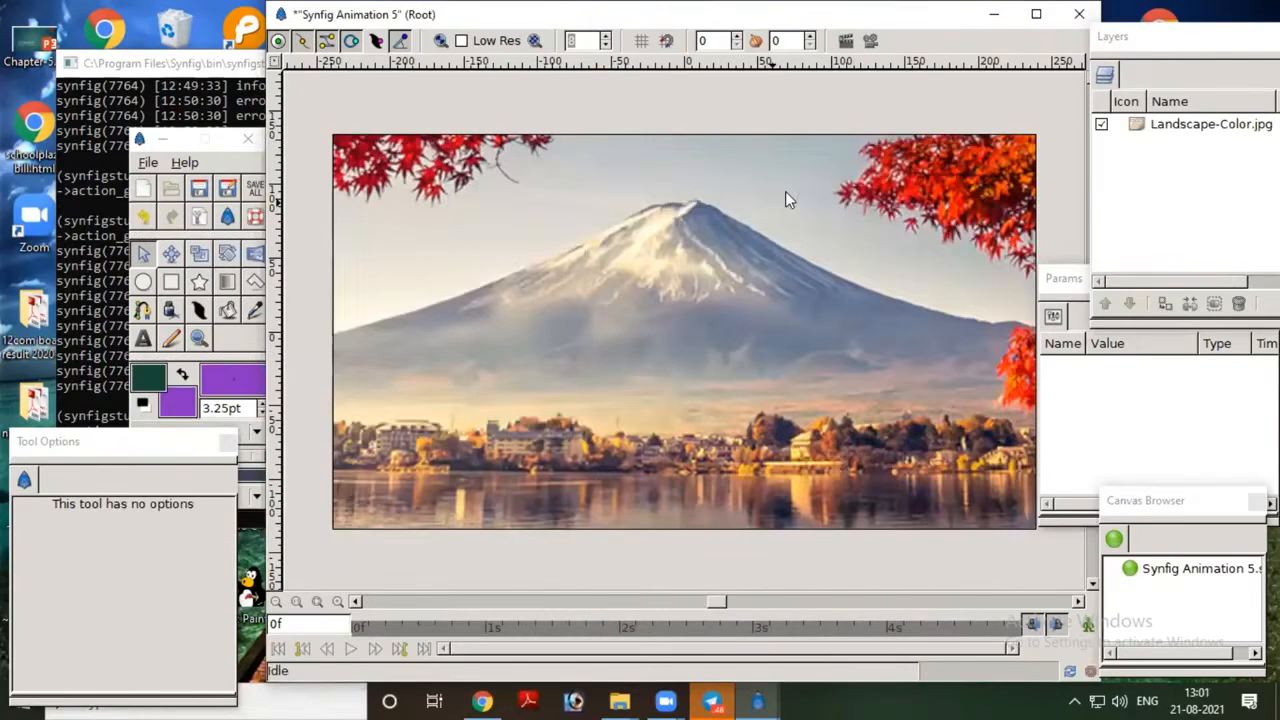
Step: Shrink the landscape image by its corner handles to about 390 pt wide, roughly matching the canvas height
click(785, 191)
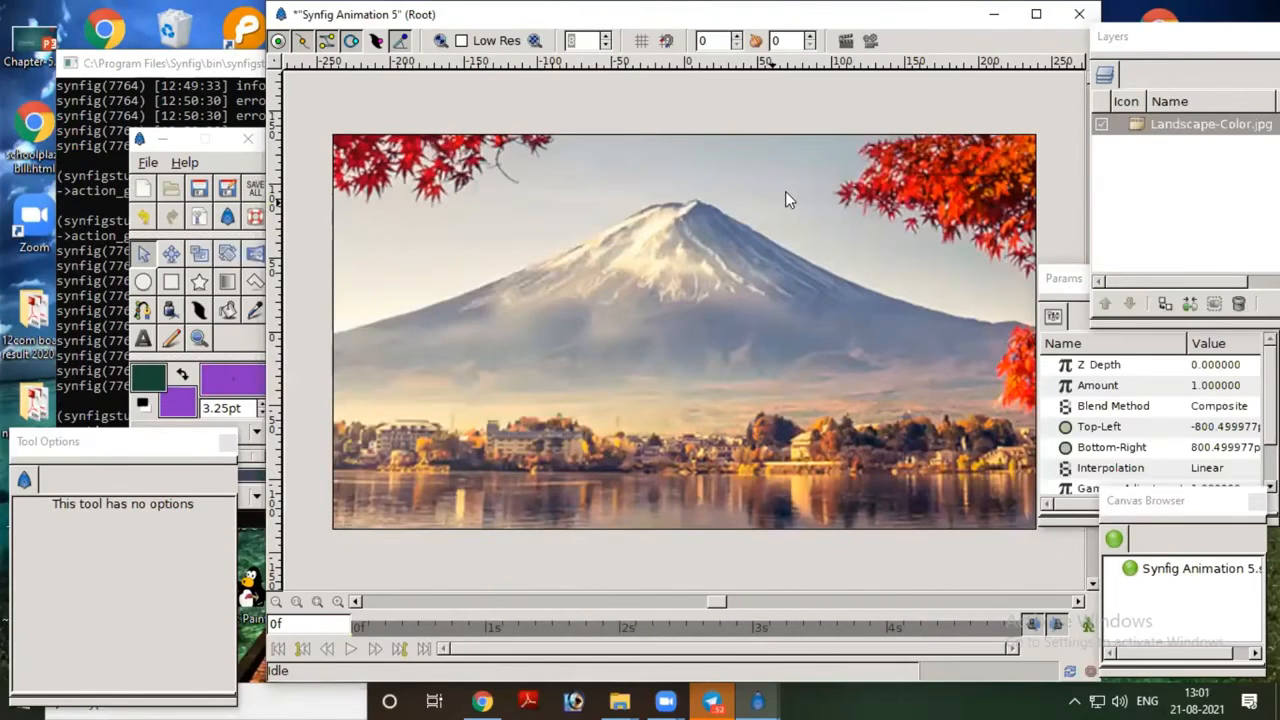
key(minus)
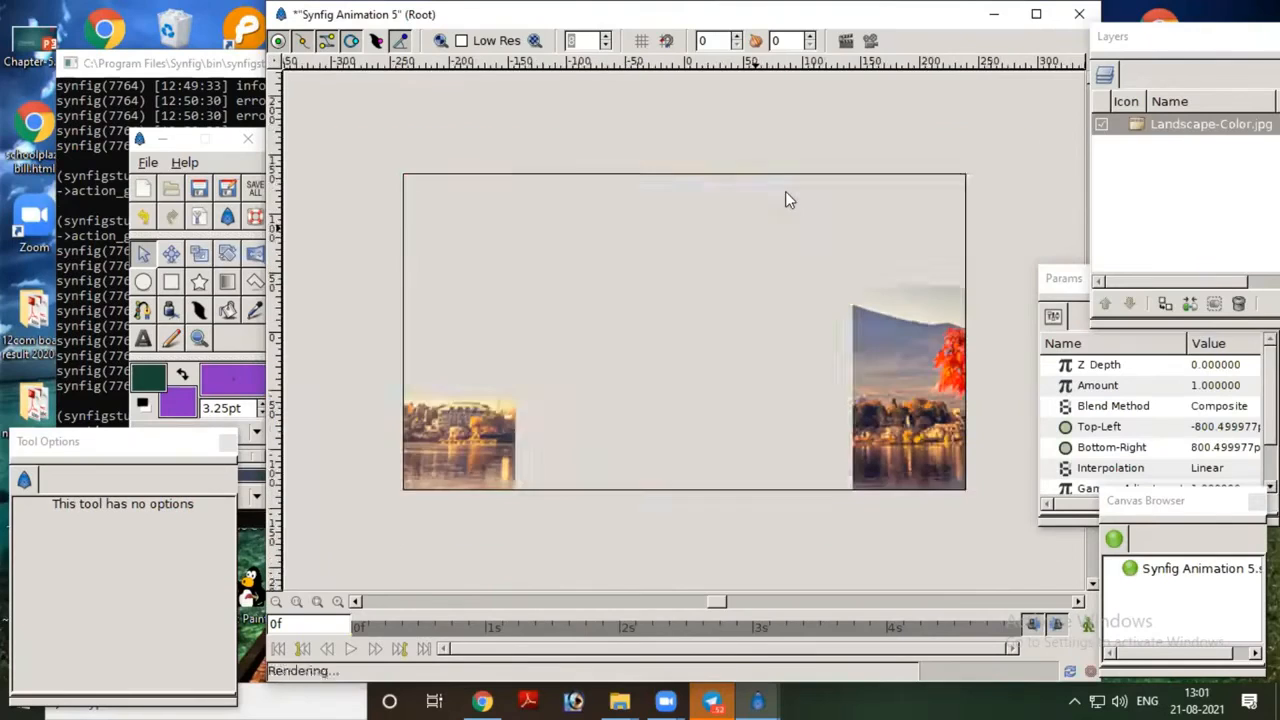
key(minus)
key(minus)
key(minus)
key(minus)
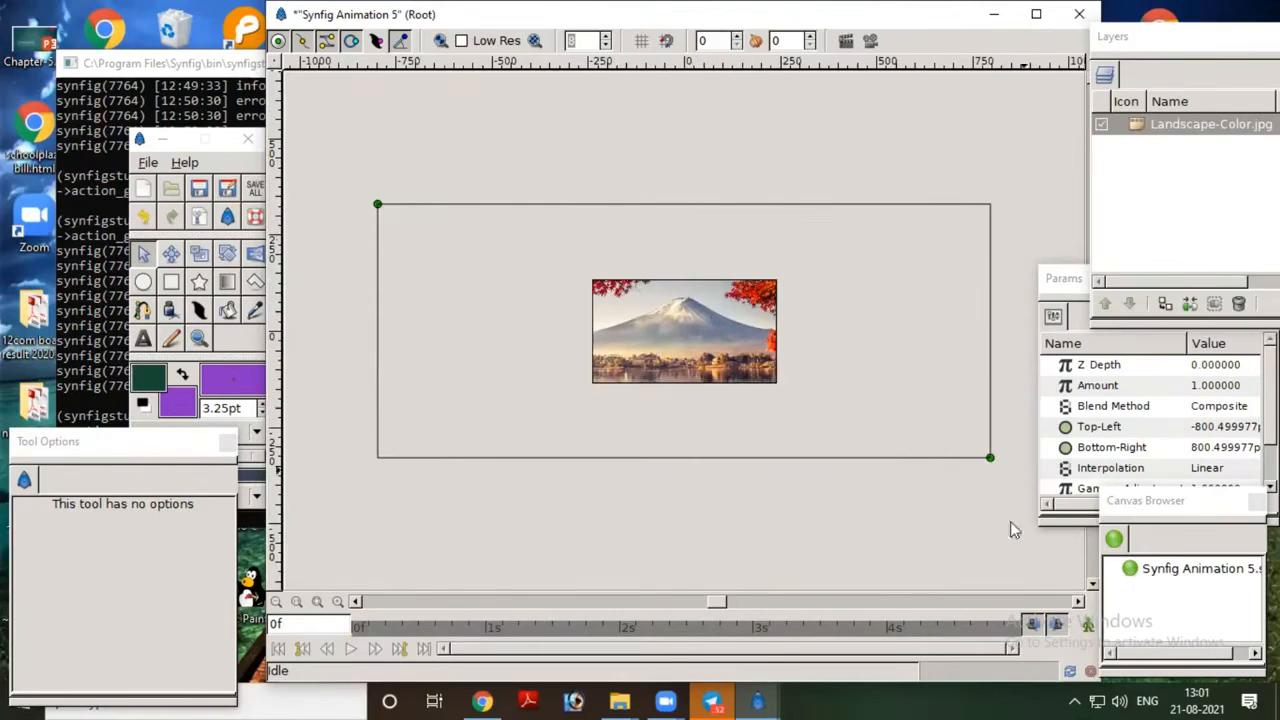
drag(379, 206, 609, 280)
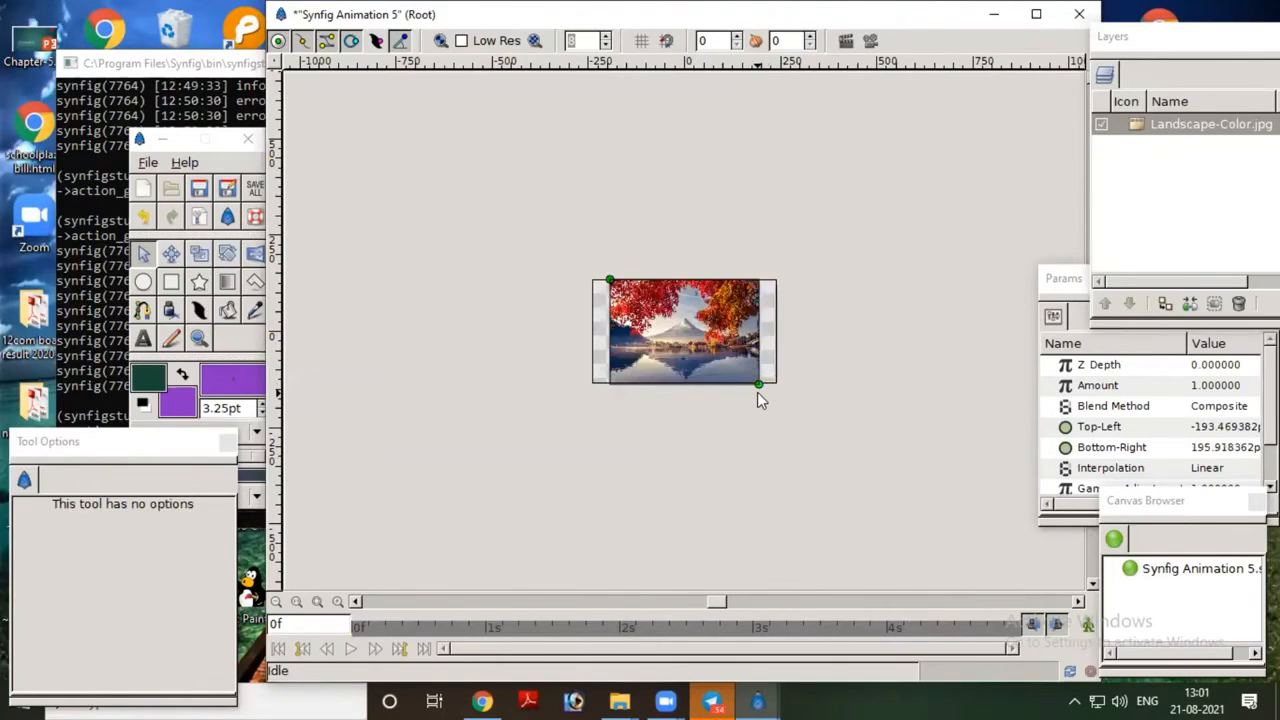
Step: Fine-tune the landscape image's bottom-right corner so that it meets the canvas's lower edge
key(ctrl+plus)
key(ctrl+plus)
key(ctrl+plus)
key(ctrl+plus)
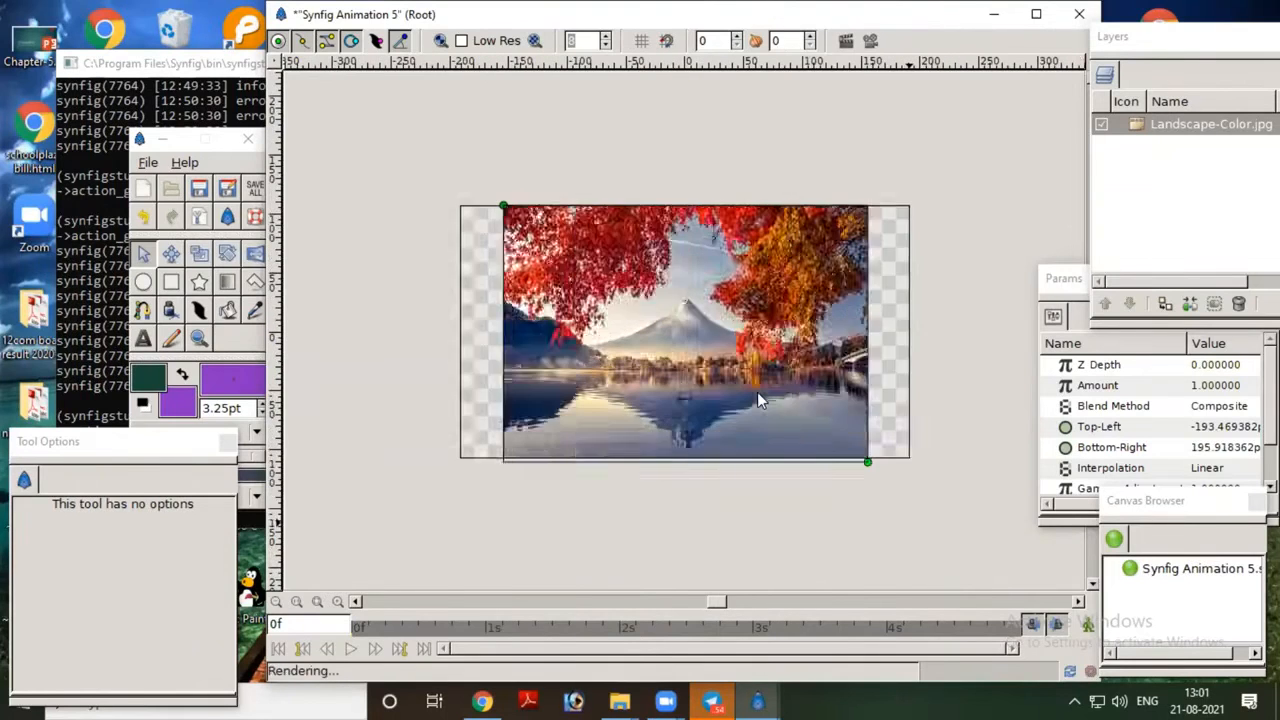
key(ctrl+plus)
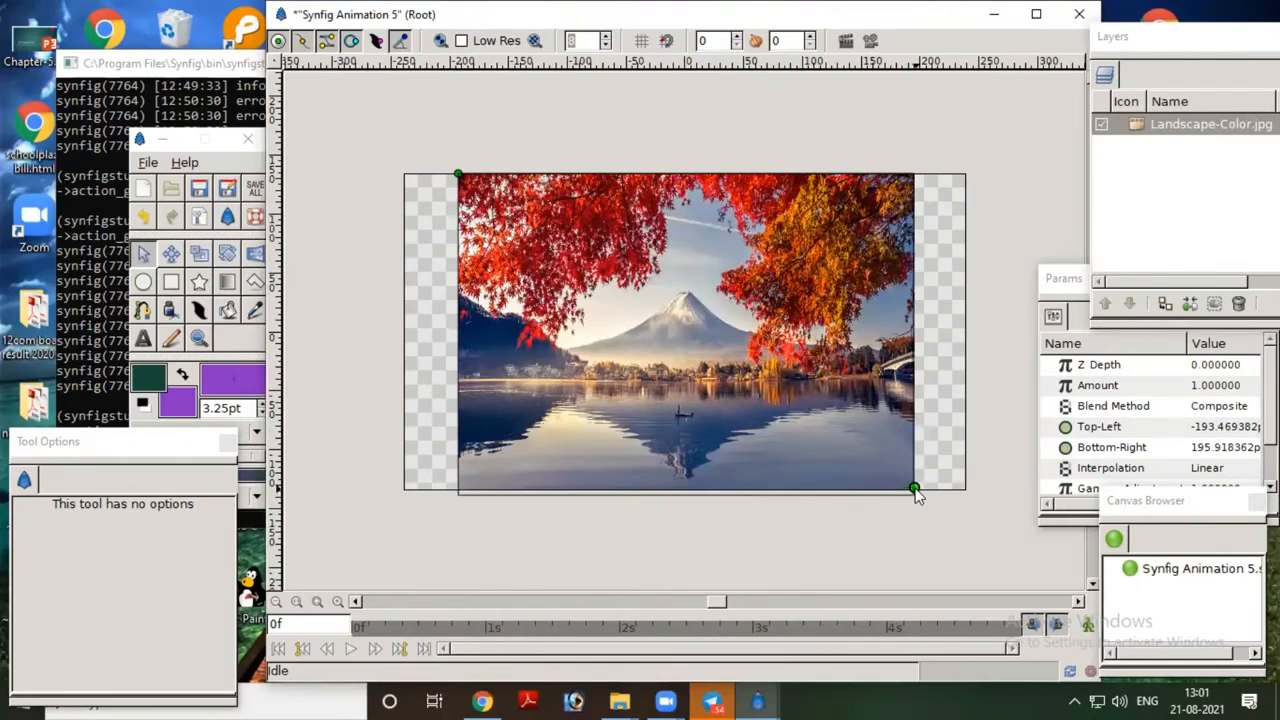
drag(914, 490, 915, 488)
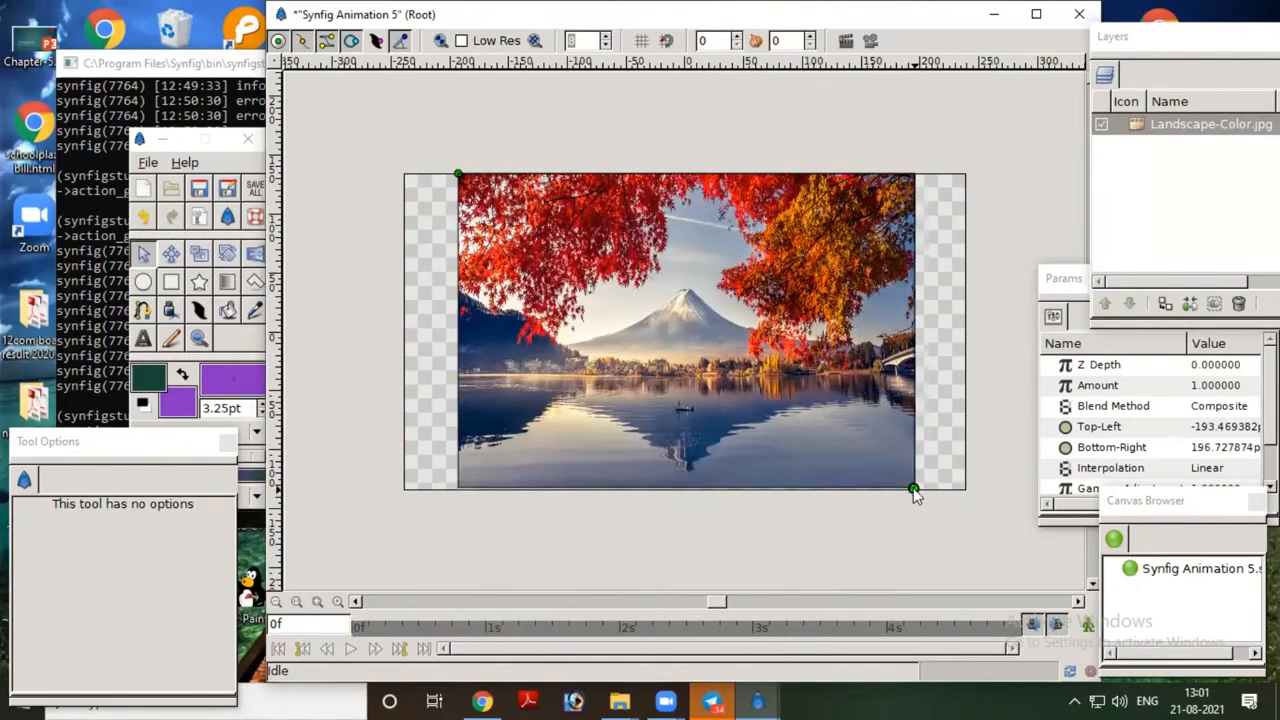
Step: Nudge the landscape image's bottom-right corner to about 196 pt horizontally, flush with the canvas's lower edge
drag(913, 491, 912, 489)
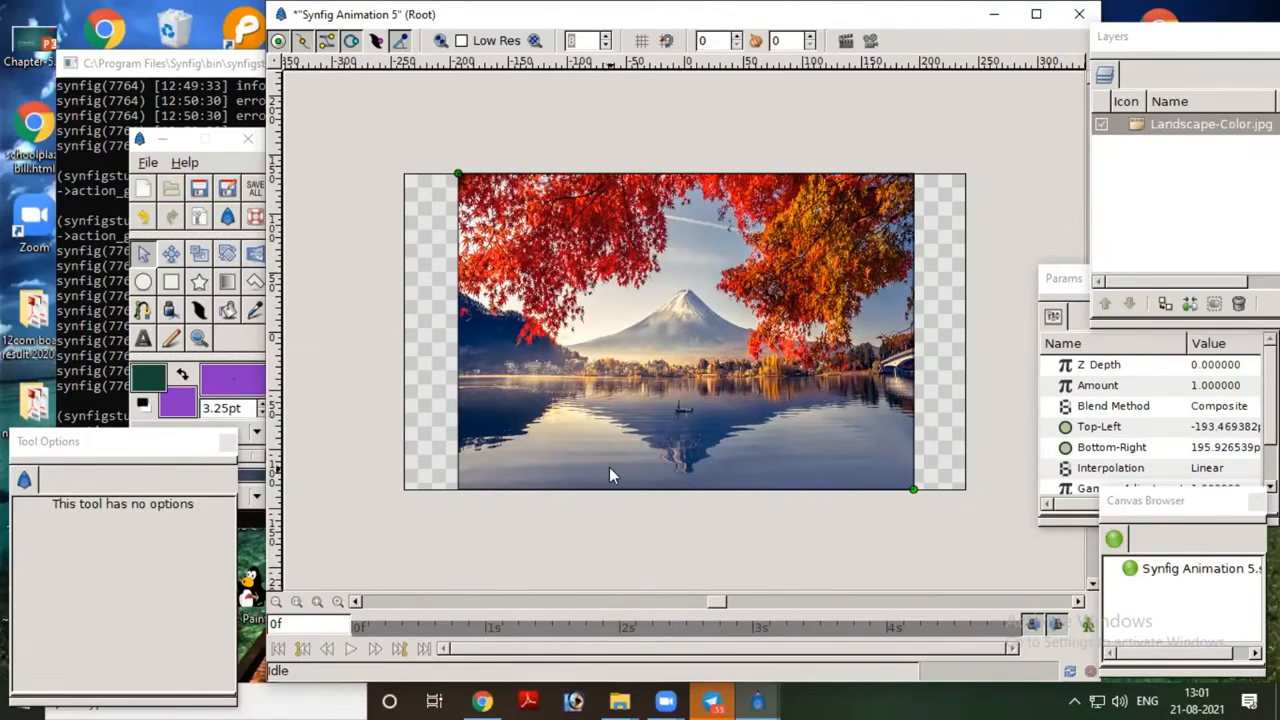
Step: Swap the outline and fill colours and start a dark green polygon region through the landscape image's four corners, clockwise from bottom-left
click(253, 284)
click(181, 374)
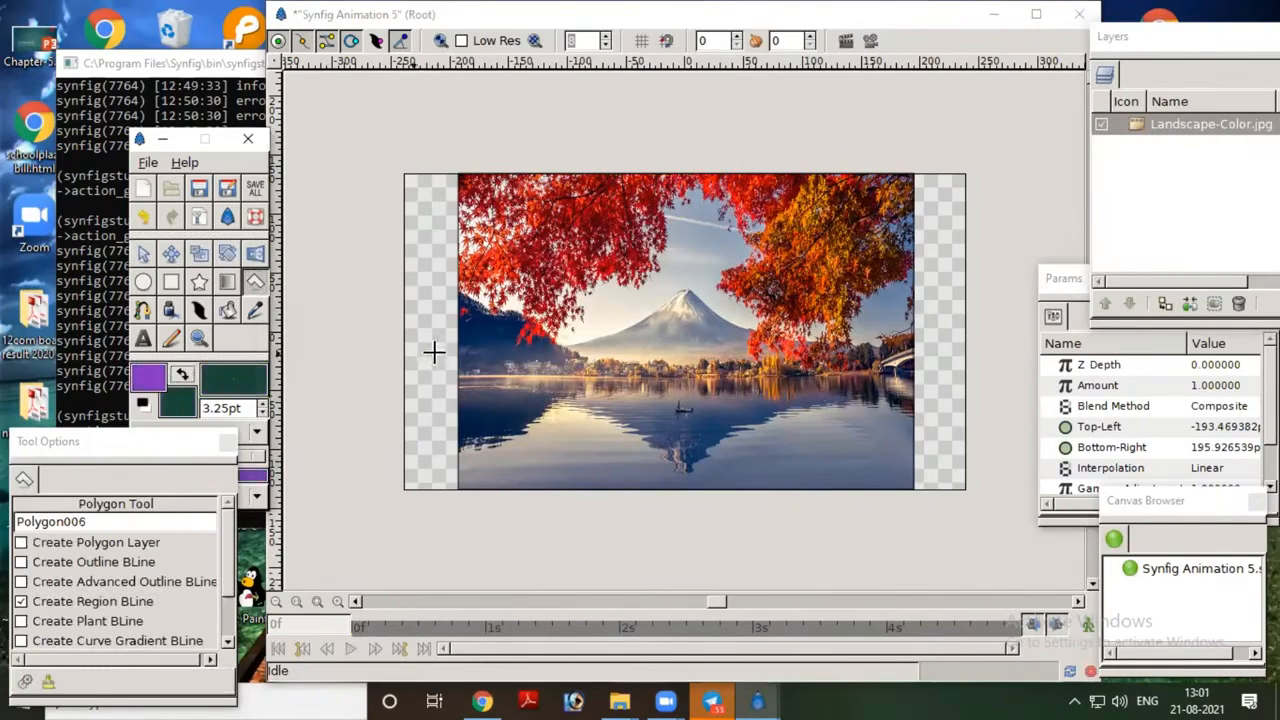
click(456, 489)
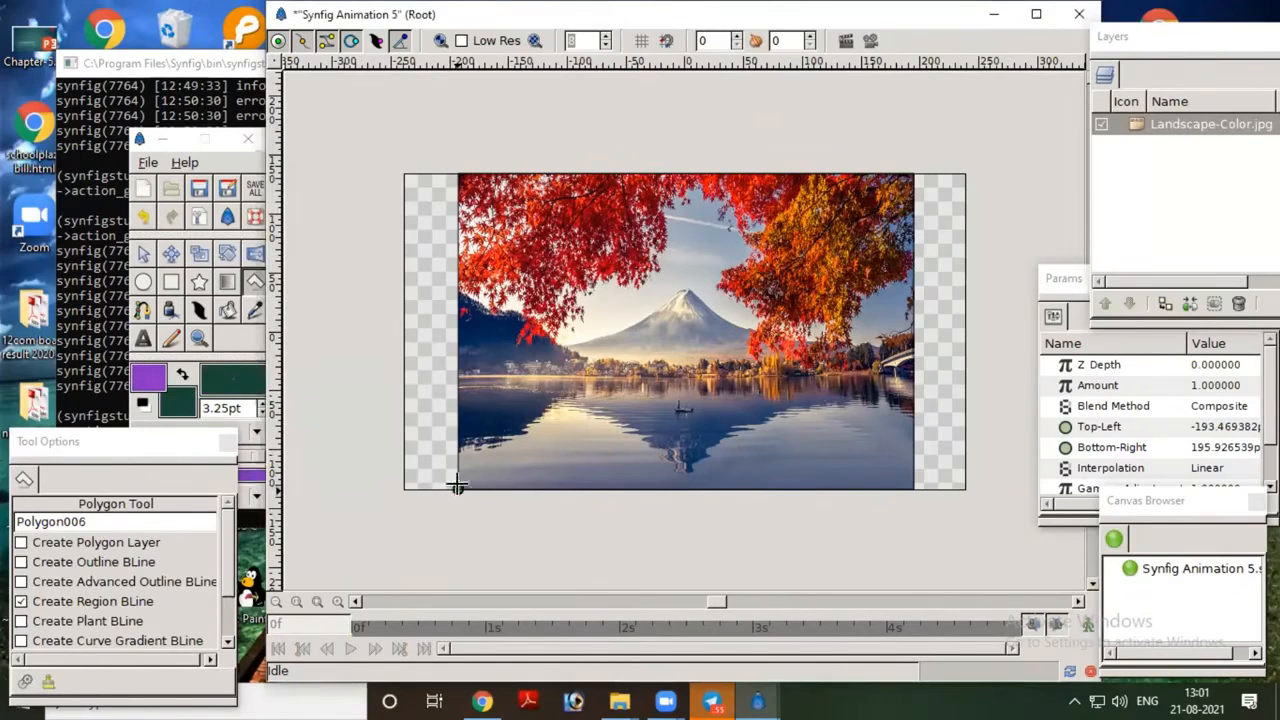
click(456, 173)
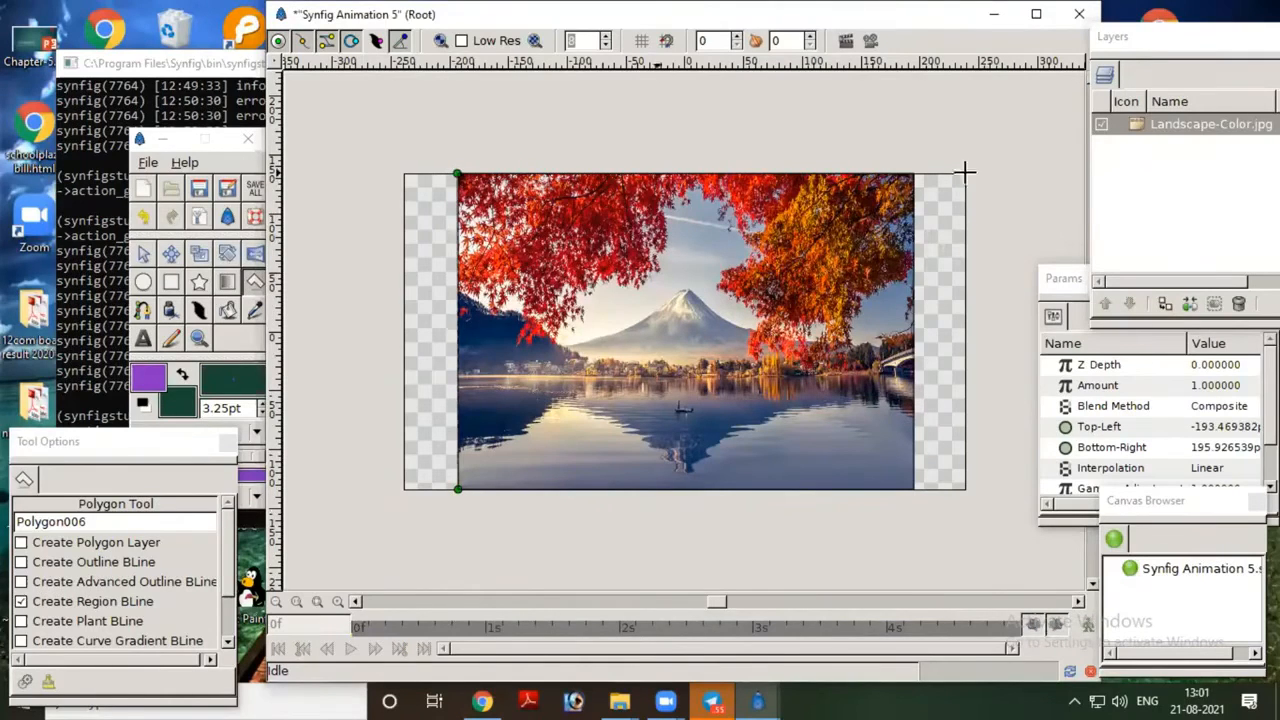
click(913, 175)
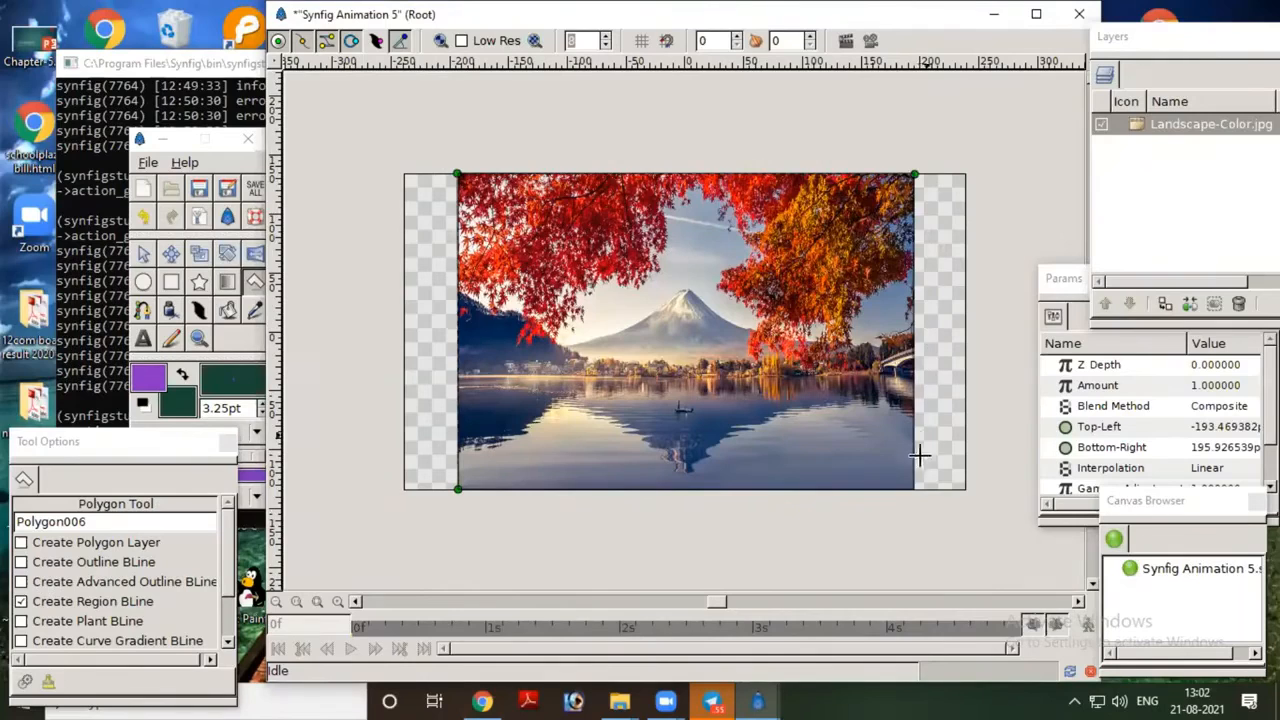
click(913, 488)
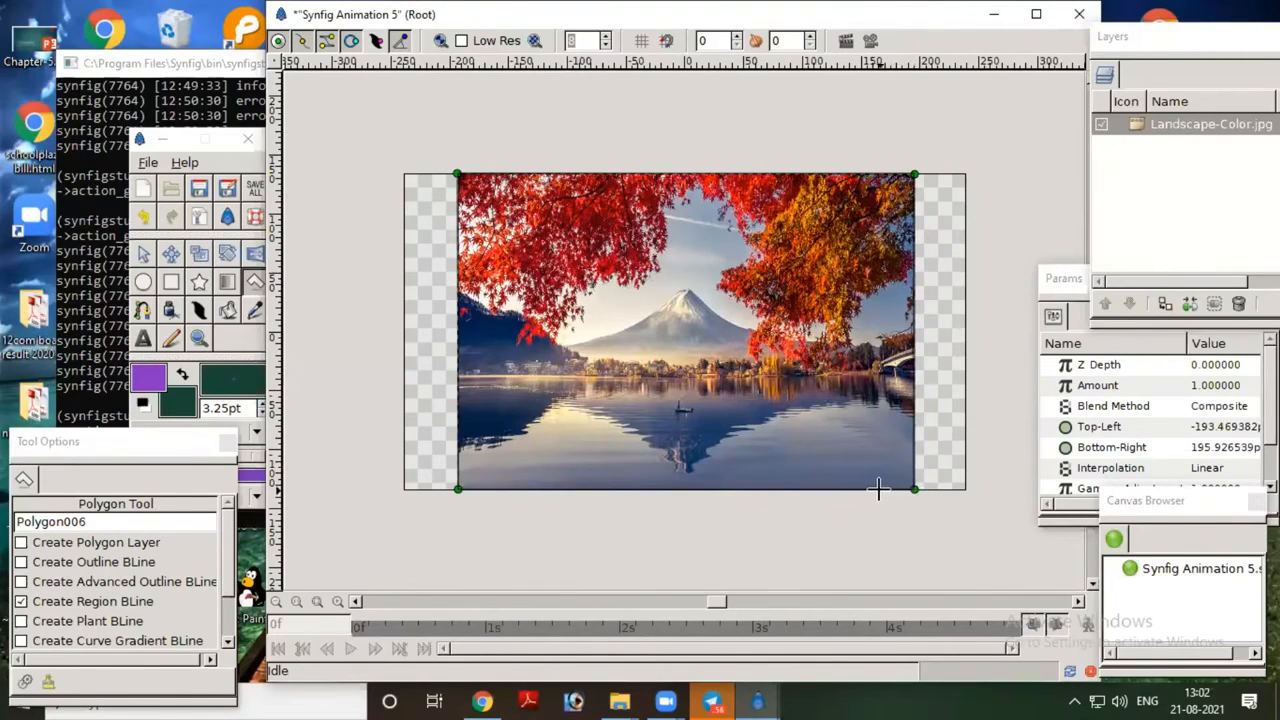
Step: Trace the polygon's inner edge as a window opening with two bevelled upper corners, and close it at the image's bottom-left corner
click(872, 488)
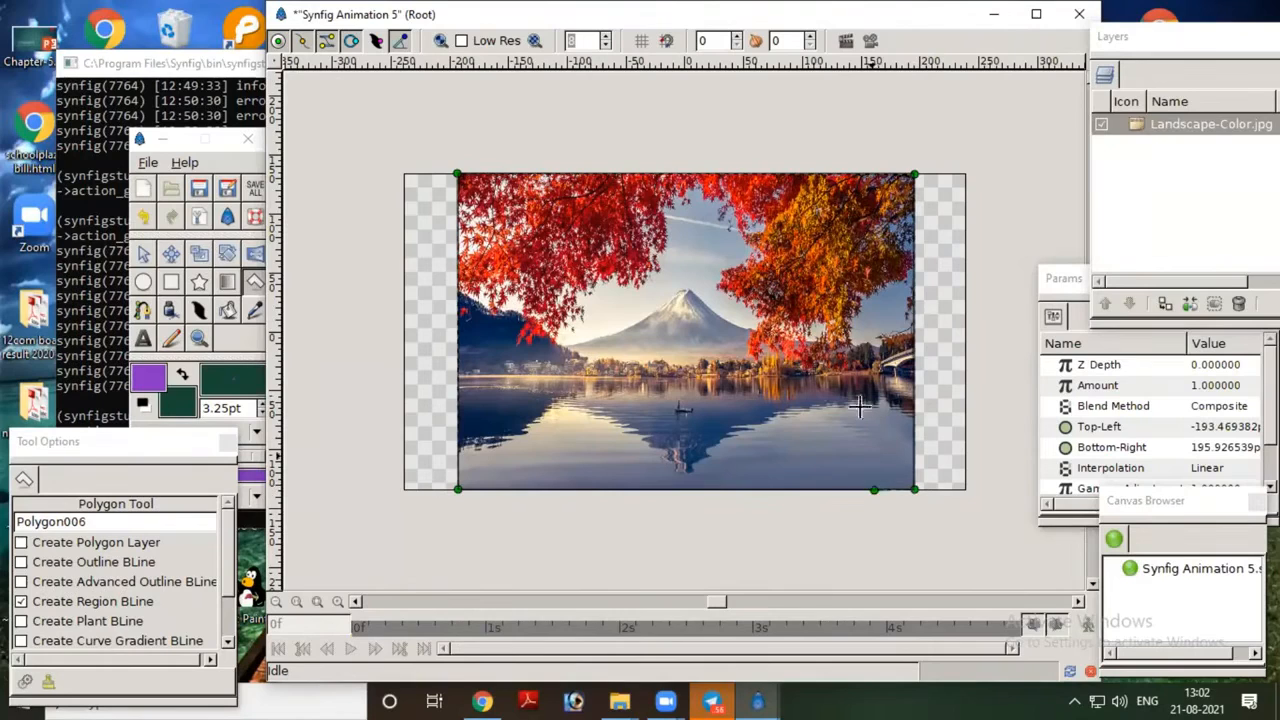
click(875, 258)
click(836, 215)
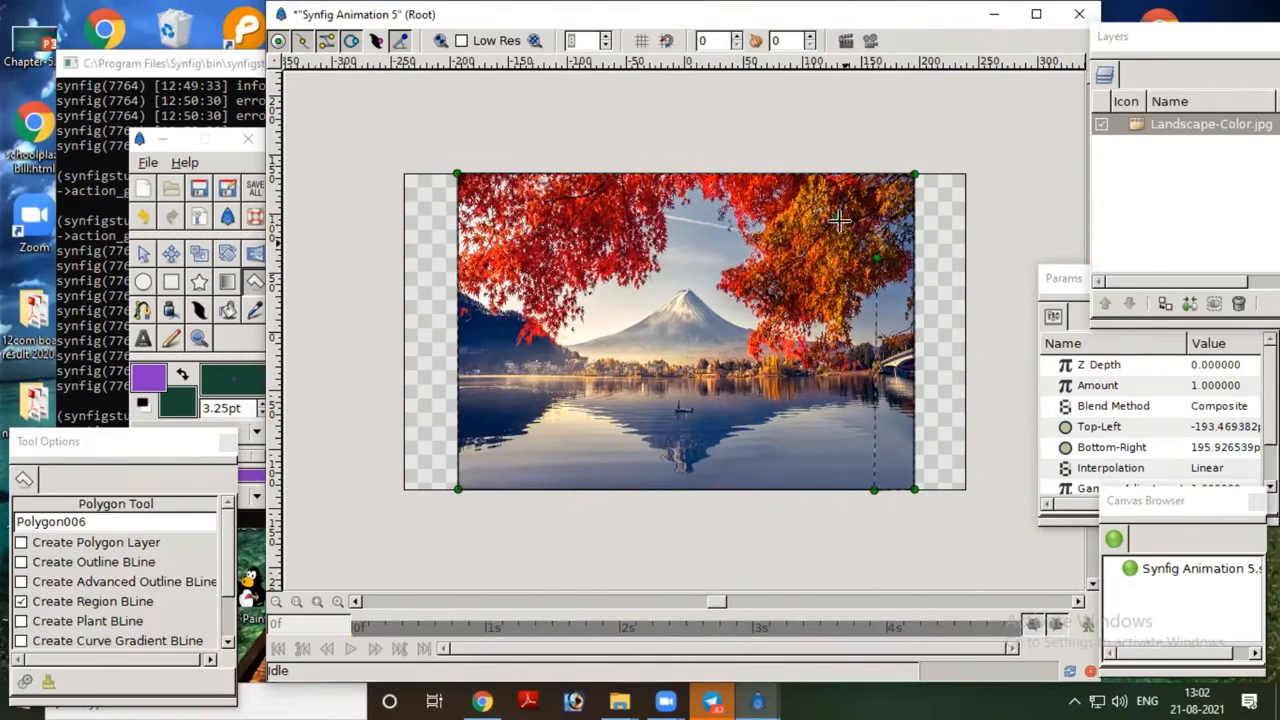
click(543, 219)
click(516, 256)
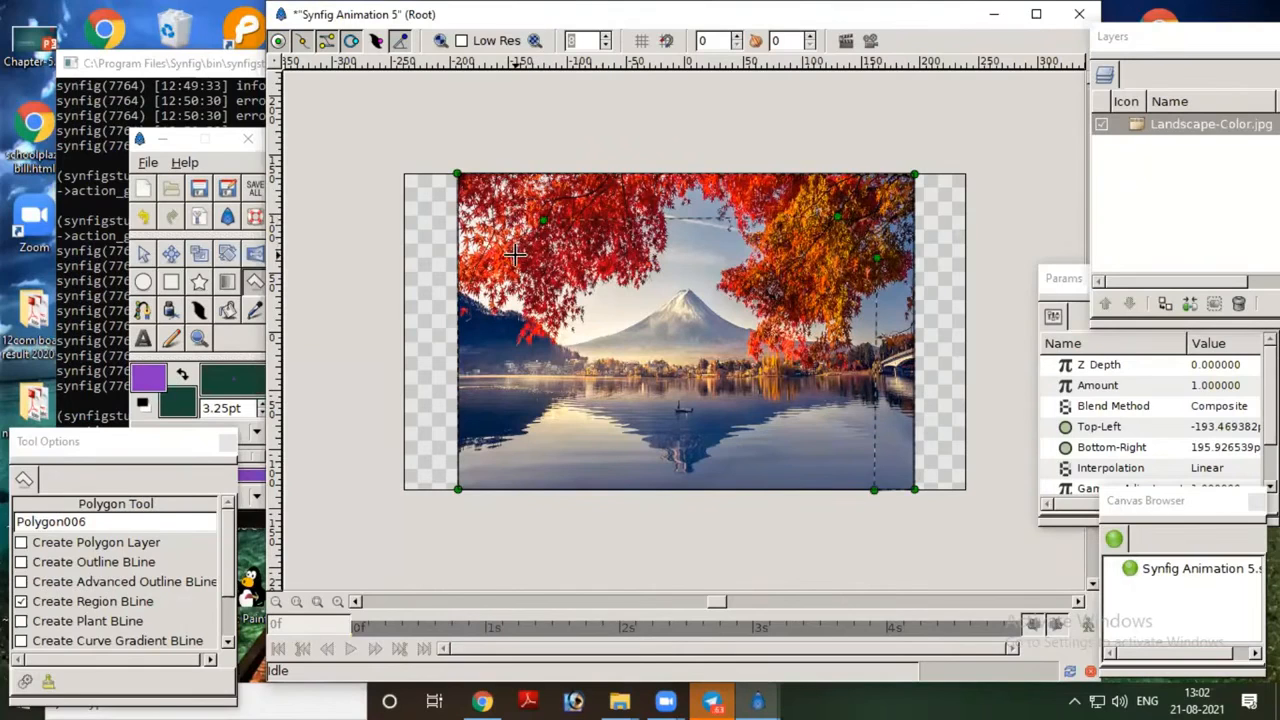
click(506, 488)
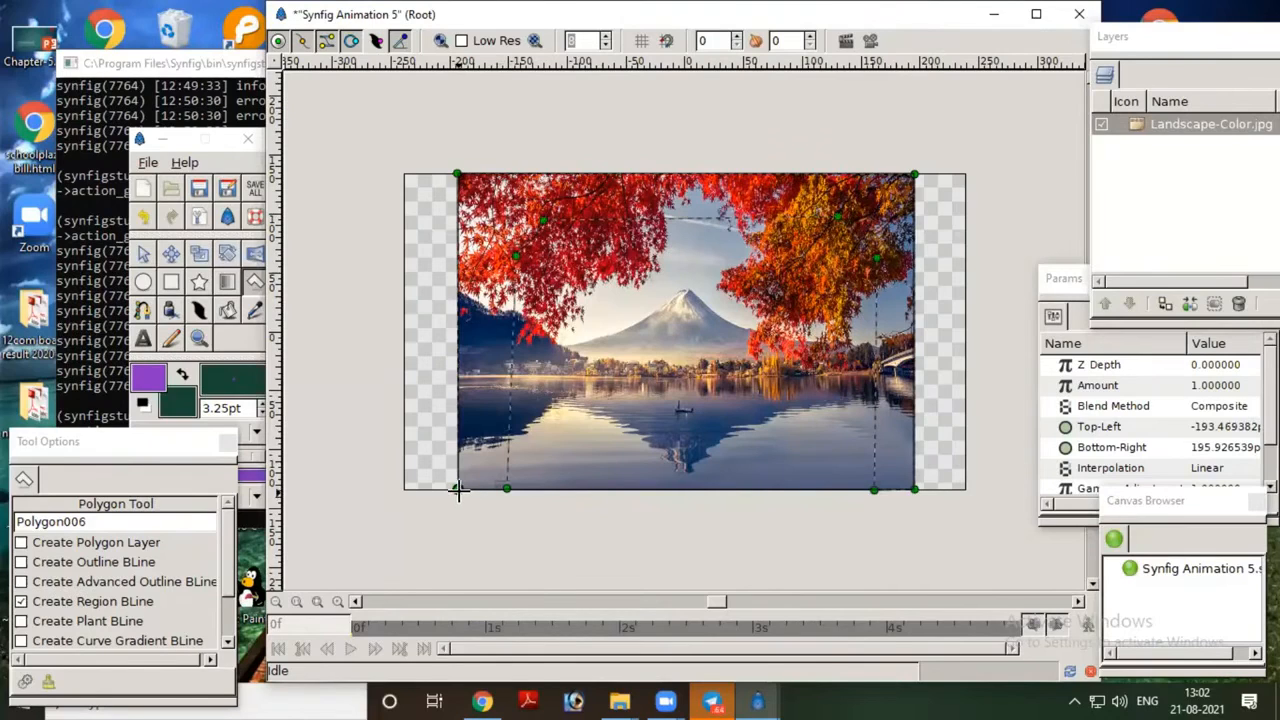
click(457, 489)
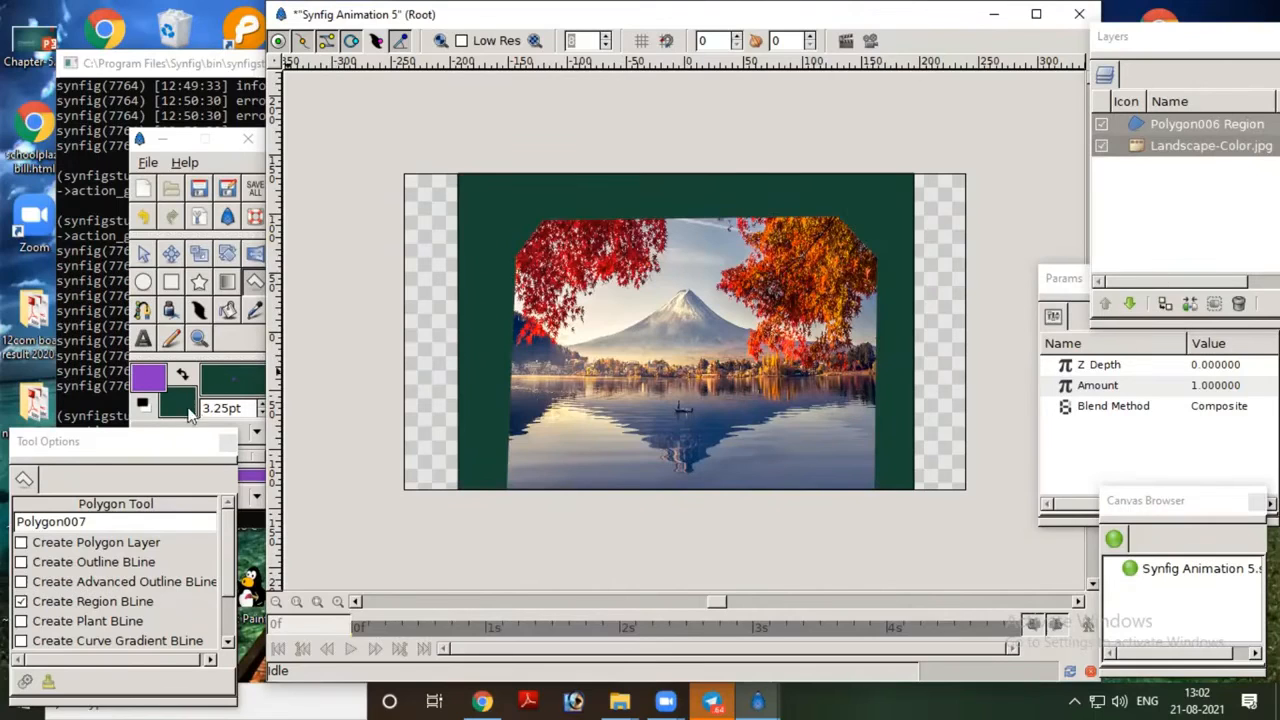
Step: Set the BLine tool to create a region BLine instead of an outline BLine
click(143, 312)
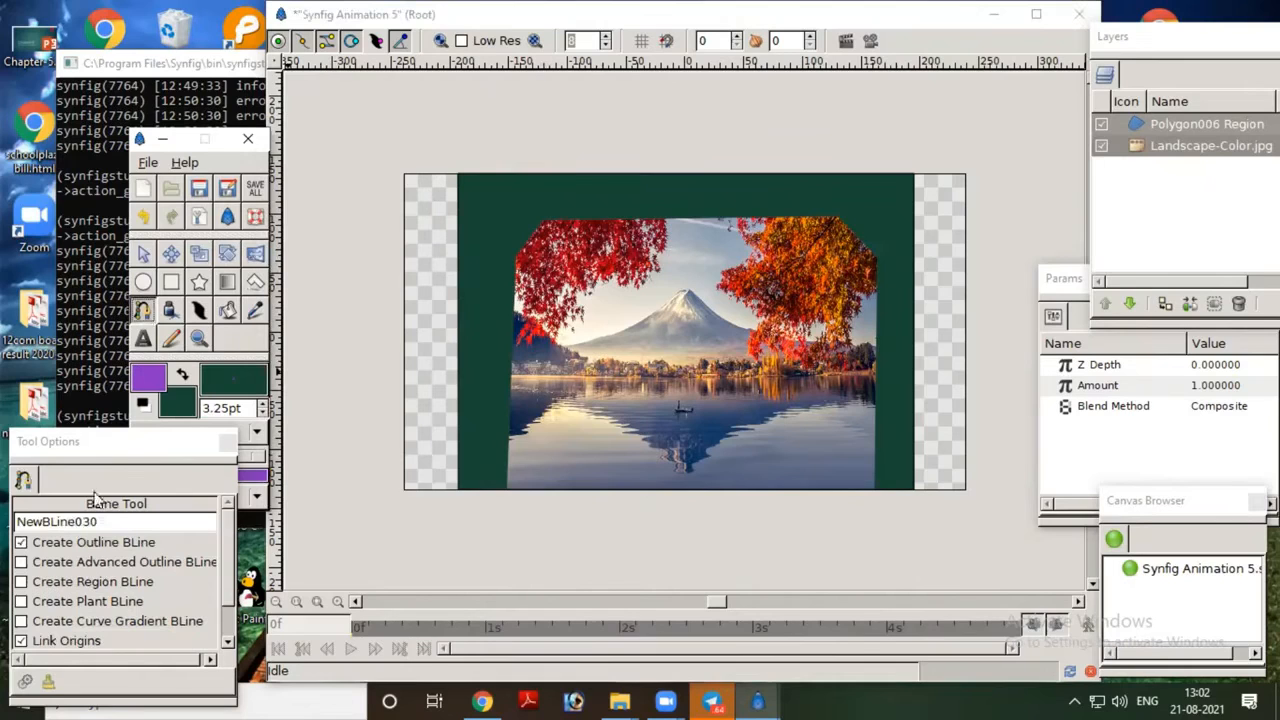
drag(124, 448, 125, 379)
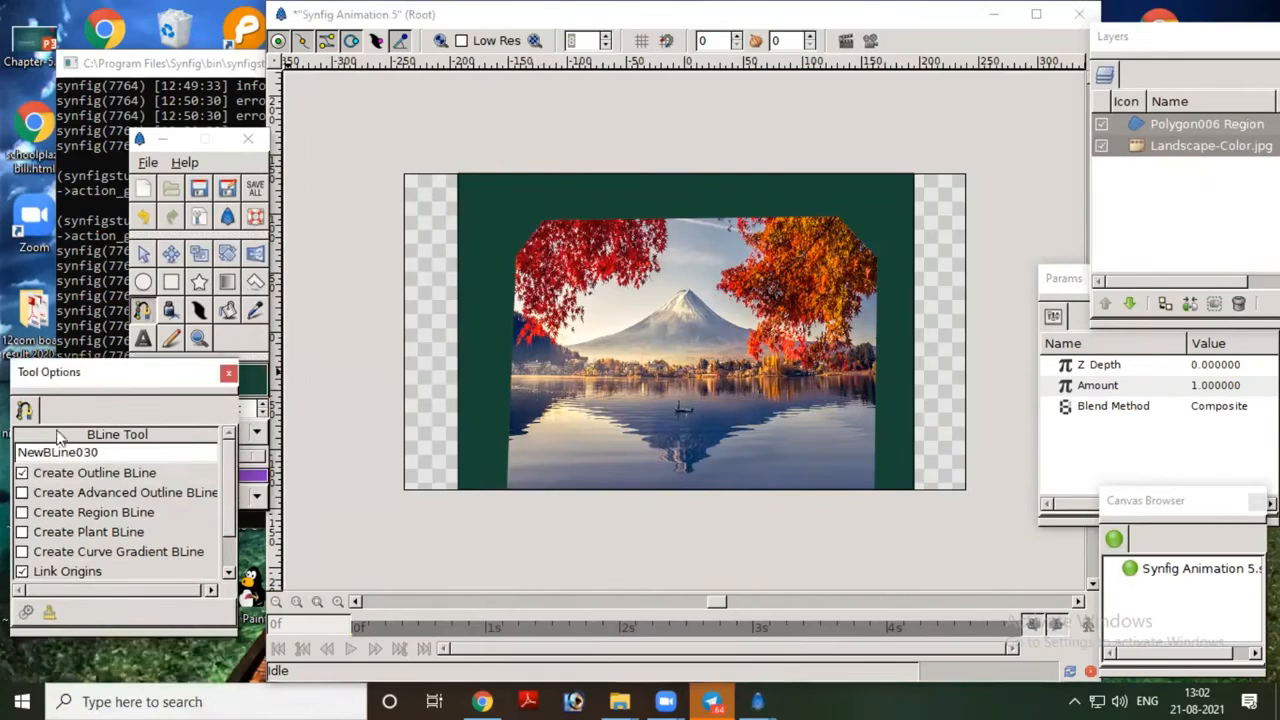
click(88, 476)
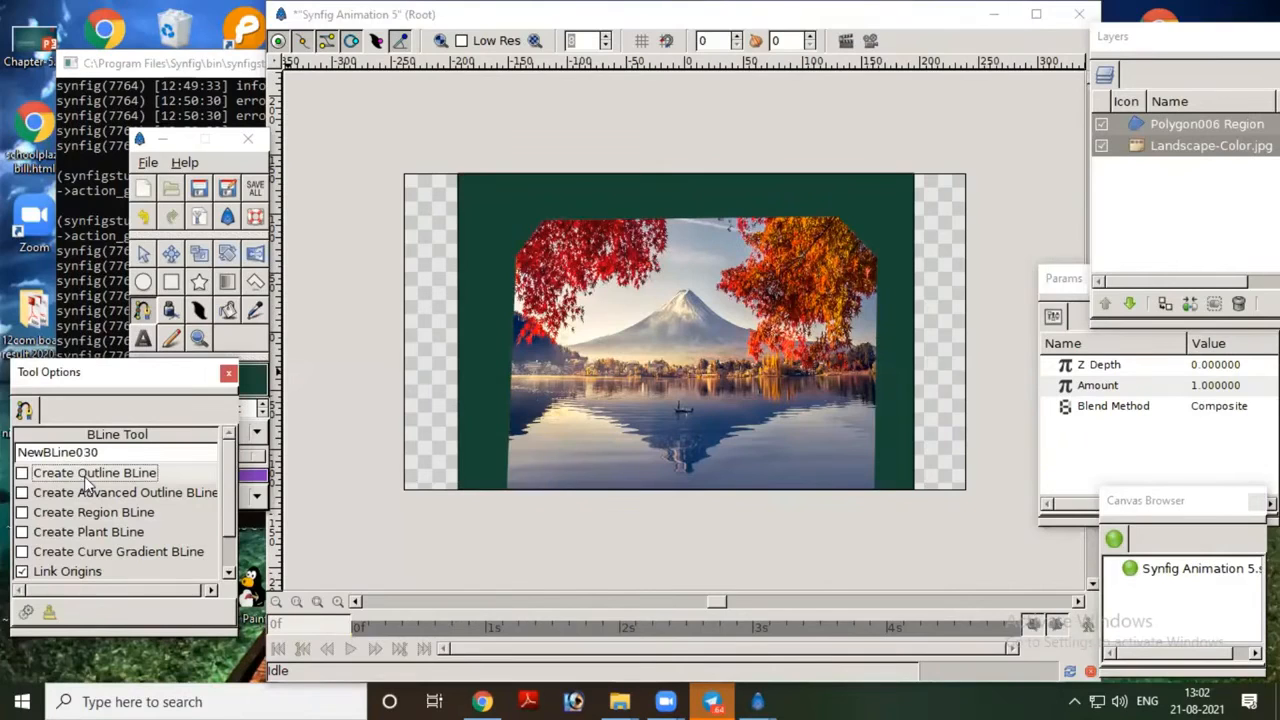
click(97, 514)
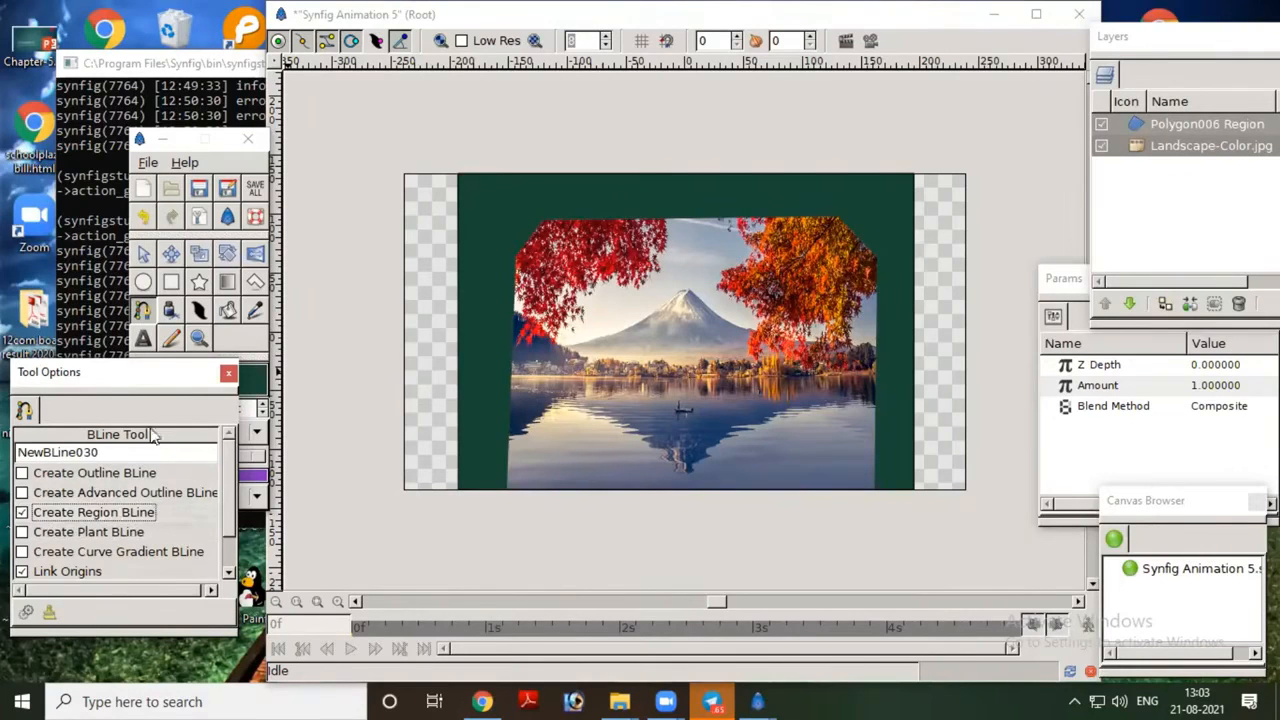
Step: Change the fill colour to a pale blue by raising its red, green and blue values, with green 87.6 and blue 85.2
drag(165, 381, 144, 515)
click(172, 405)
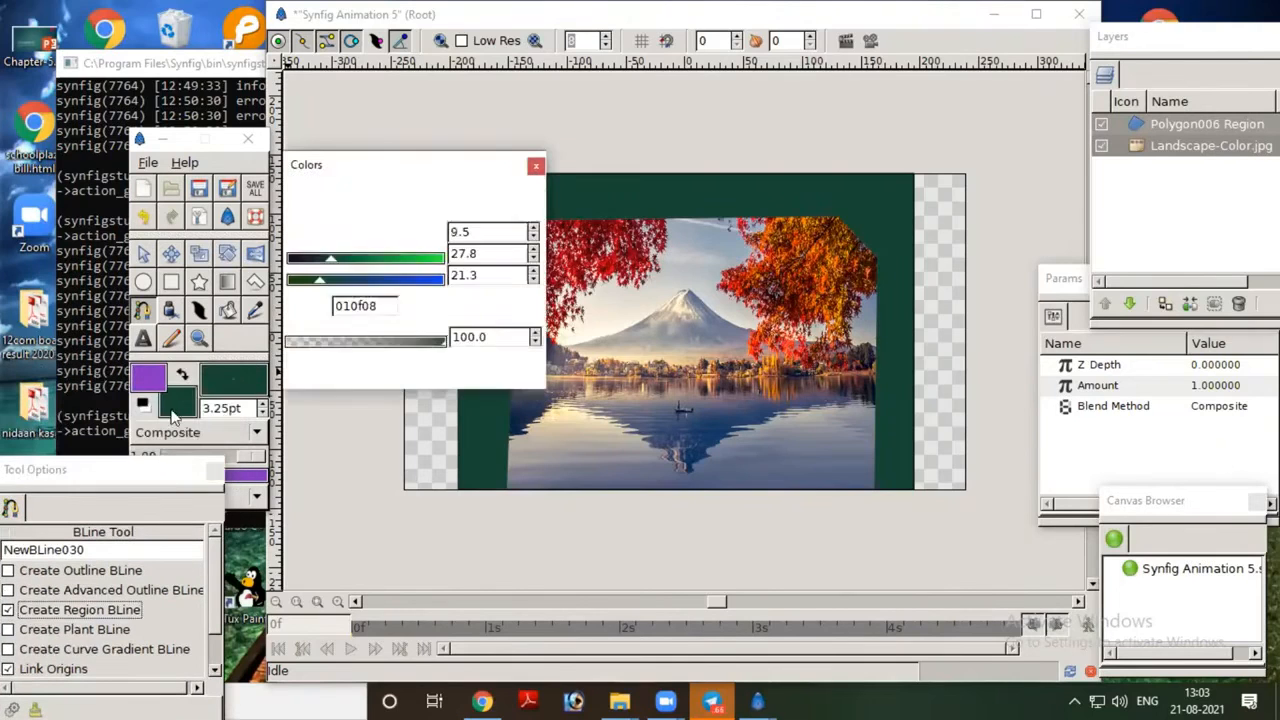
drag(331, 258, 425, 258)
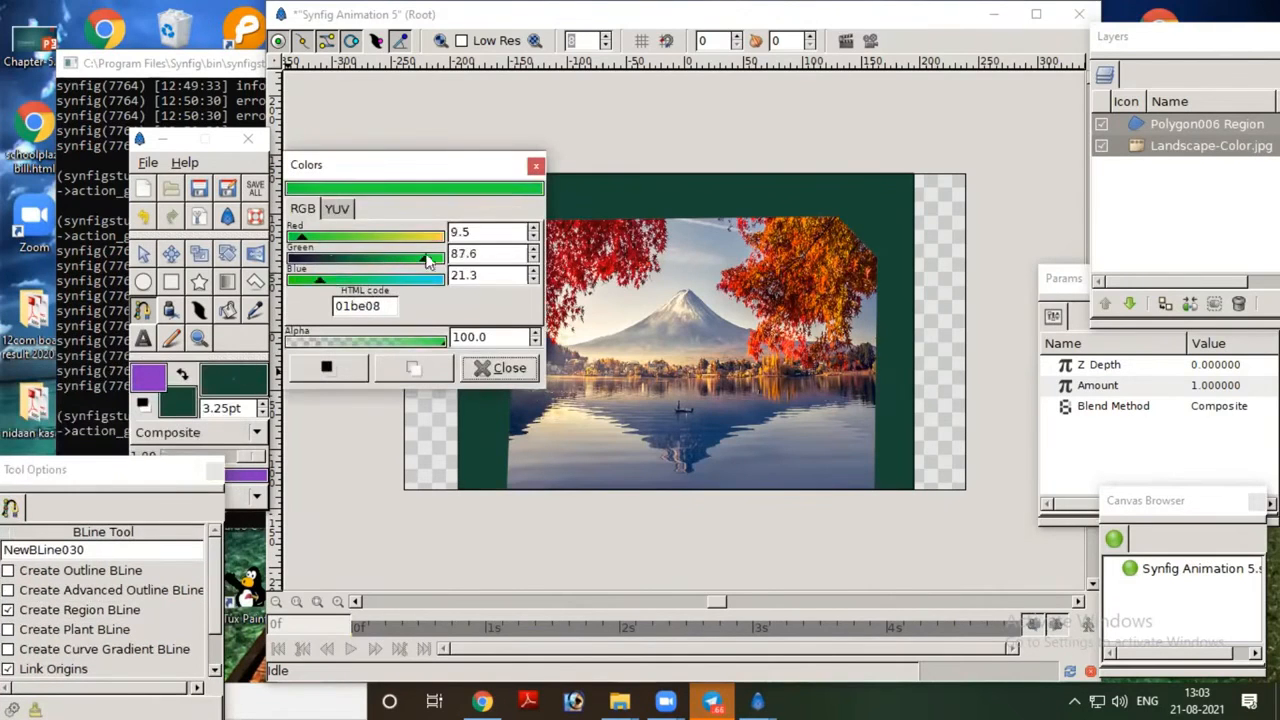
drag(322, 282, 423, 280)
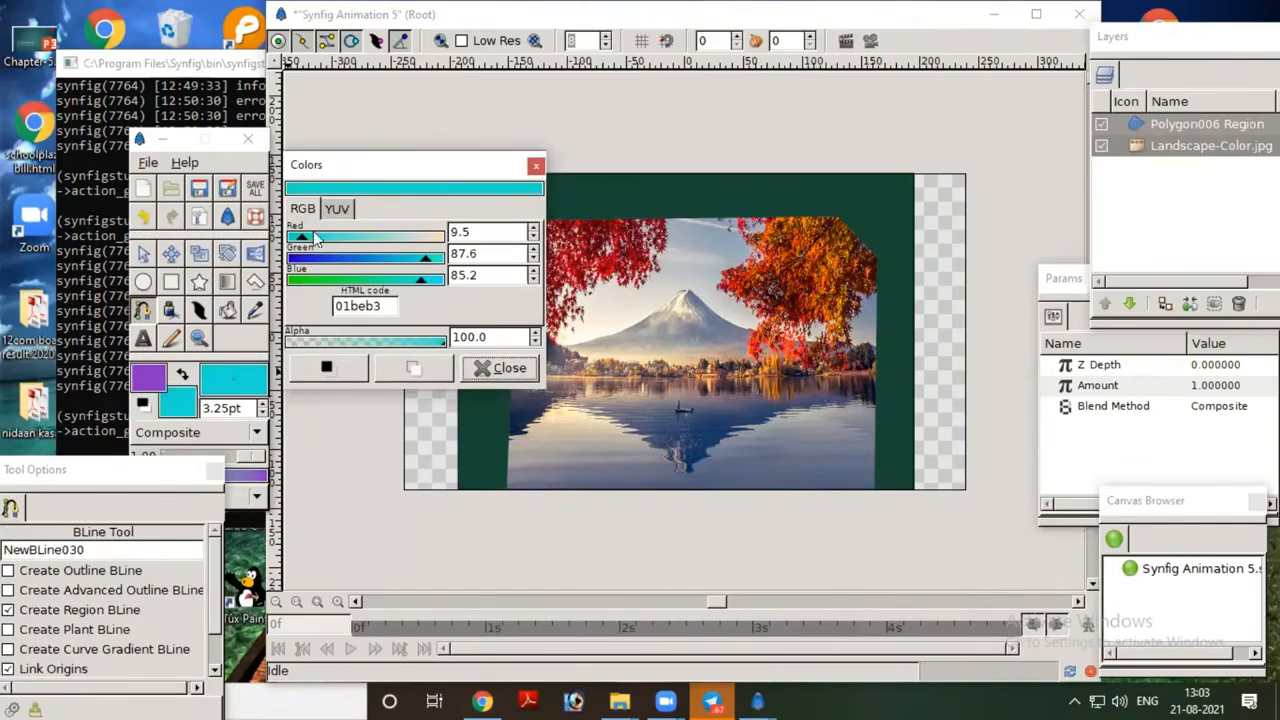
drag(307, 243, 419, 263)
click(485, 368)
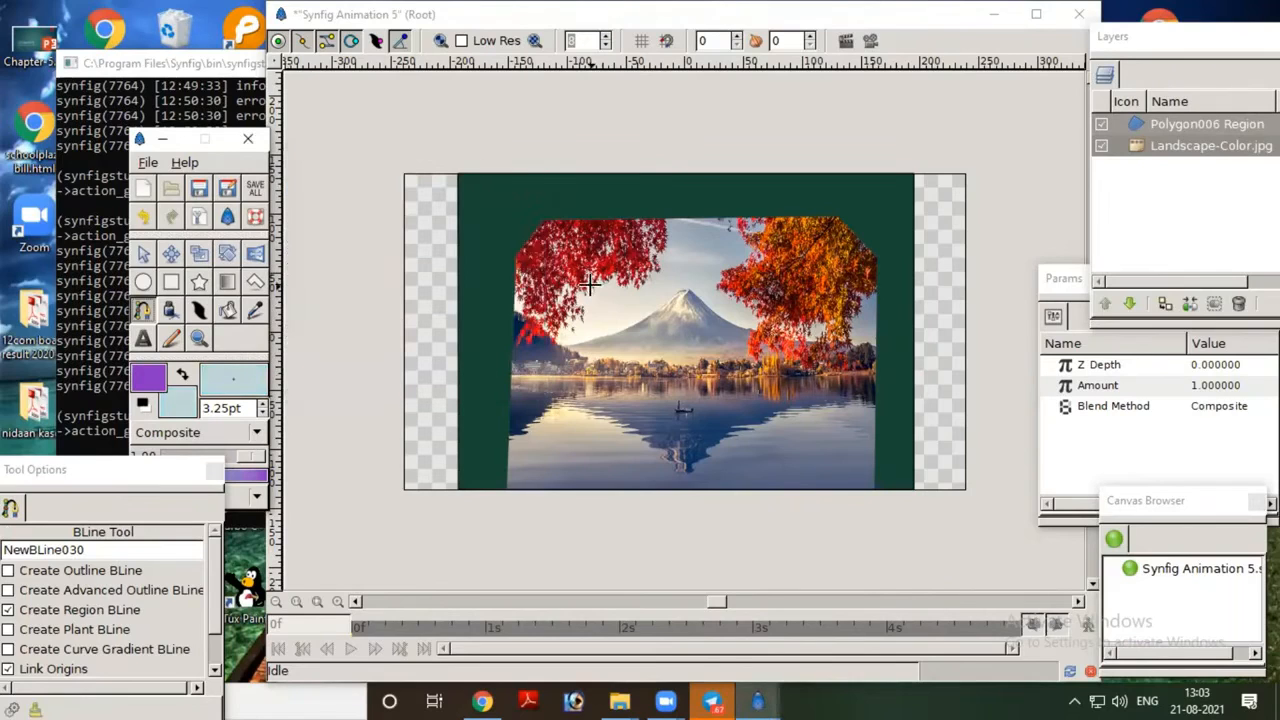
Step: Draw a looped six-vertex BLine region over the image's upper-left part and finish the shape
click(466, 281)
click(512, 221)
click(575, 289)
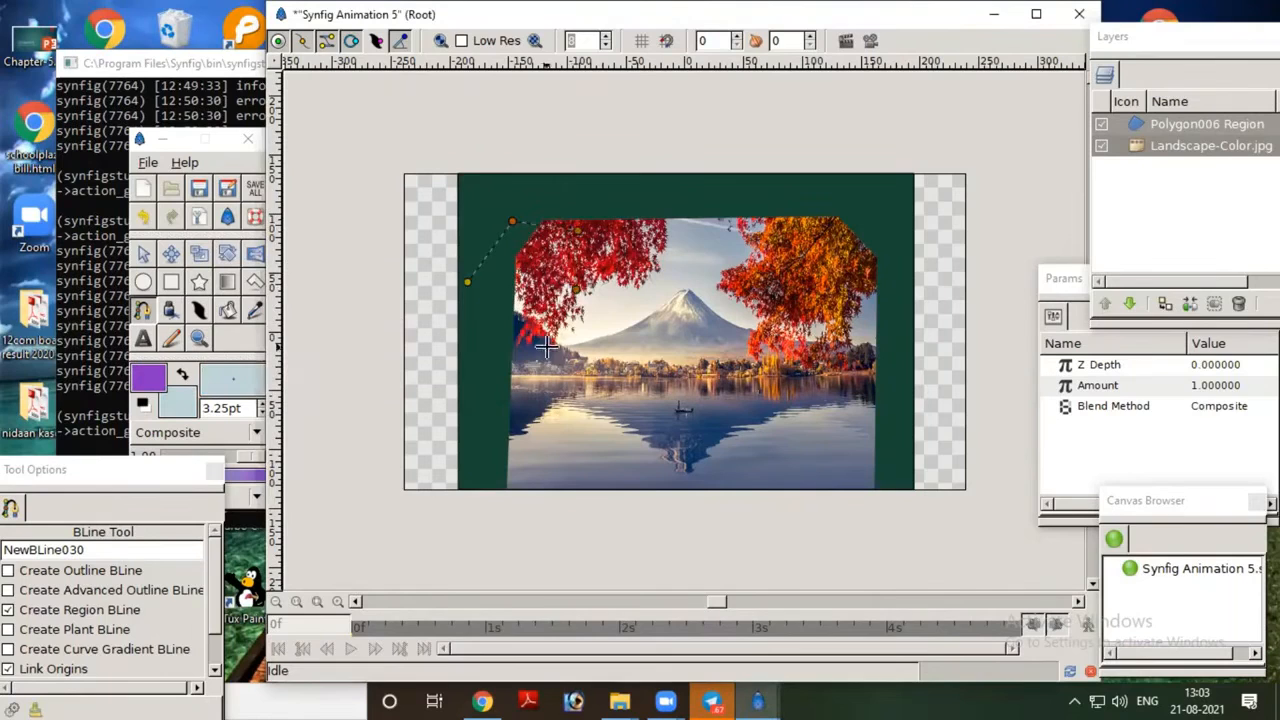
click(528, 345)
click(463, 338)
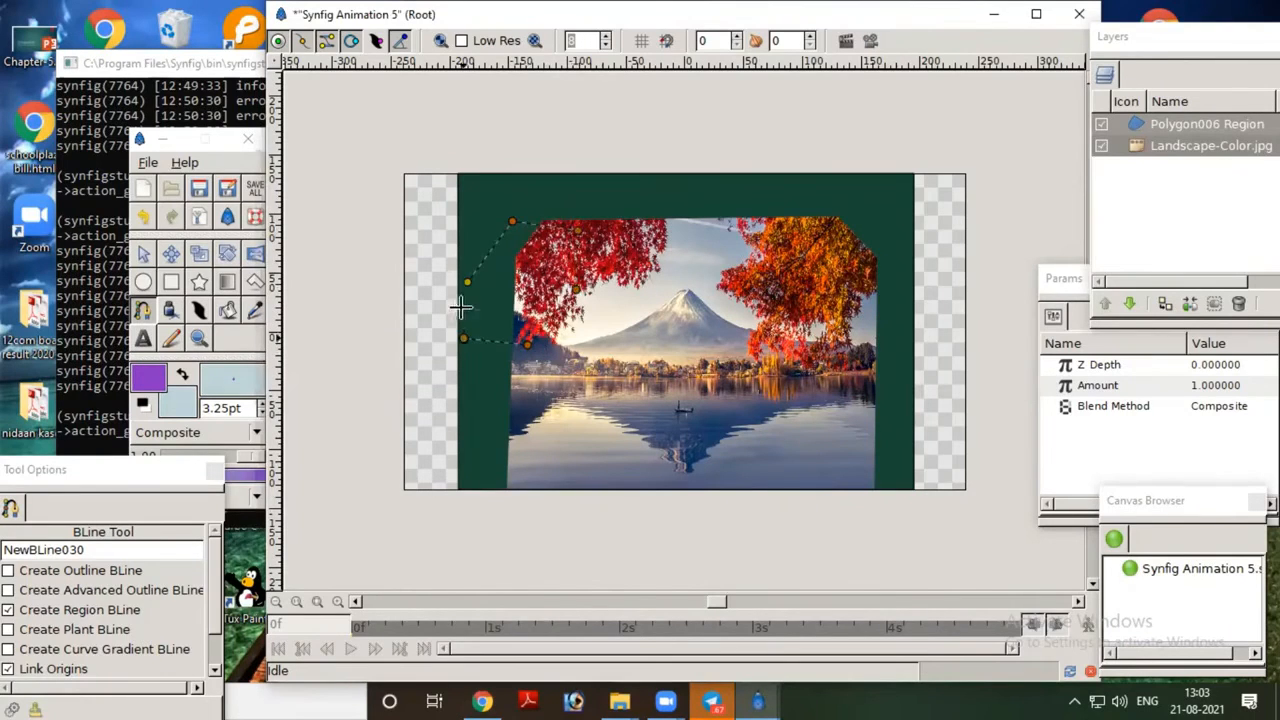
right_click(467, 282)
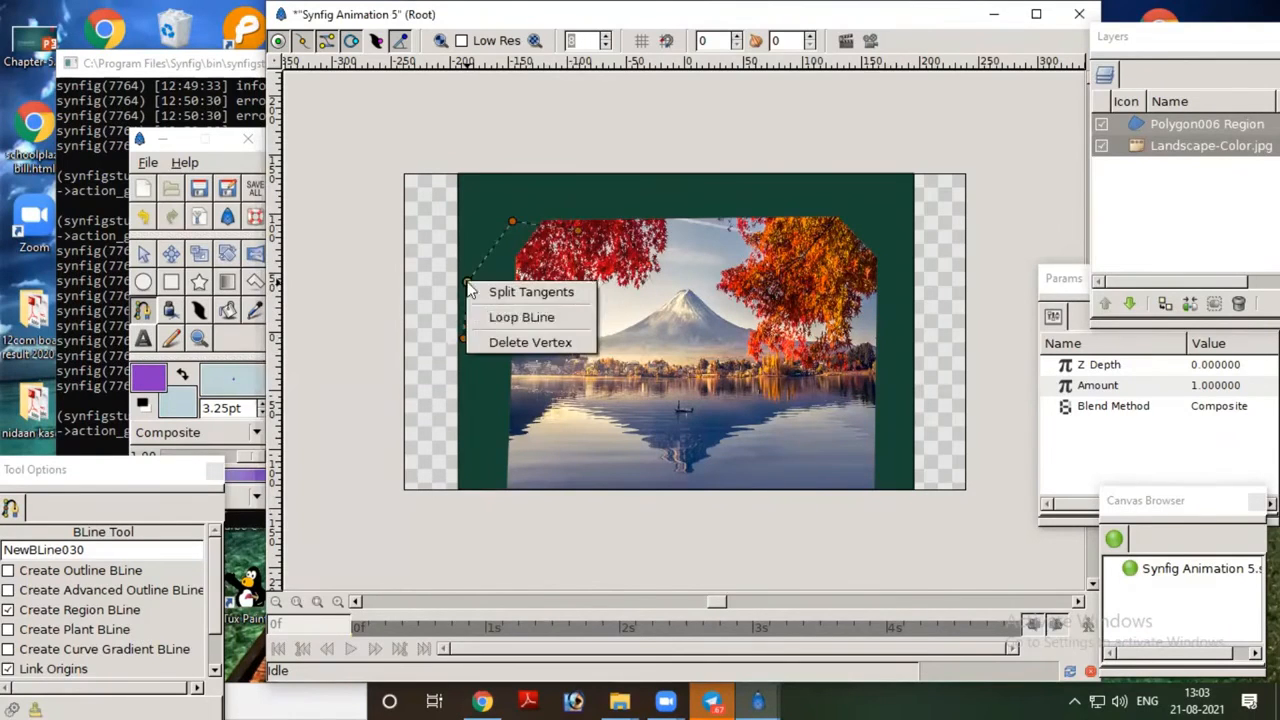
click(489, 318)
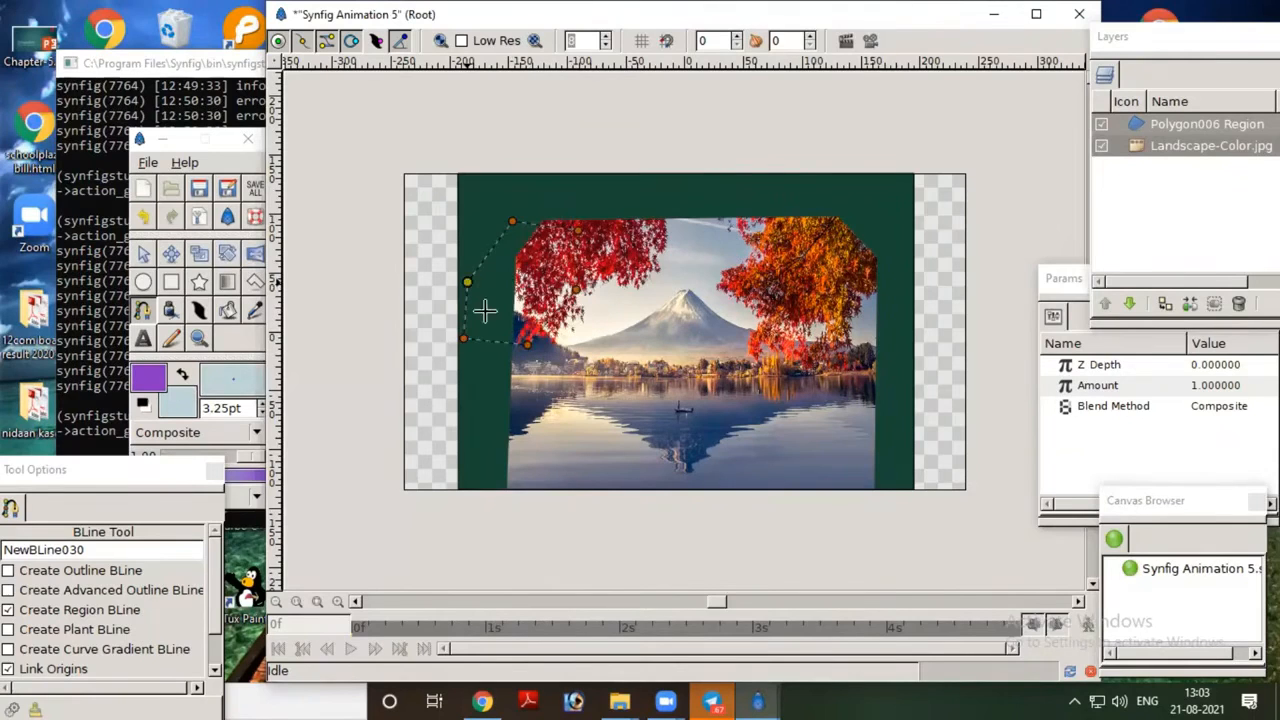
click(172, 256)
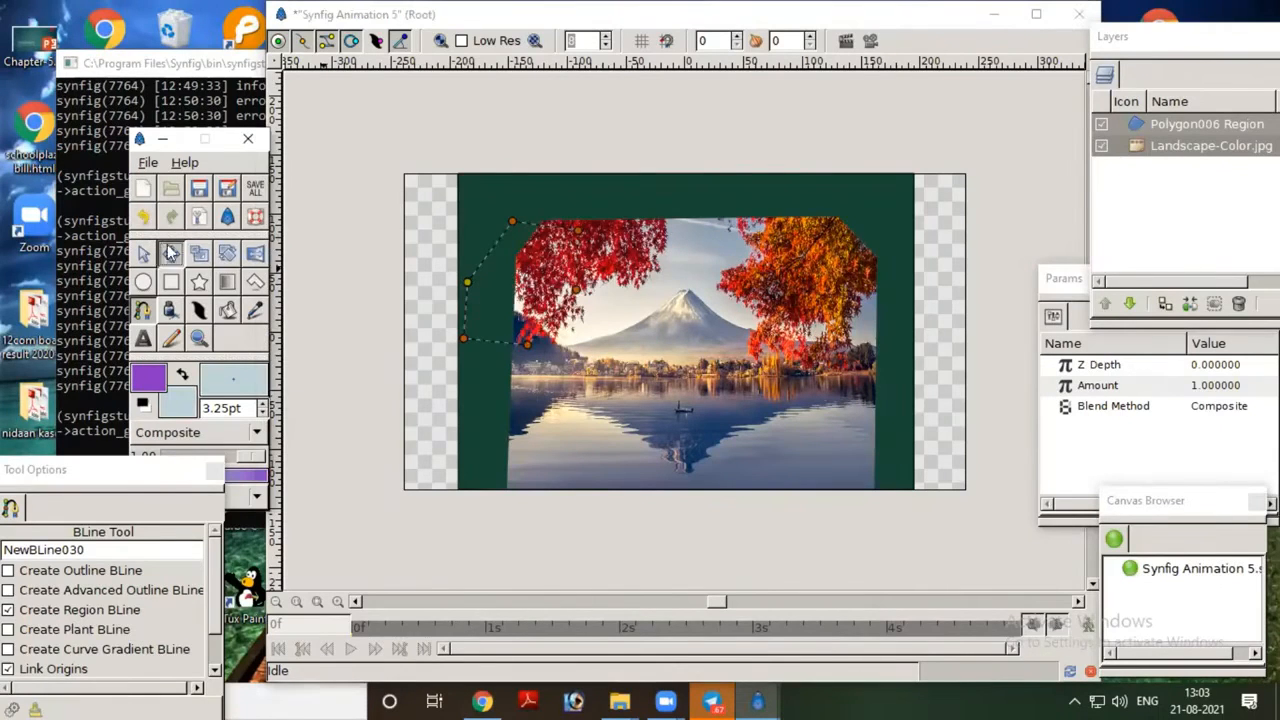
click(144, 255)
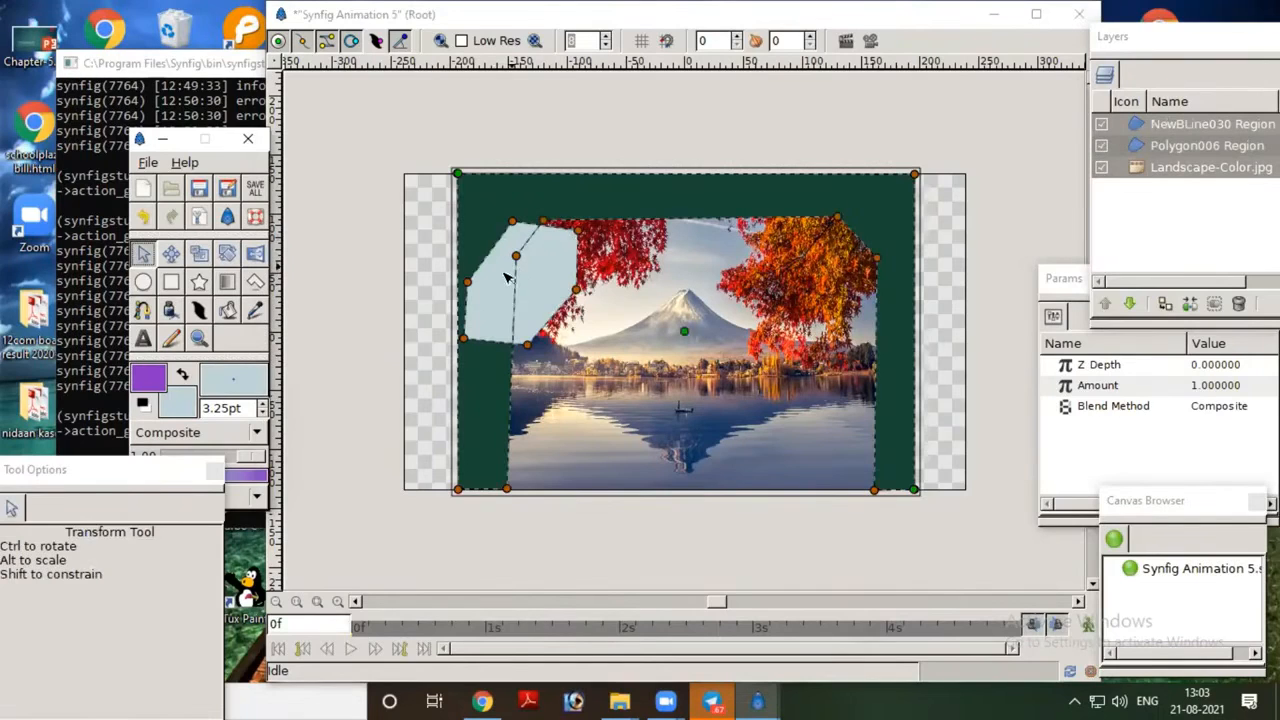
Step: Reshape the pale blue region into a rounded cloud by bending its tangents and shifting its vertices
click(545, 270)
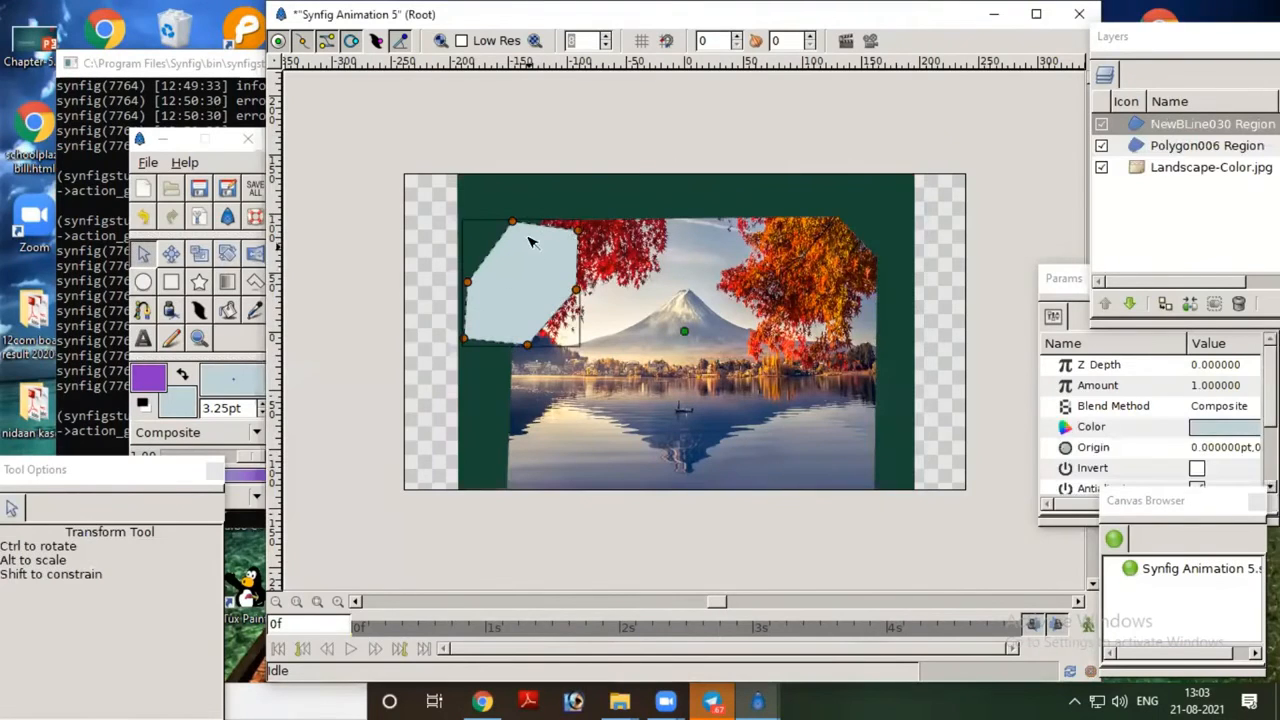
drag(512, 224, 530, 197)
drag(578, 232, 619, 254)
drag(531, 343, 475, 328)
drag(468, 283, 460, 259)
drag(513, 222, 517, 232)
drag(463, 339, 460, 312)
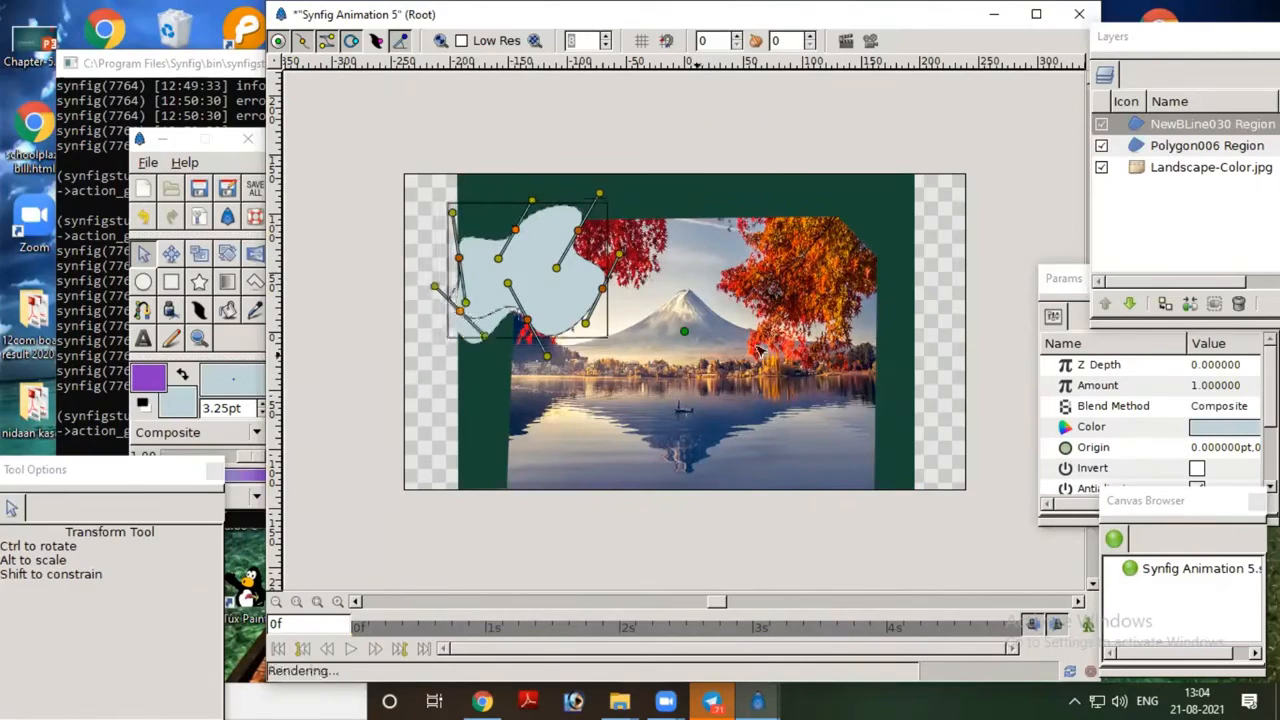
click(1035, 229)
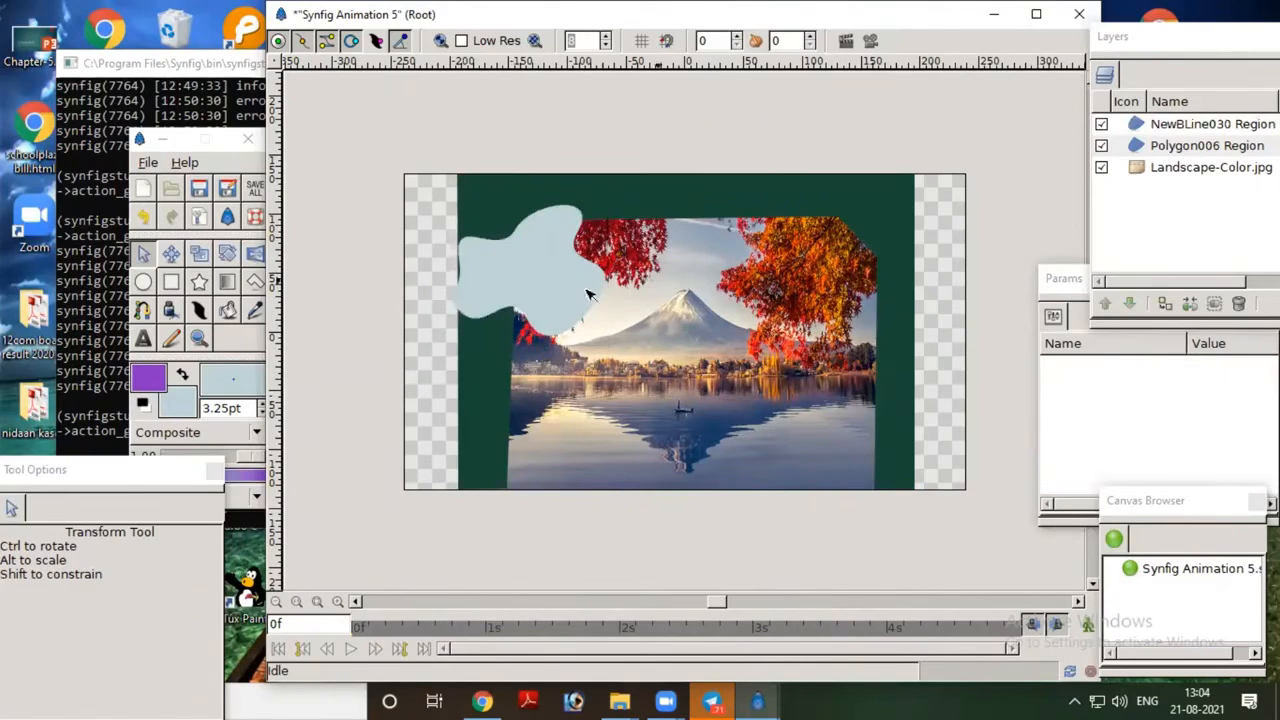
Step: Turn on animate editing mode and place the cloud region off the canvas's left side at 0f, with its origin at about -157 pt
click(145, 256)
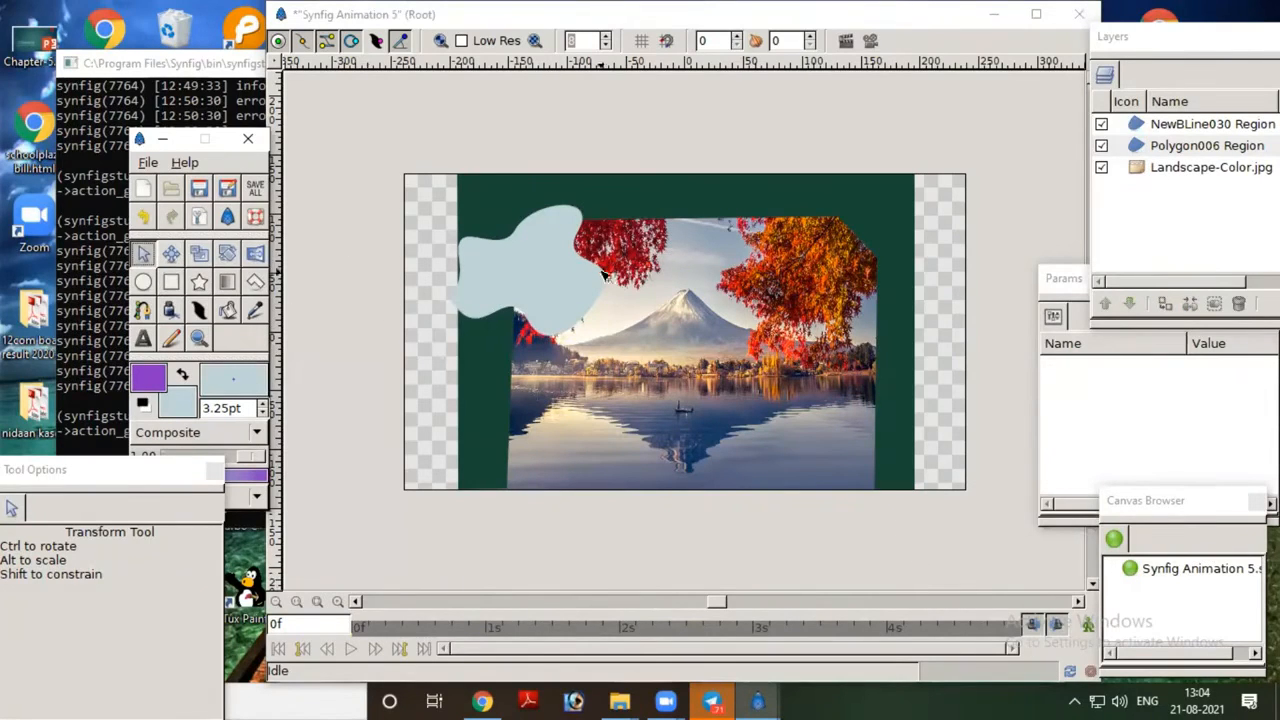
click(1148, 130)
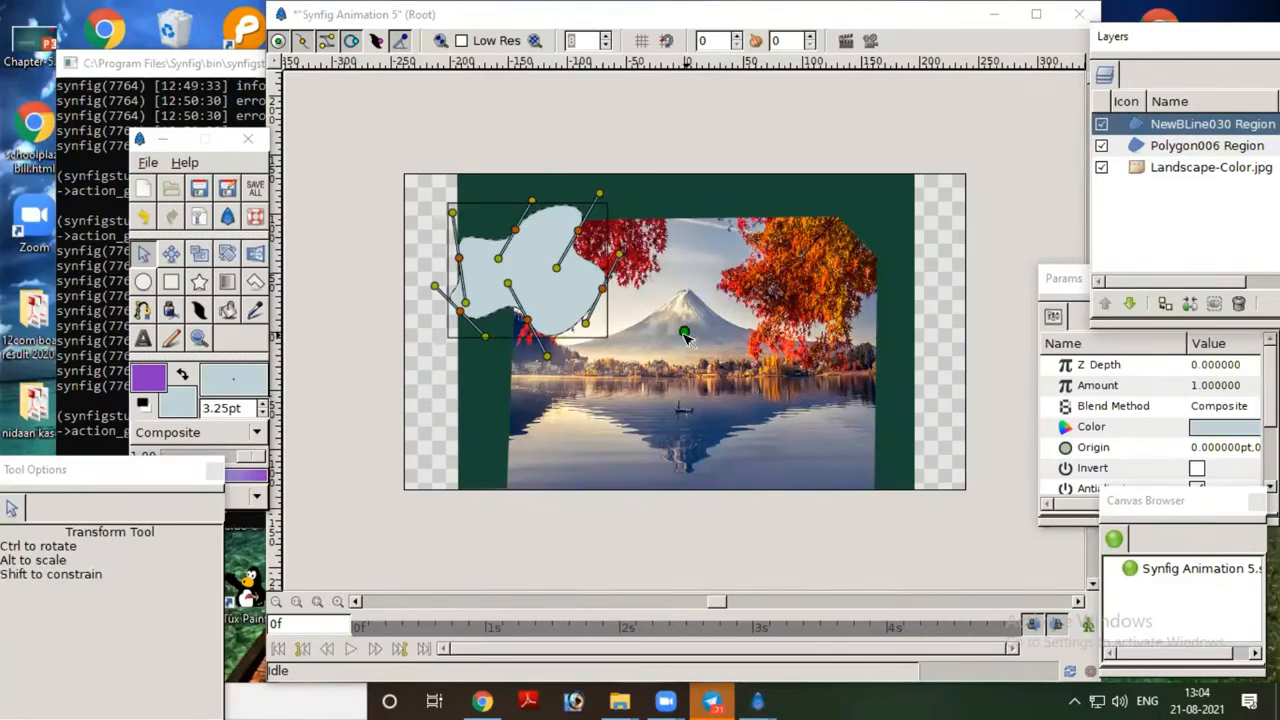
drag(684, 333, 770, 335)
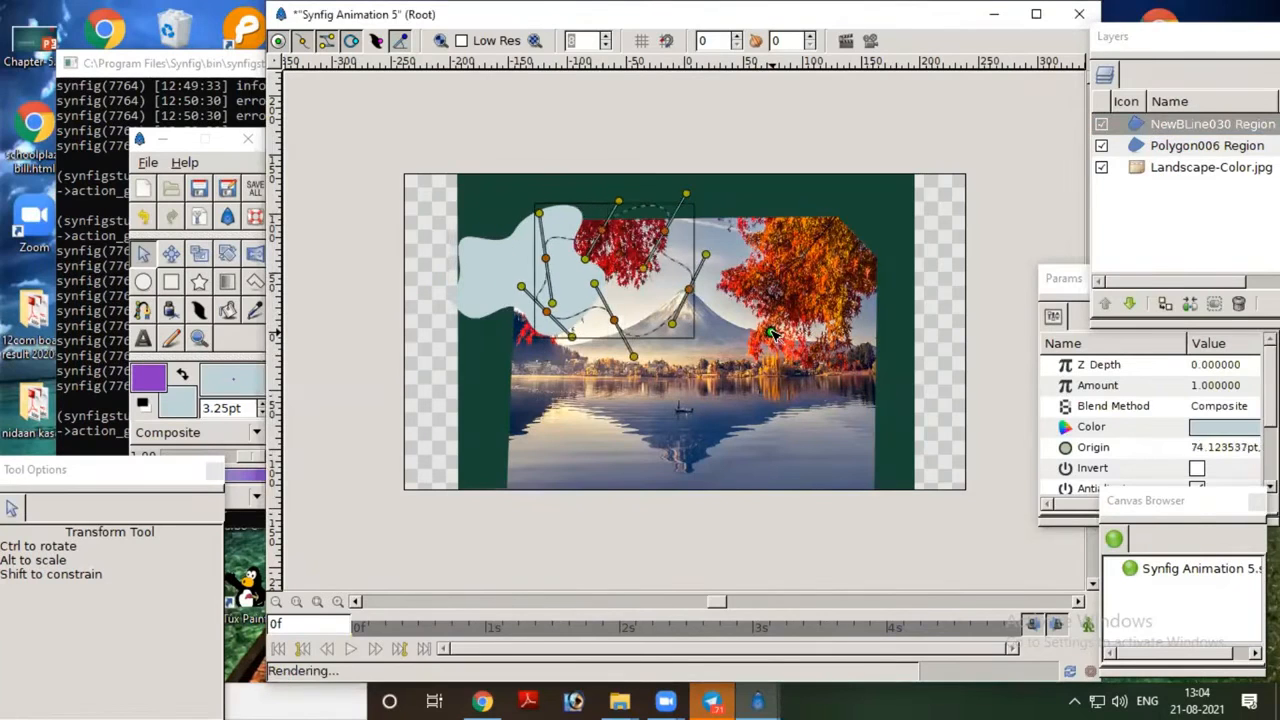
click(1088, 624)
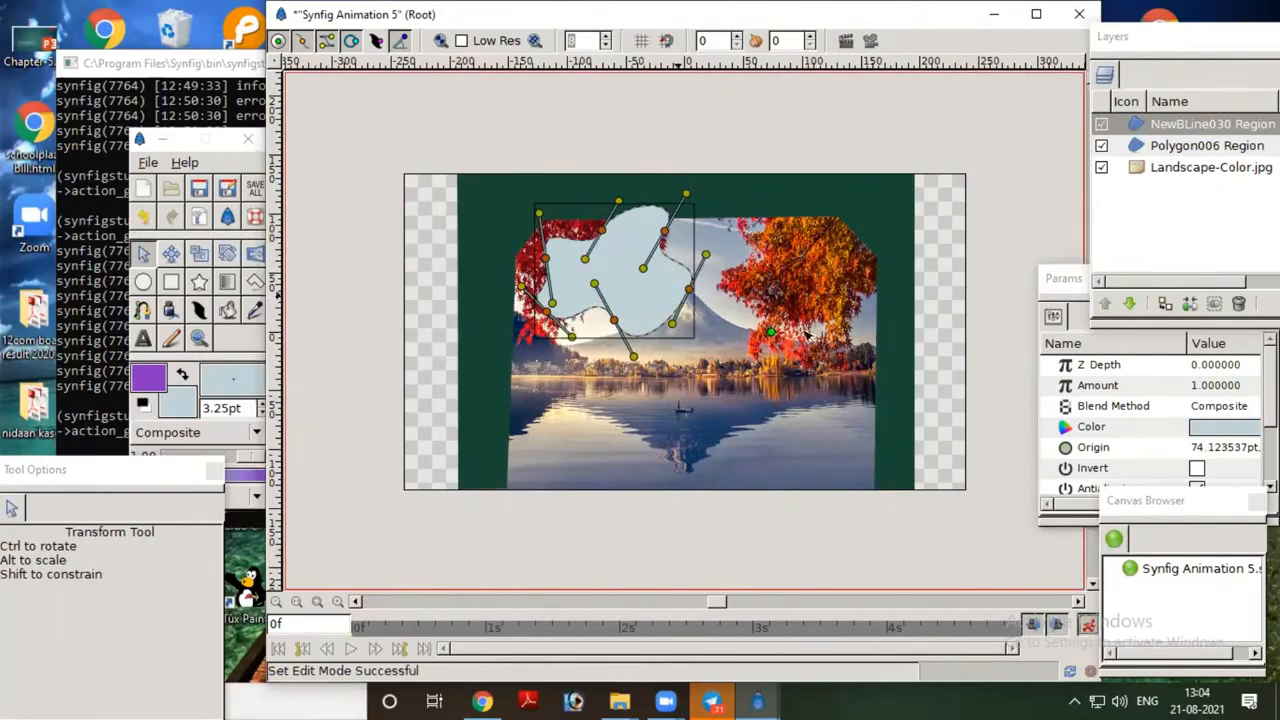
drag(774, 336, 499, 311)
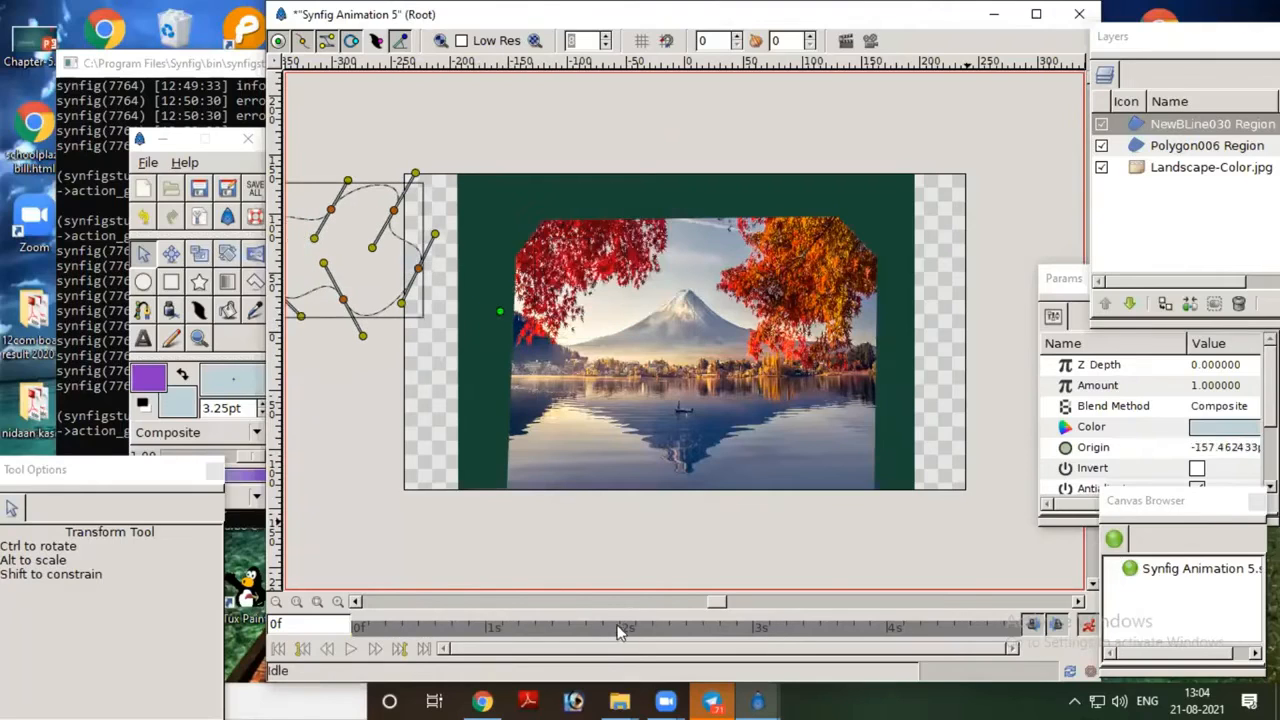
Step: At 5s, move the cloud region past the image's right side to an origin of about 405 pt, and turn off animate editing mode
click(1020, 630)
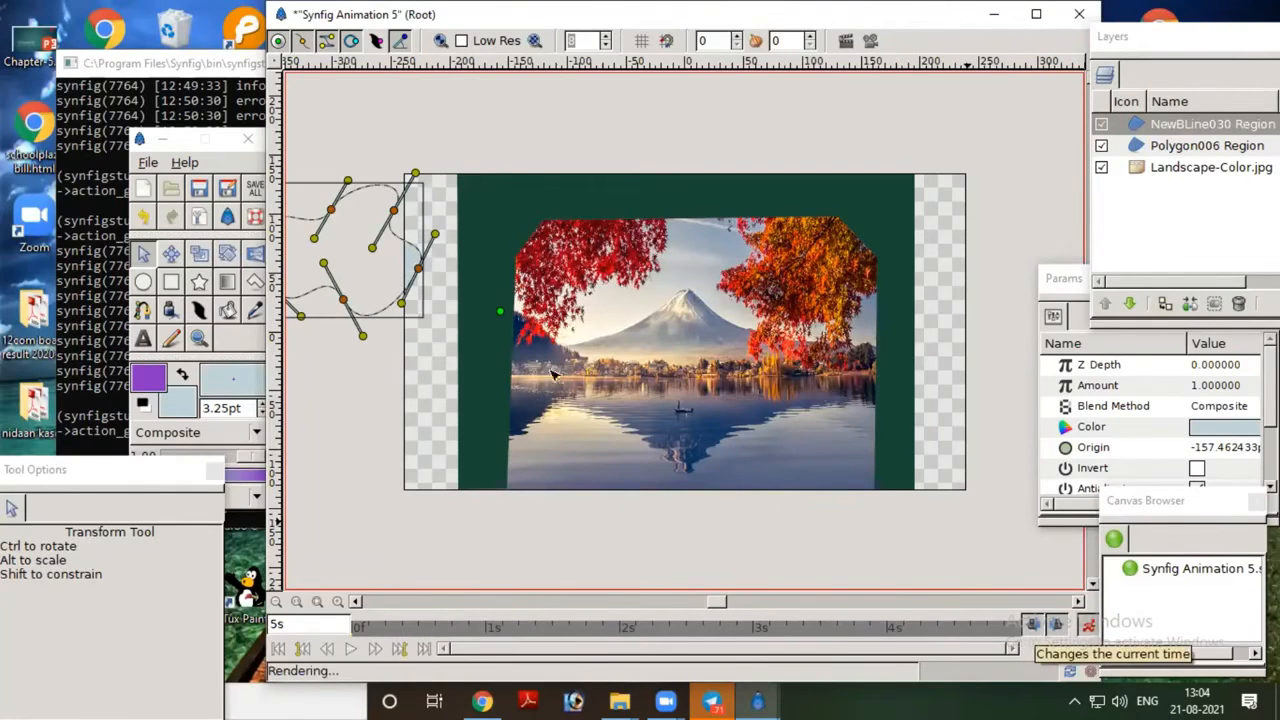
drag(505, 322, 1160, 318)
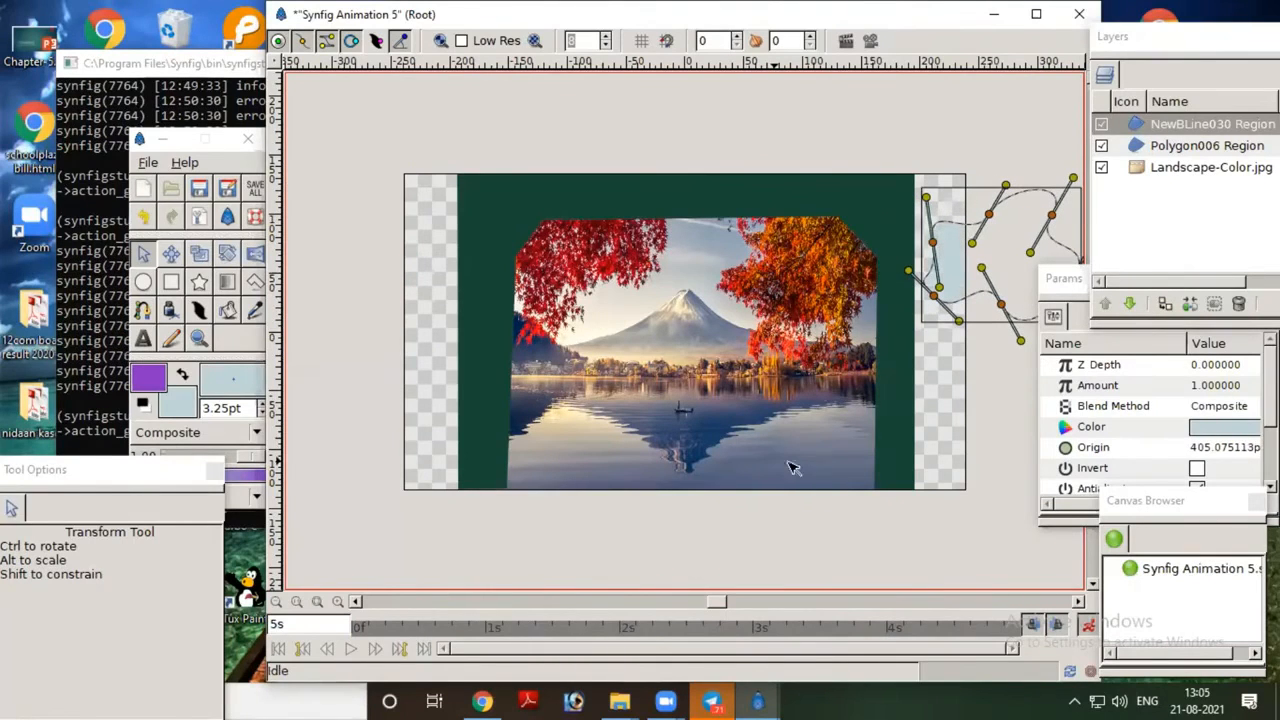
click(1088, 626)
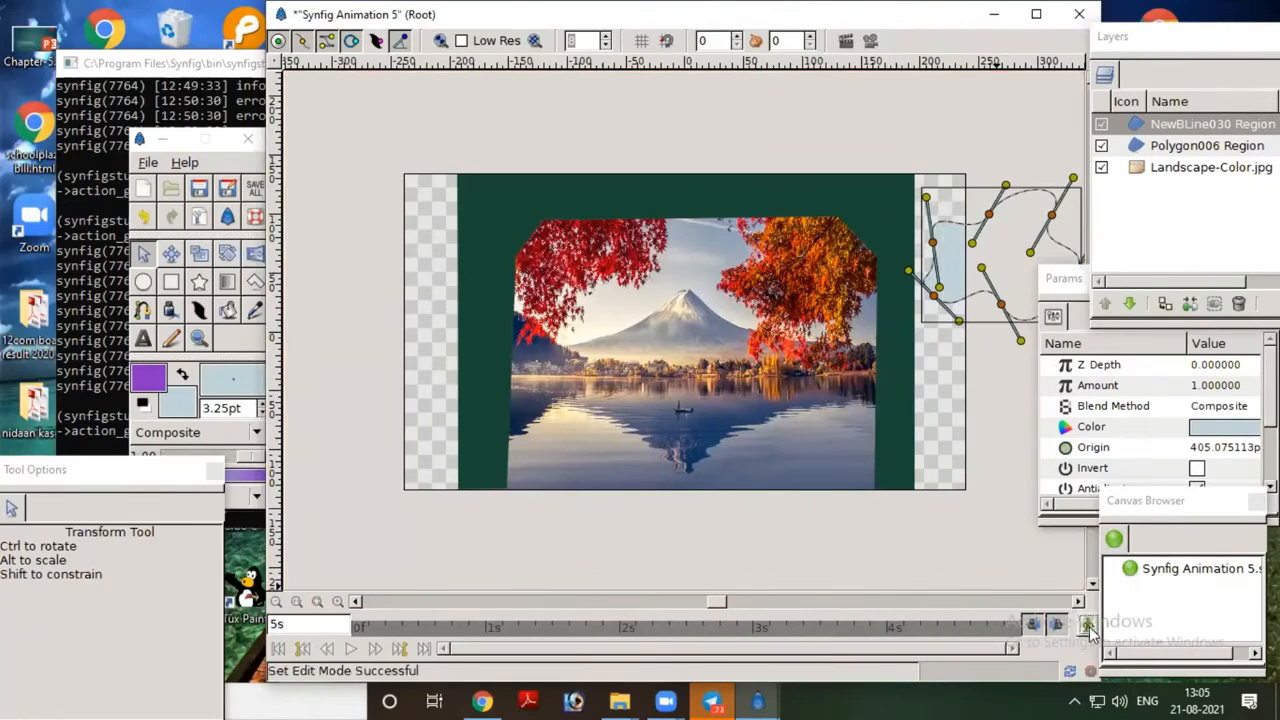
Step: Render a preview of the whole animation at quality 0.62 and 12 FPS, play it through, and close it
click(703, 203)
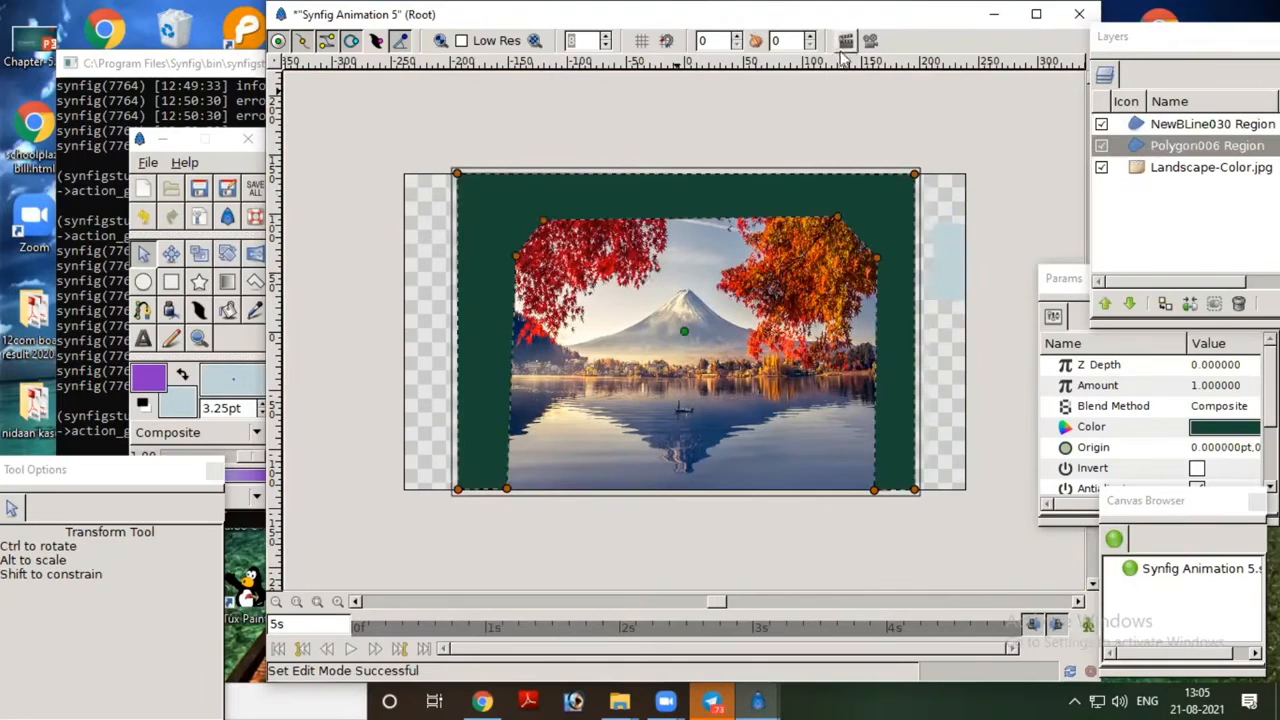
click(869, 40)
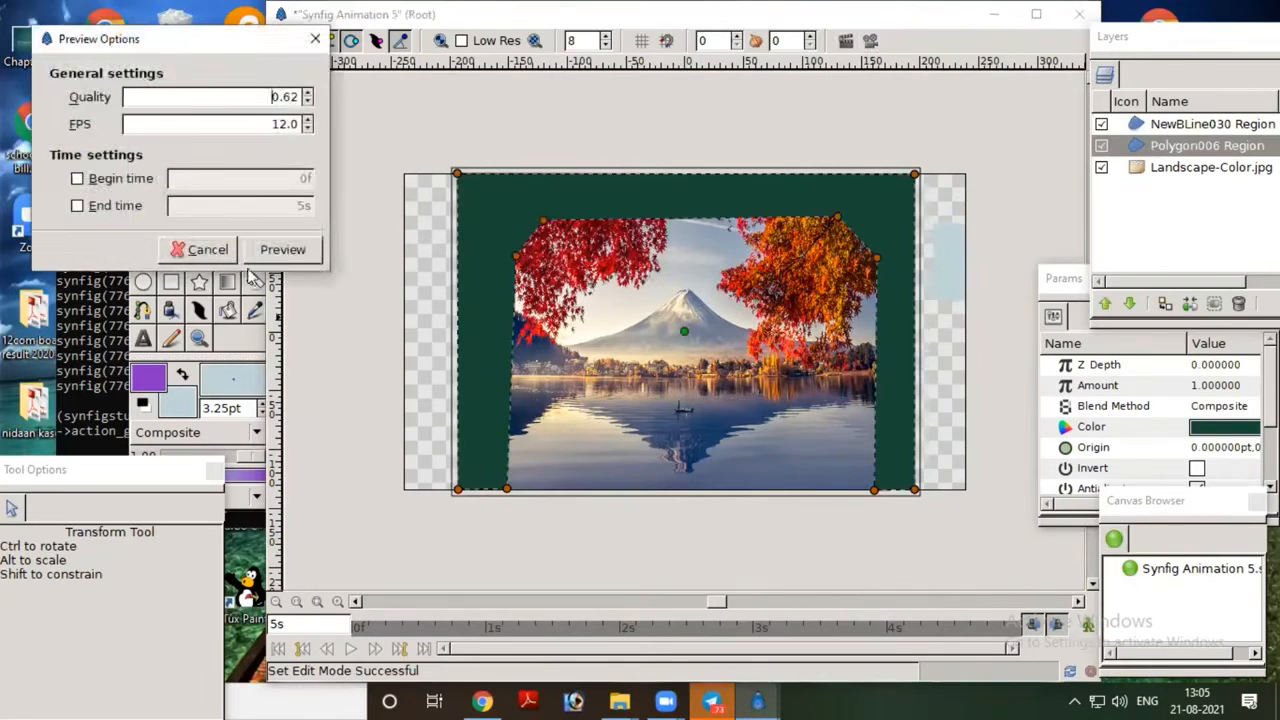
click(283, 249)
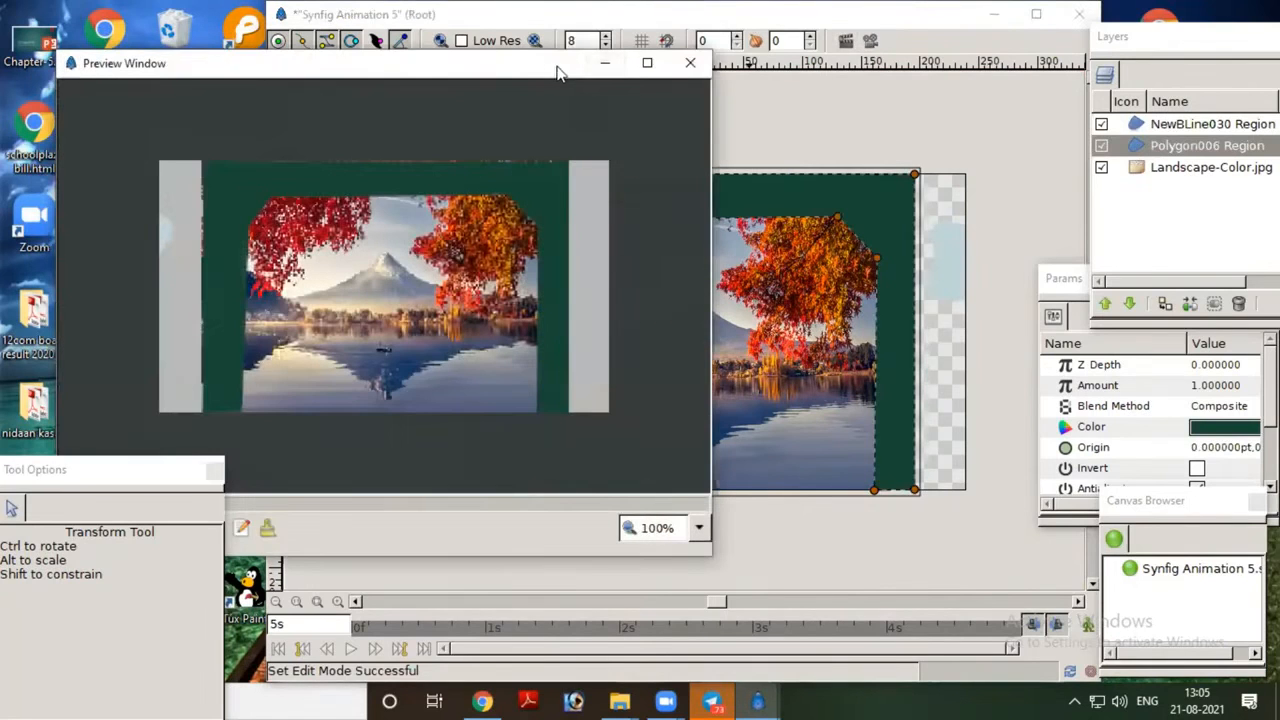
drag(558, 73, 796, 44)
click(337, 499)
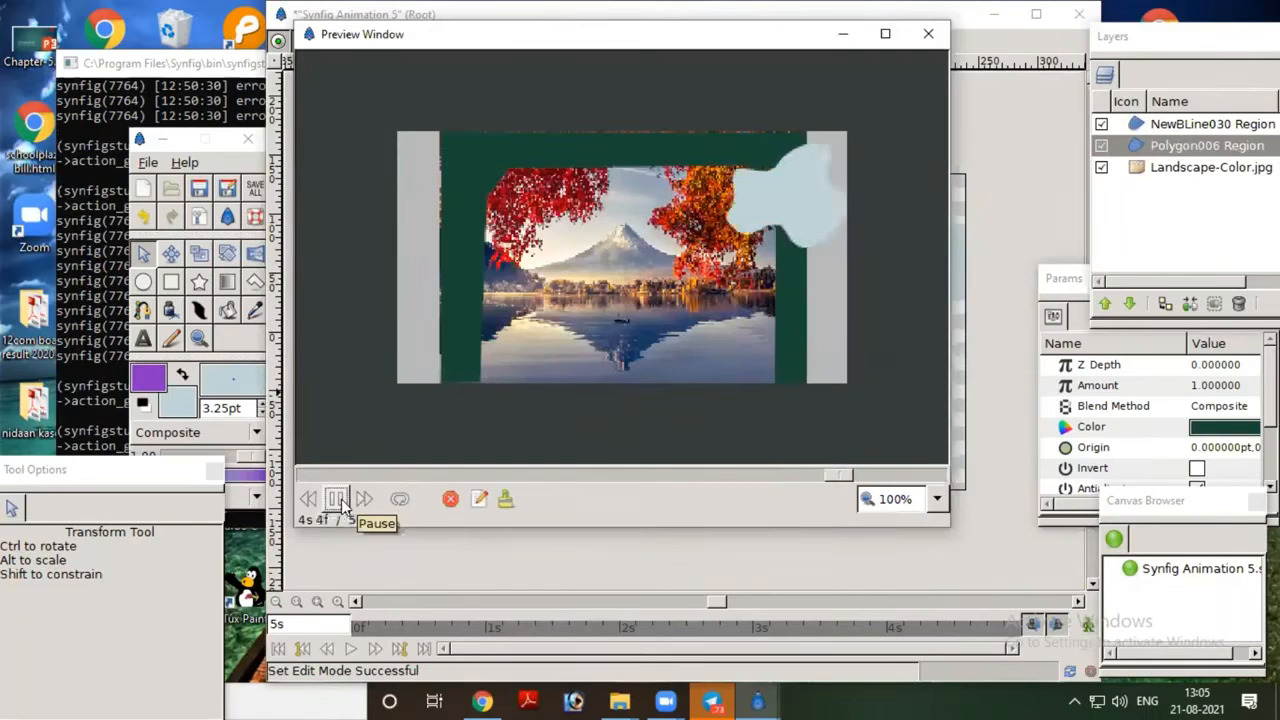
click(928, 34)
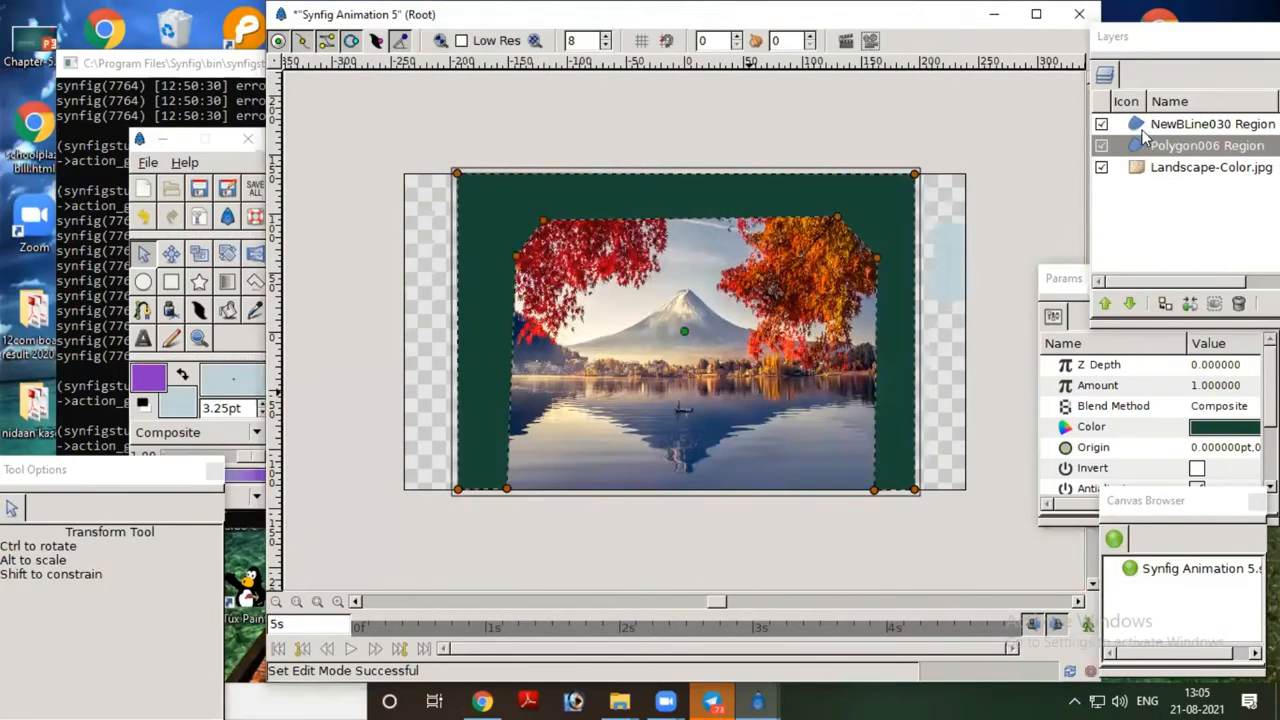
Step: Lower the cloud region layer one level so it sits beneath the green frame polygon
click(1145, 126)
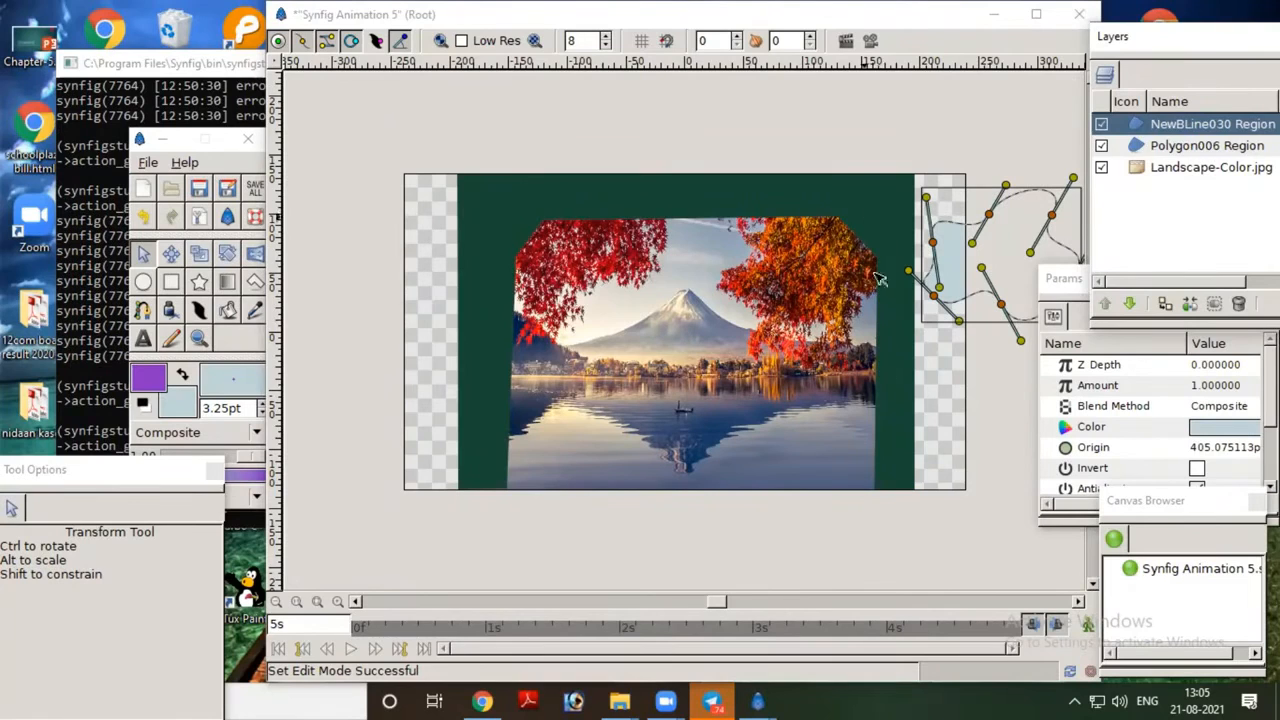
click(1133, 303)
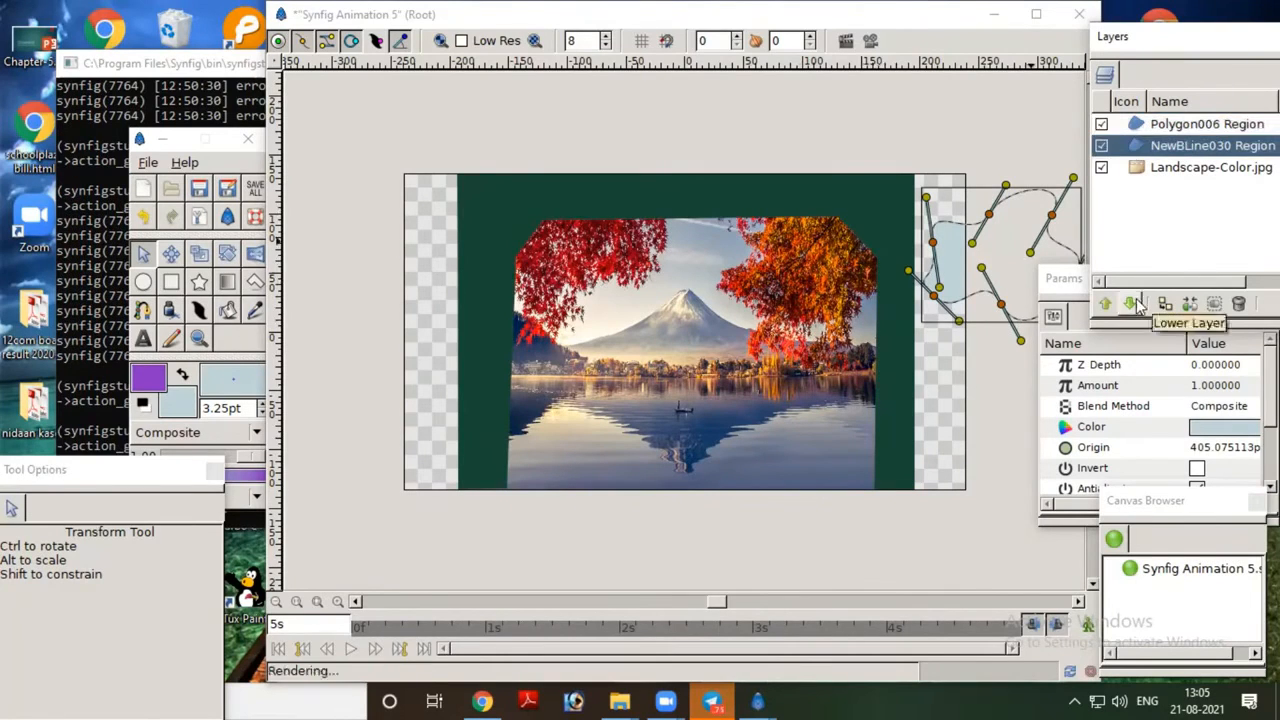
click(450, 538)
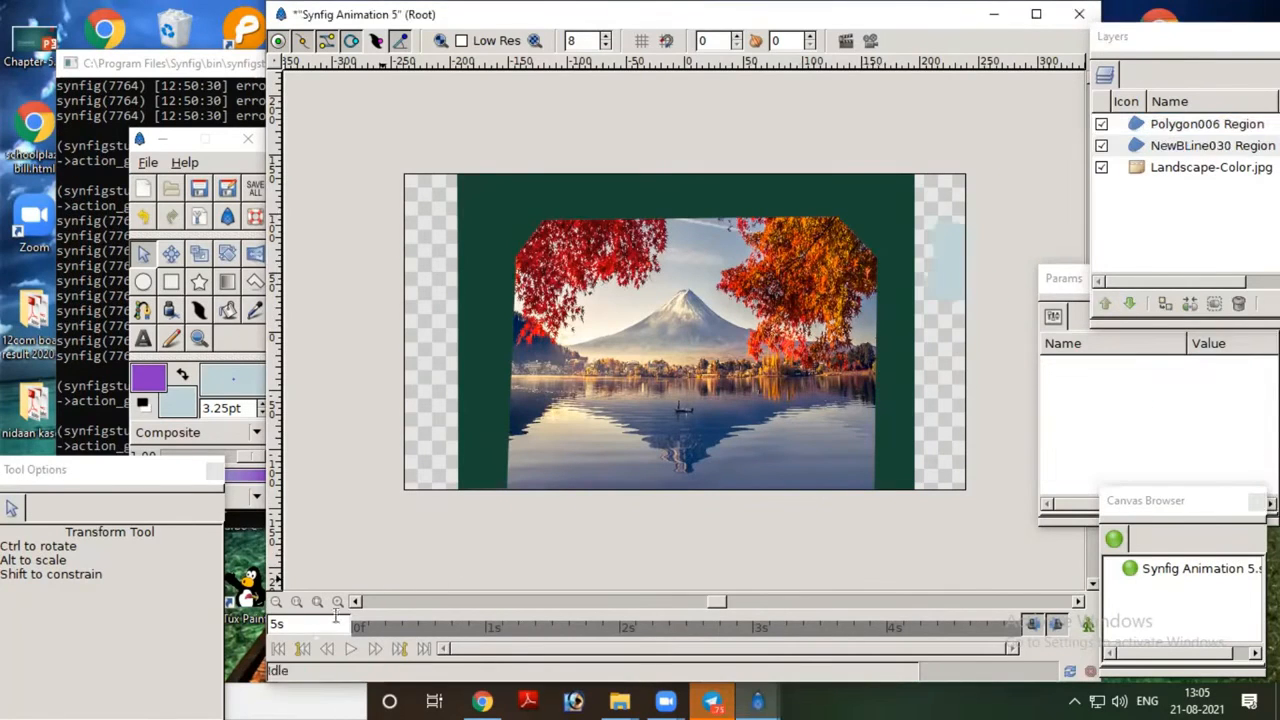
click(328, 649)
Step: Swap the outline and fill colours and cover the transparent side strips with two full-height purple rectangles, about 46 pt wide on the left and 44 pt on the right
click(182, 376)
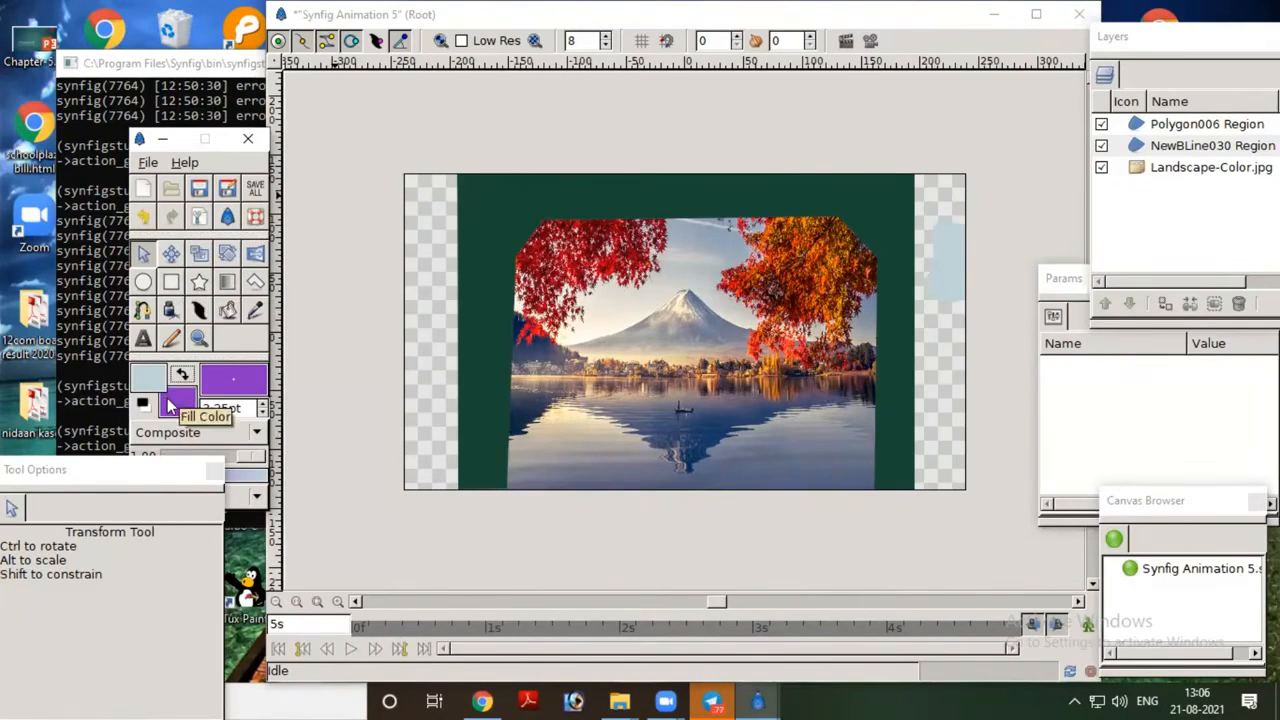
click(172, 283)
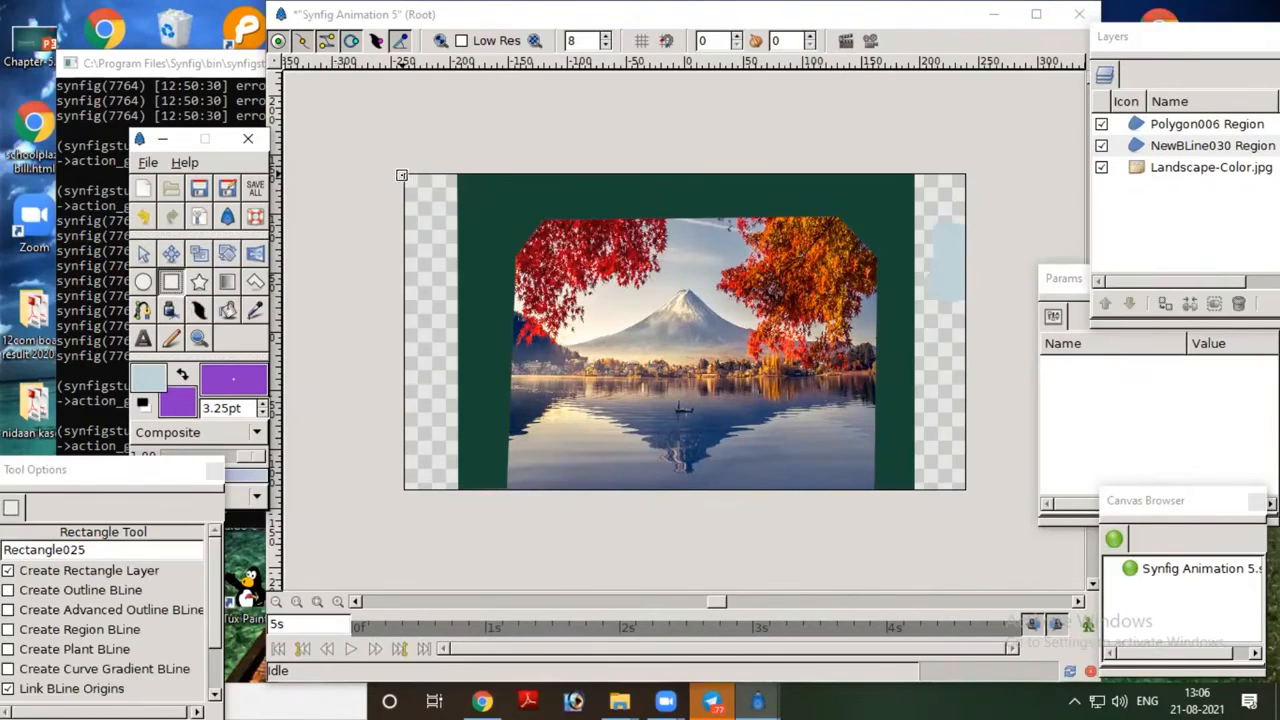
drag(404, 173, 458, 491)
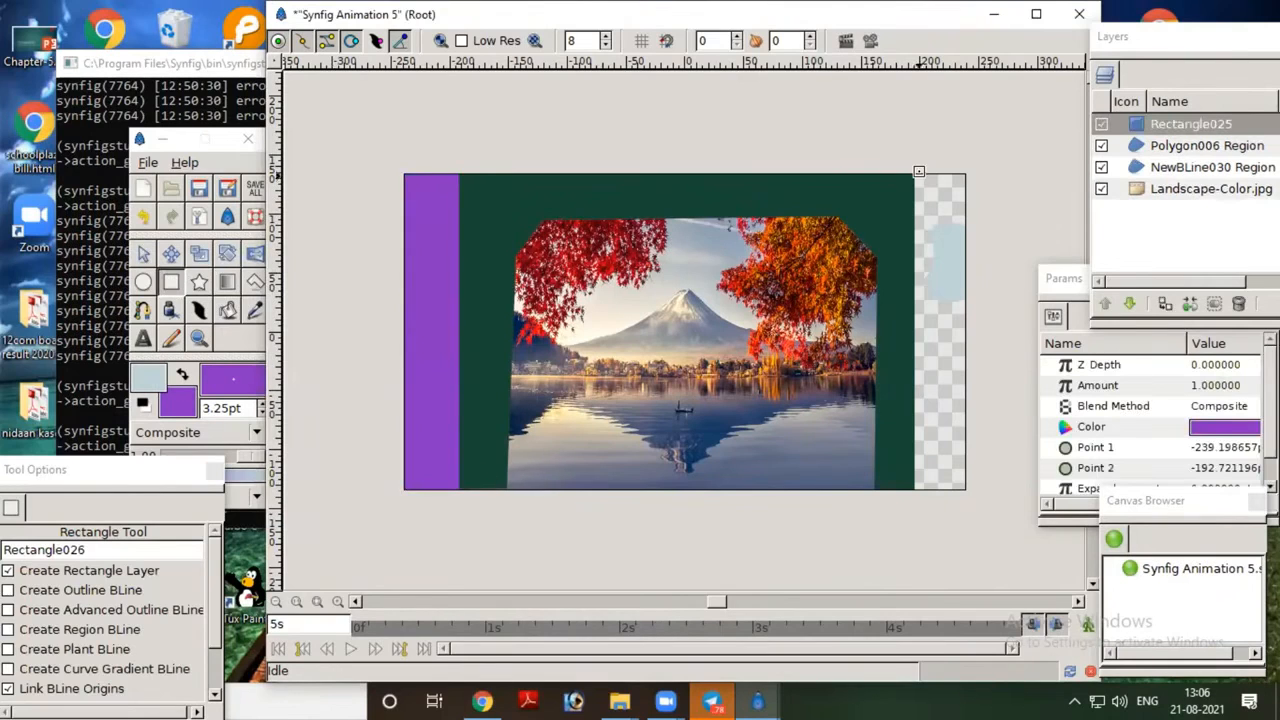
drag(914, 173, 967, 488)
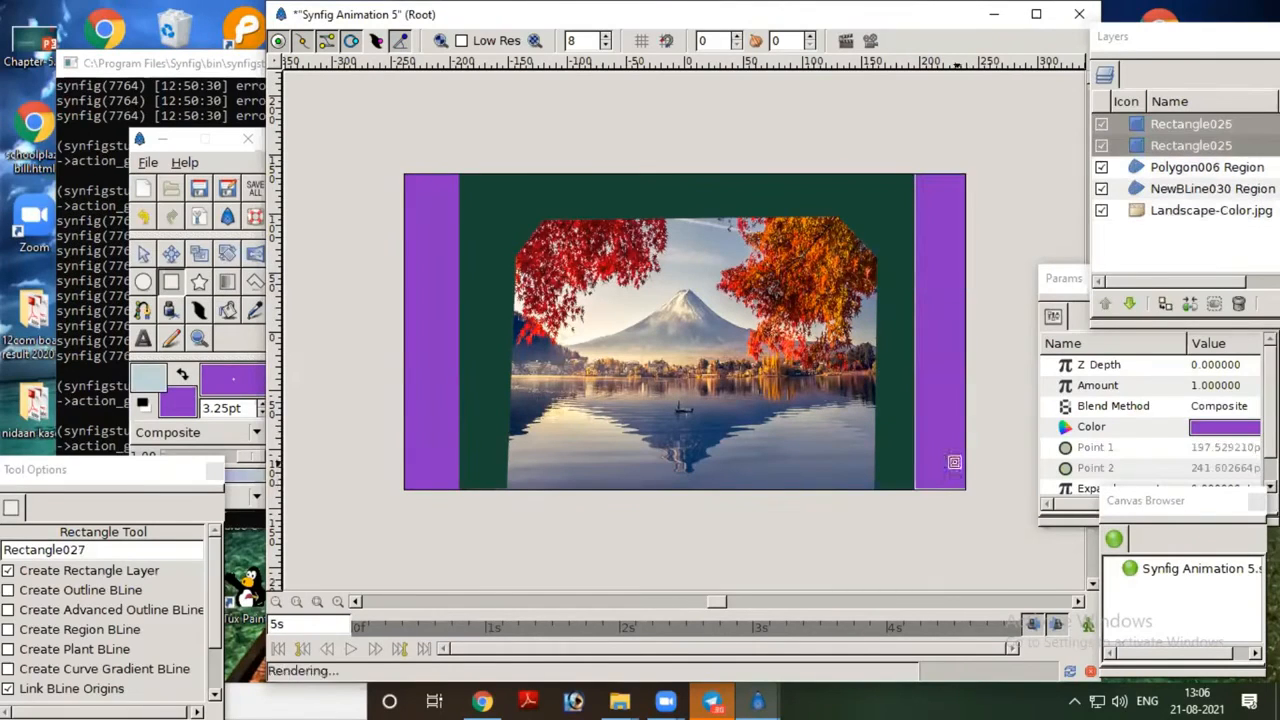
Step: Preview the animation with the purple side rectangles in place, watch the playback, and close the preview
click(352, 649)
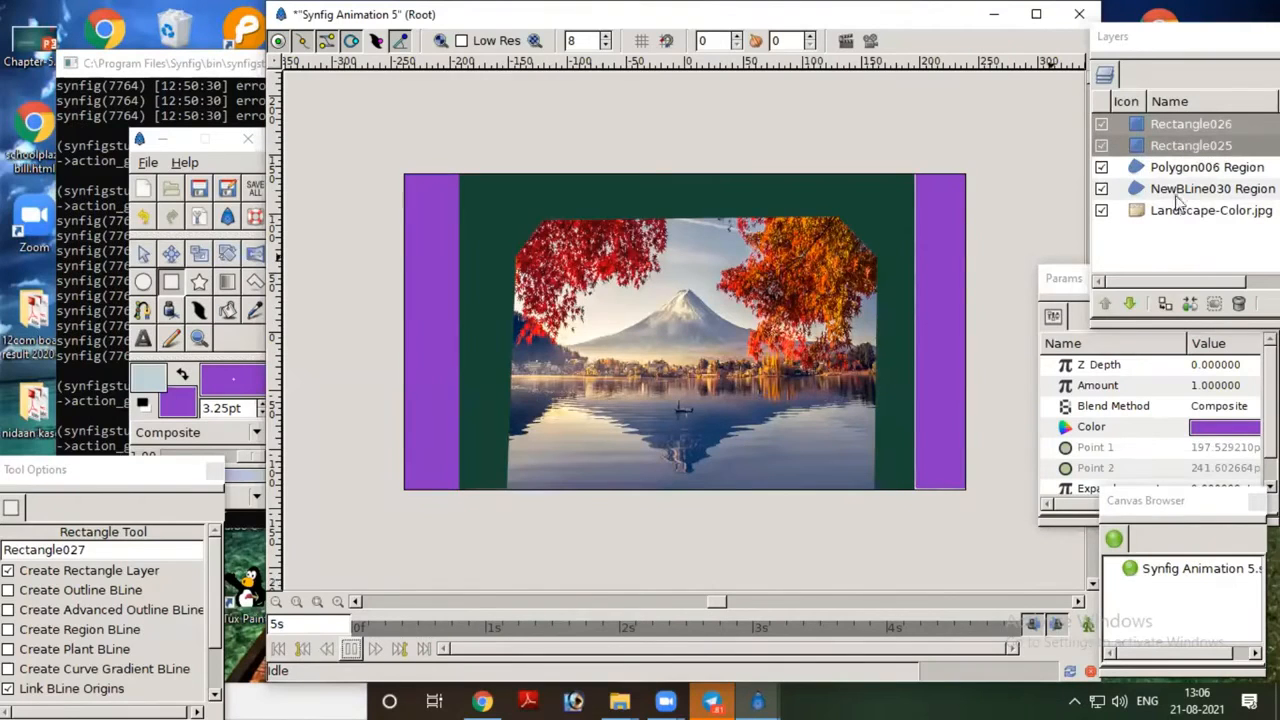
click(1158, 169)
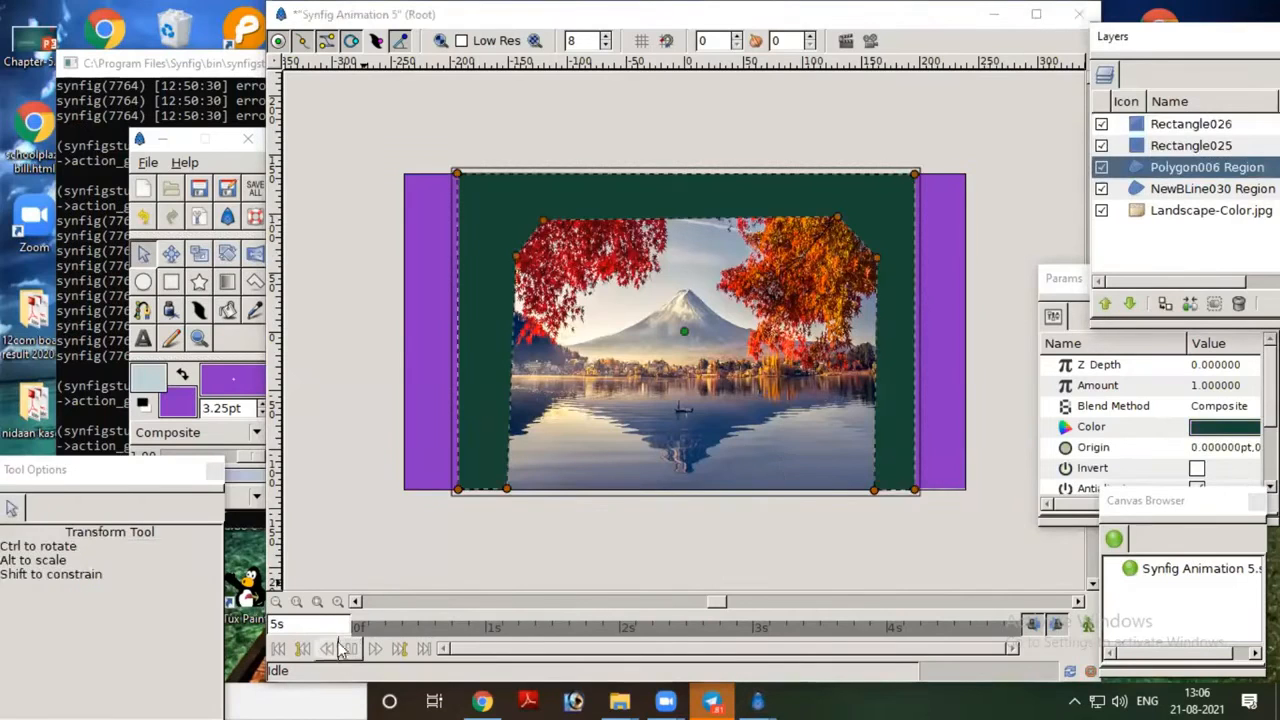
click(870, 40)
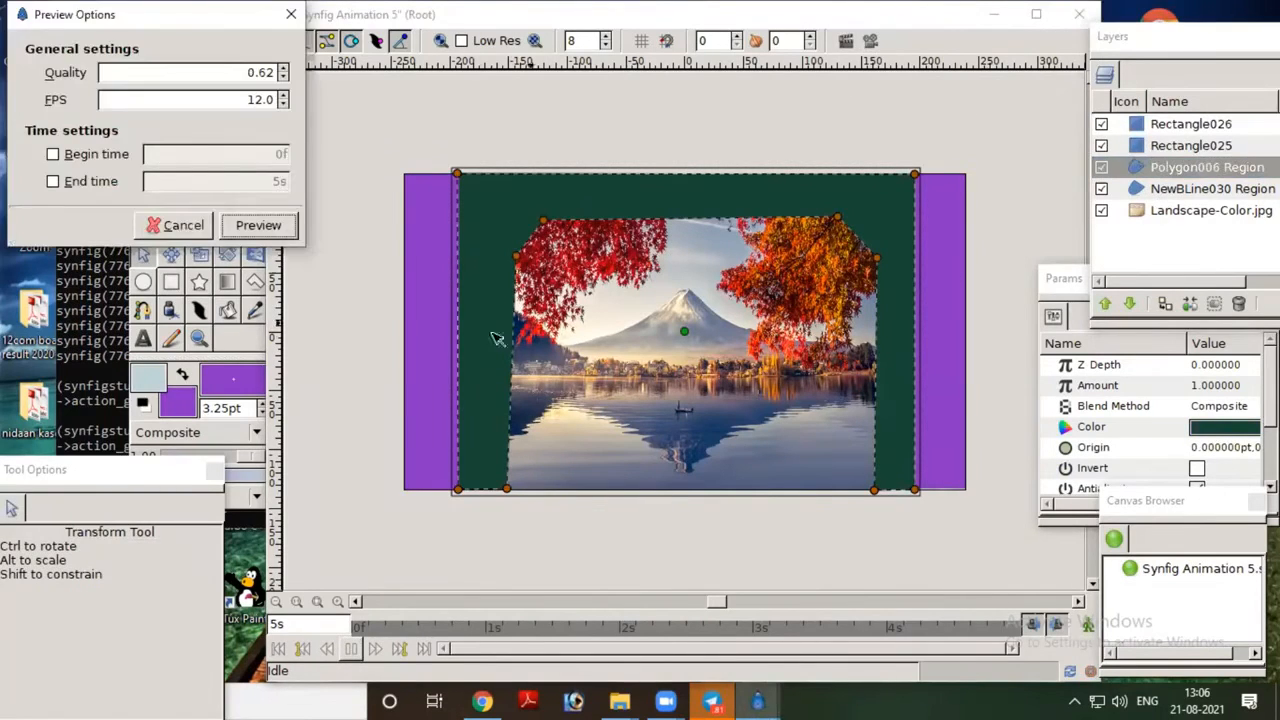
click(258, 225)
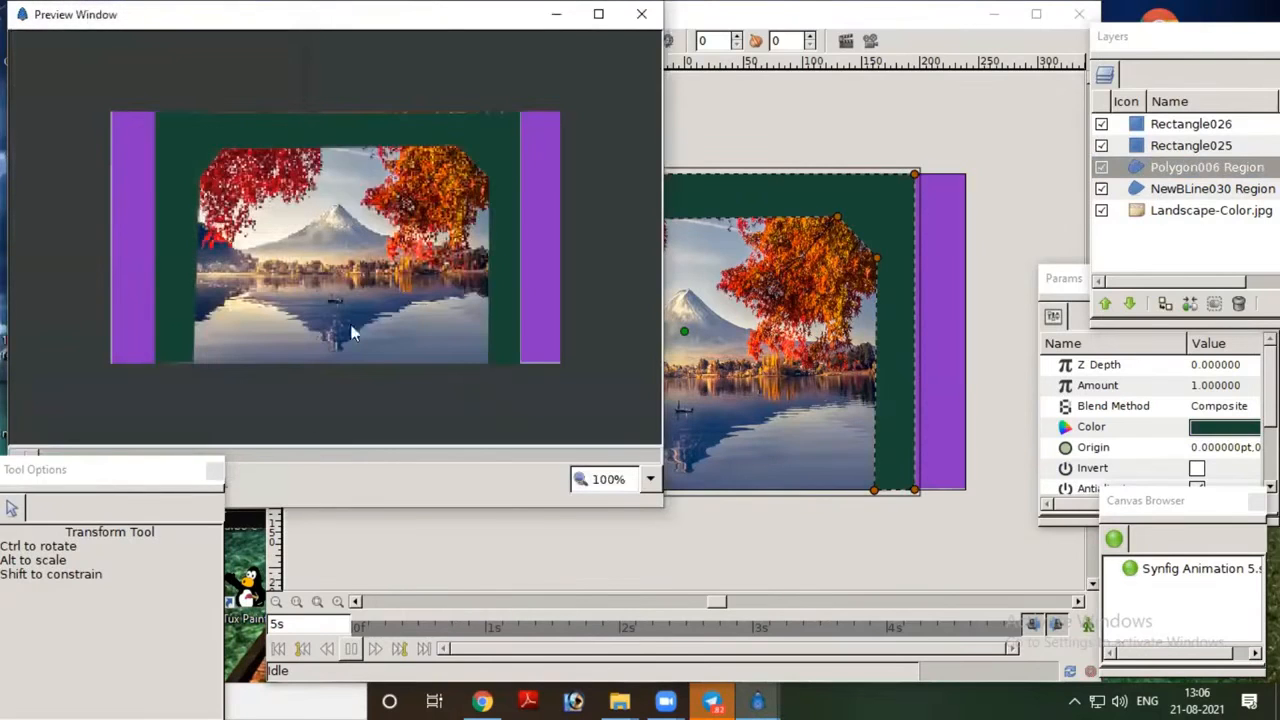
drag(448, 14, 631, 15)
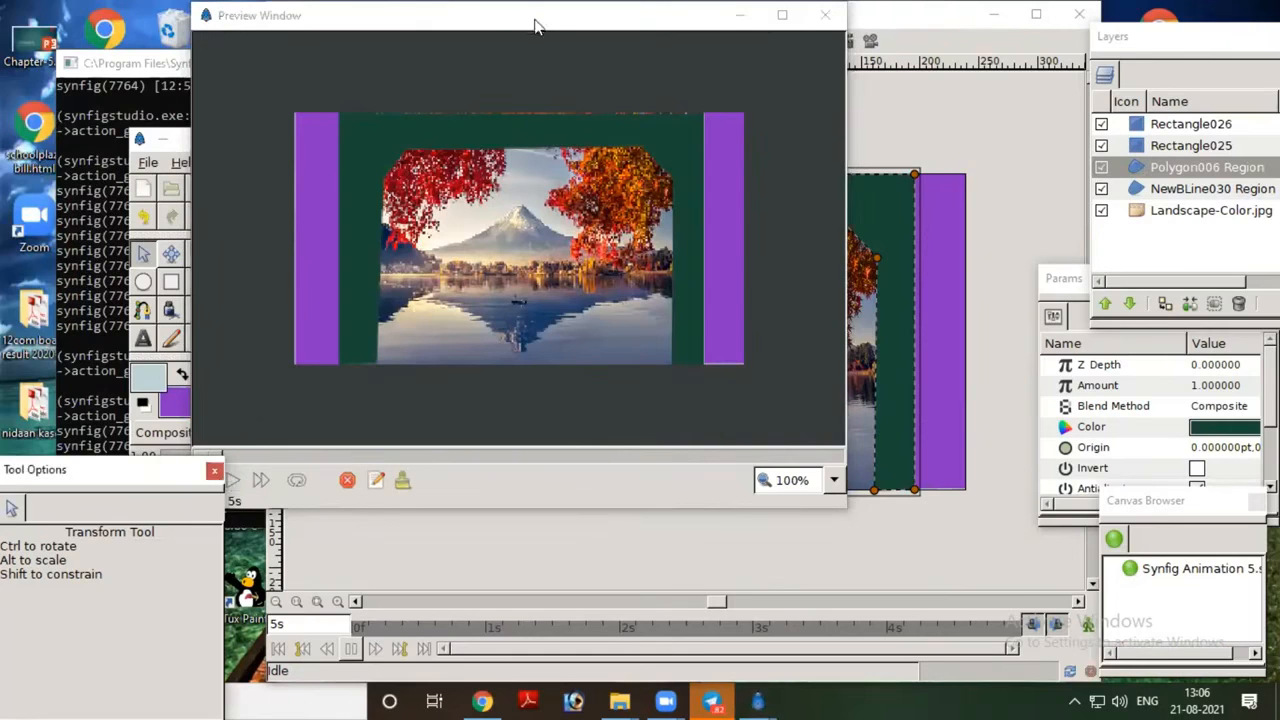
drag(535, 25, 687, 38)
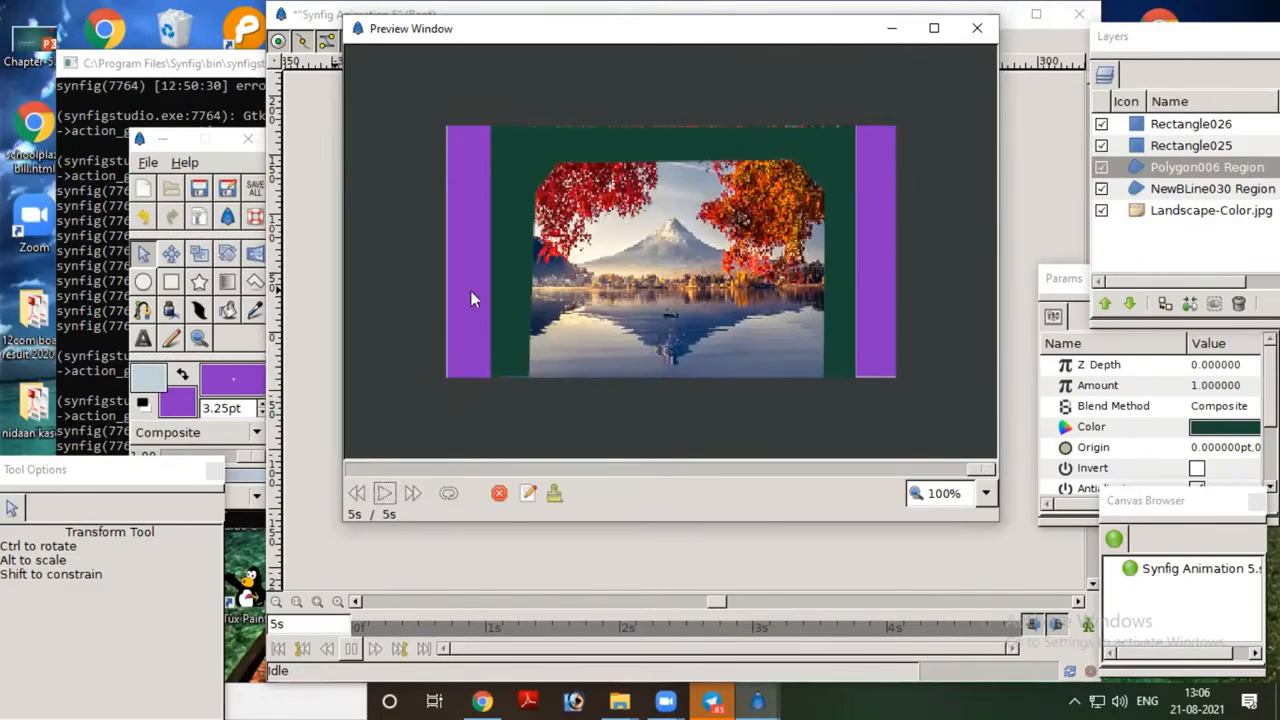
click(976, 28)
Step: Set the blend method of the purple rectangle on the canvas's left side to Alpha Over
click(432, 330)
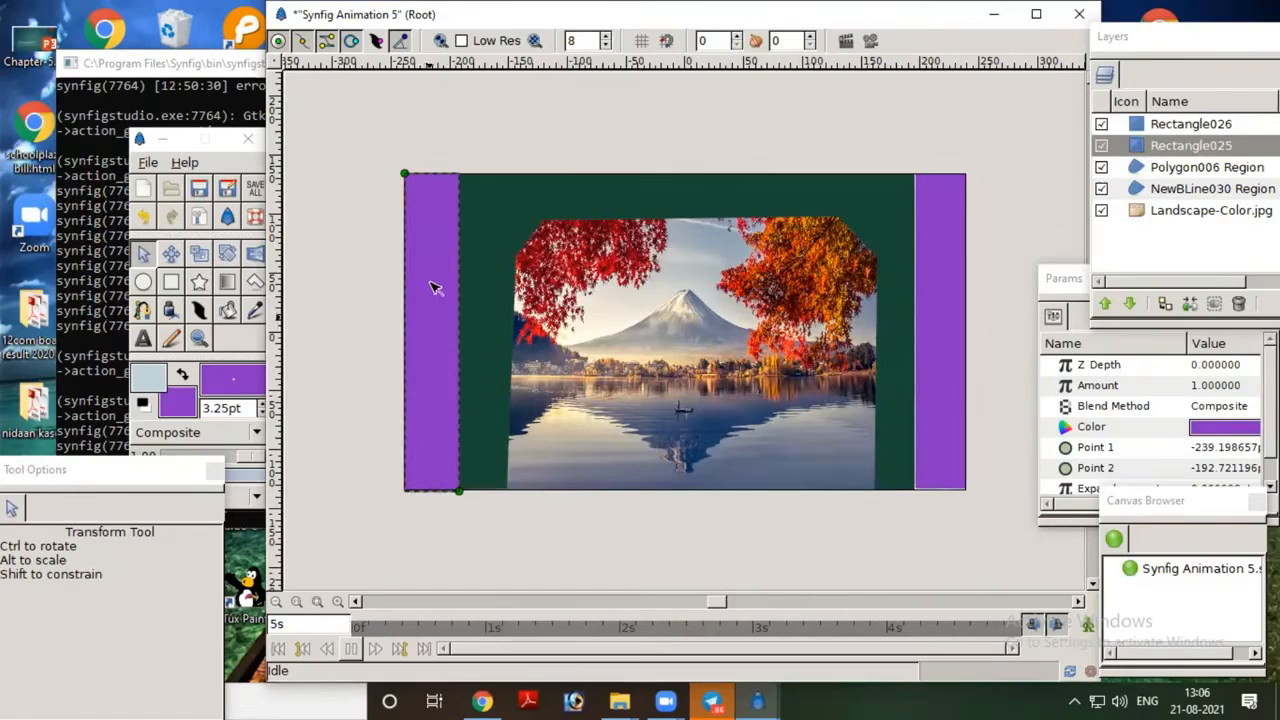
click(1140, 147)
click(1193, 410)
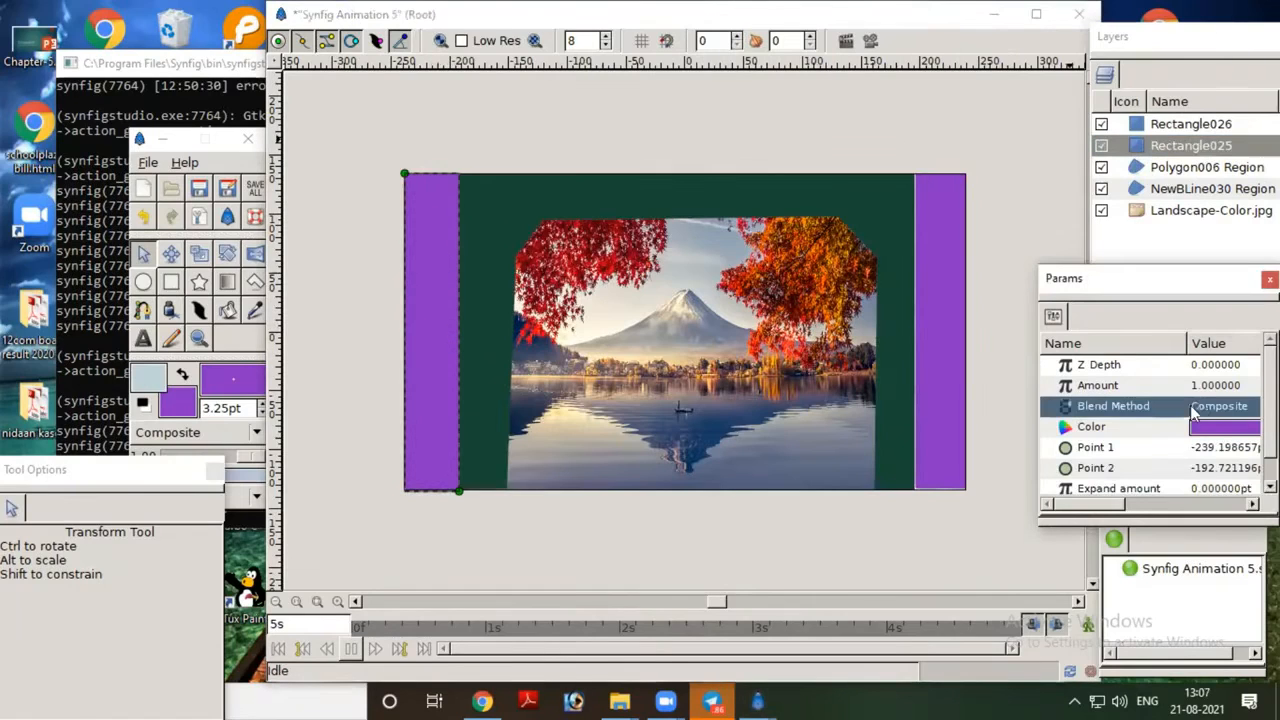
click(1200, 407)
click(1200, 407)
scroll(1218, 482, down, 2)
scroll(1218, 482, down, 2)
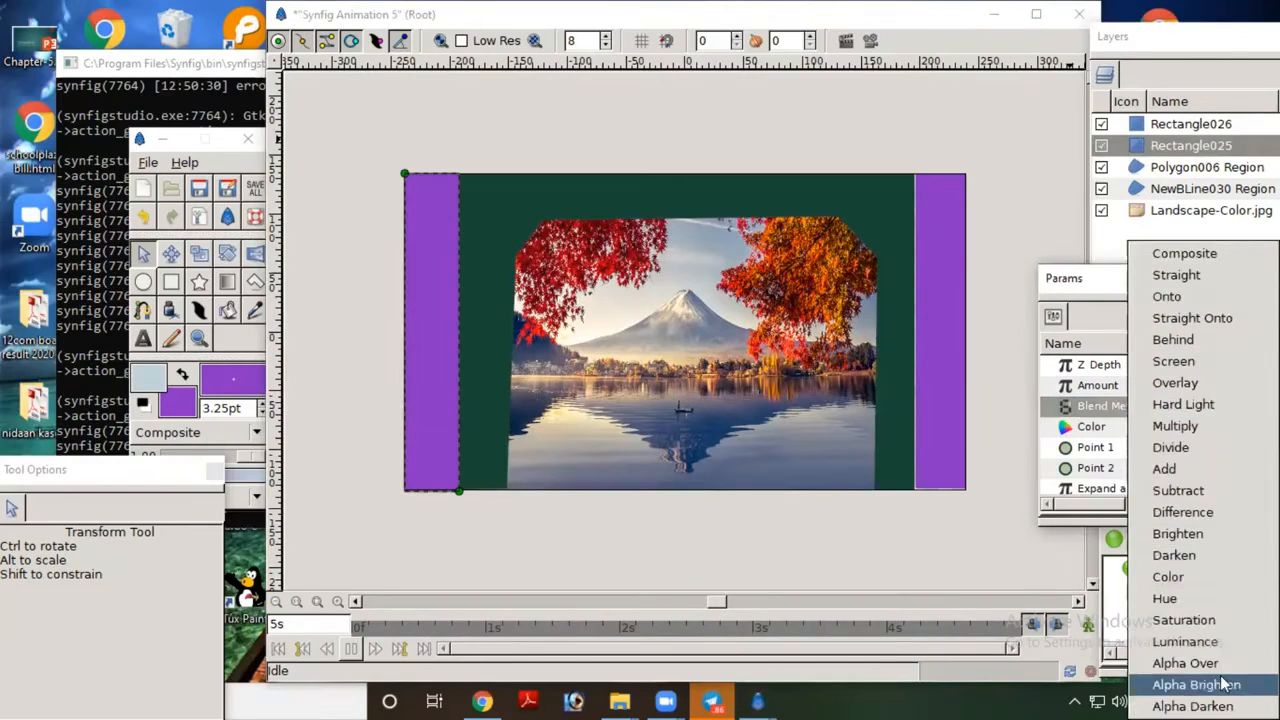
click(1186, 663)
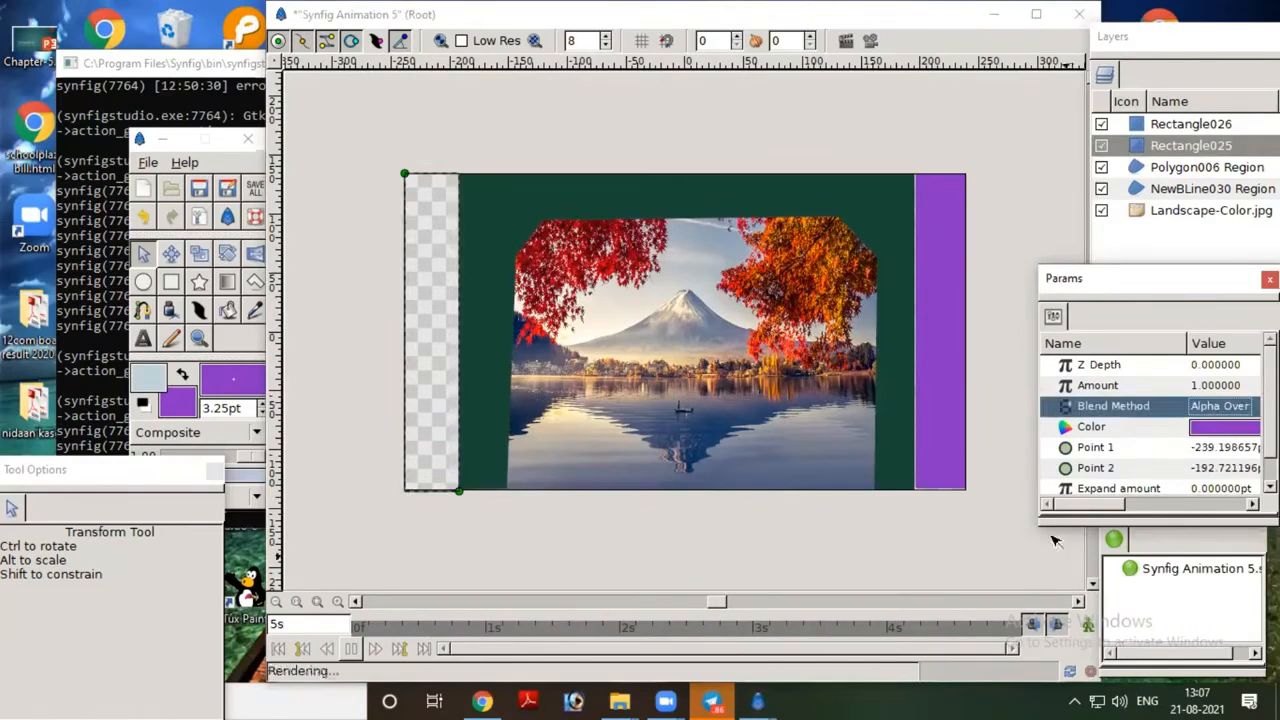
Step: Set the blend method of the purple rectangle on the canvas's right side to Alpha Over
click(940, 391)
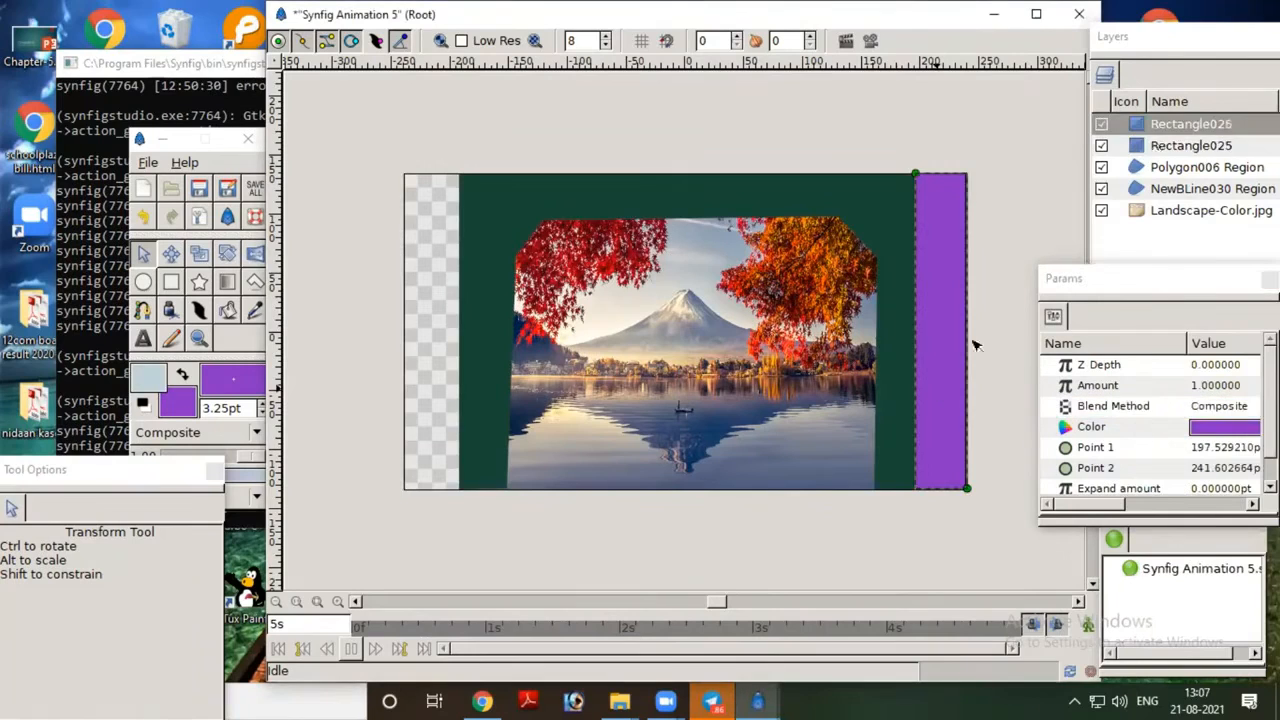
click(1148, 130)
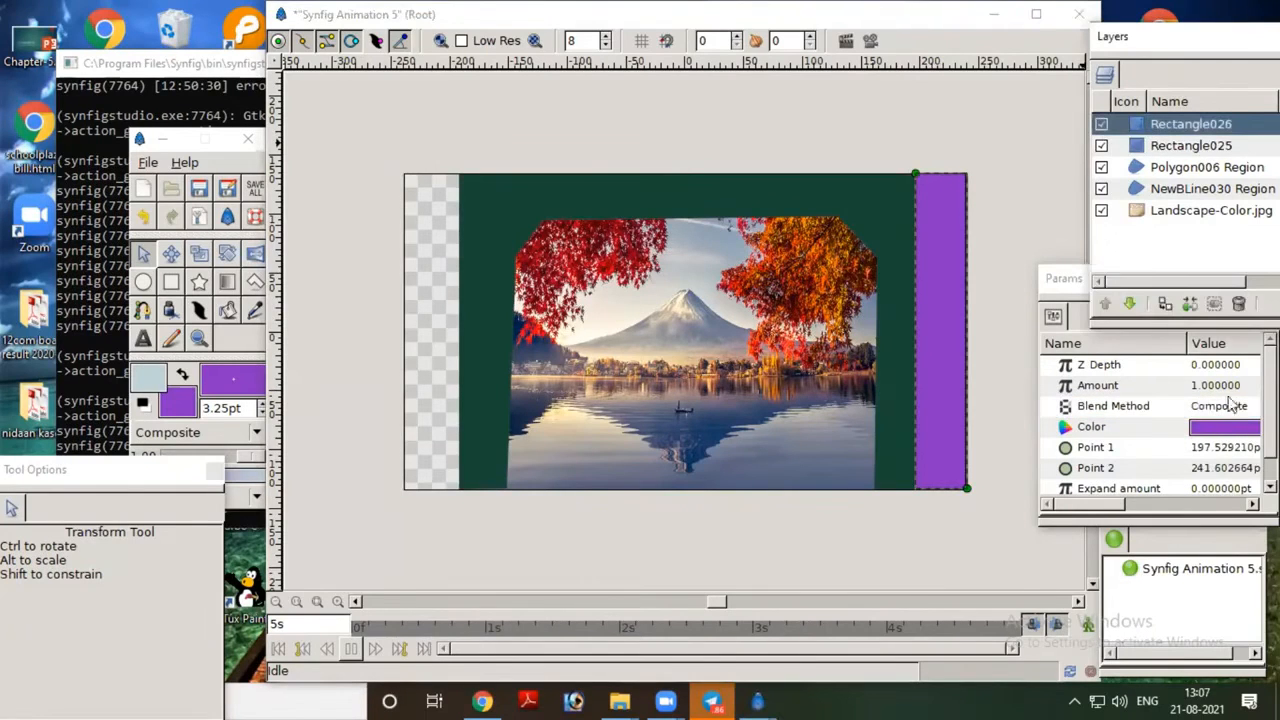
click(1233, 404)
click(1232, 412)
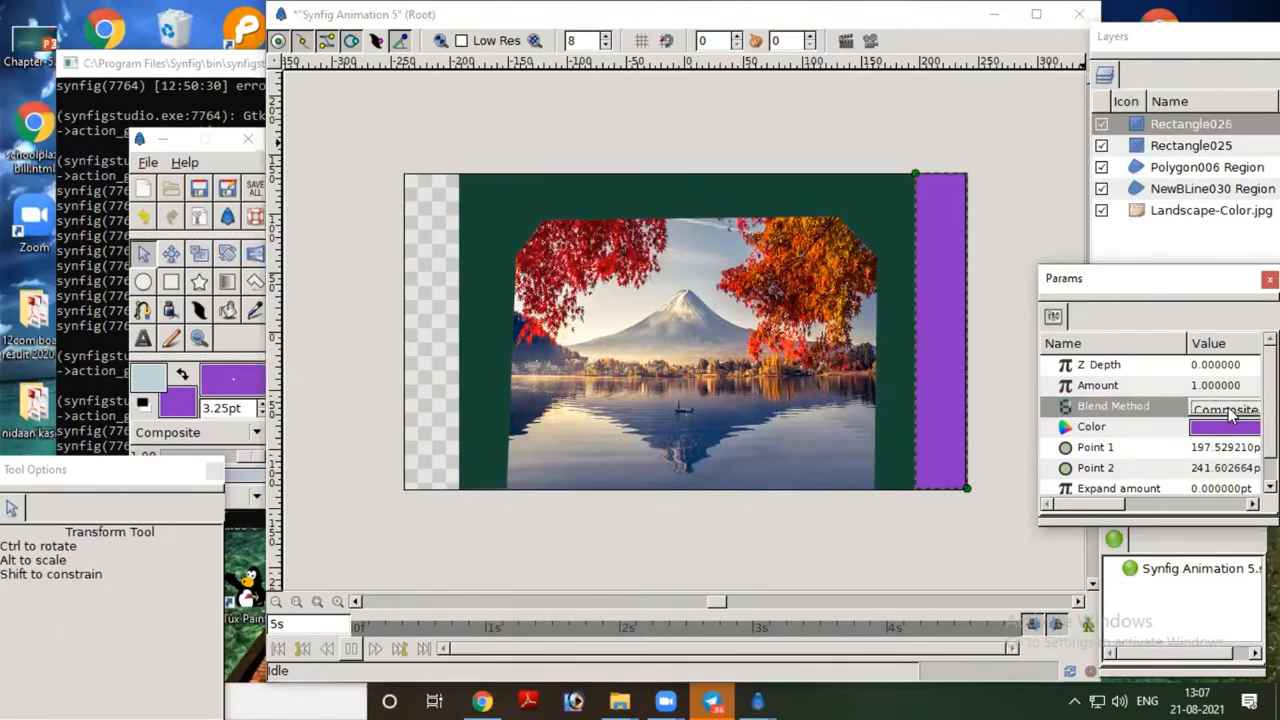
click(1232, 412)
scroll(1214, 543, down, 3)
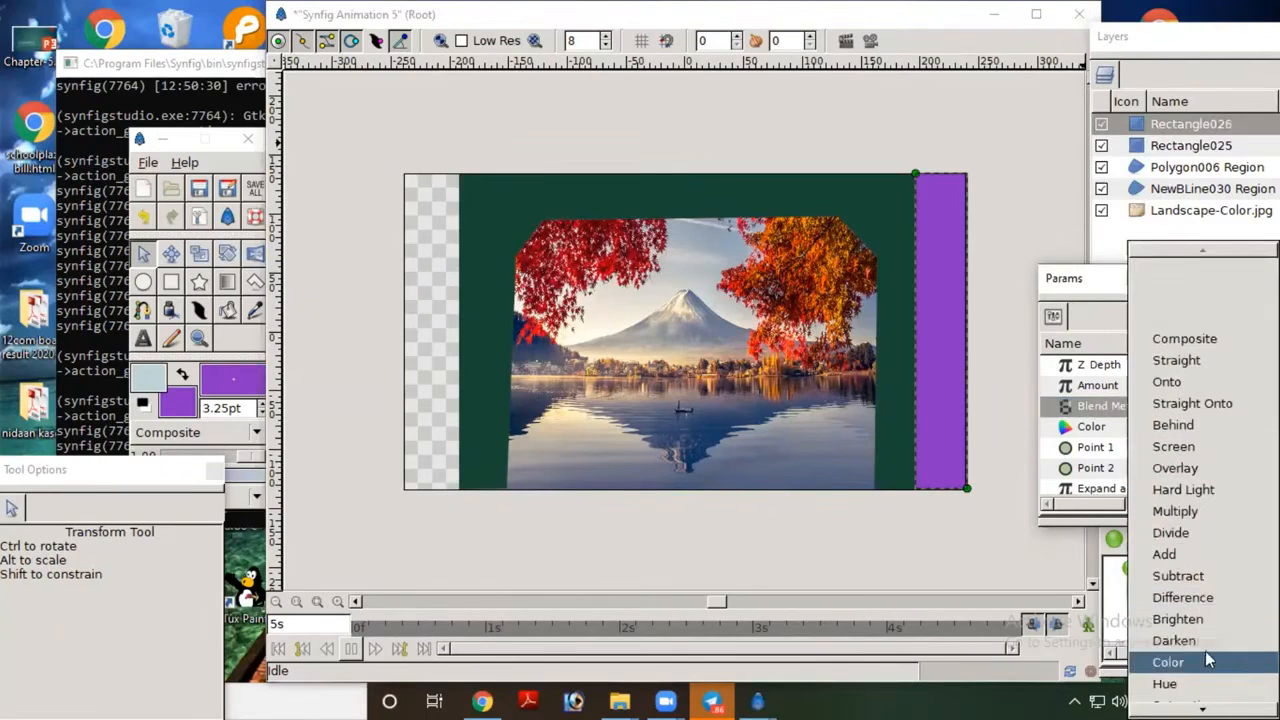
scroll(1195, 595, down, 2)
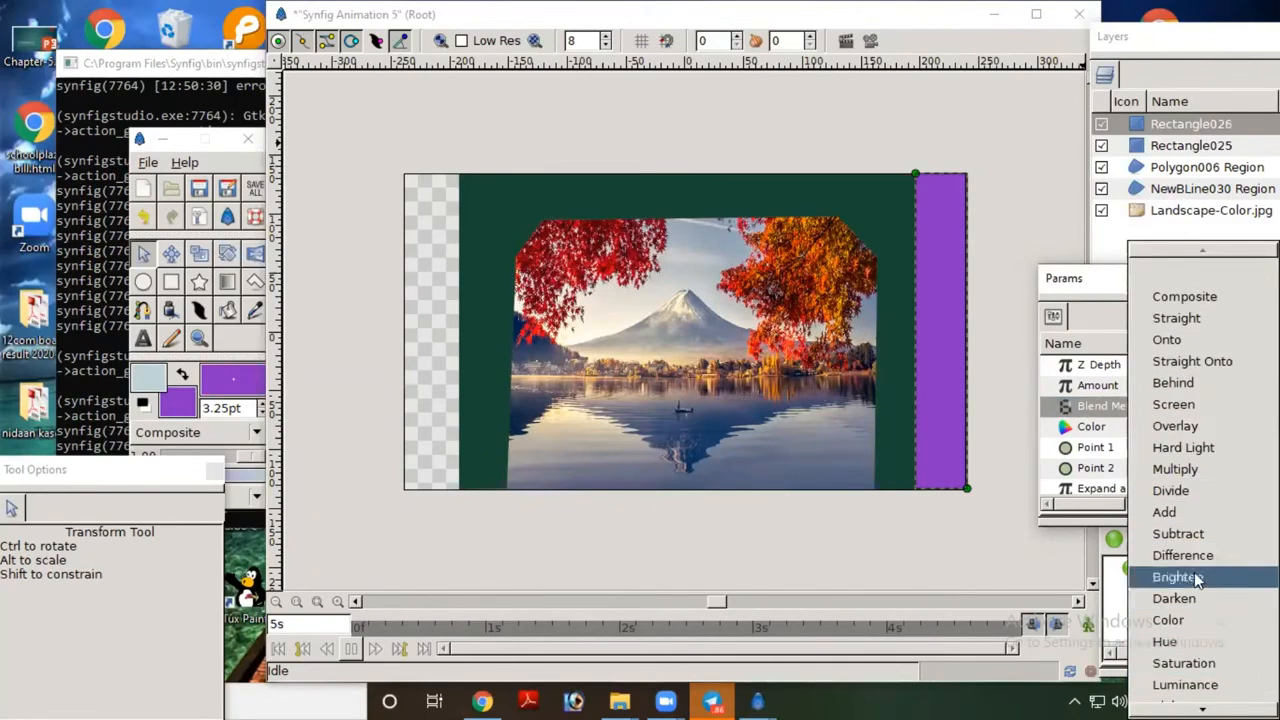
scroll(1200, 465, down, 2)
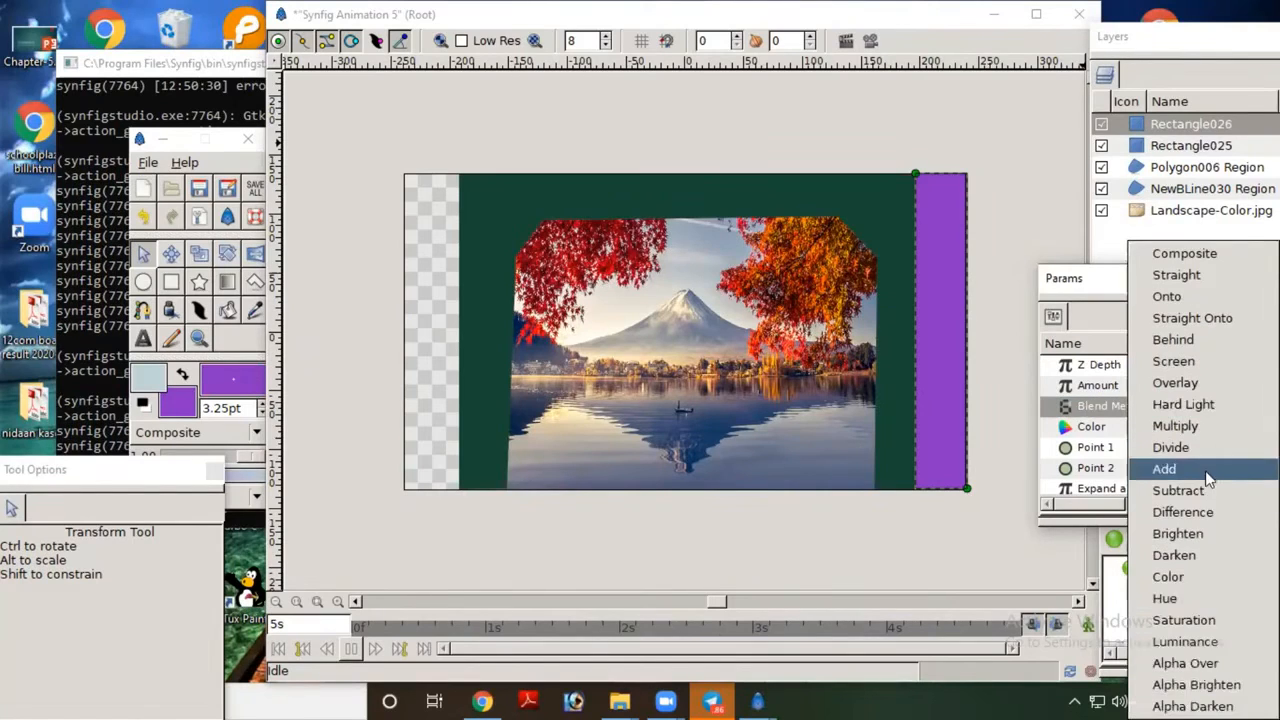
click(1205, 663)
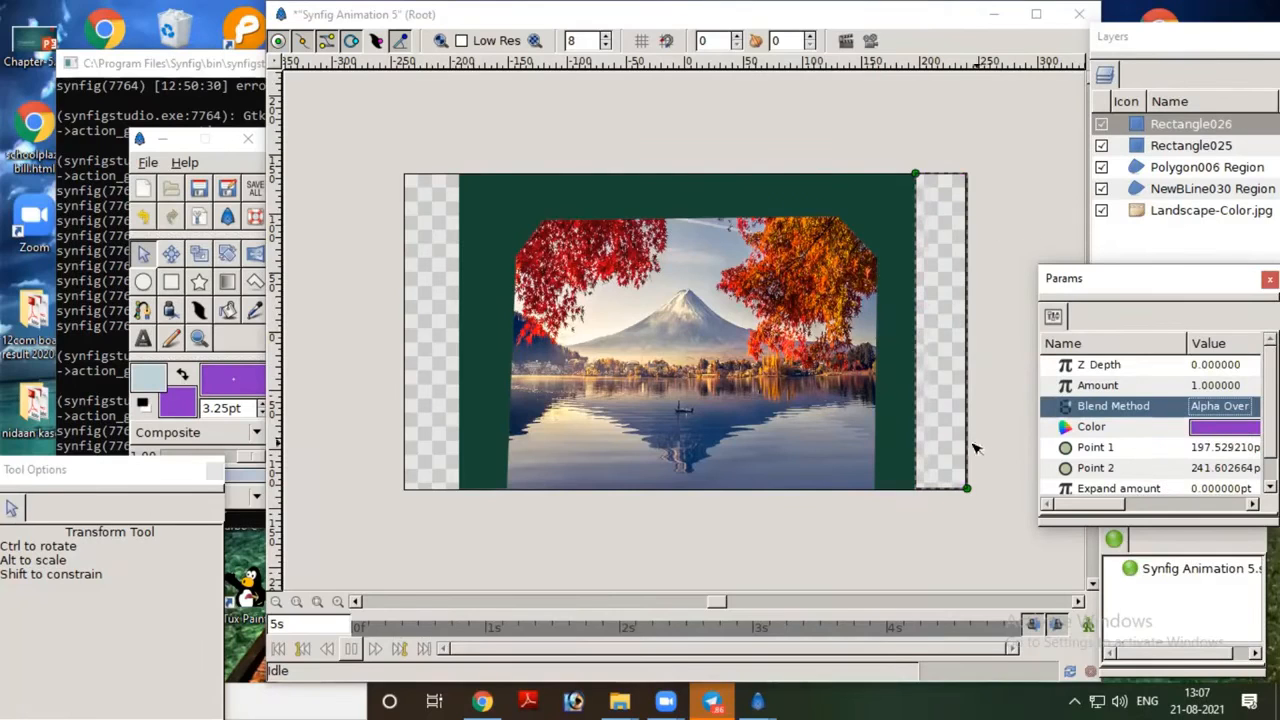
Step: Preview the masked animation at quality 0.62 and 12 FPS, watch the cloud's drift, and close the preview
click(874, 41)
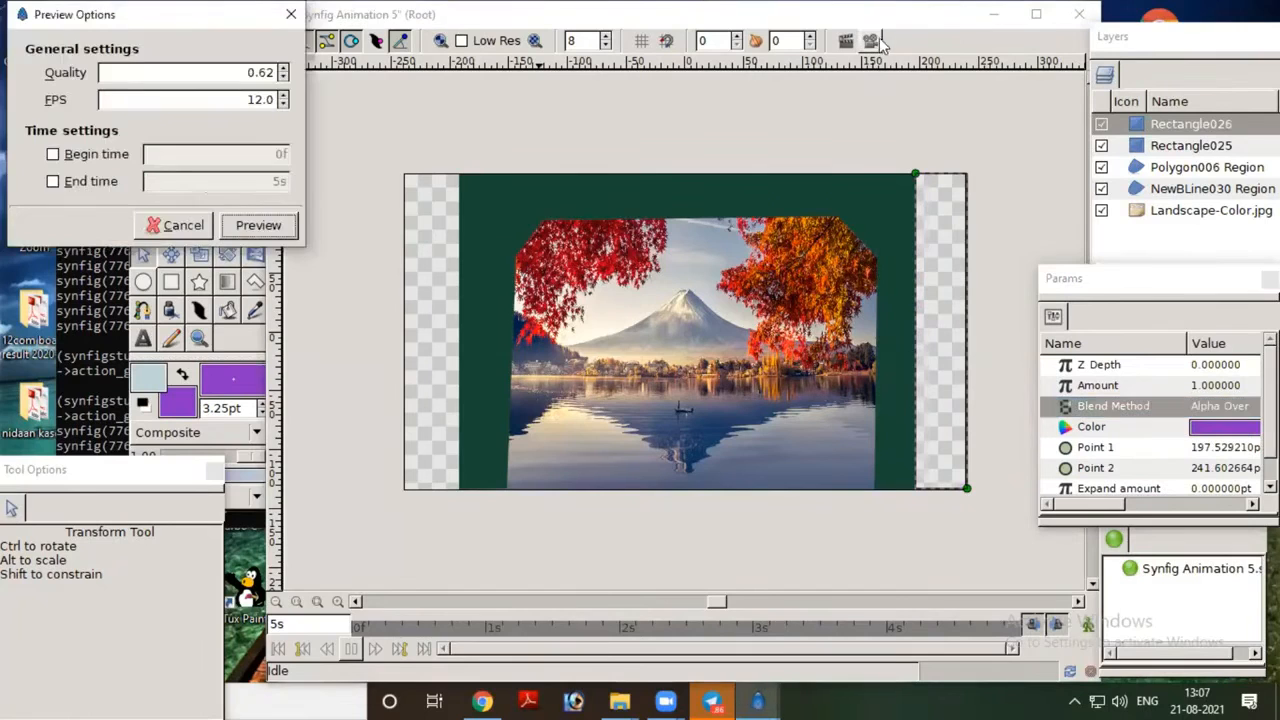
click(258, 225)
drag(447, 27, 754, 27)
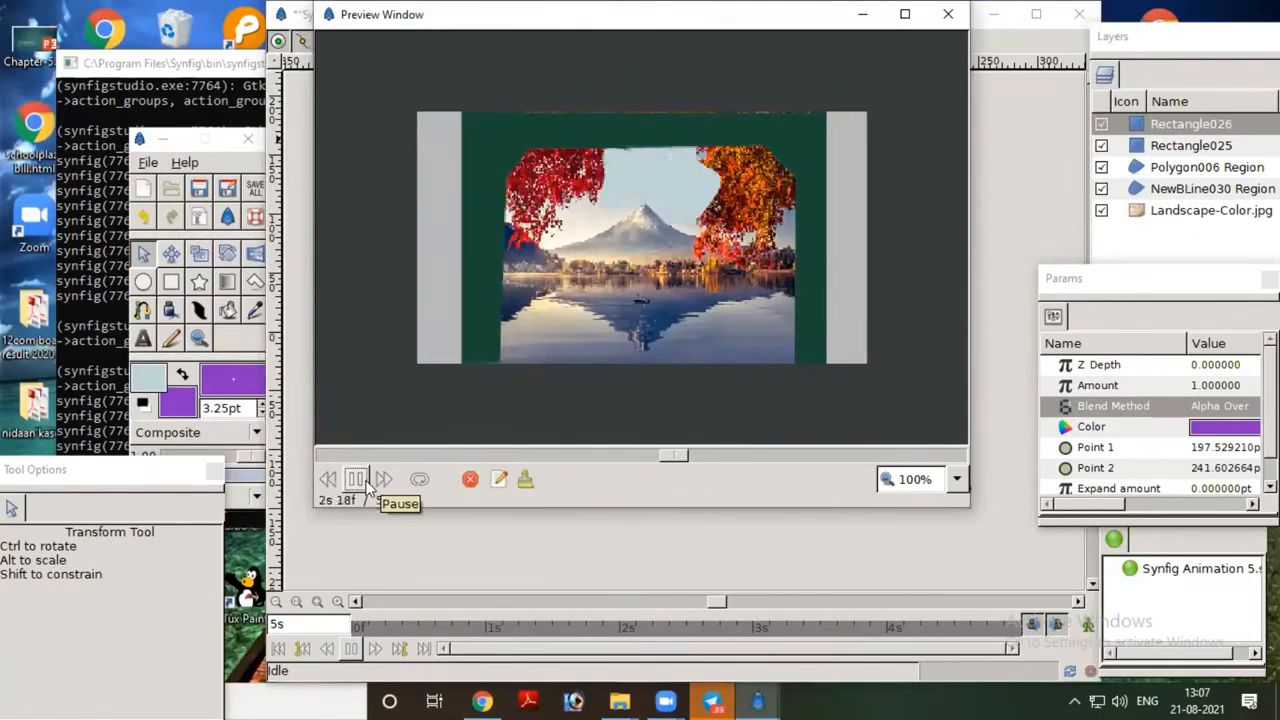
click(948, 28)
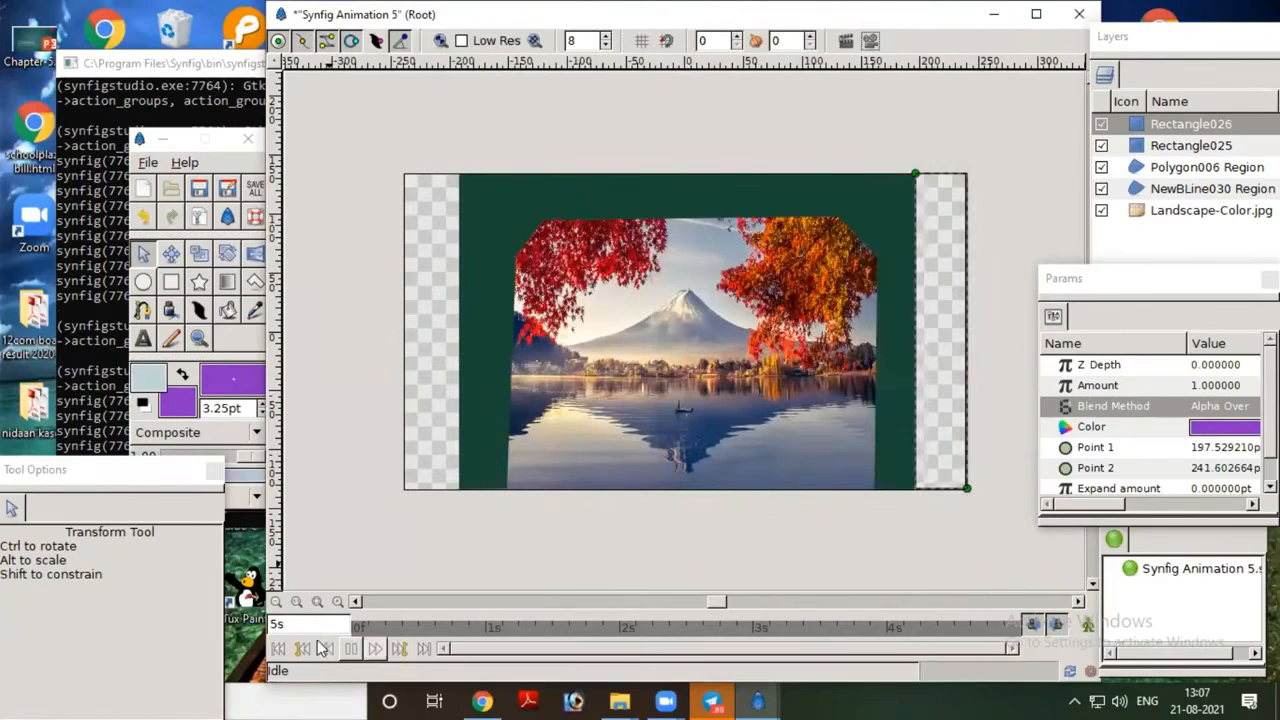
Step: Deselect all layers, return to the start of the timeline, and play the animation on the canvas twice
click(437, 563)
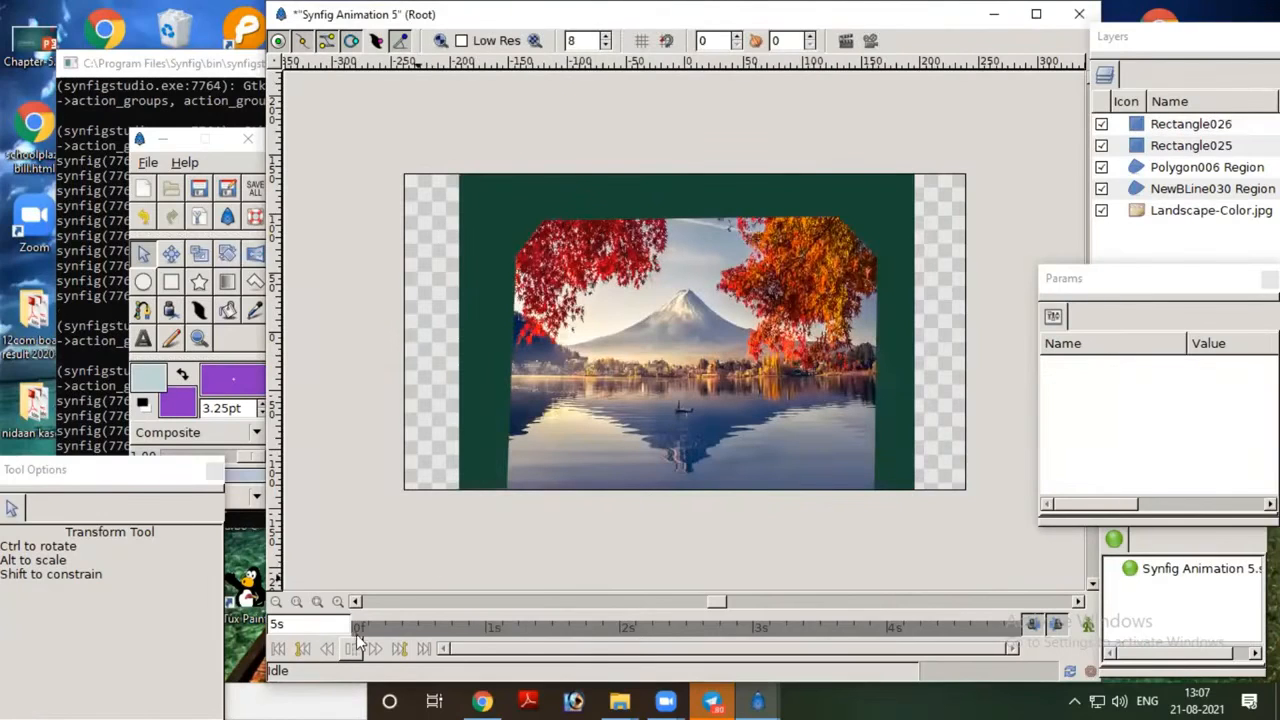
click(356, 630)
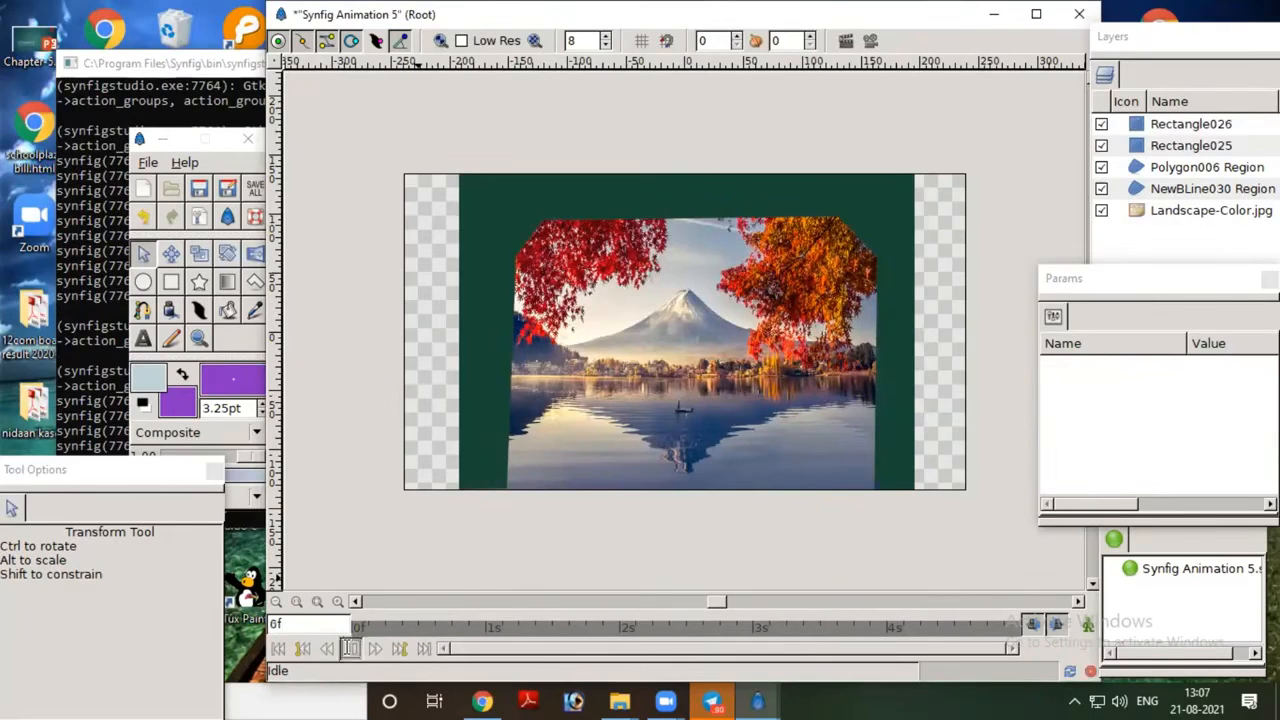
click(350, 648)
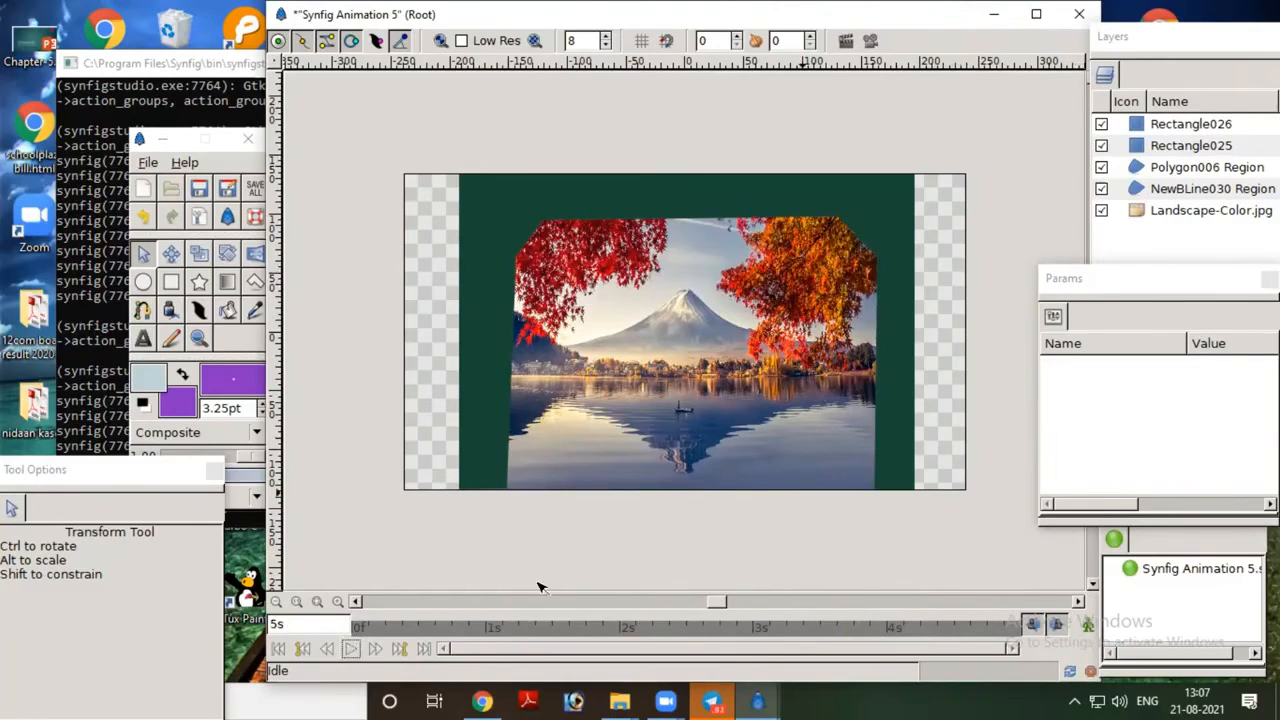
click(355, 649)
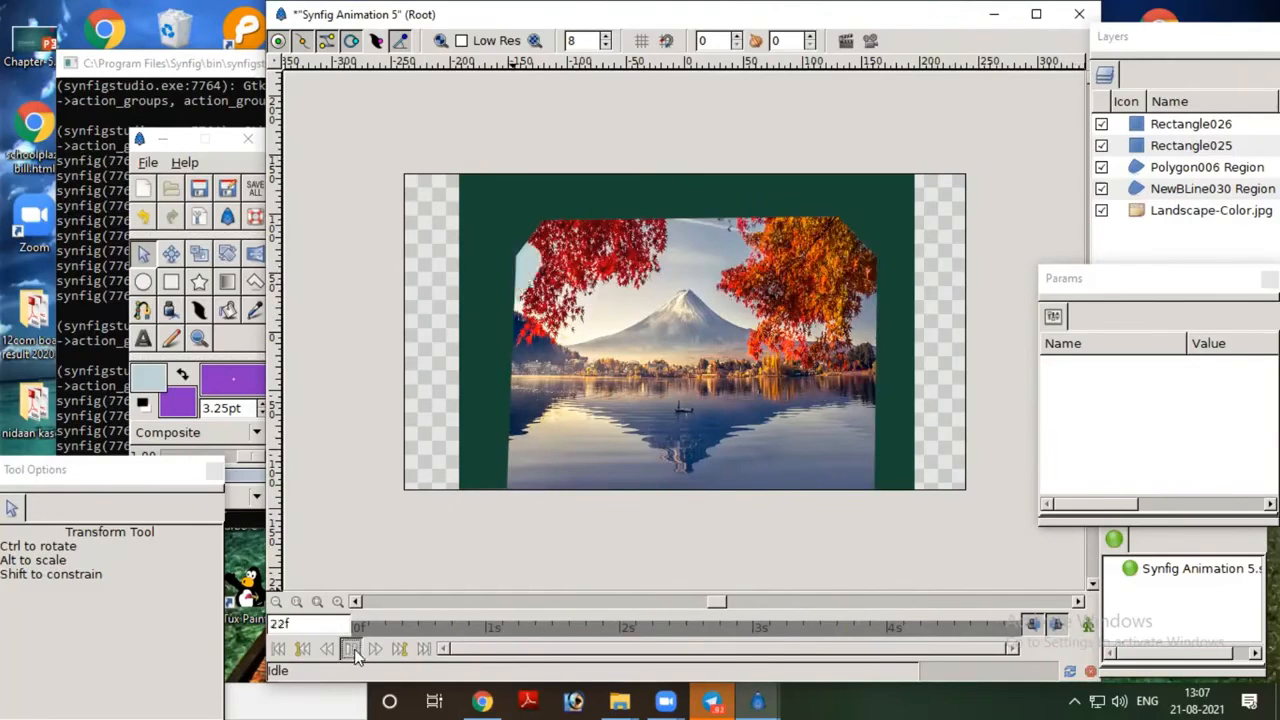
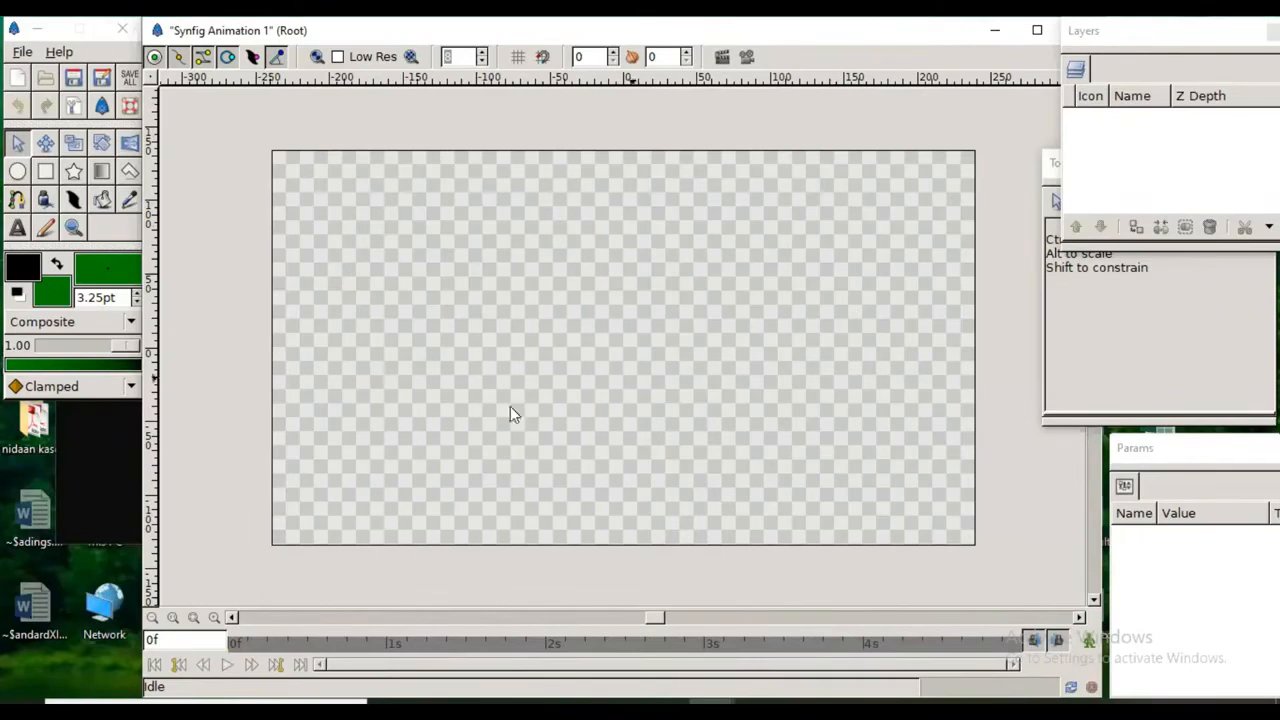
click(152, 84)
mouse_move(178, 84)
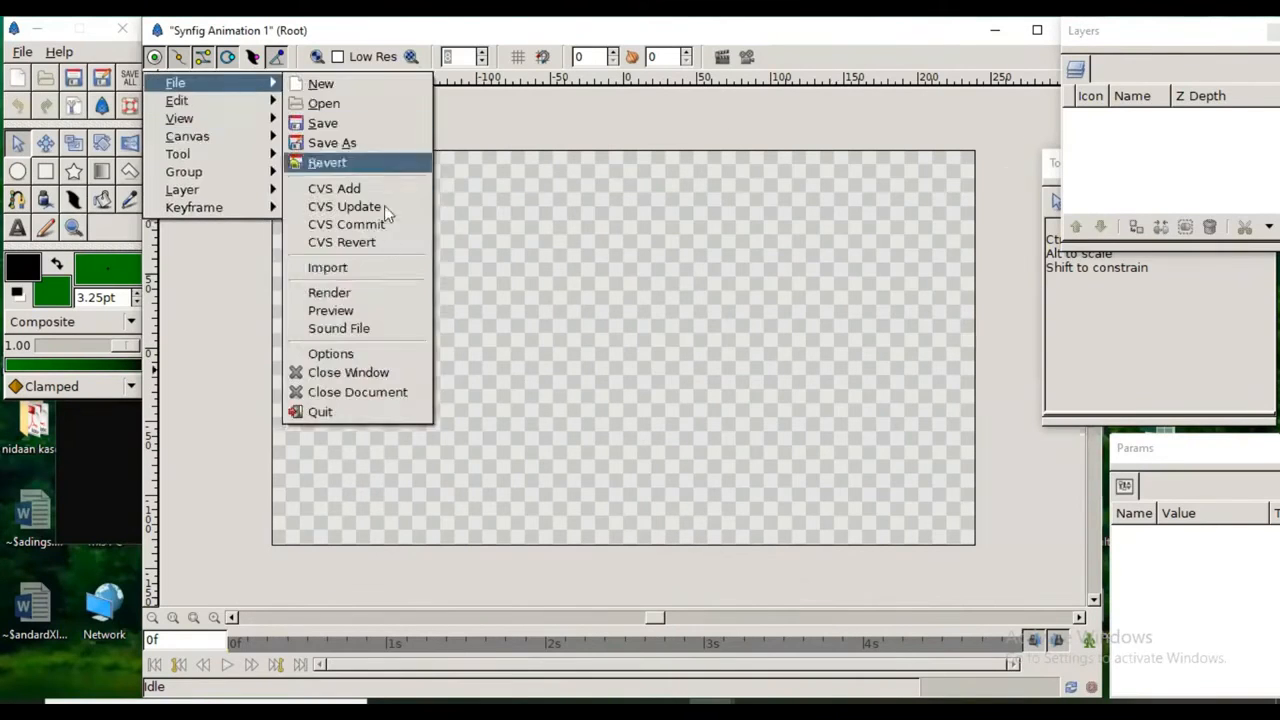
click(388, 269)
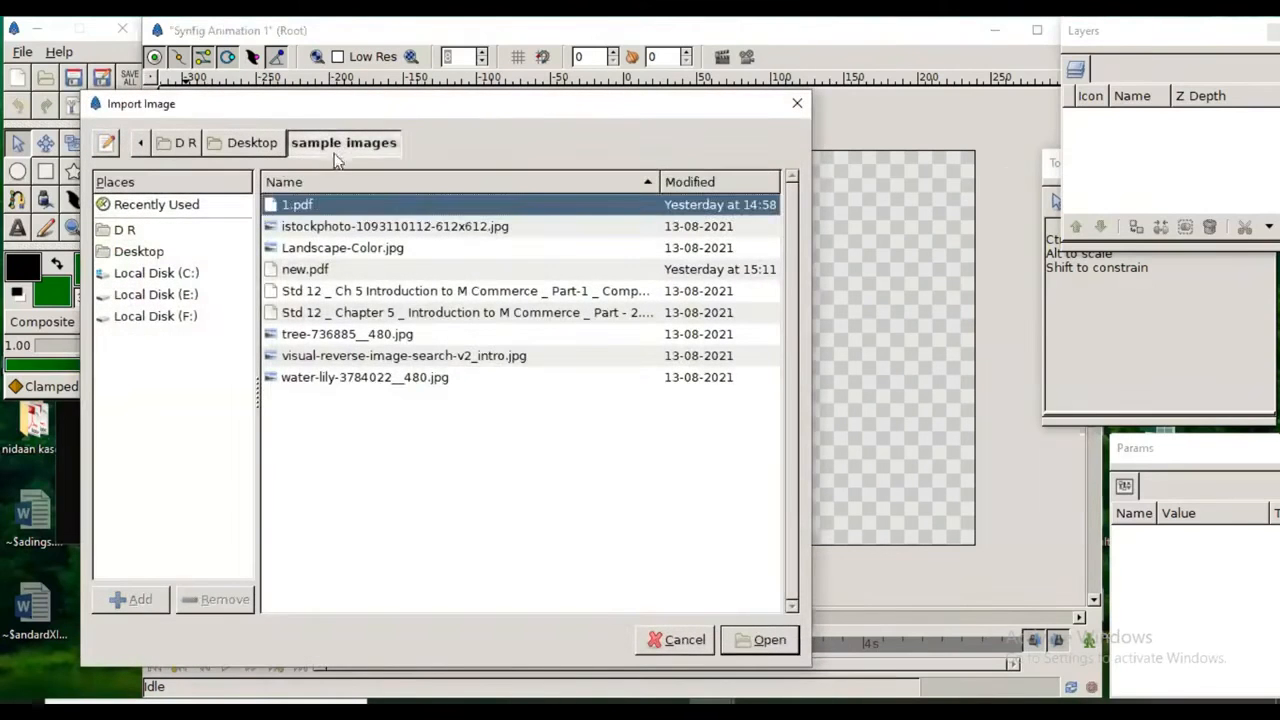
click(266, 150)
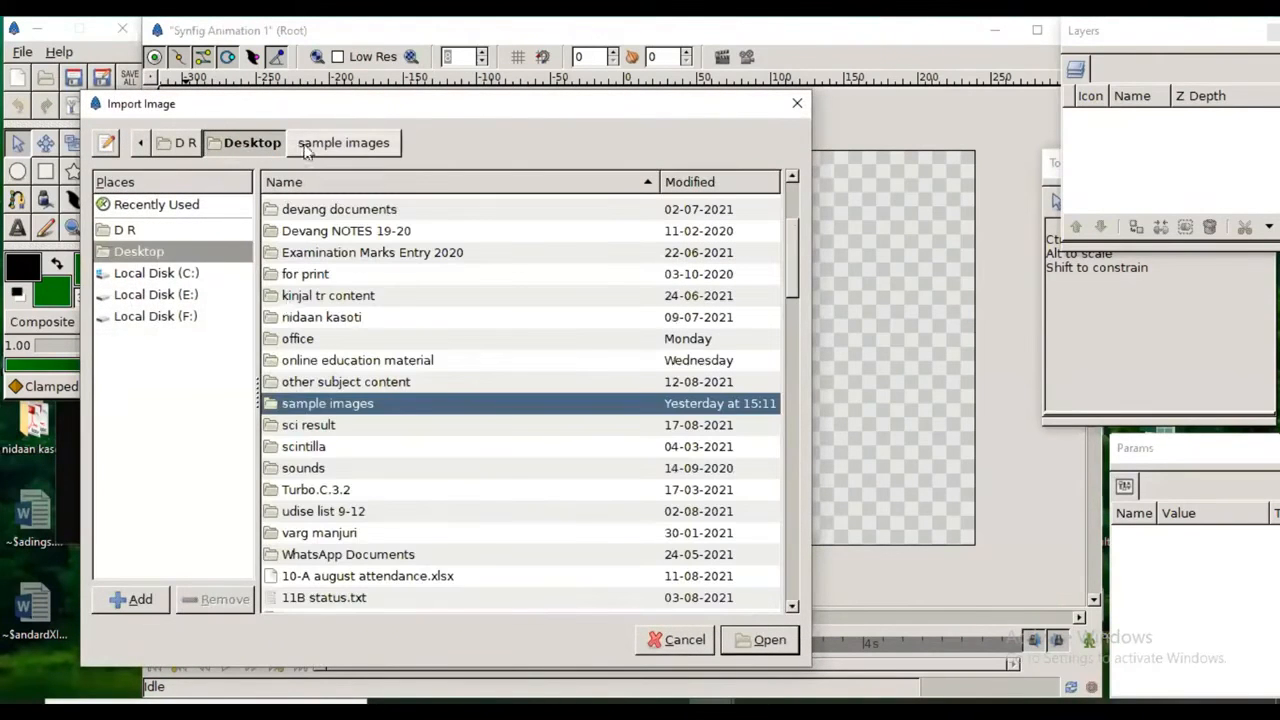
double_click(295, 405)
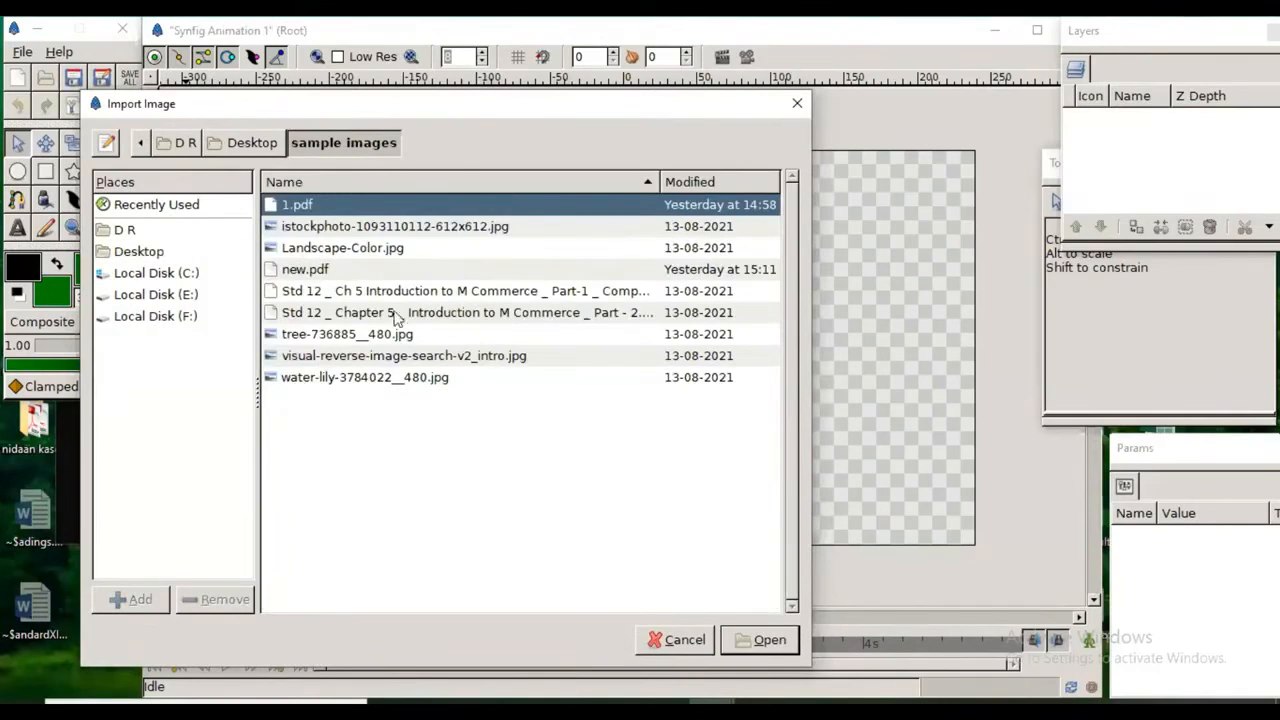
click(424, 230)
click(760, 640)
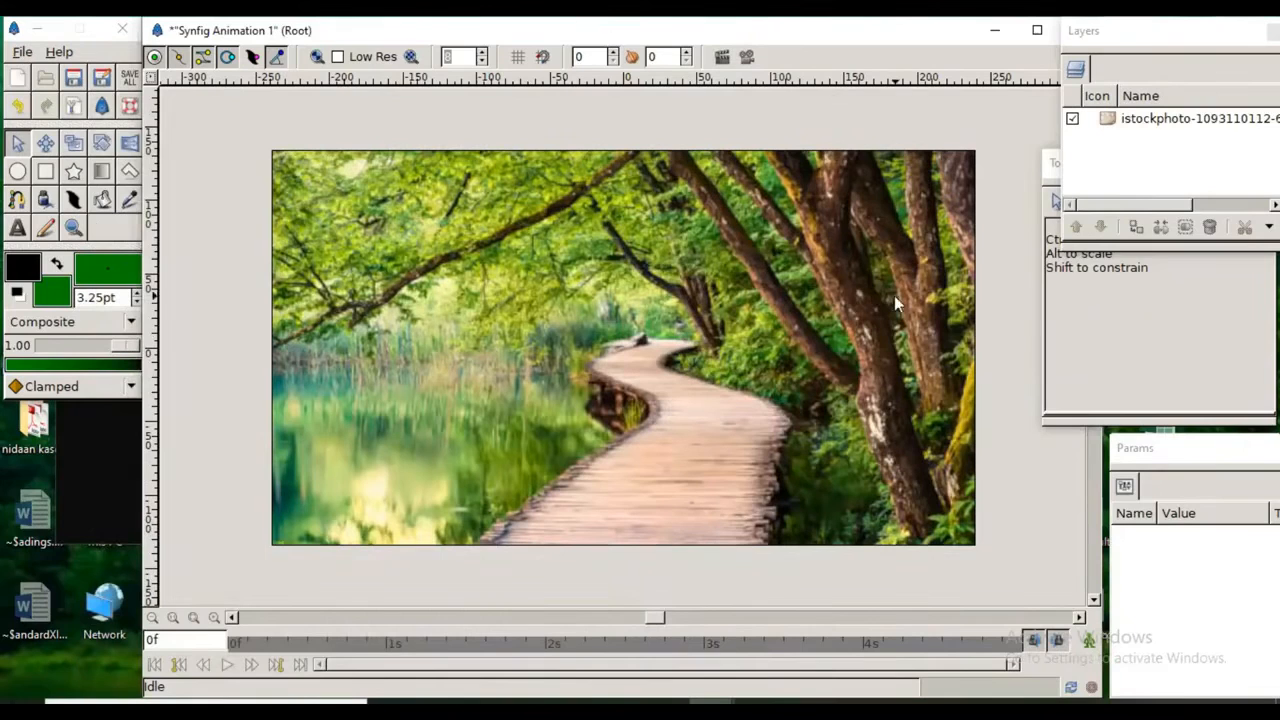
Step: Resize the imported boardwalk image so its top-left and bottom-right corners match the canvas frame
click(17, 143)
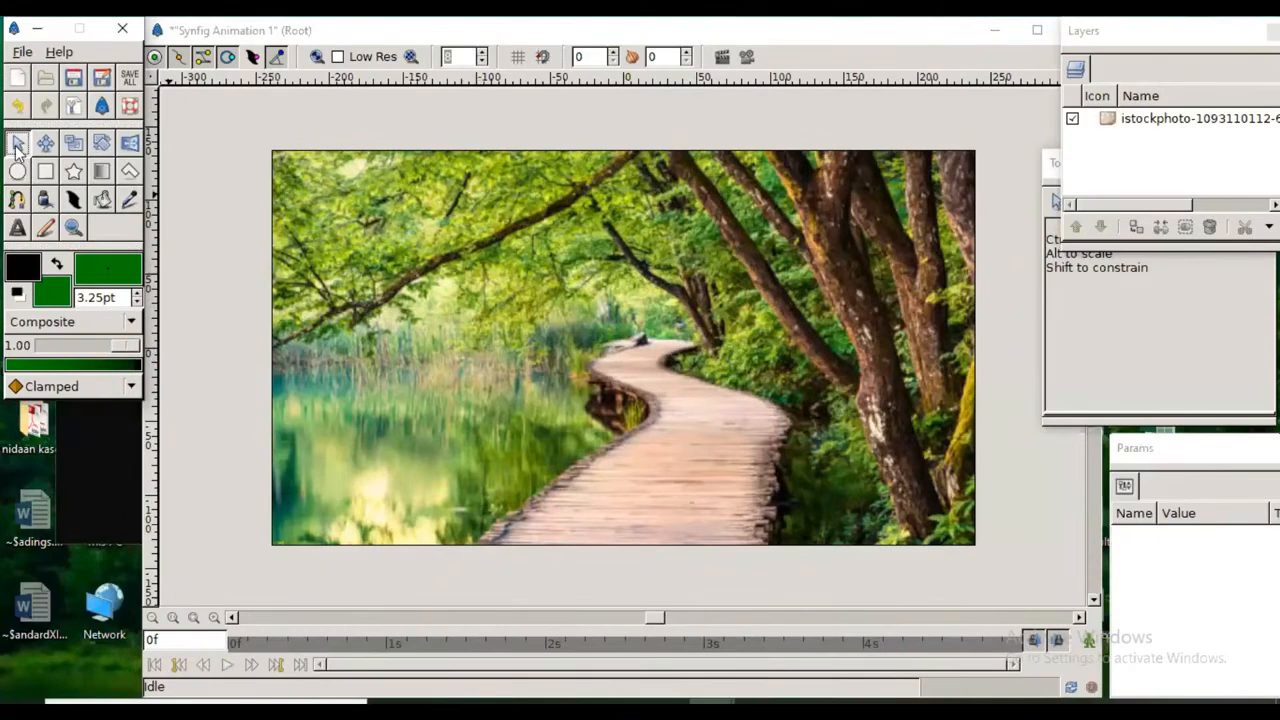
click(530, 323)
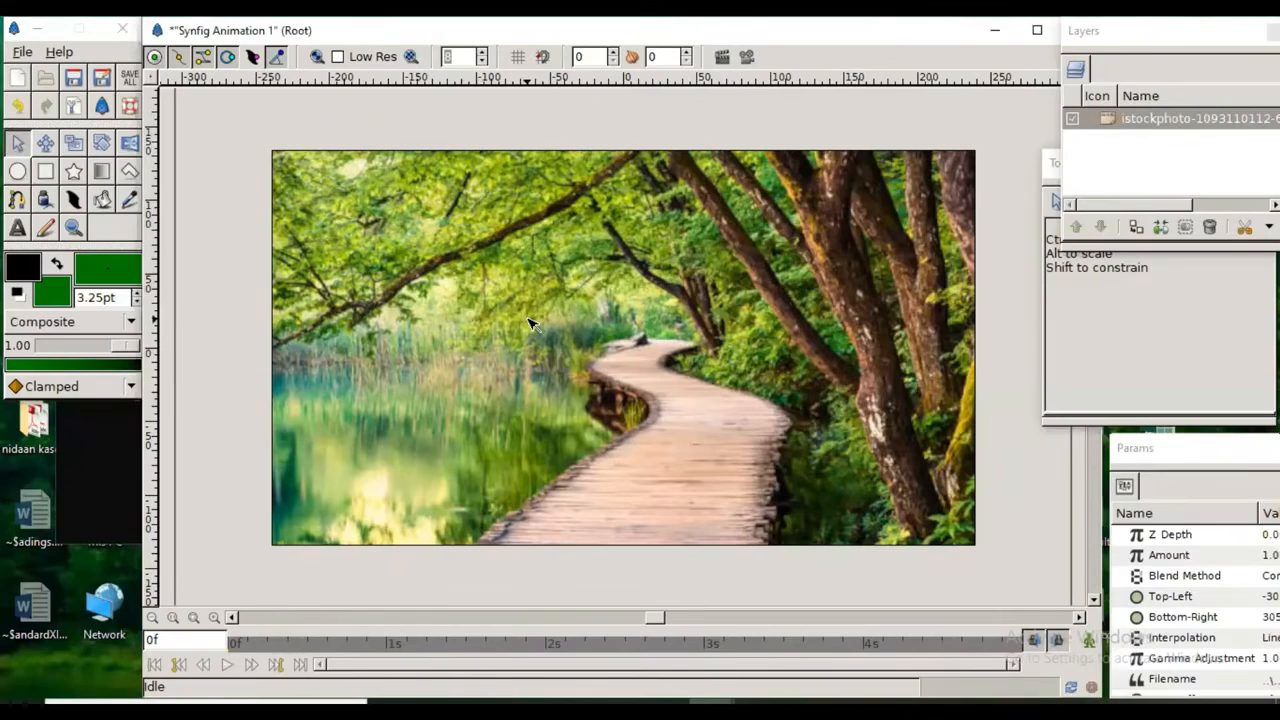
key(minus)
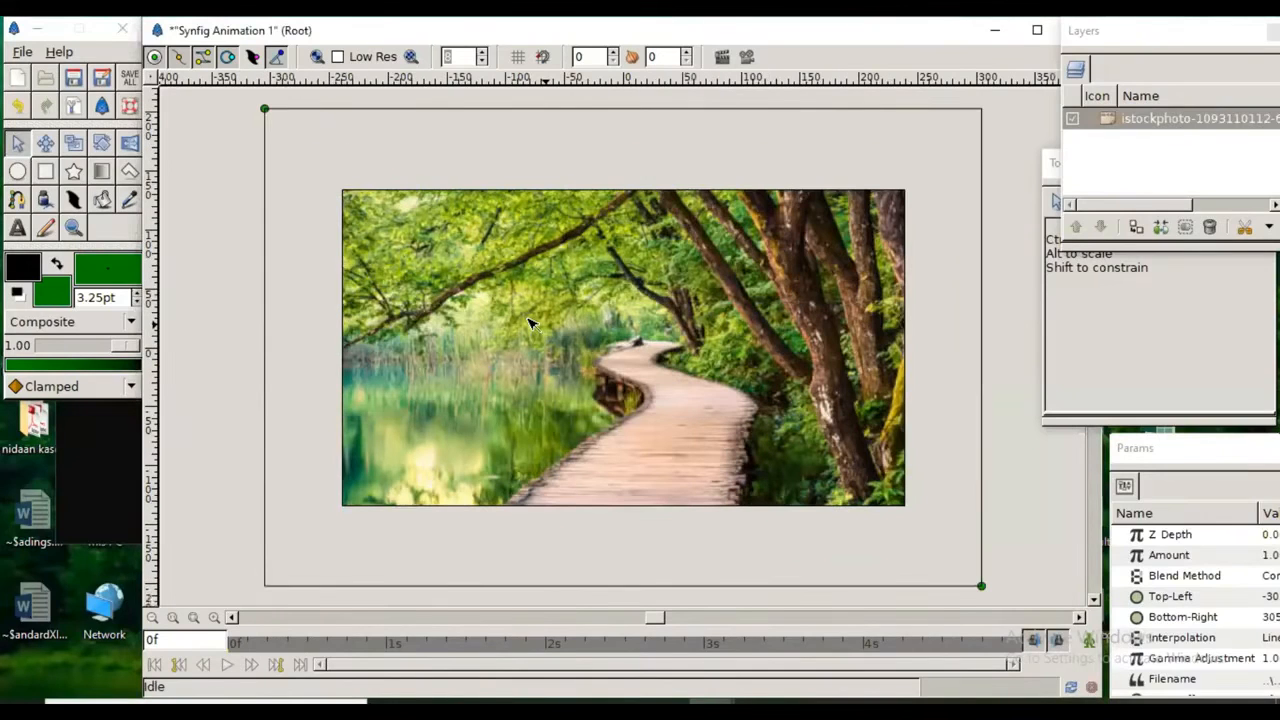
key(minus)
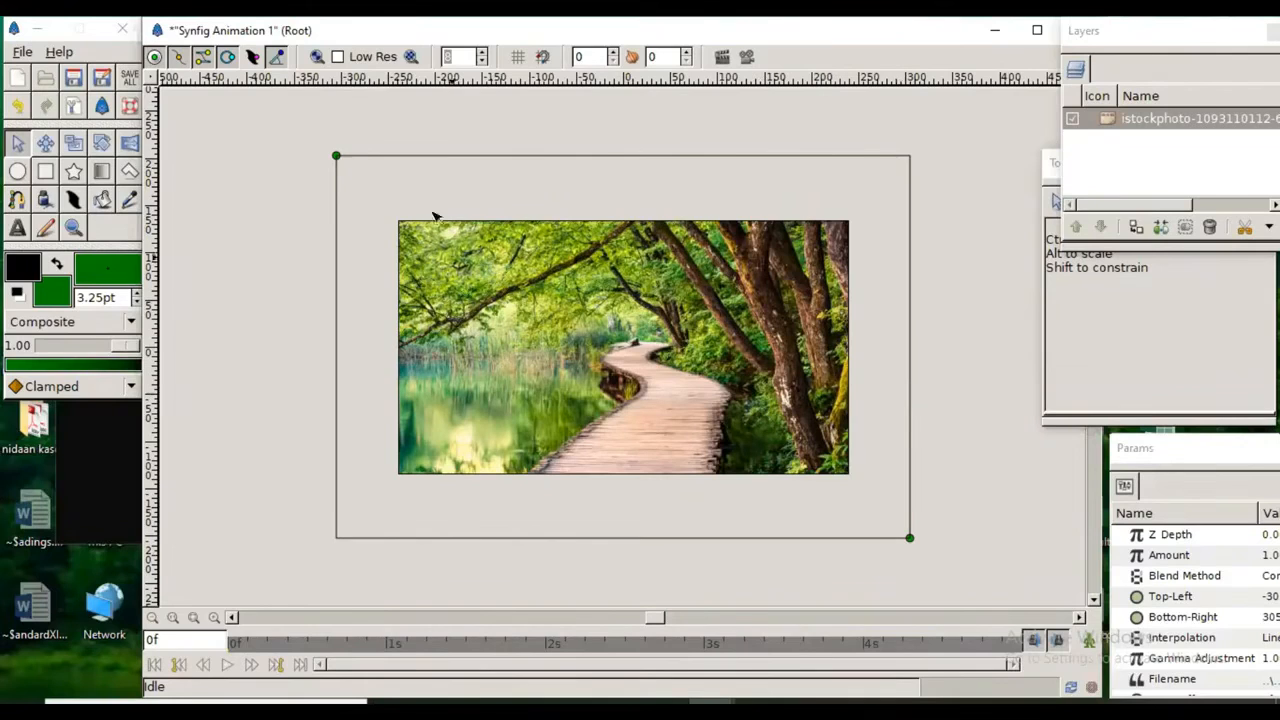
drag(337, 157, 398, 222)
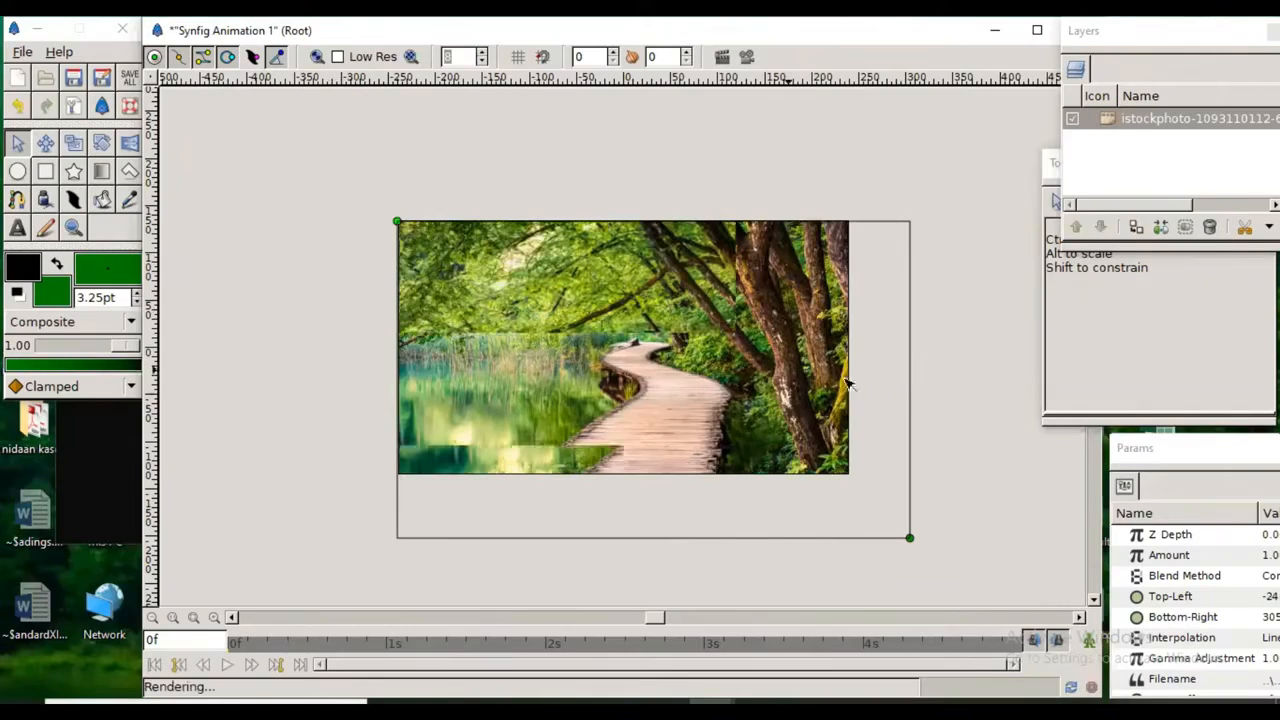
drag(909, 537, 853, 478)
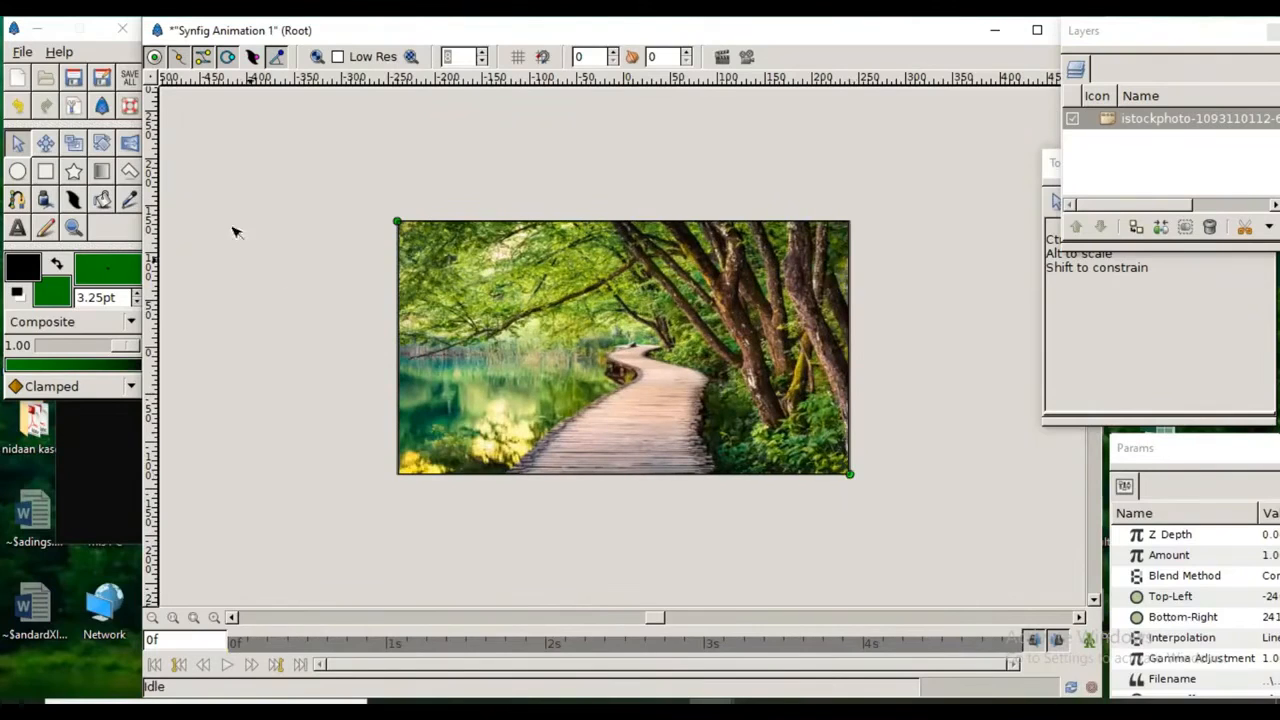
Step: Import Landscape-Color.jpg from the sample images folder as a new layer above the boardwalk image
click(148, 80)
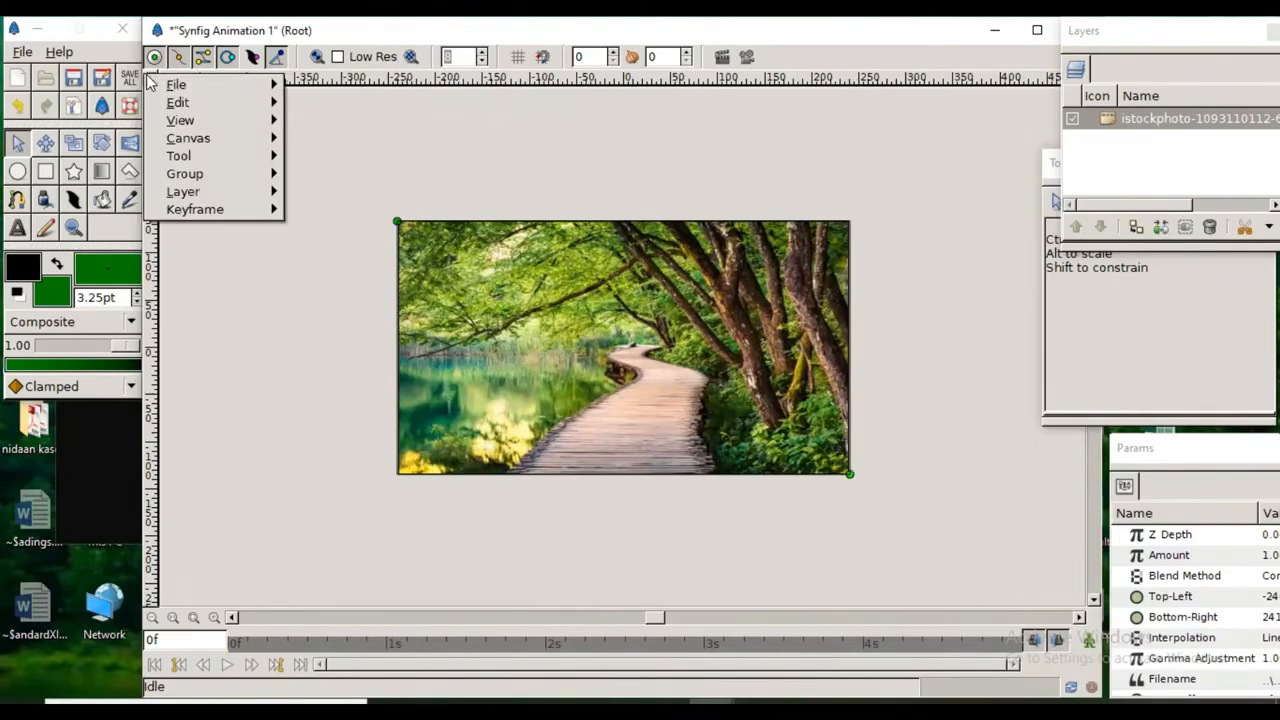
mouse_move(180, 84)
click(383, 270)
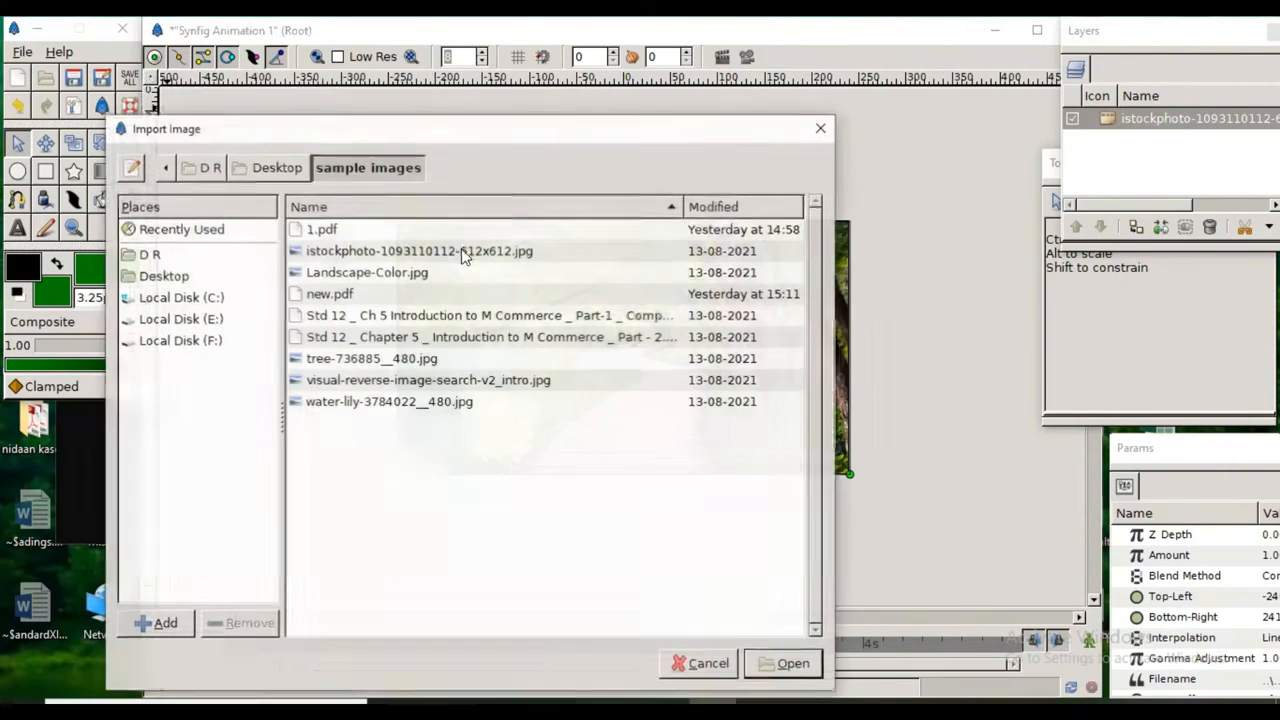
click(360, 276)
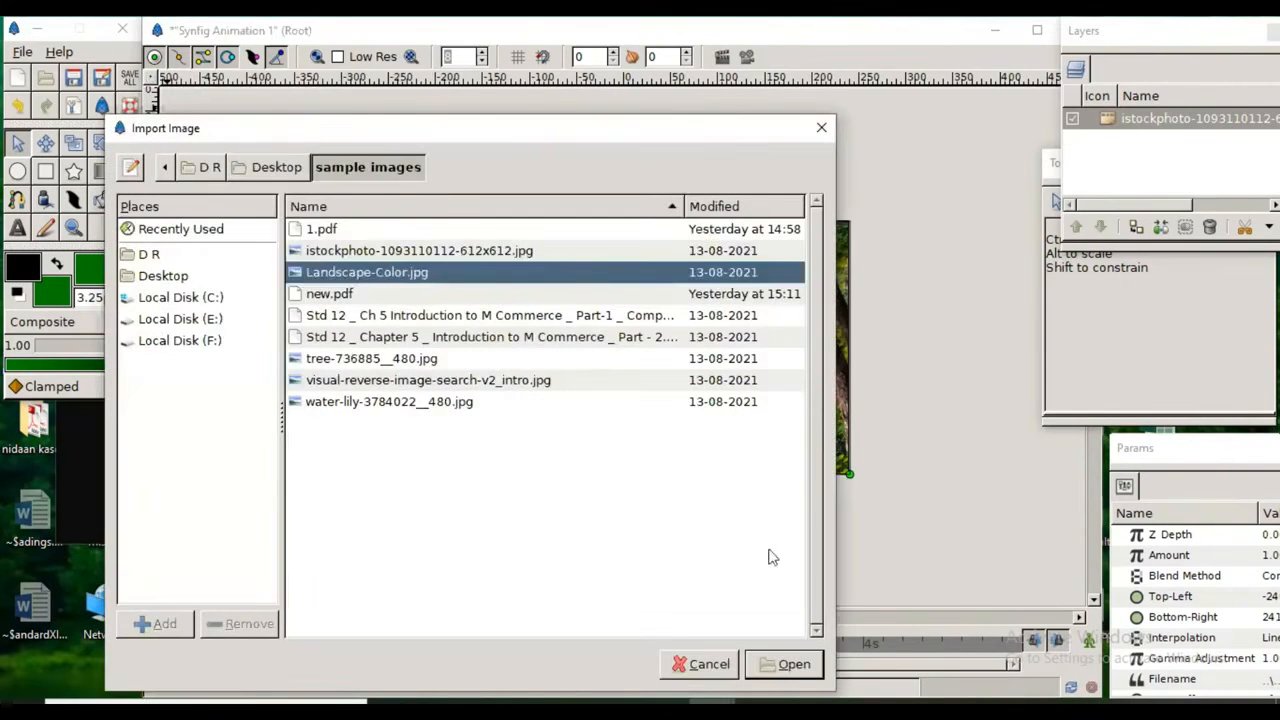
click(784, 665)
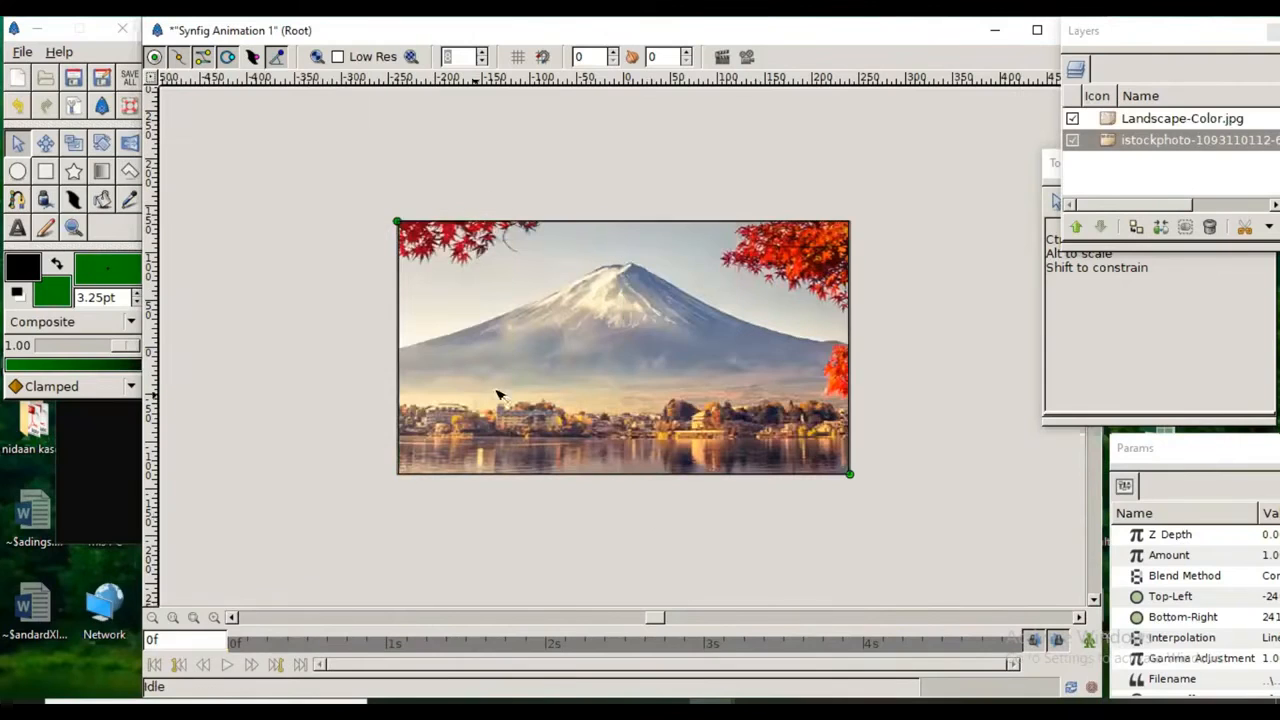
Step: Shrink the Landscape-Color.jpg image so its opposite corners match the canvas frame
click(548, 383)
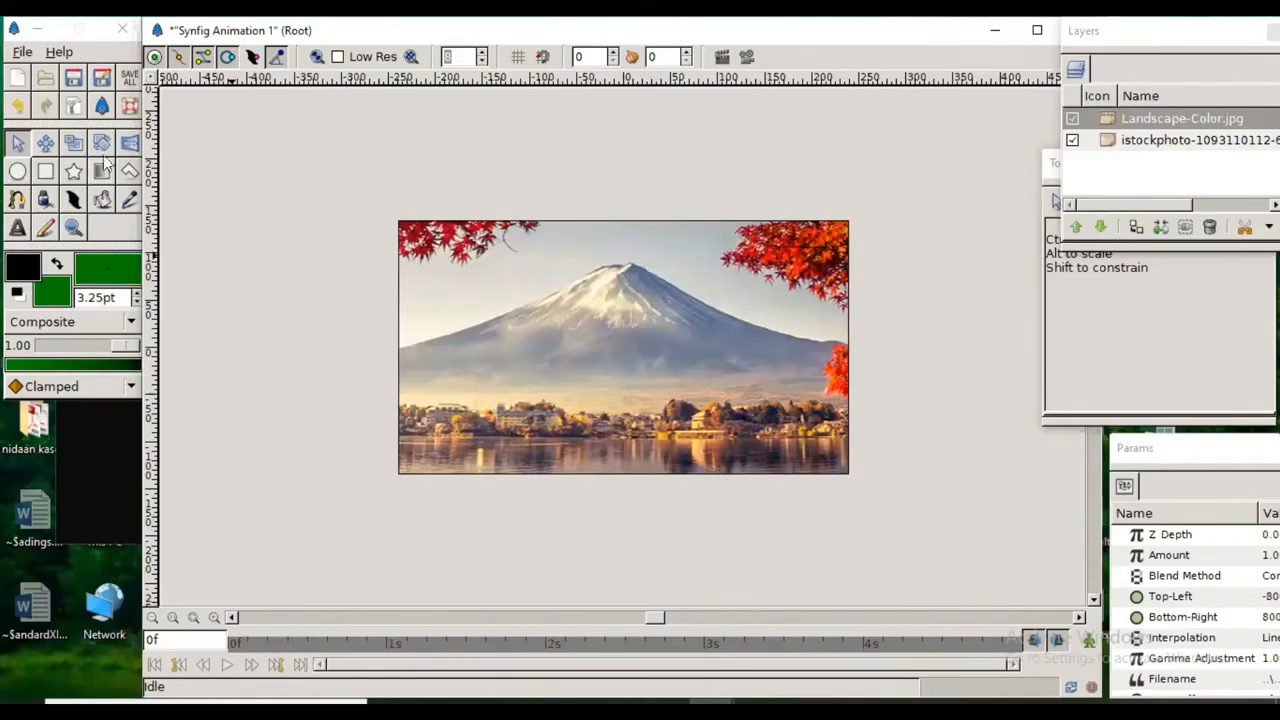
click(17, 143)
click(503, 335)
key(ctrl+minus)
key(ctrl+minus)
key(ctrl+minus)
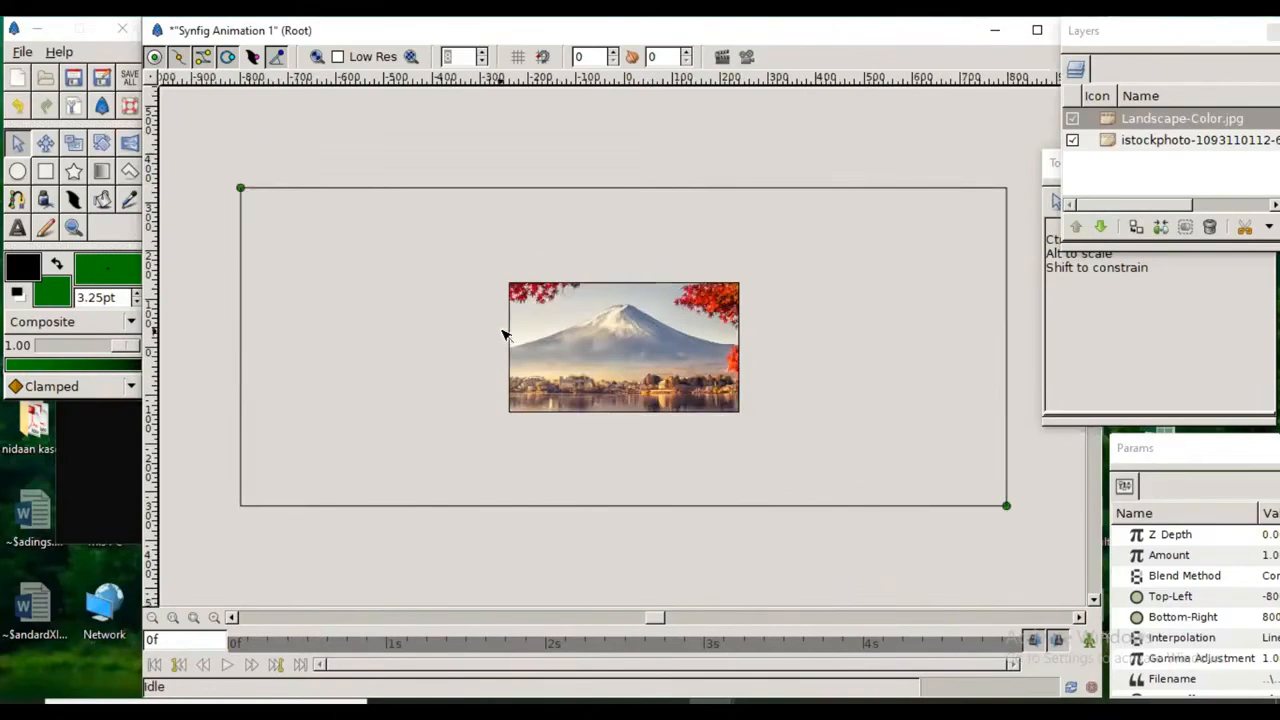
drag(241, 188, 508, 283)
drag(1008, 506, 740, 413)
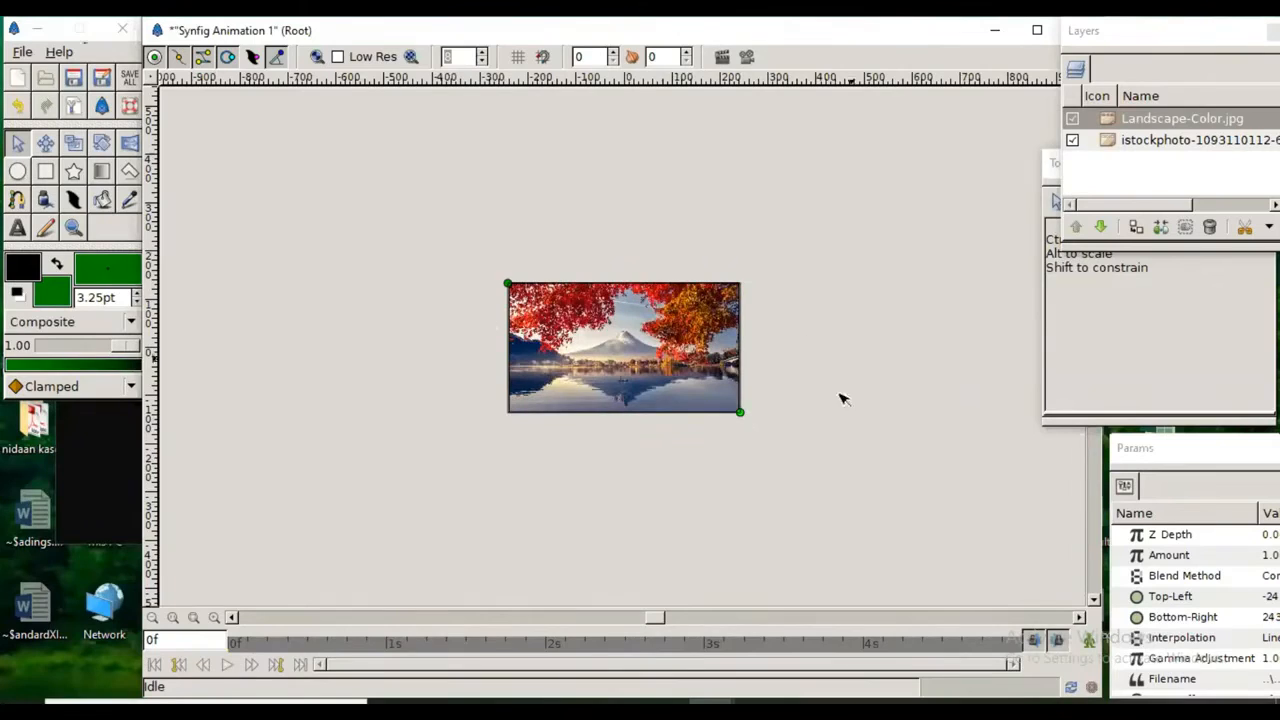
Step: Import tree-736885__480.jpg from the sample images folder as a new layer above the landscape image
click(152, 84)
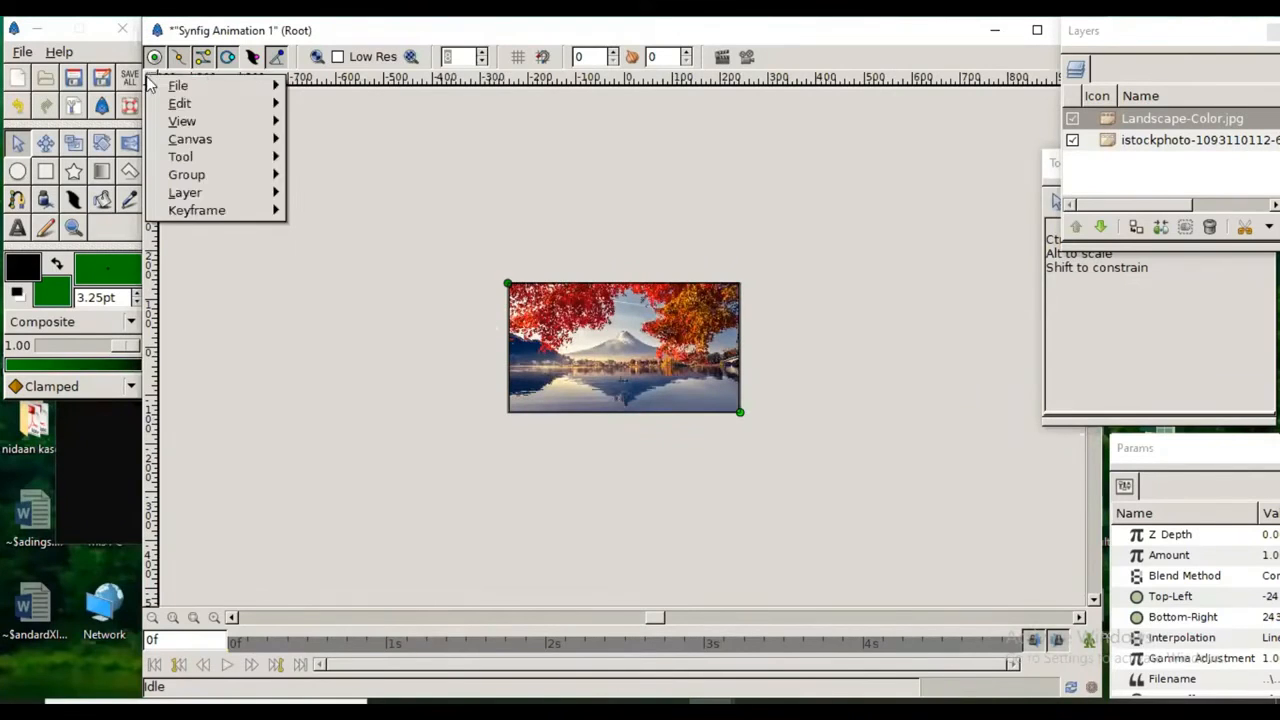
mouse_move(174, 90)
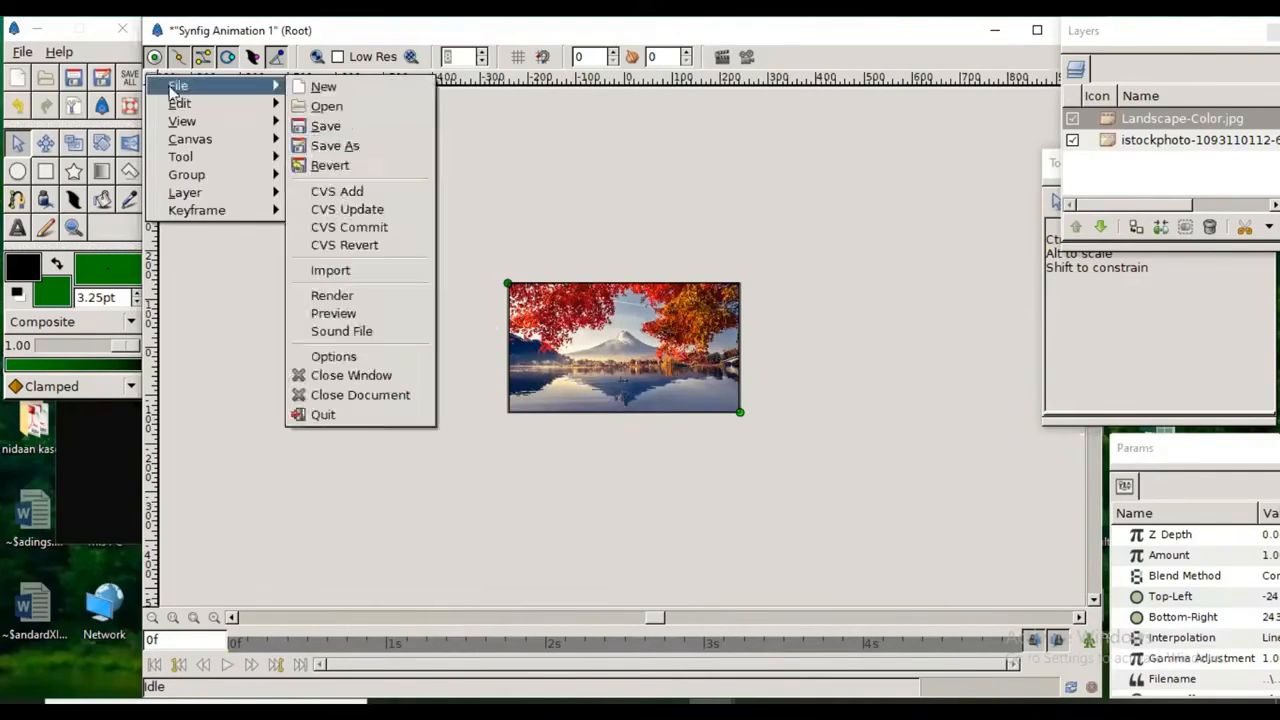
click(410, 271)
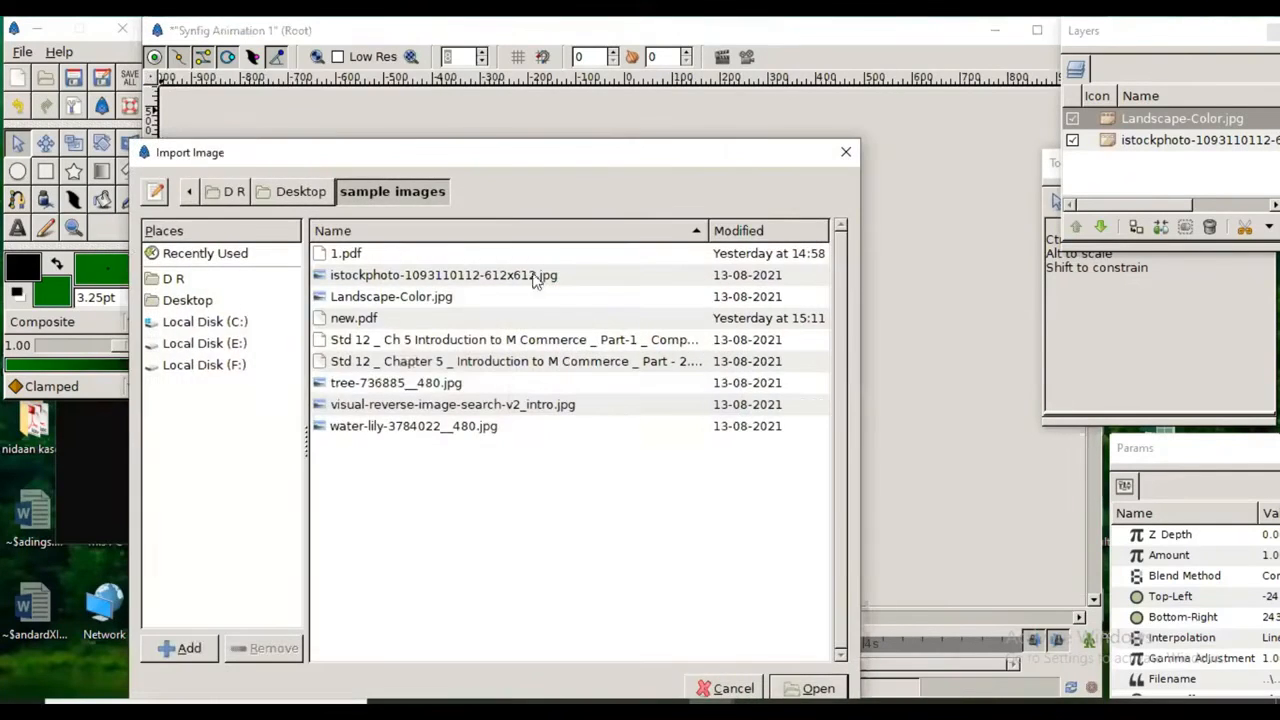
click(433, 388)
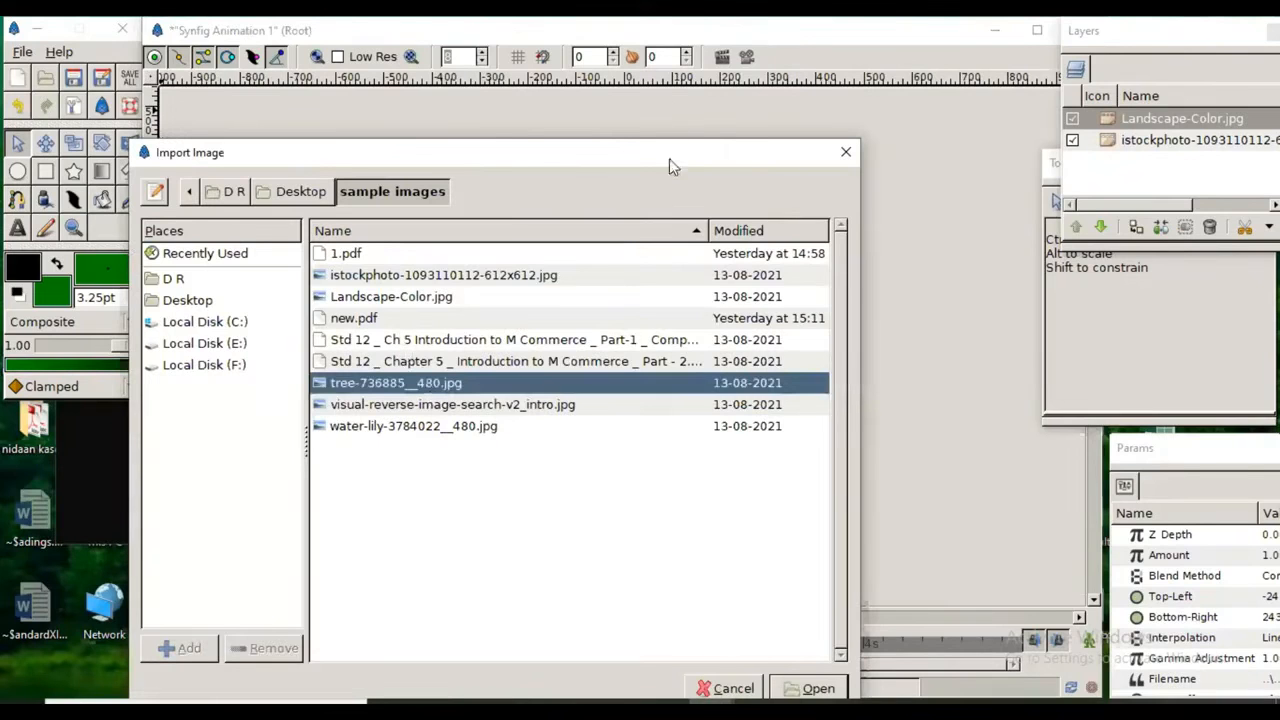
drag(669, 158, 697, 118)
click(833, 624)
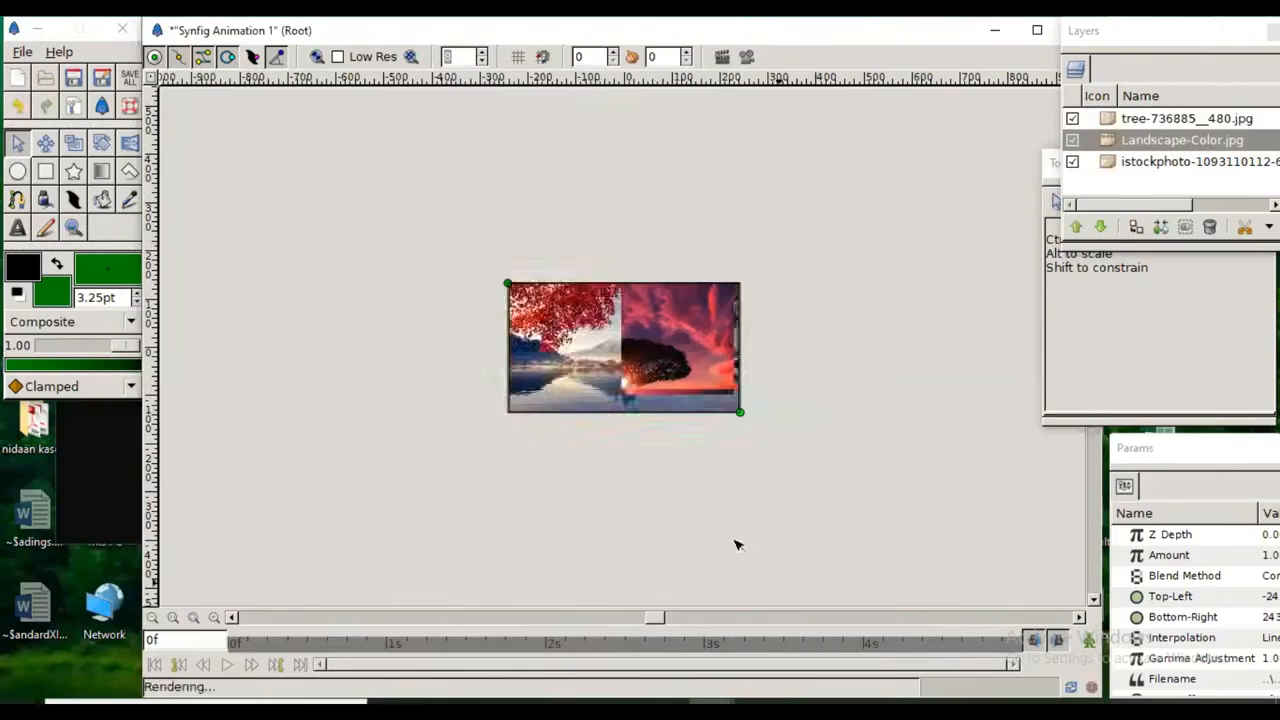
Step: Select the tree image and resize it so its opposite corners match the canvas frame
click(17, 143)
click(588, 378)
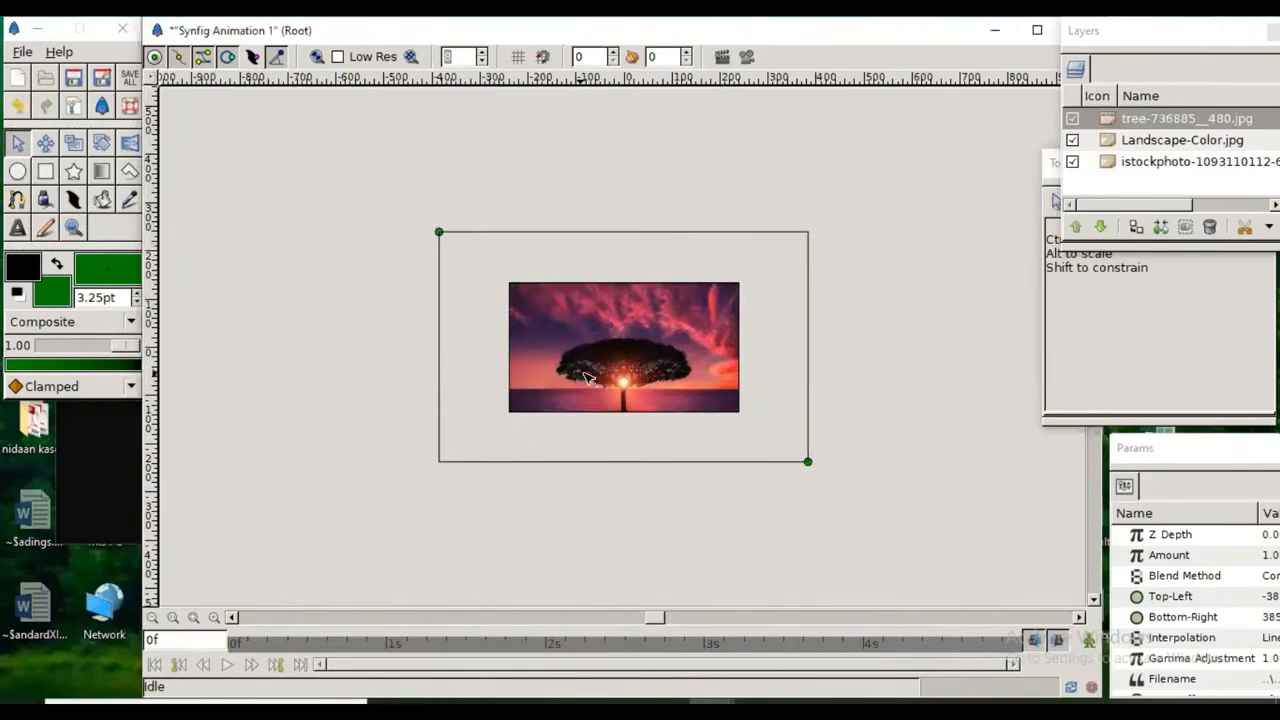
drag(439, 232, 508, 284)
drag(810, 459, 740, 413)
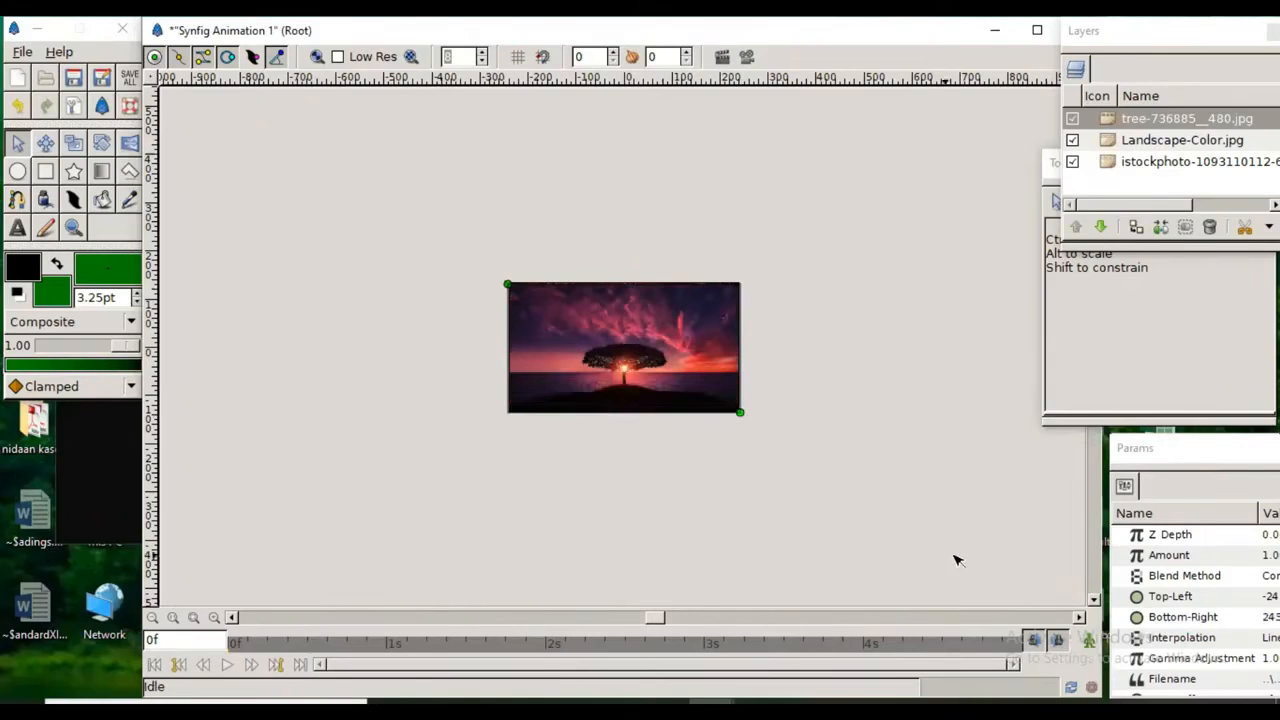
Step: Import visual-reverse-image-search-v2_intro.jpg from the sample images folder as a new layer above the tree image
click(153, 85)
mouse_move(190, 88)
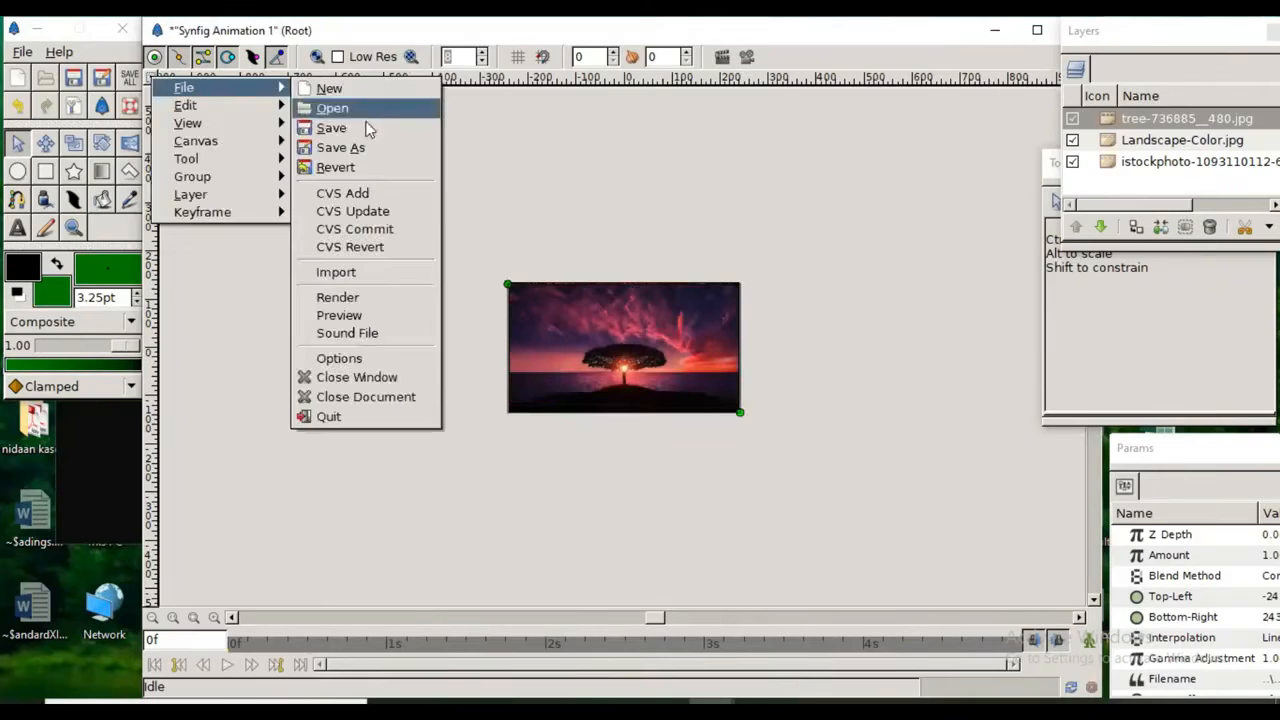
click(386, 272)
click(390, 418)
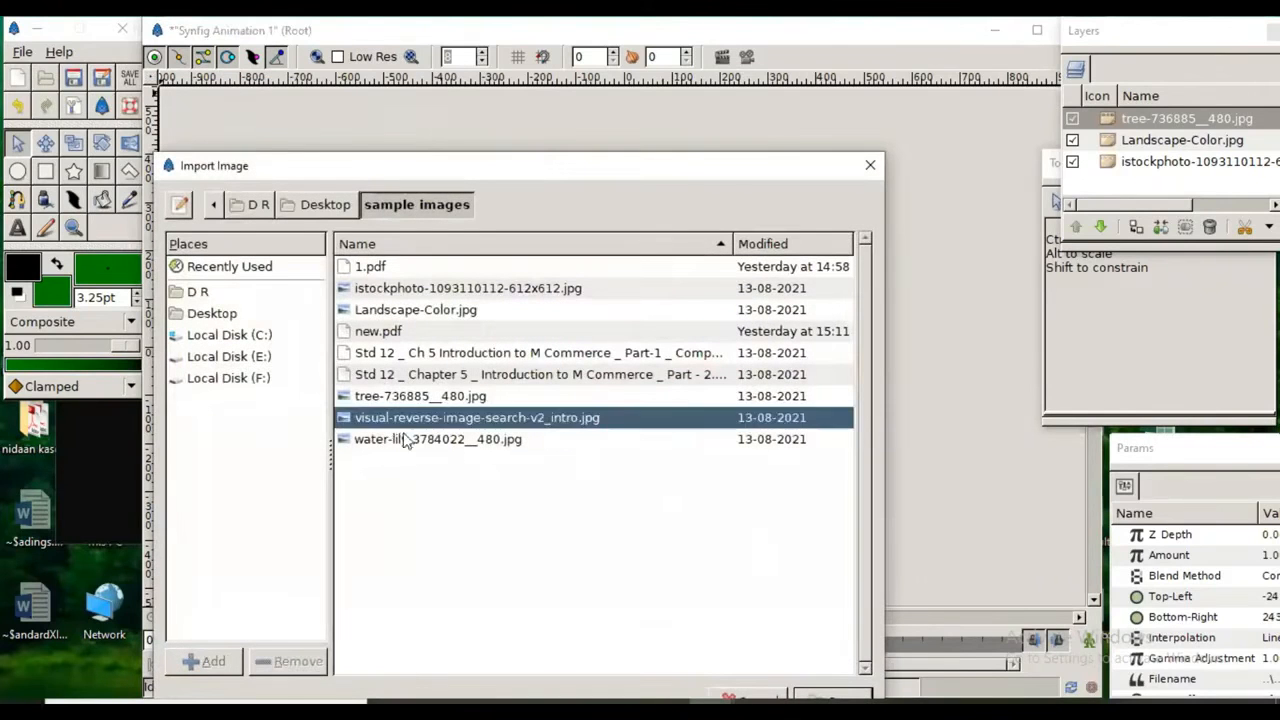
drag(733, 166, 748, 129)
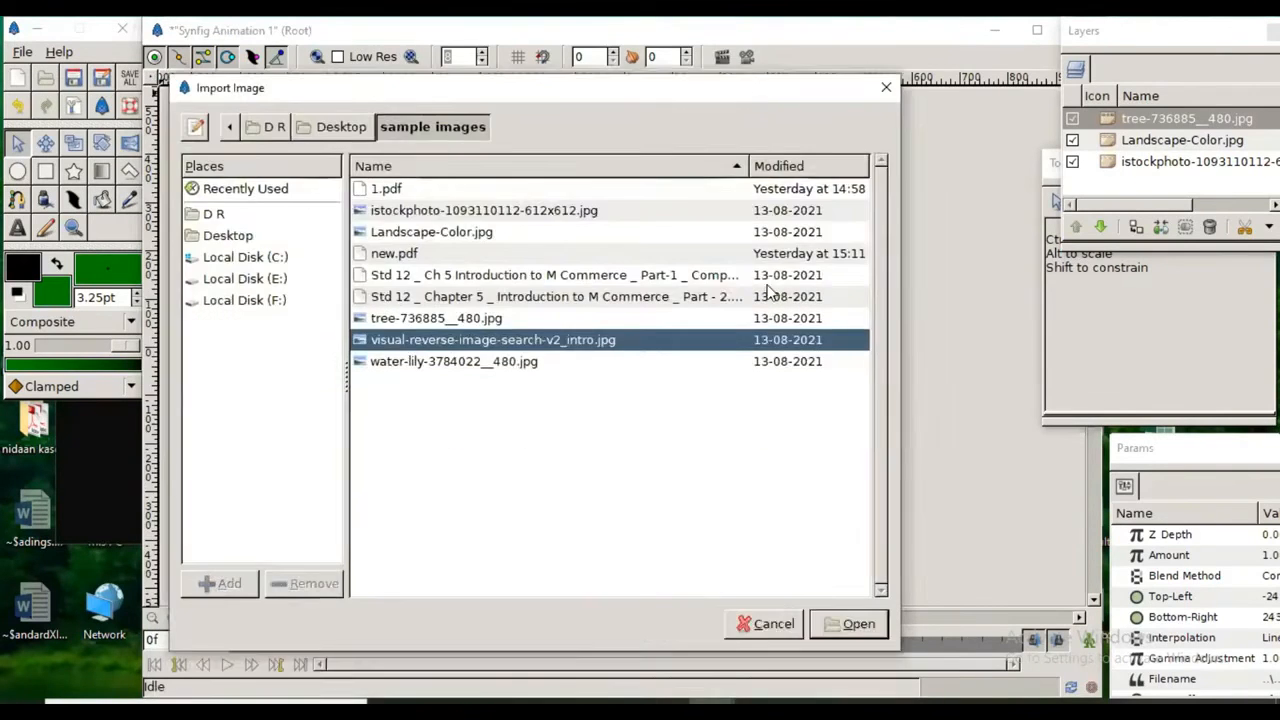
click(843, 625)
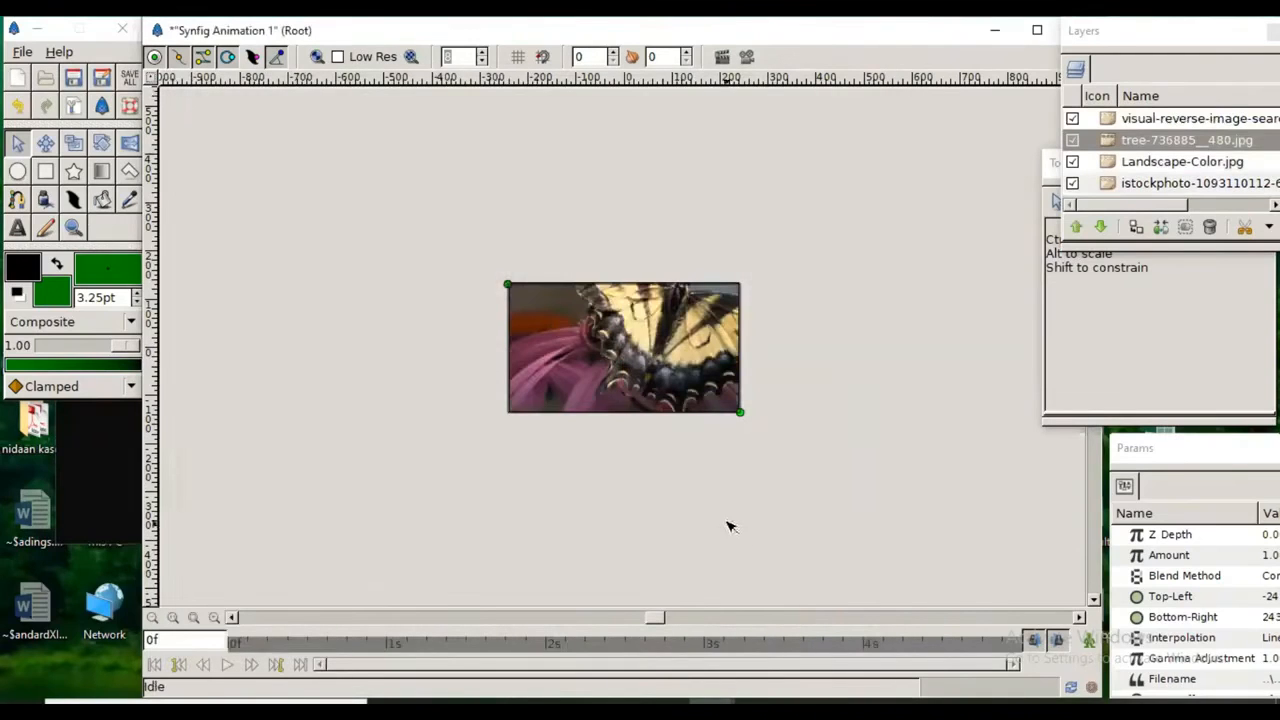
Step: Select the butterfly image and shrink it so its opposite corners match the canvas frame
click(553, 333)
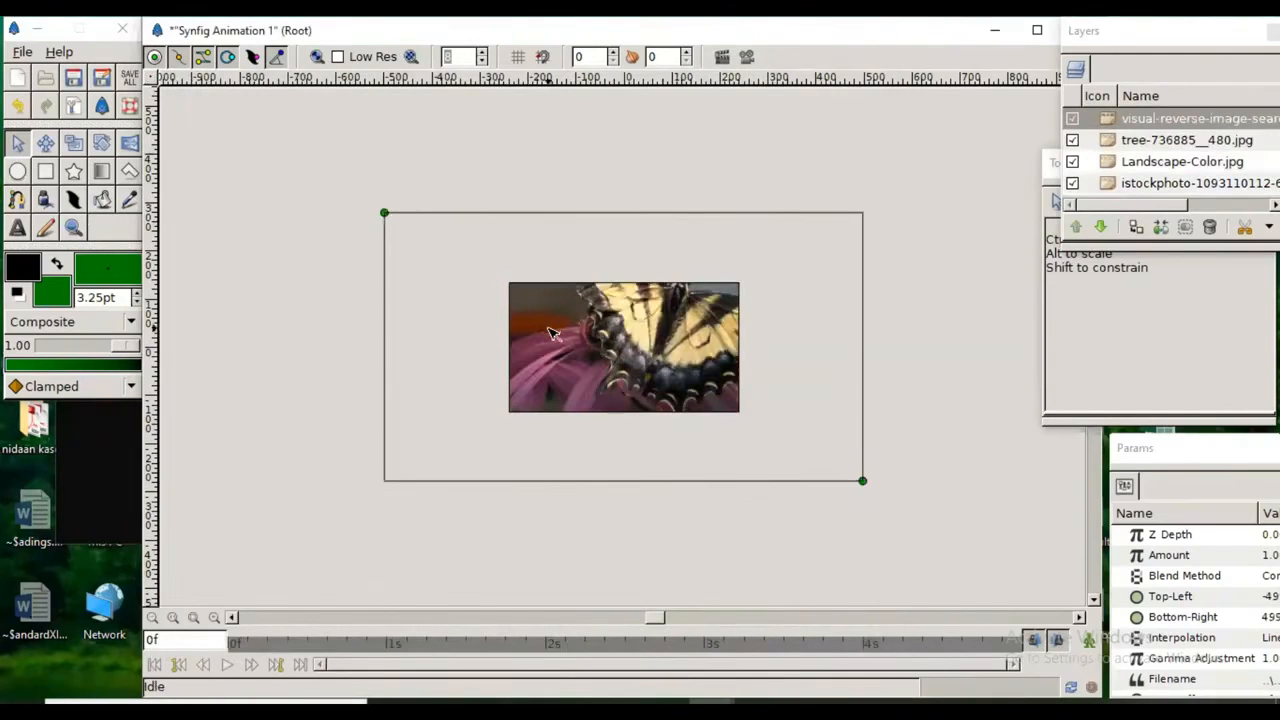
drag(384, 212, 509, 284)
drag(866, 487, 741, 415)
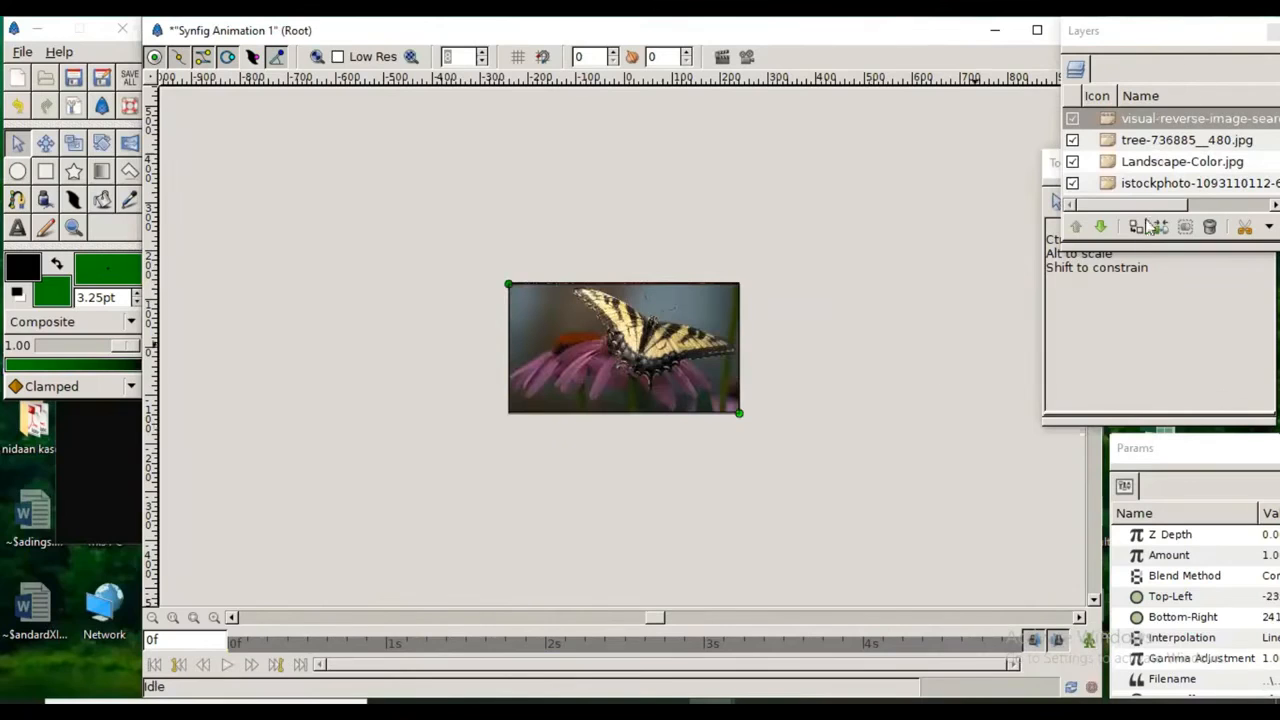
Step: Enlarge the layer list so every image layer fits, and select the visual-reverse-image-search-v2_intro.jpg layer
drag(1151, 257, 1157, 338)
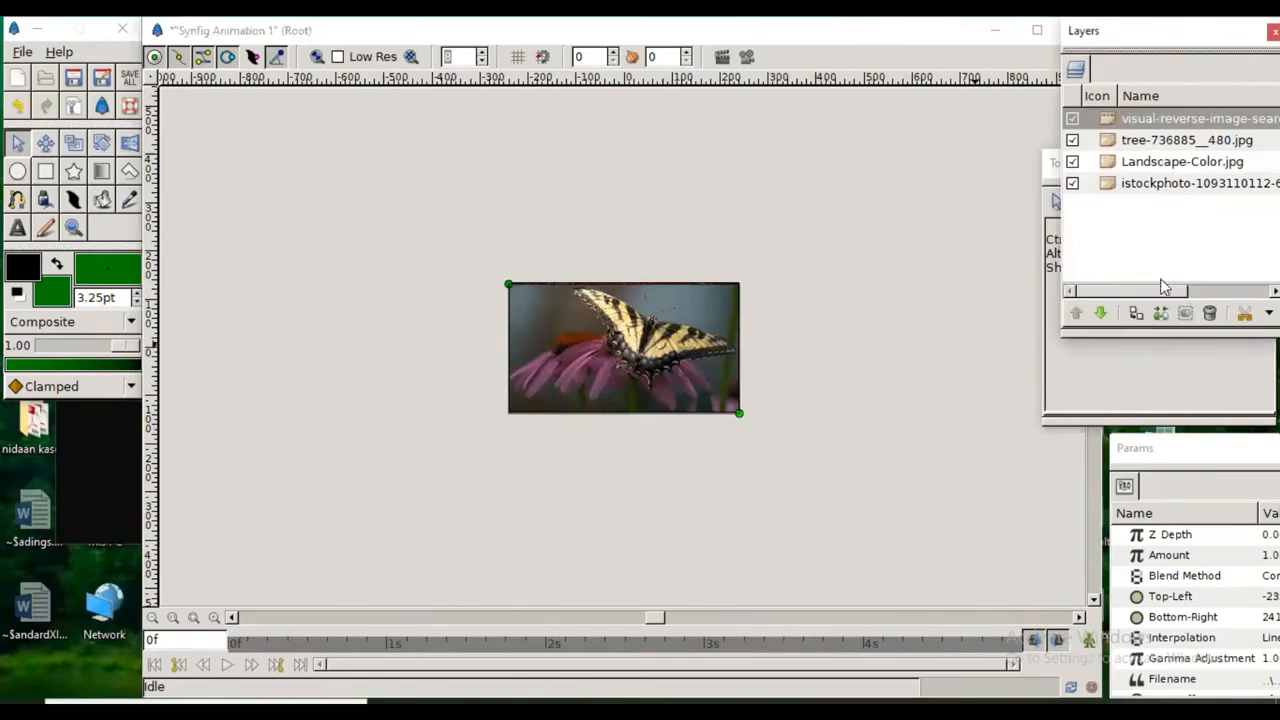
click(1103, 139)
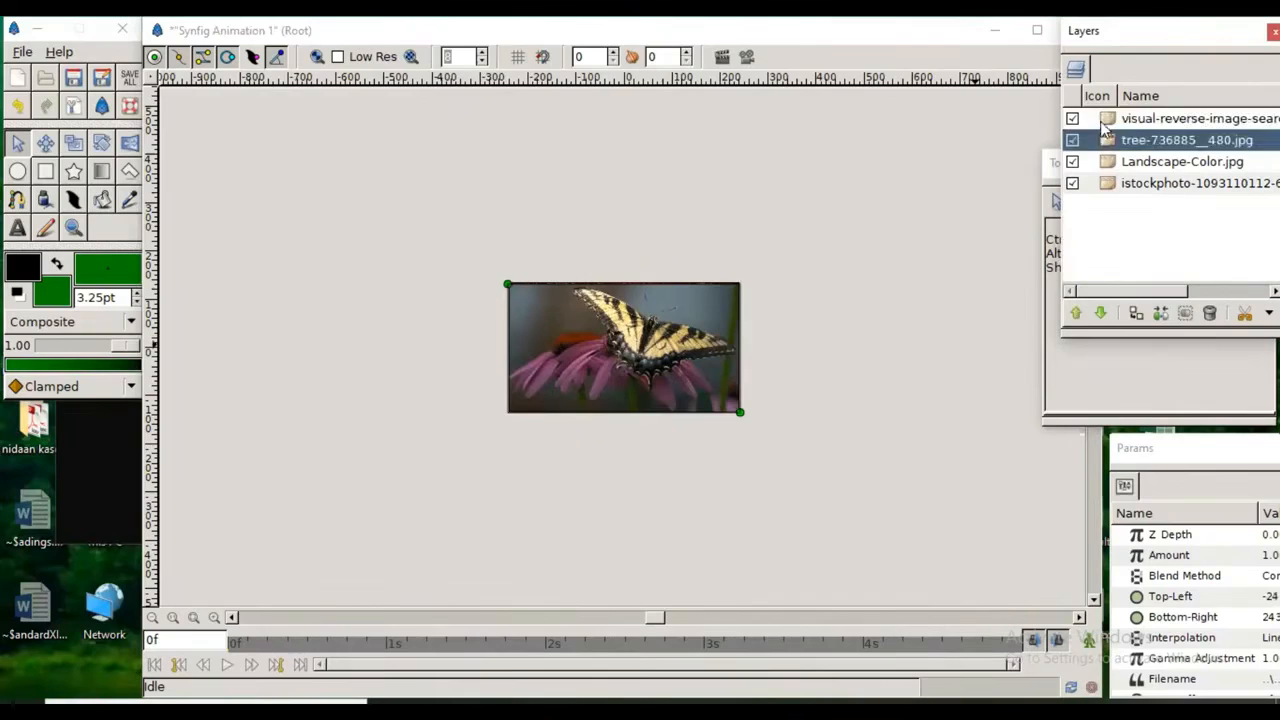
click(1101, 120)
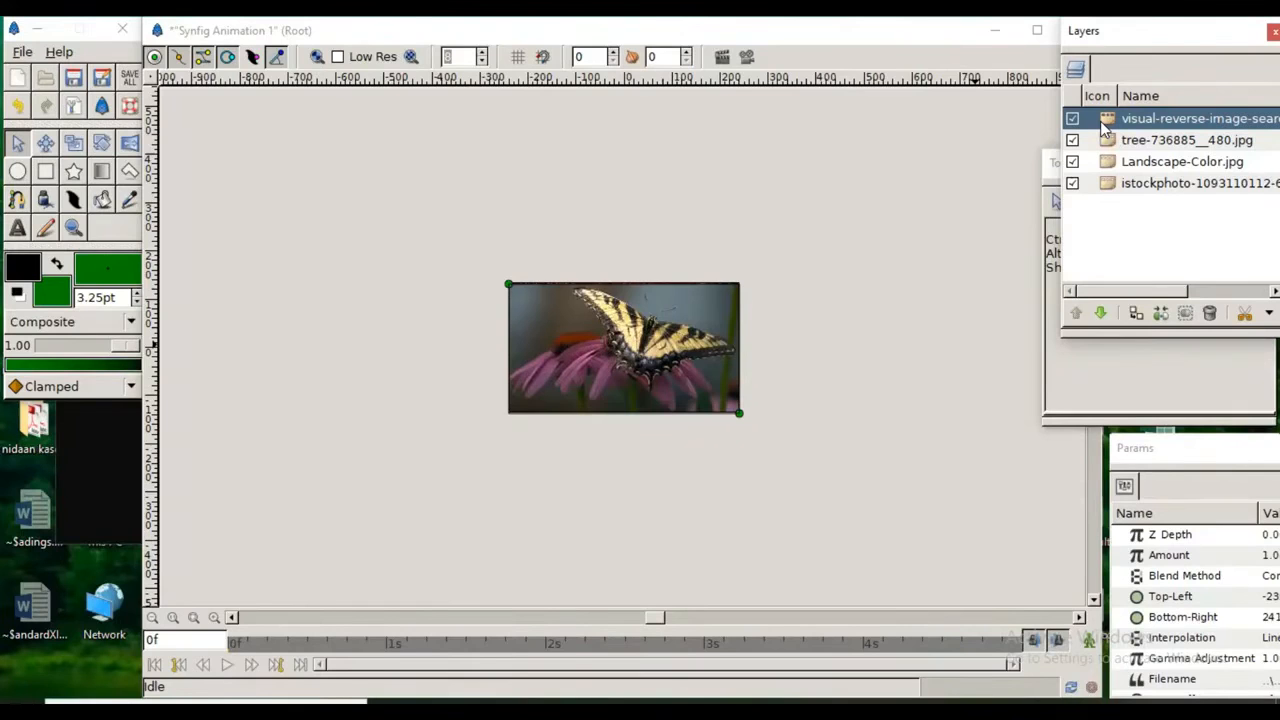
key(equal)
key(equal)
key(equal)
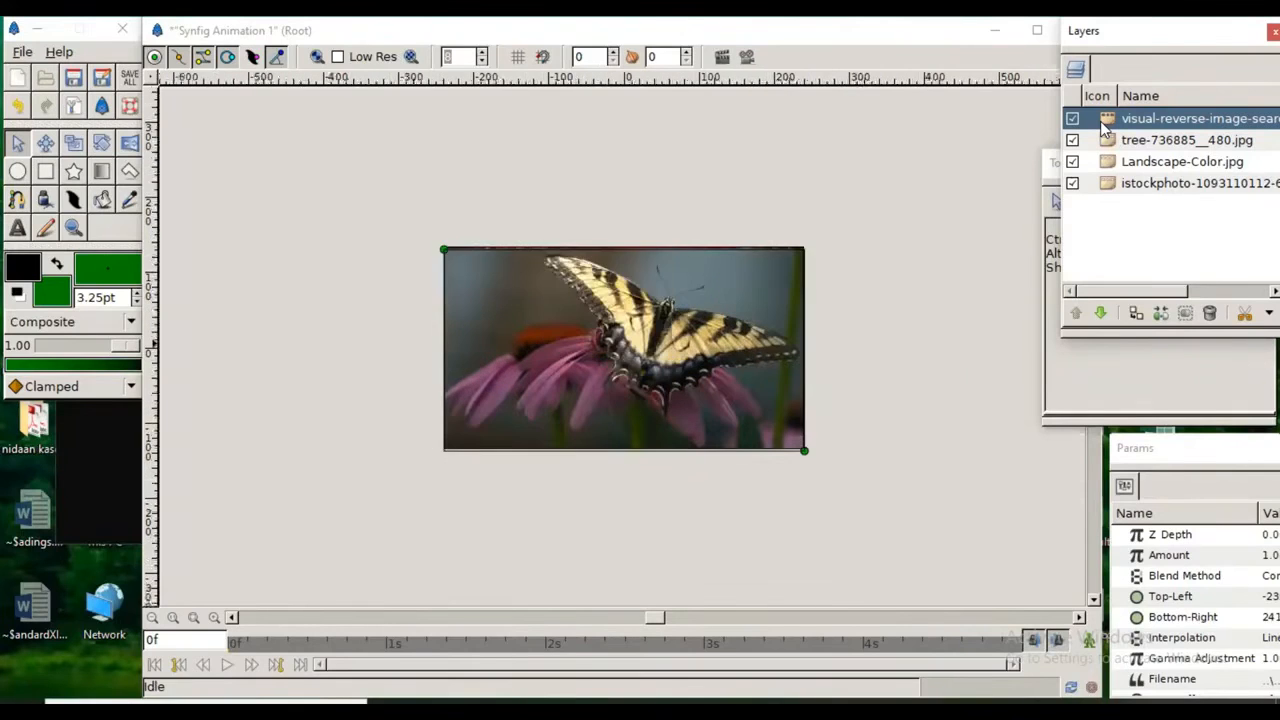
Step: Lower the visual-reverse-image-search-v2_intro.jpg layer two places so it sits beneath Landscape-Color.jpg
key(equal)
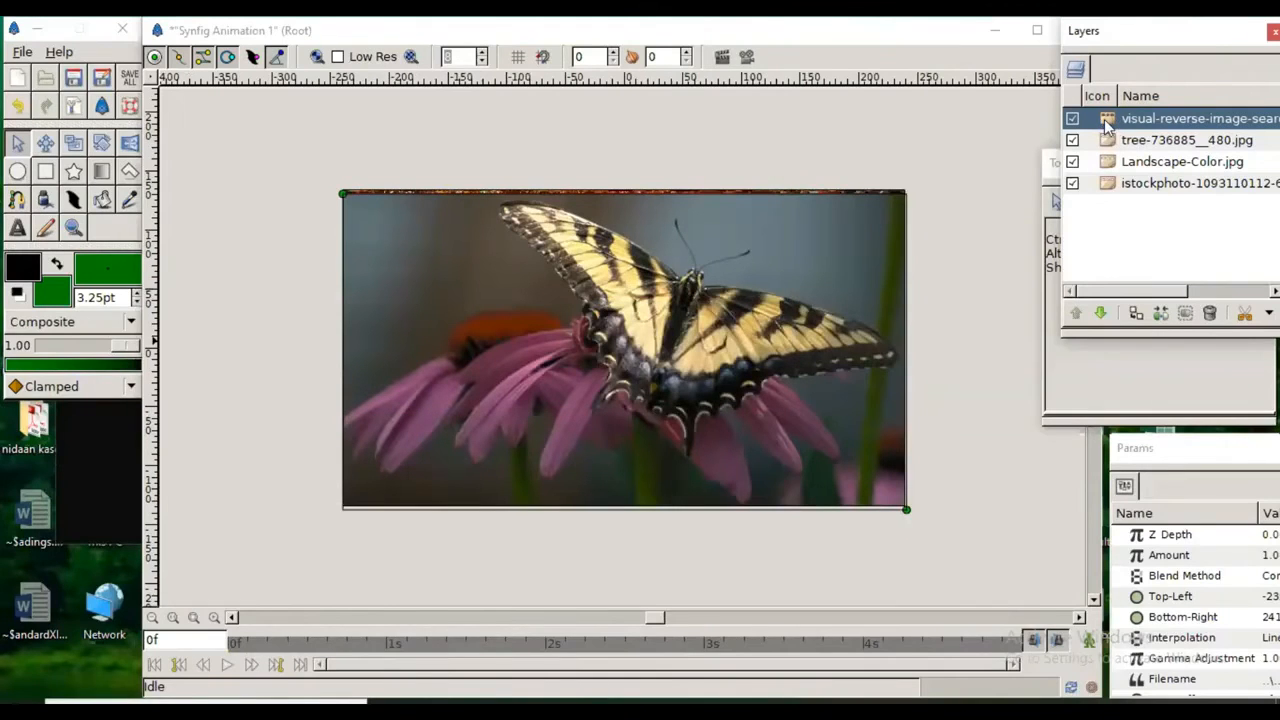
drag(1107, 122, 1107, 163)
click(1101, 314)
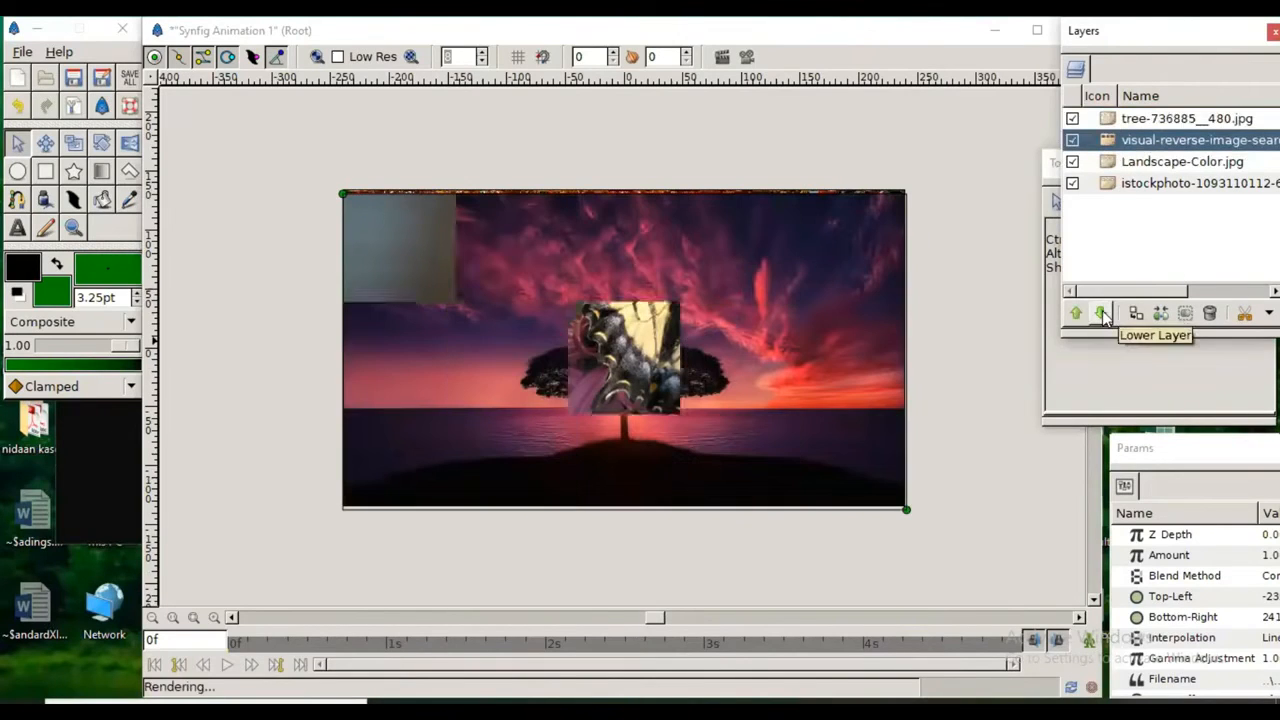
click(1101, 314)
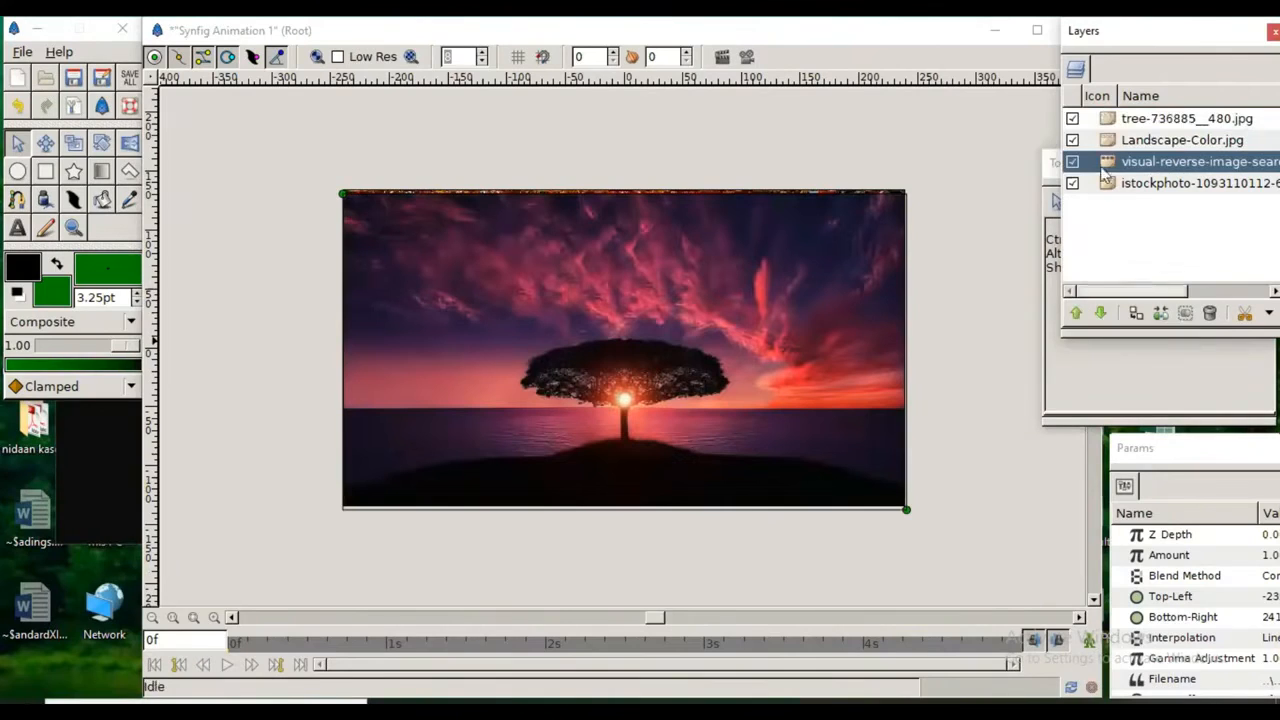
Step: Lower the tree layer beneath Landscape-Color.jpg and send the visual-reverse-image-search layer to the bottom of the stack
click(1107, 118)
click(1100, 314)
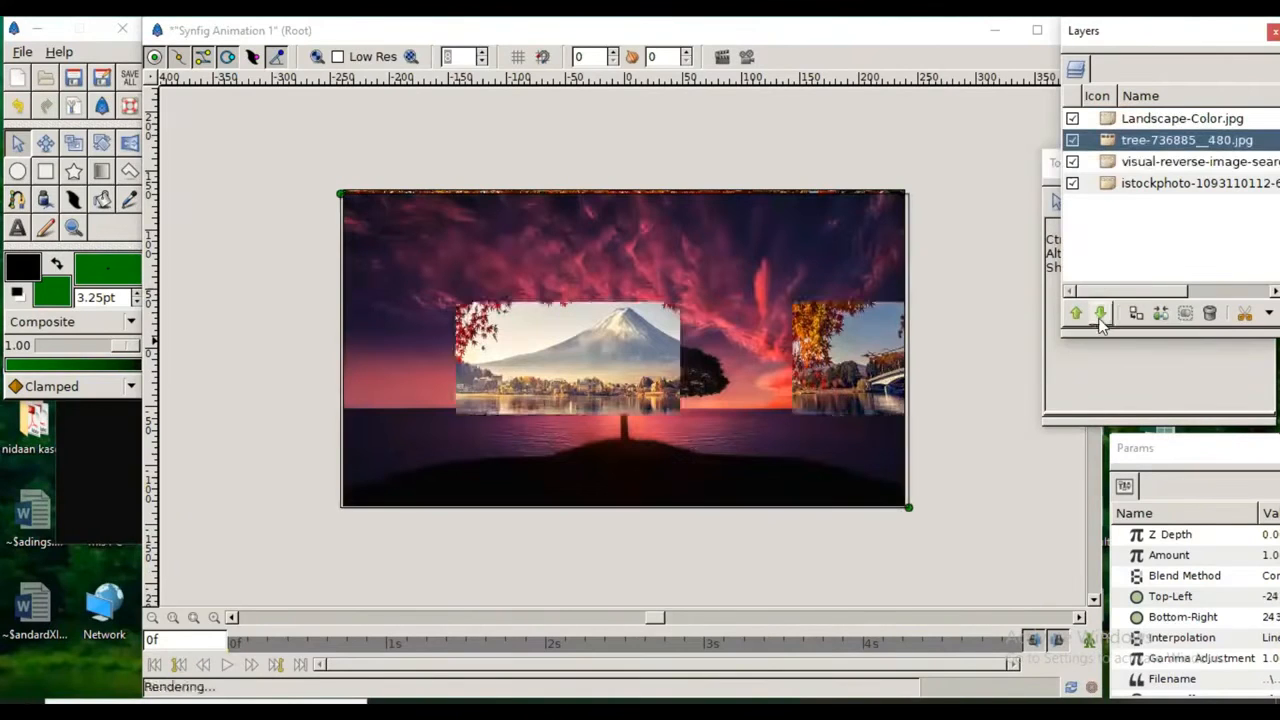
click(1110, 163)
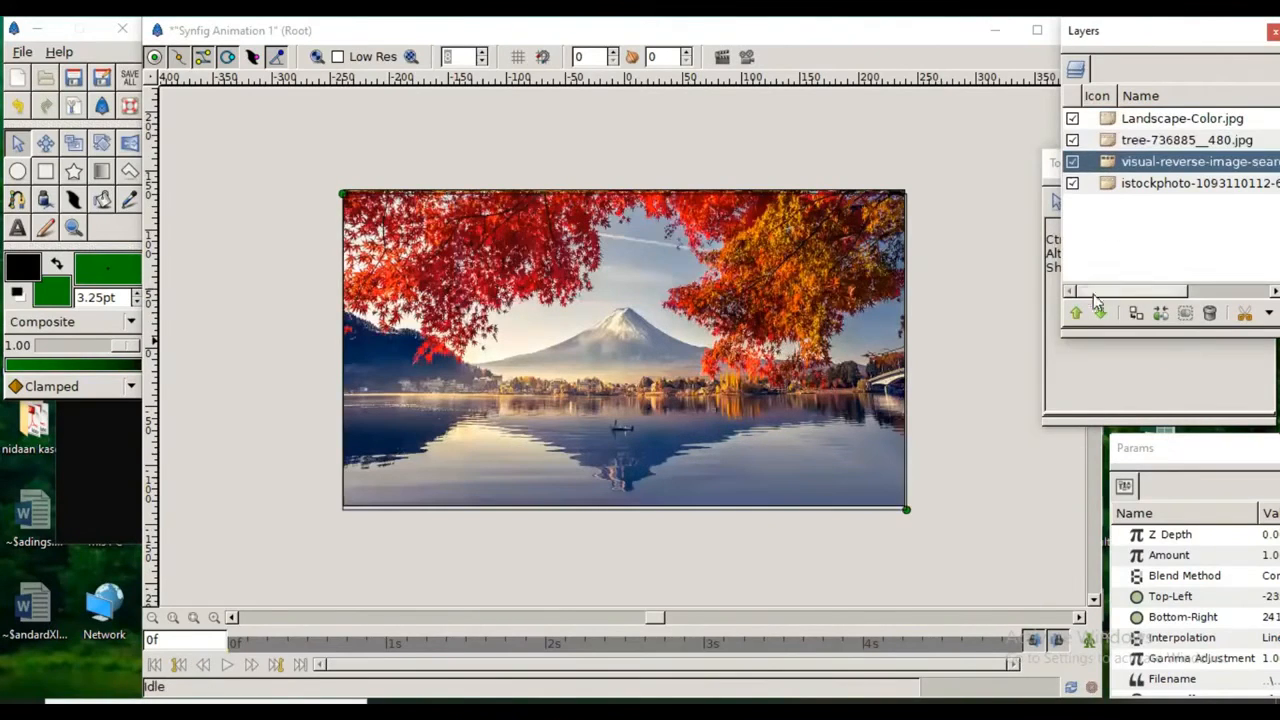
click(1100, 314)
Step: Select the Landscape-Color.jpg layer and adjust its opposite corners to match the canvas frame exactly
click(1117, 120)
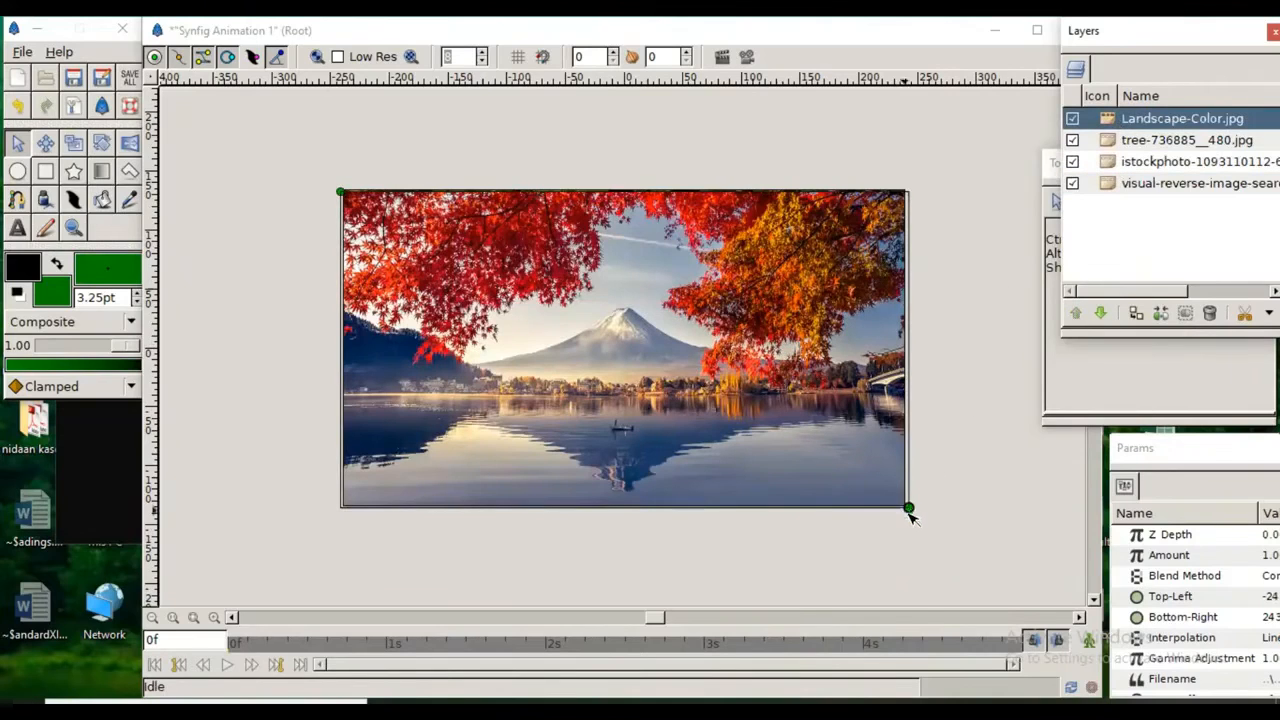
click(908, 510)
drag(906, 510, 904, 507)
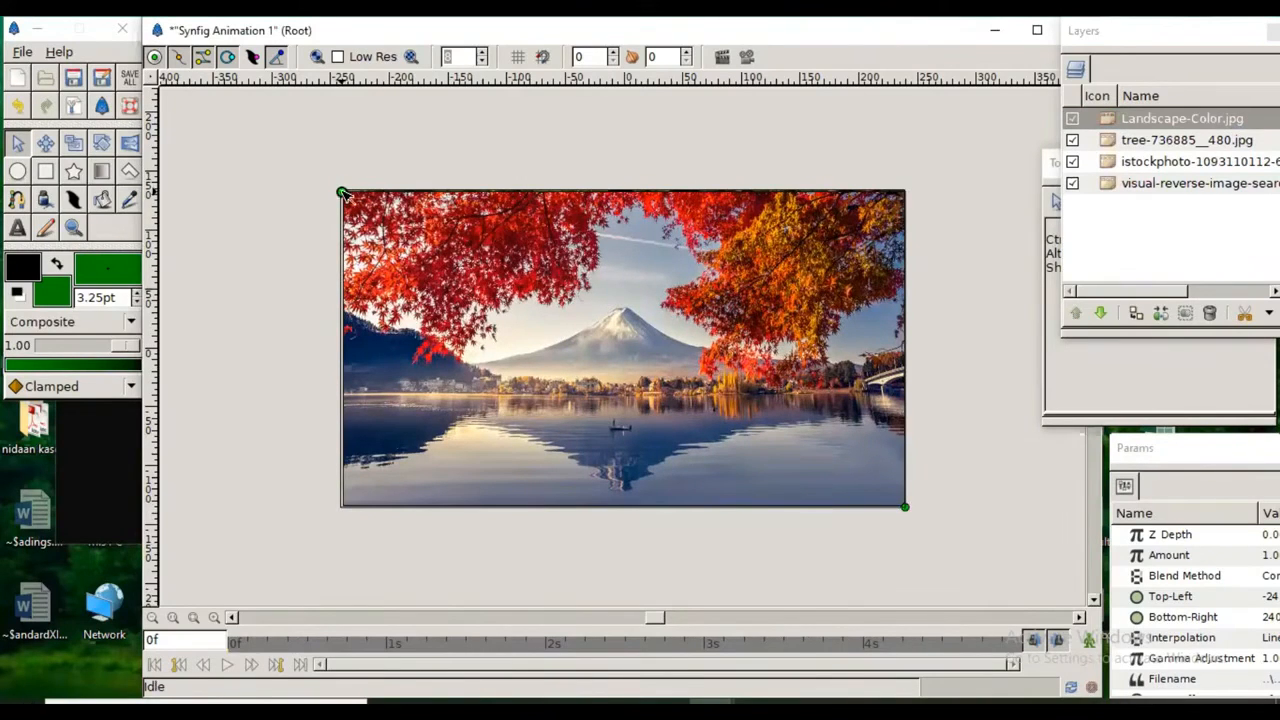
click(342, 193)
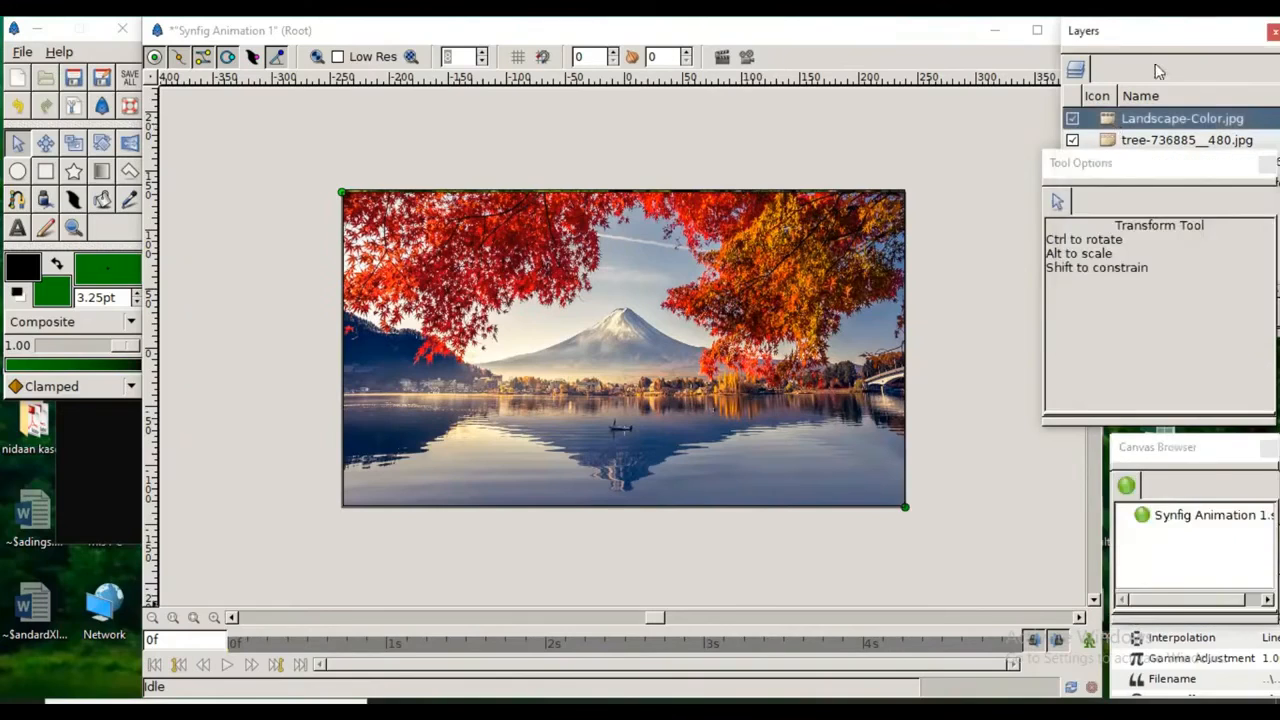
Step: Move the Tool Options window clear of the layer list, and reposition and enlarge the parameter window beneath the list
click(1113, 120)
click(1131, 179)
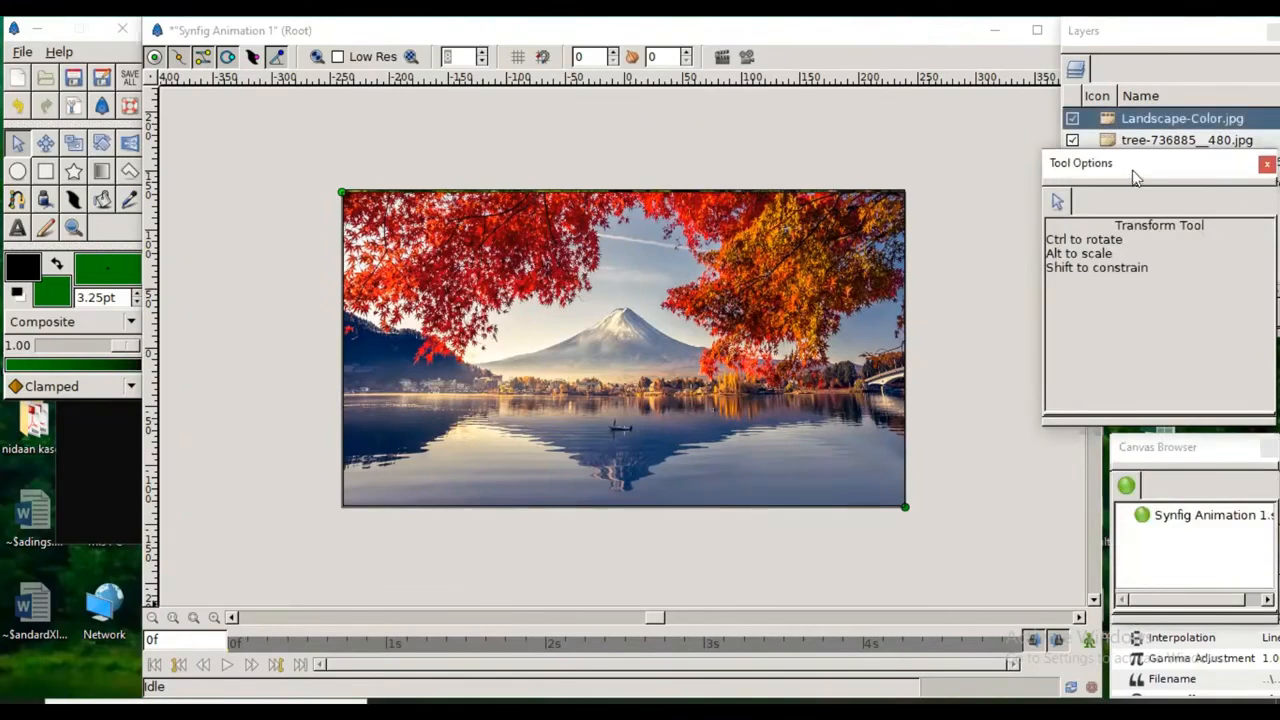
drag(1144, 171, 1134, 196)
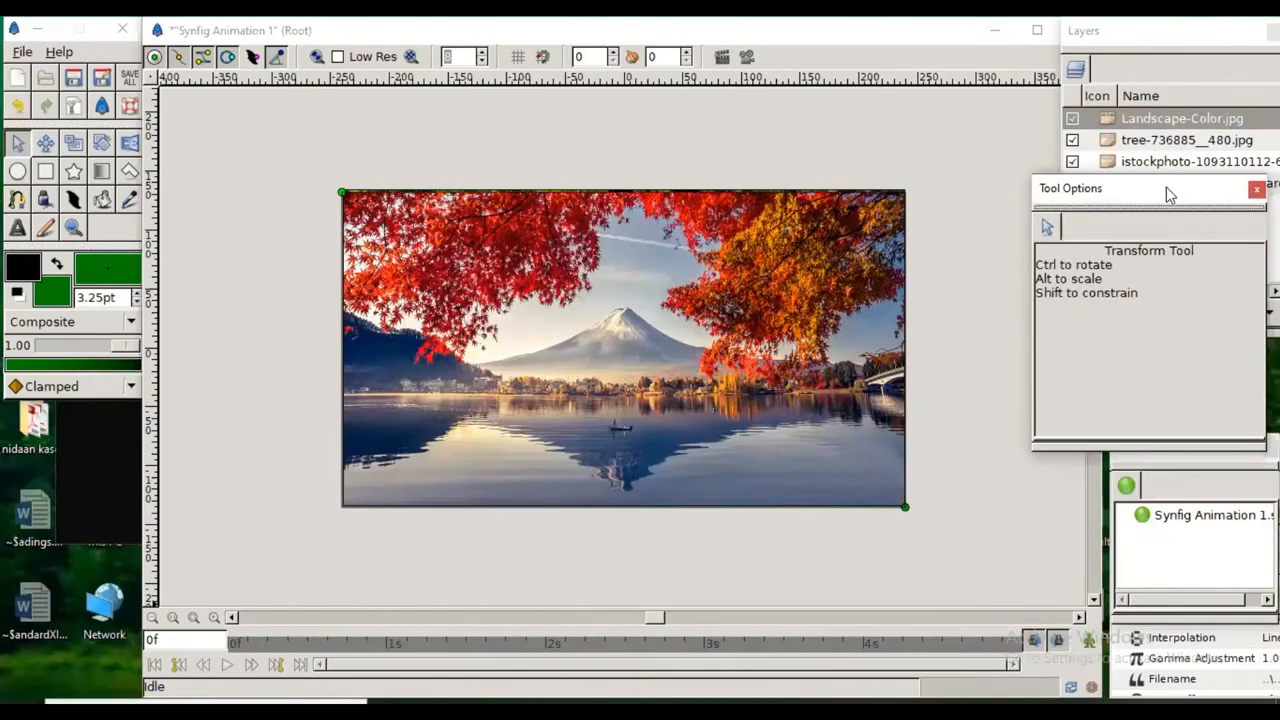
drag(1166, 187, 76, 433)
drag(1220, 451, 1175, 403)
click(1166, 395)
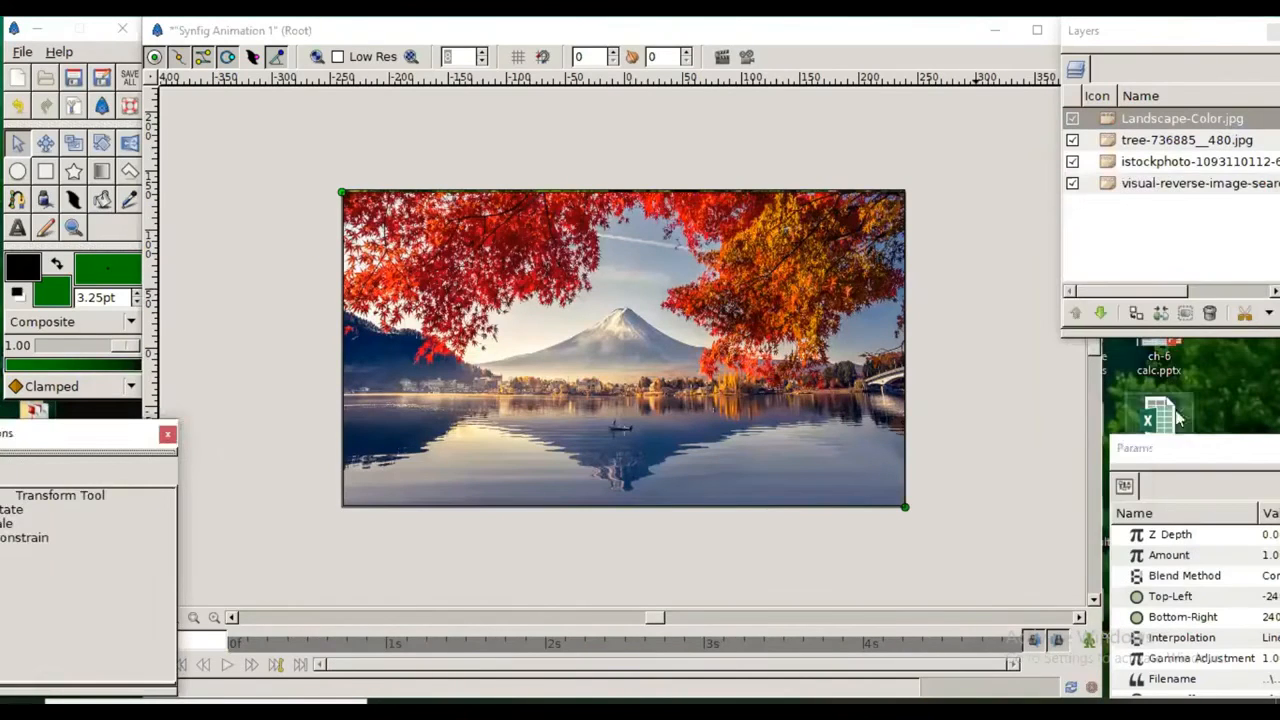
drag(1188, 451, 1121, 351)
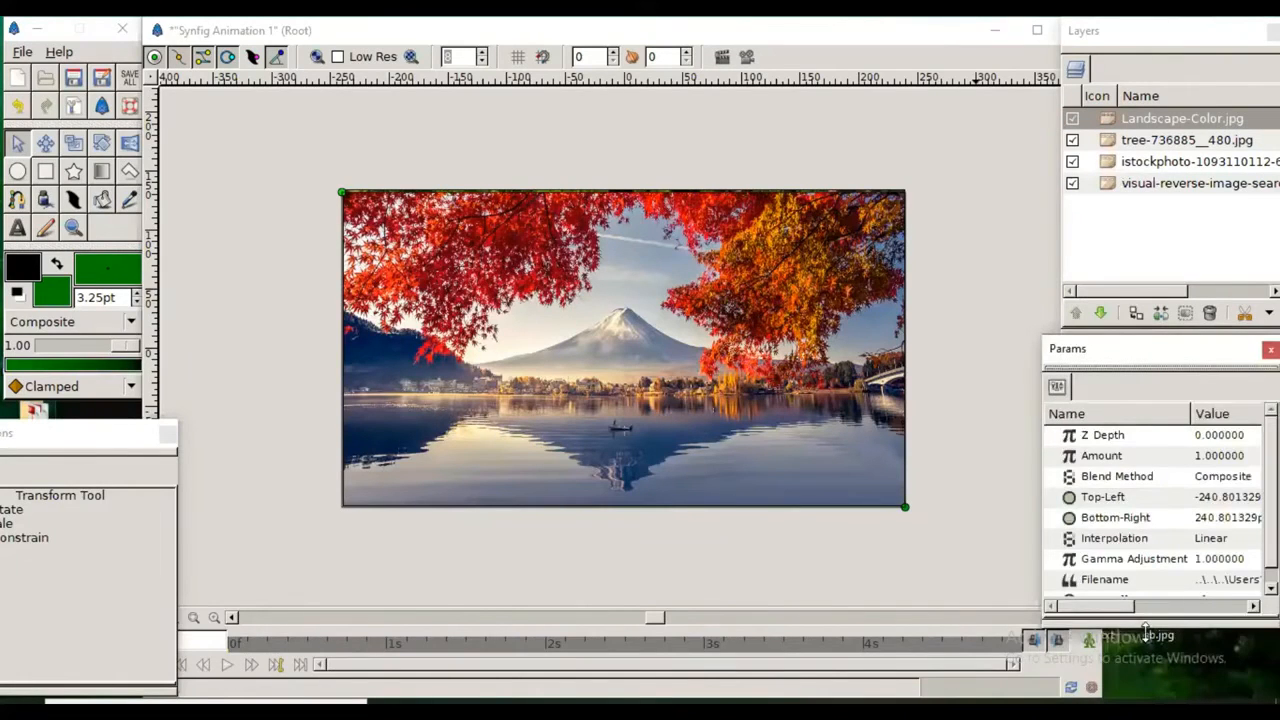
drag(1145, 628, 1145, 676)
Step: Convert the Amount parameter of the Landscape-Color.jpg layer to Timed Swap
click(1103, 458)
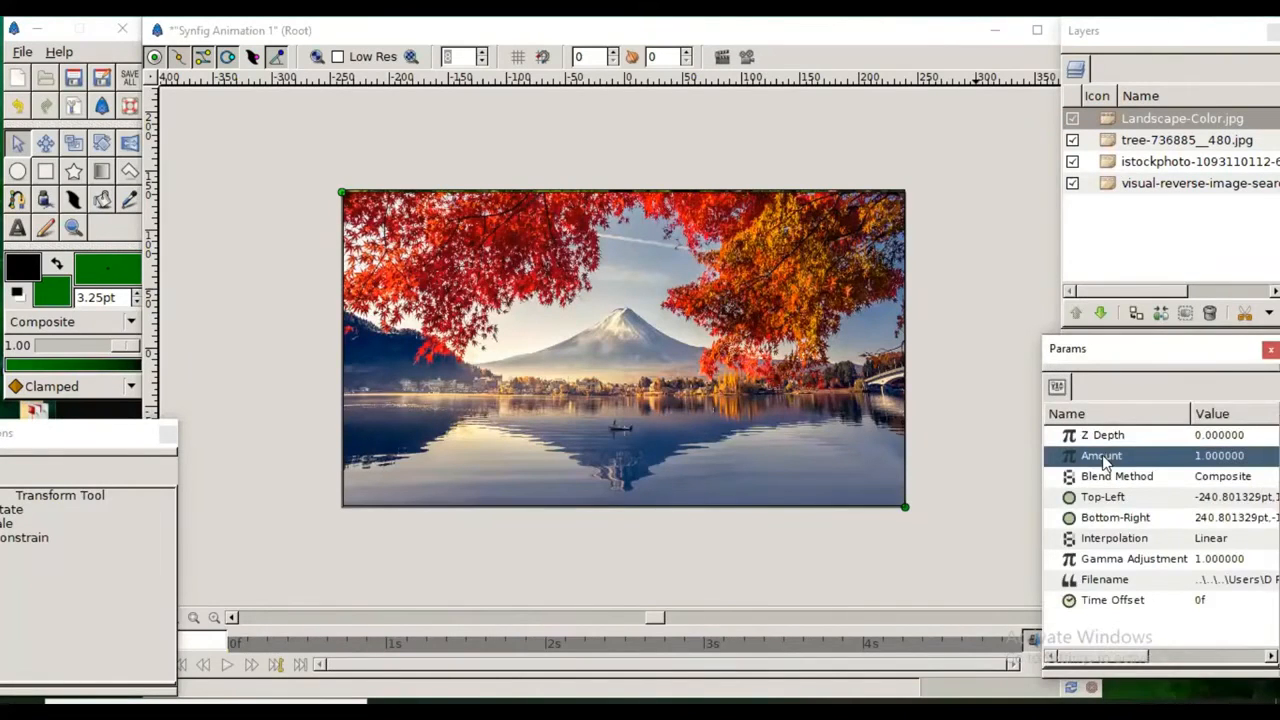
click(1113, 120)
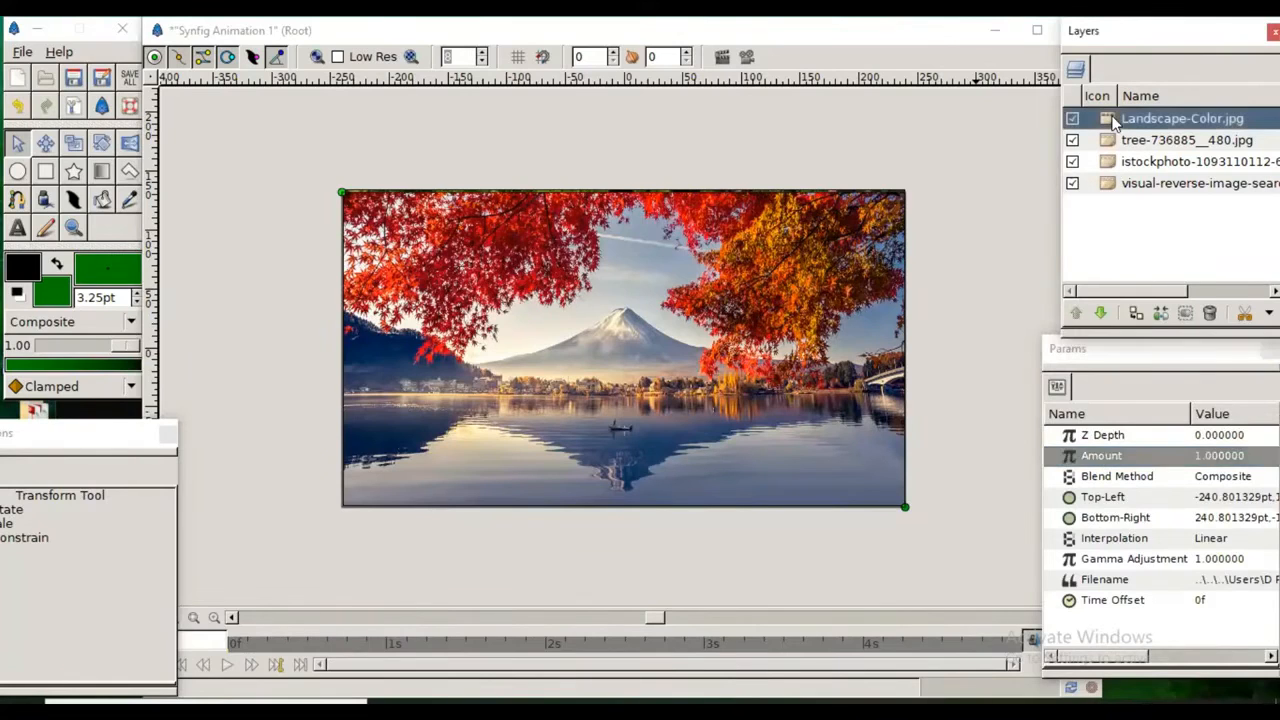
click(1079, 460)
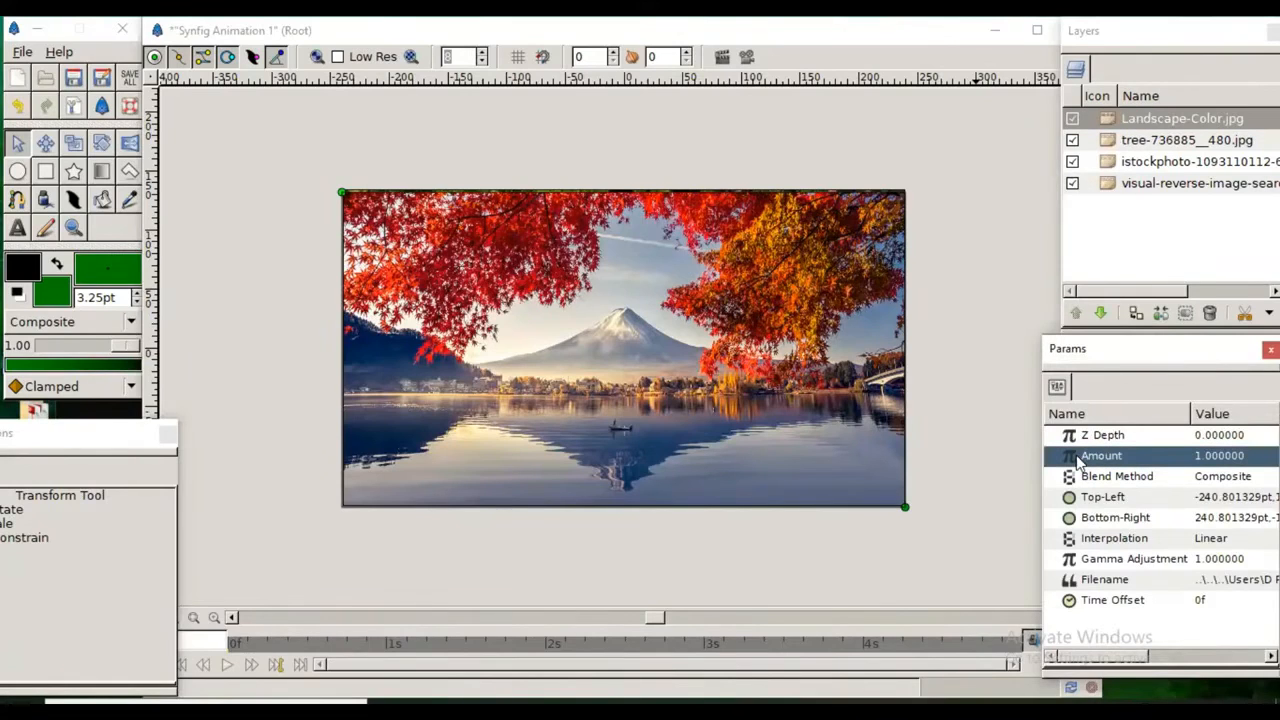
right_click(1080, 459)
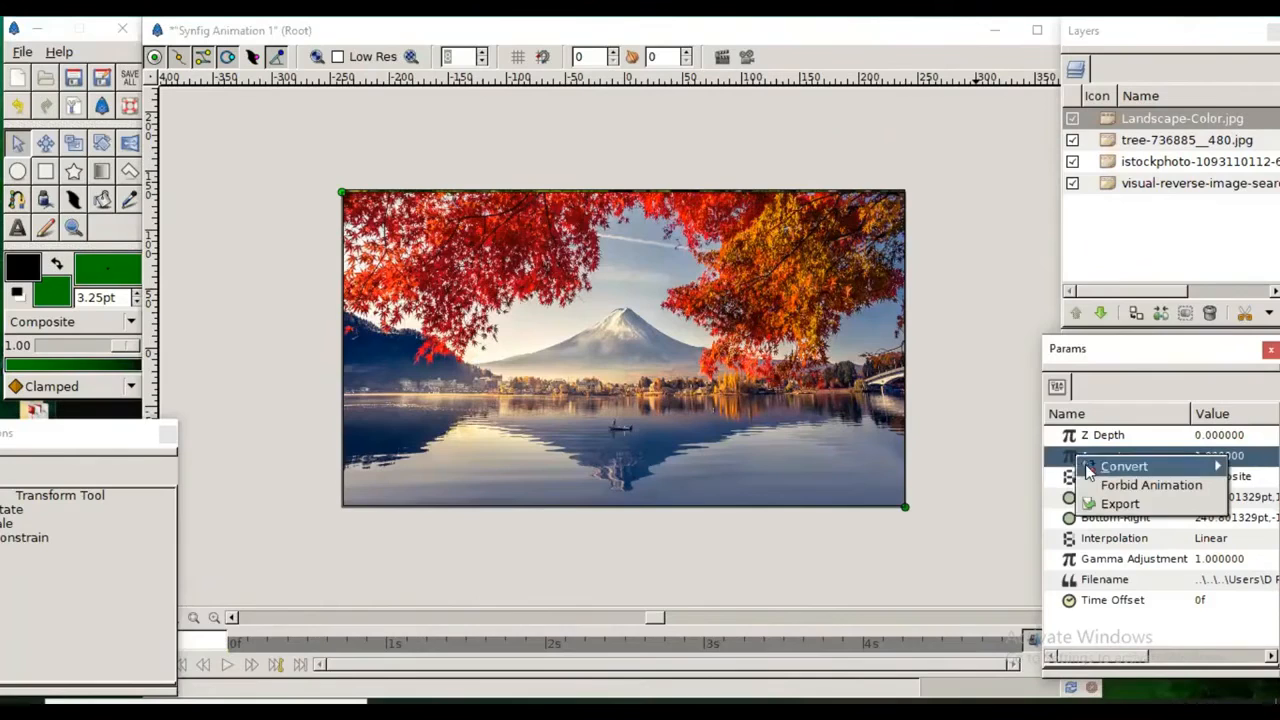
mouse_move(1090, 468)
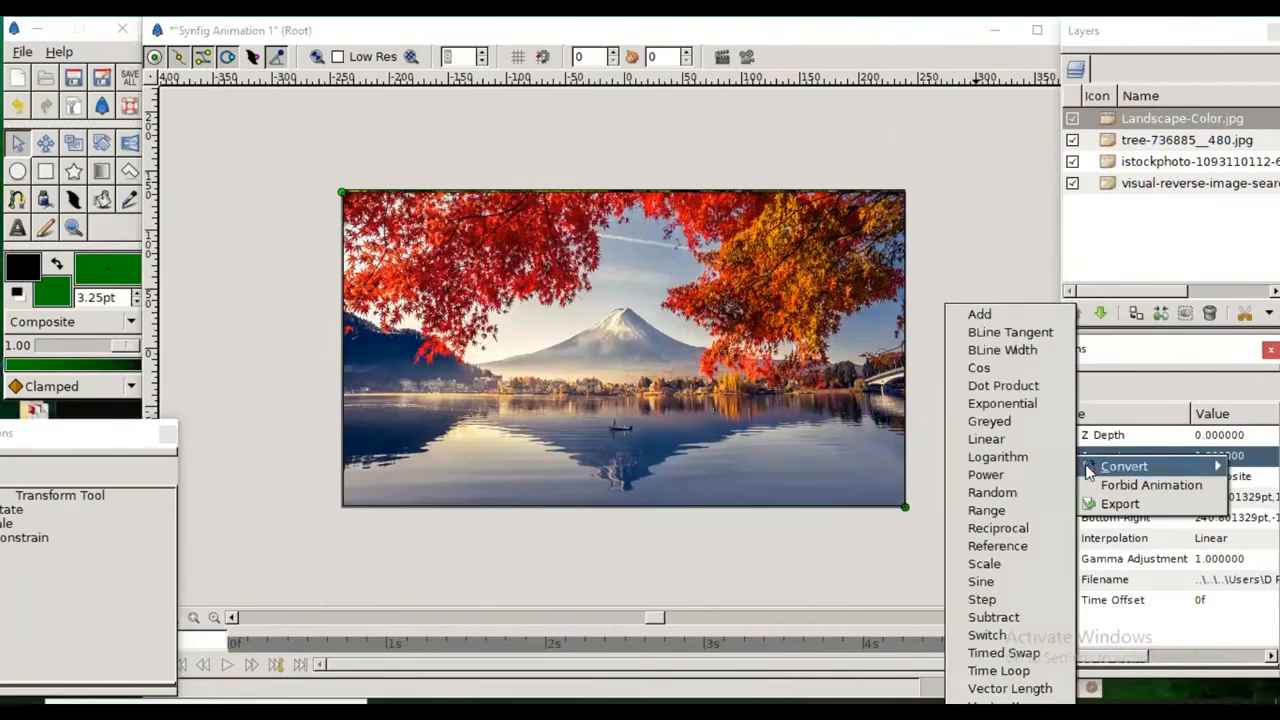
click(1003, 653)
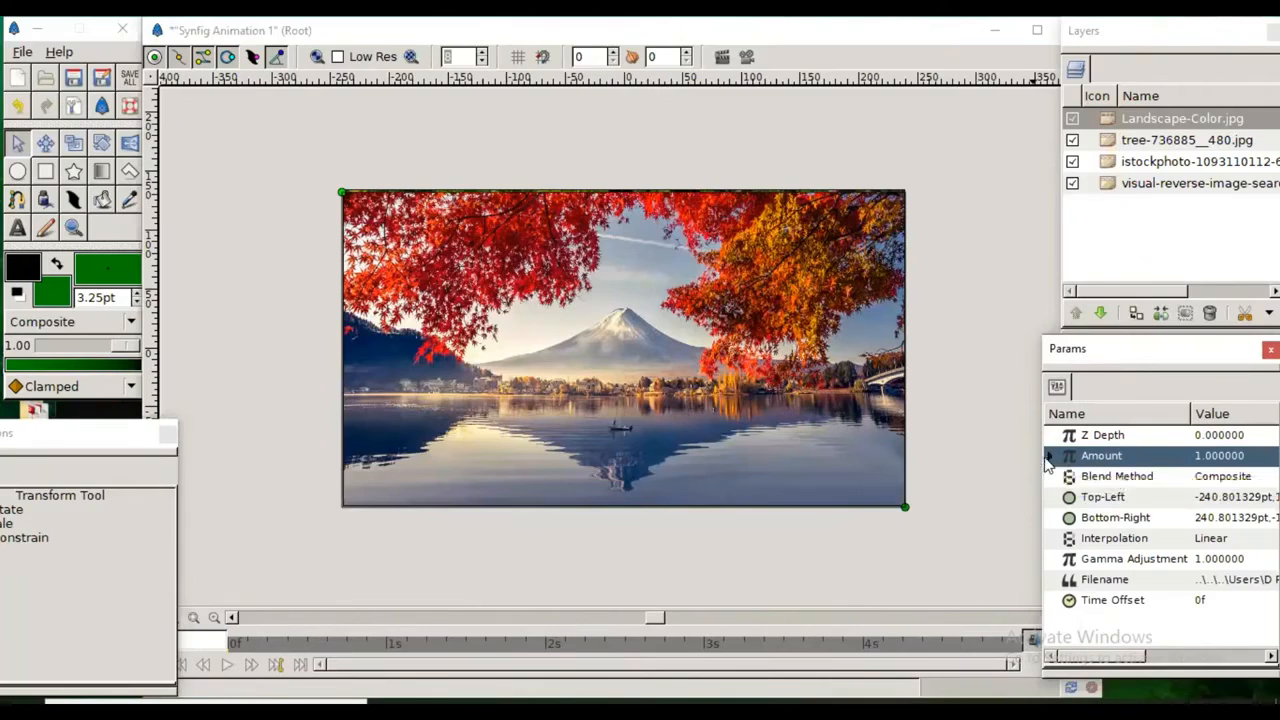
Step: Expand the Amount parameter's sub-values, and move and enlarge the parameter window so every row fits
click(1050, 456)
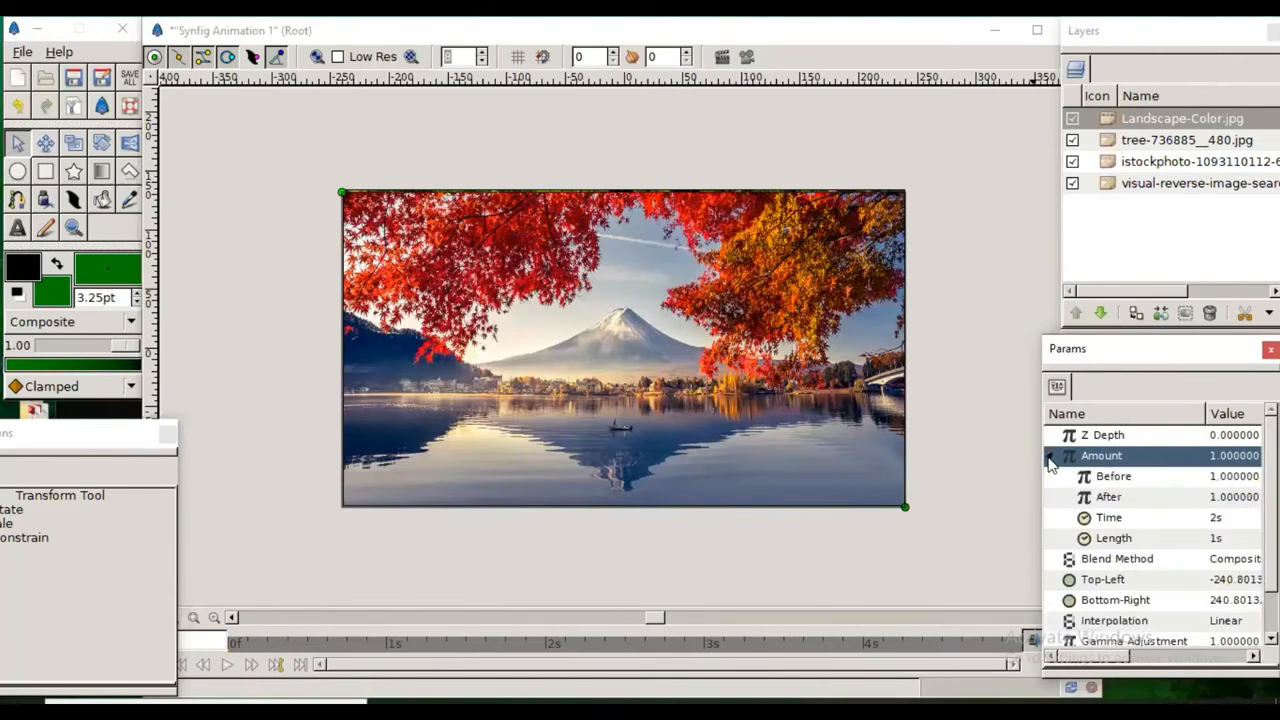
drag(1163, 355, 1108, 323)
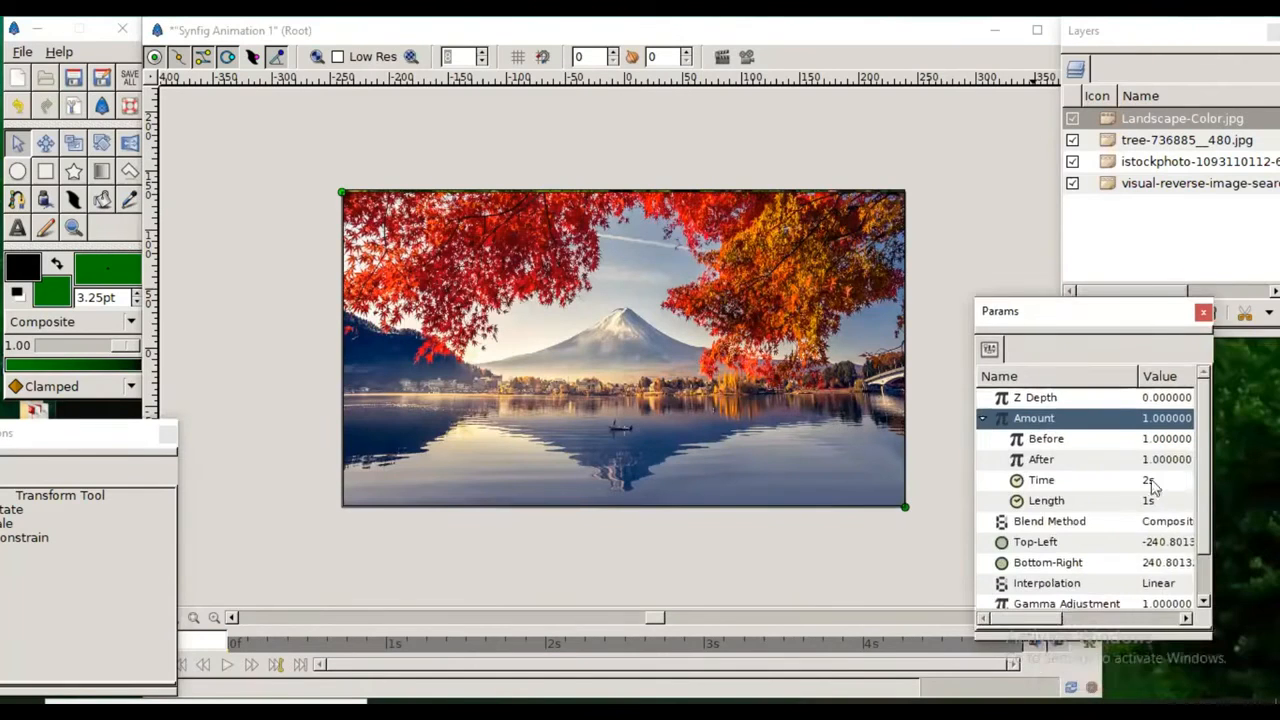
drag(1155, 645, 1158, 686)
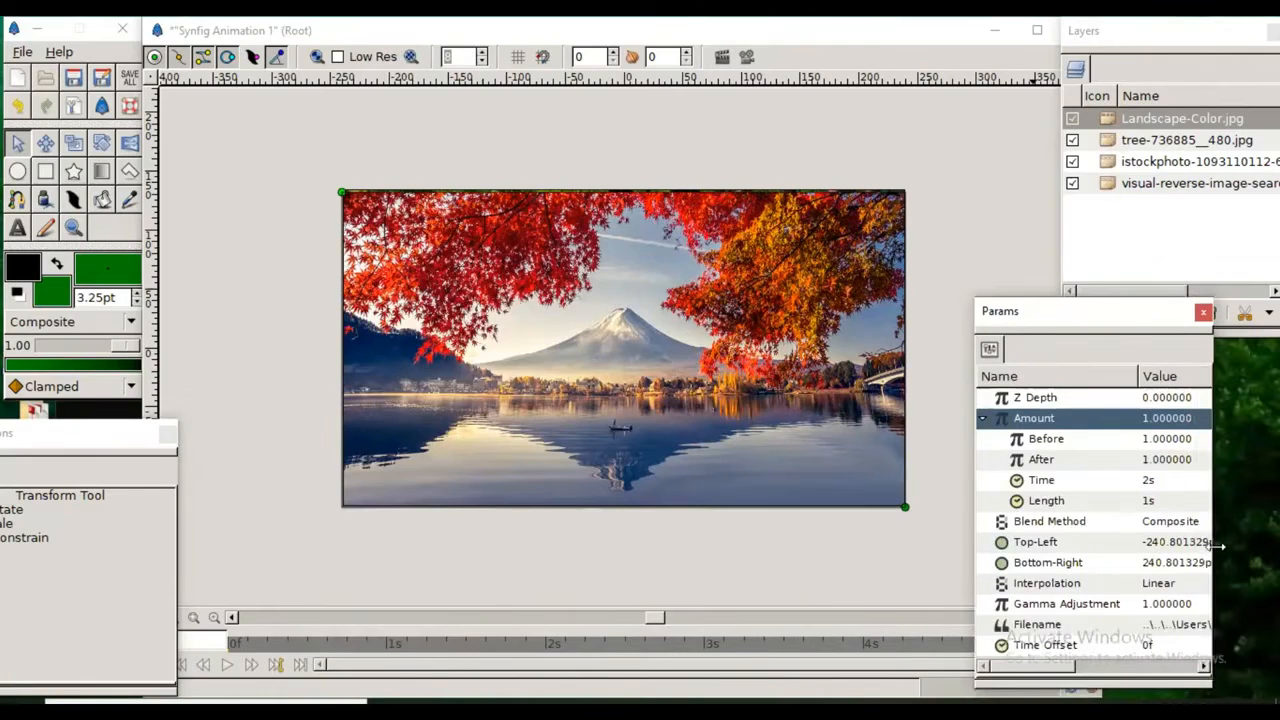
drag(1213, 545, 1238, 545)
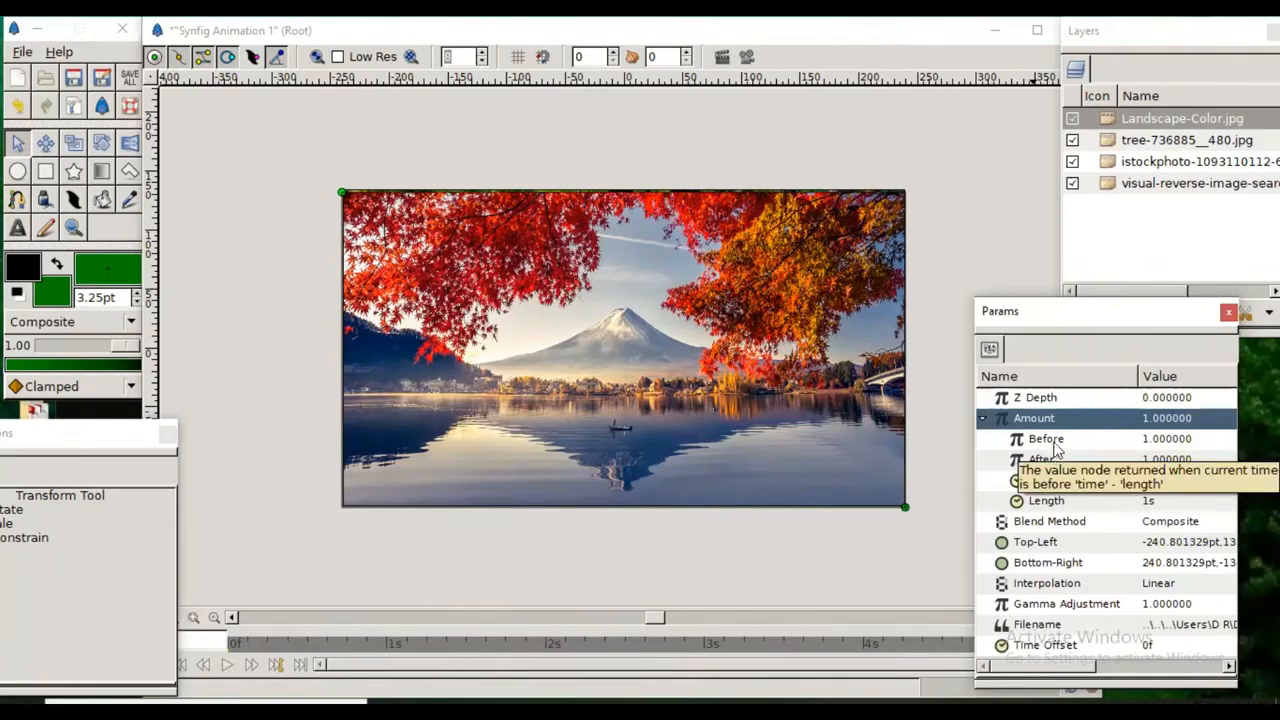
Step: Examine the Before, After, Time and Length sub-values of the Landscape-Color.jpg layer's Amount
click(1054, 444)
click(1050, 459)
click(1048, 481)
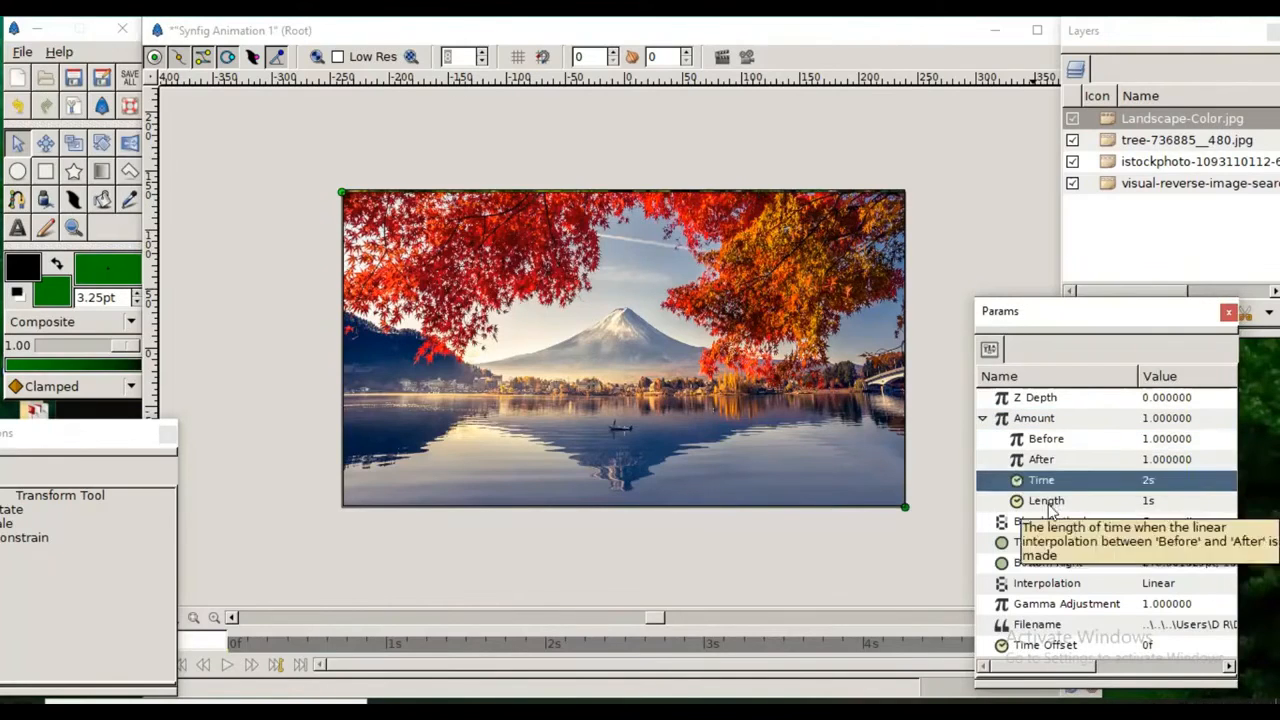
click(1049, 502)
click(1052, 447)
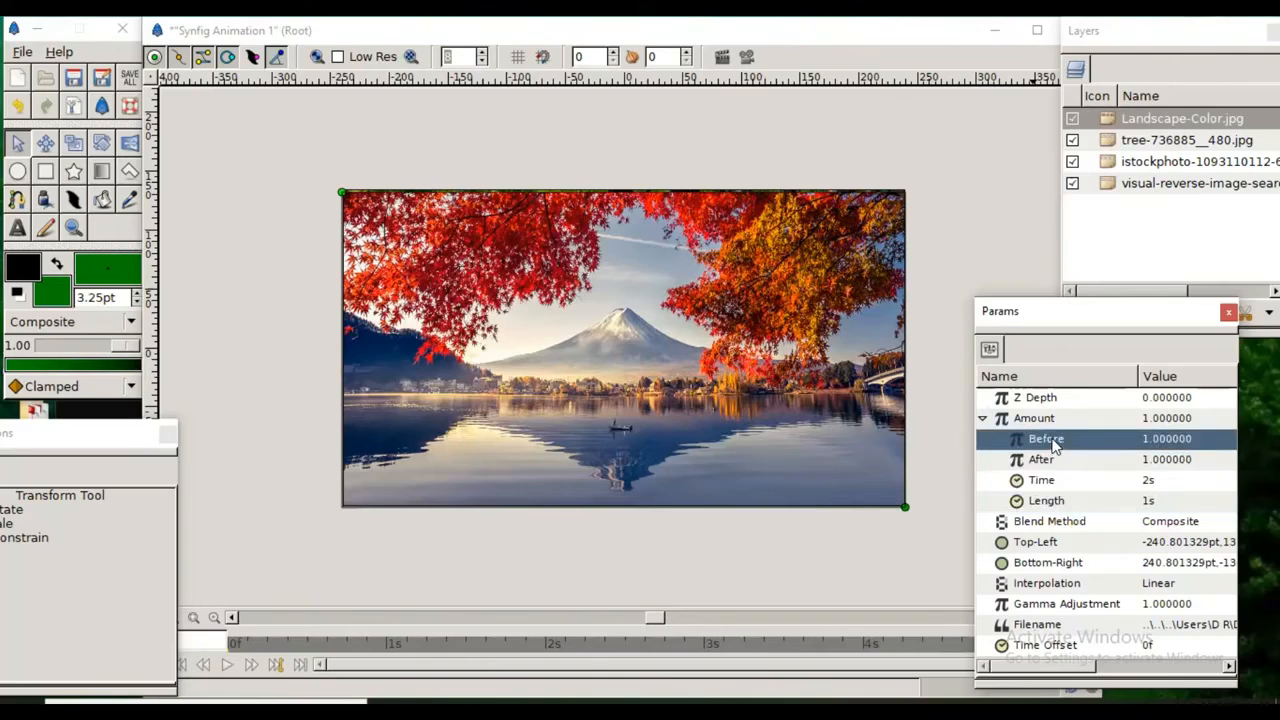
click(1050, 482)
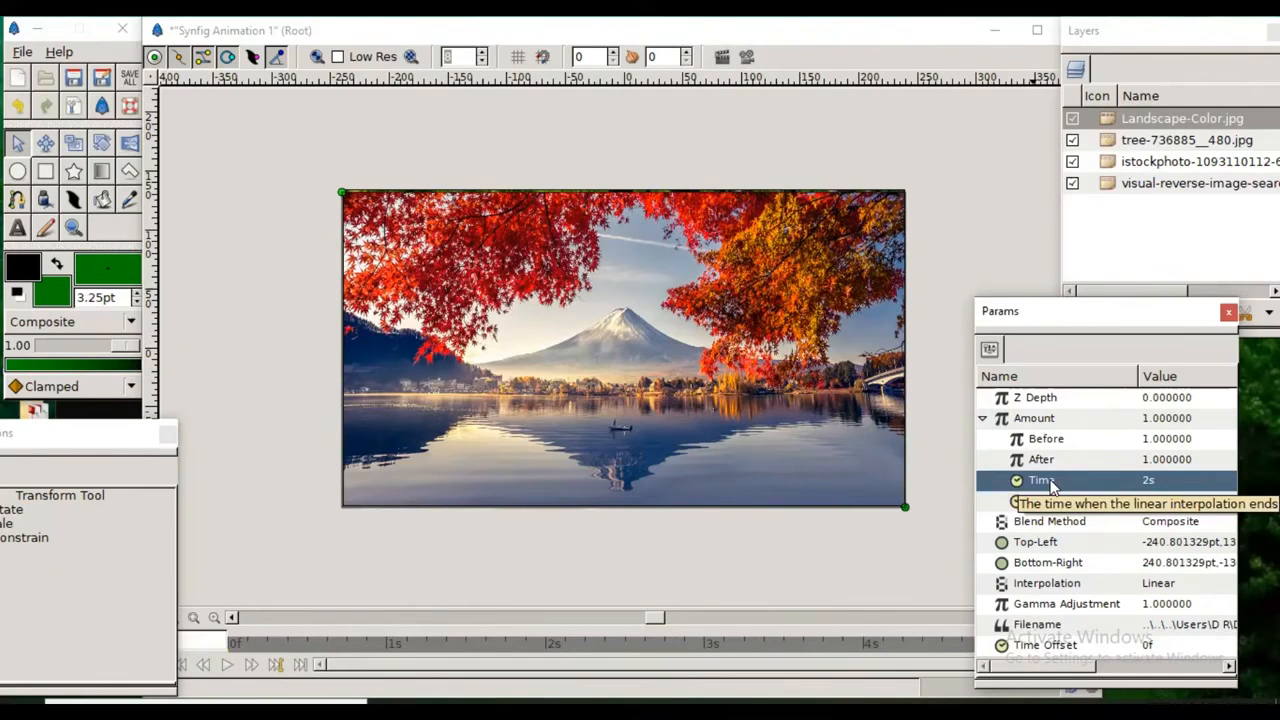
click(1147, 503)
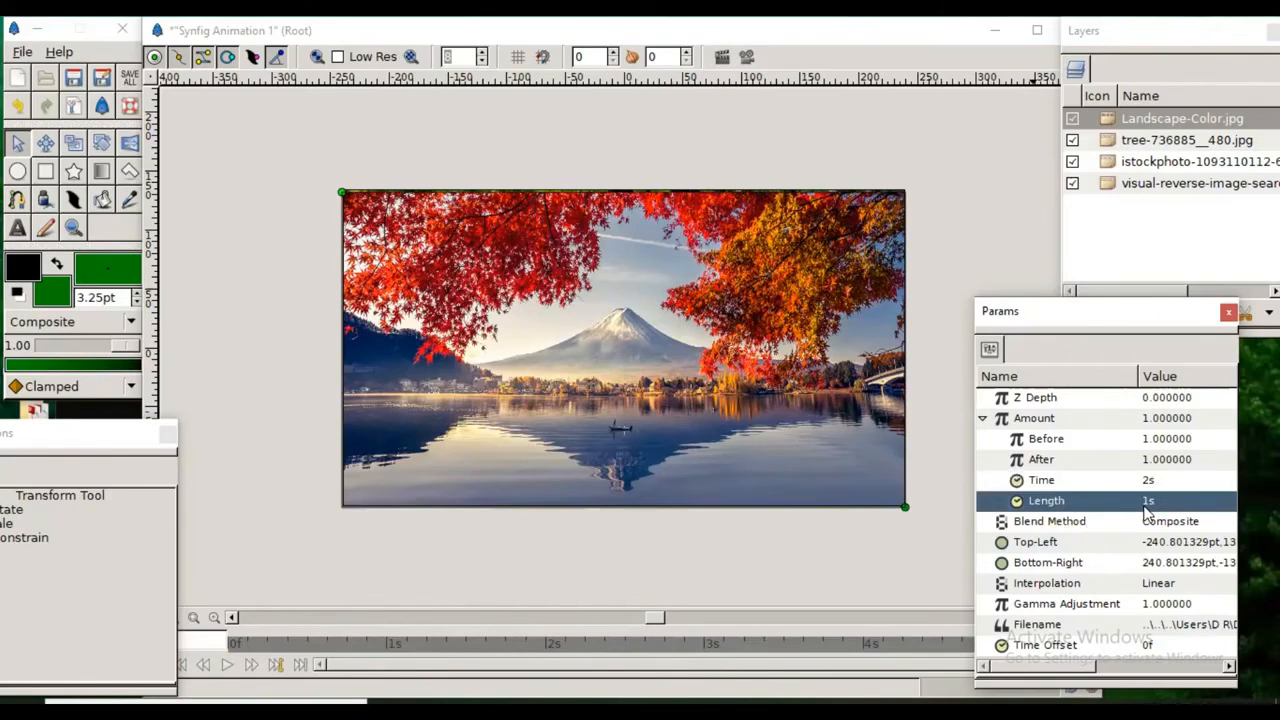
click(1143, 482)
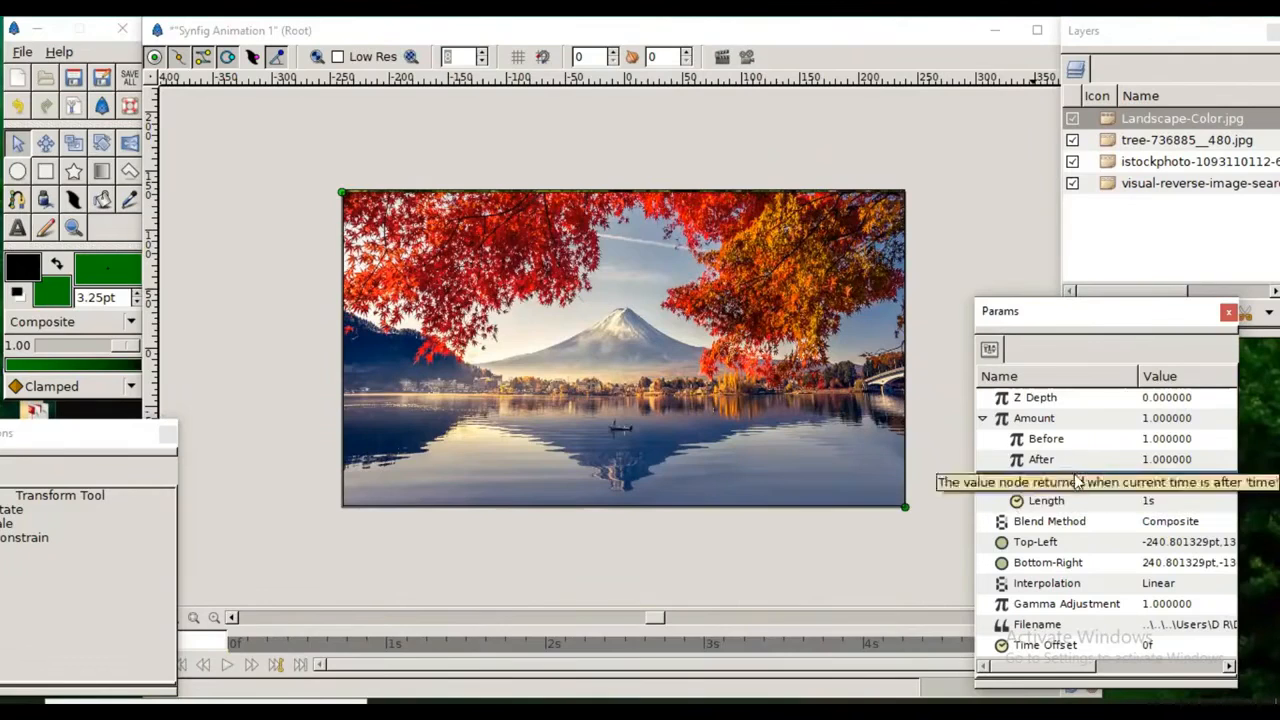
click(1045, 440)
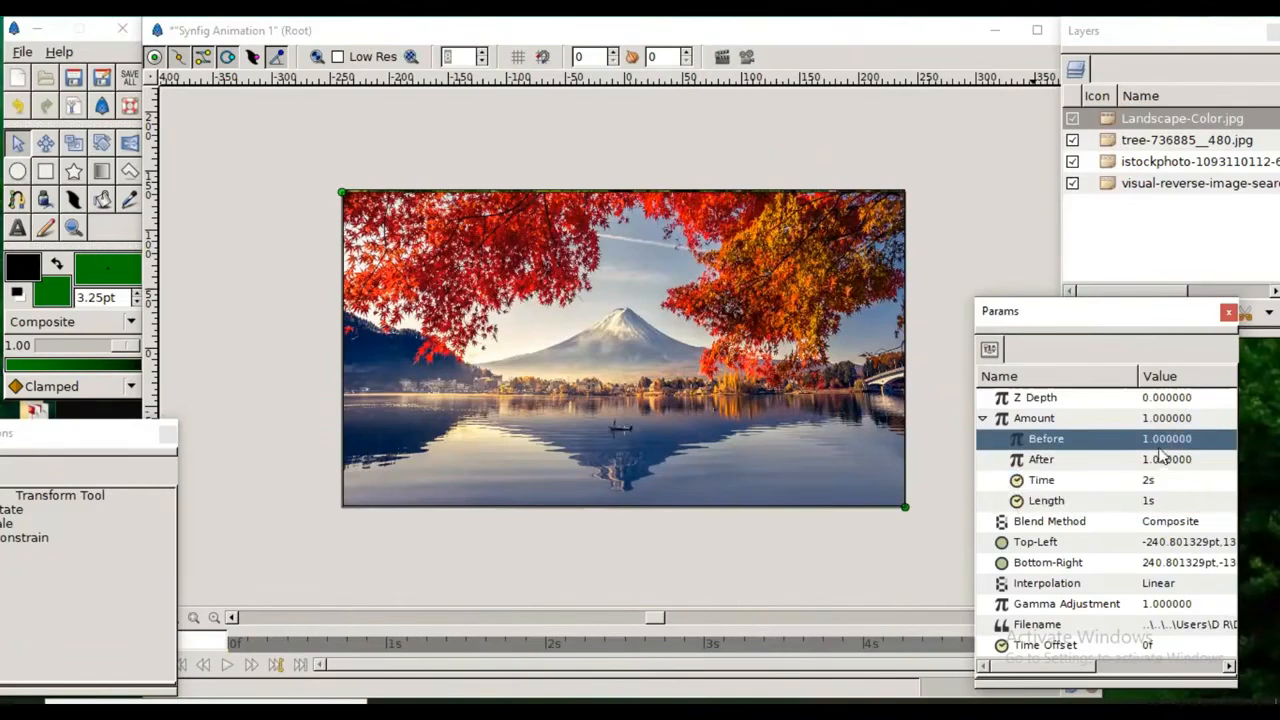
click(1148, 482)
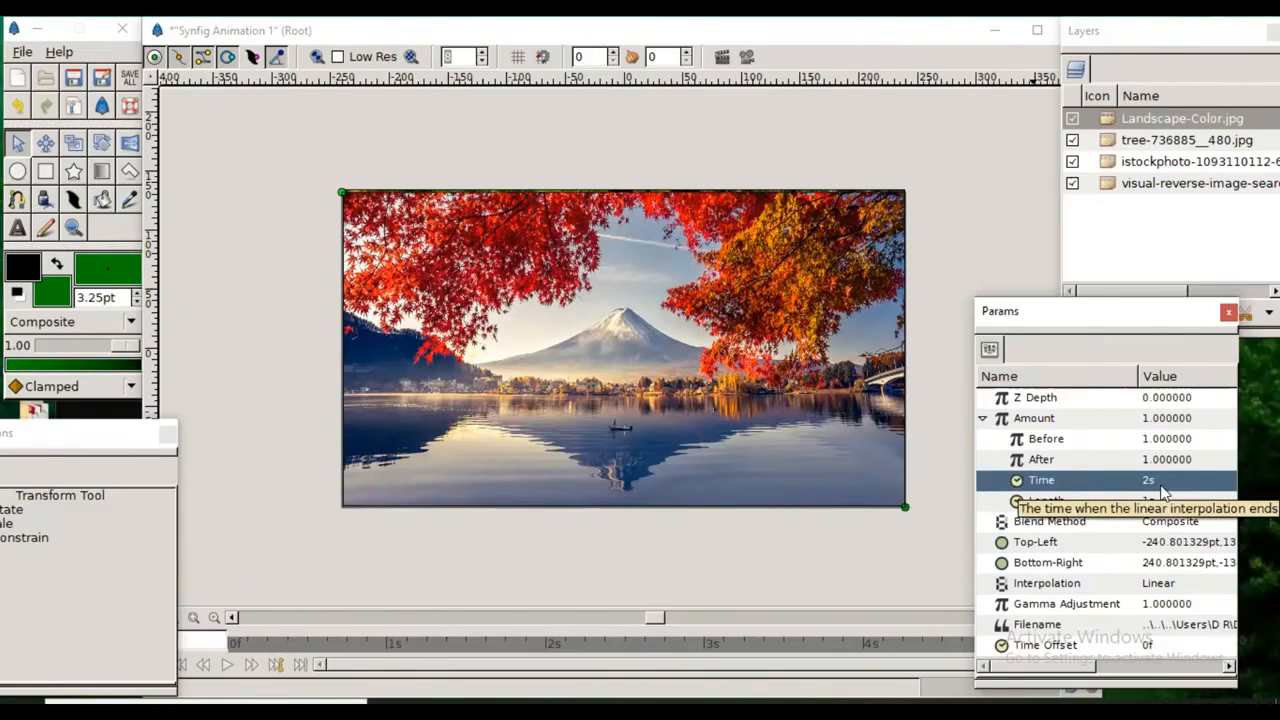
click(1161, 445)
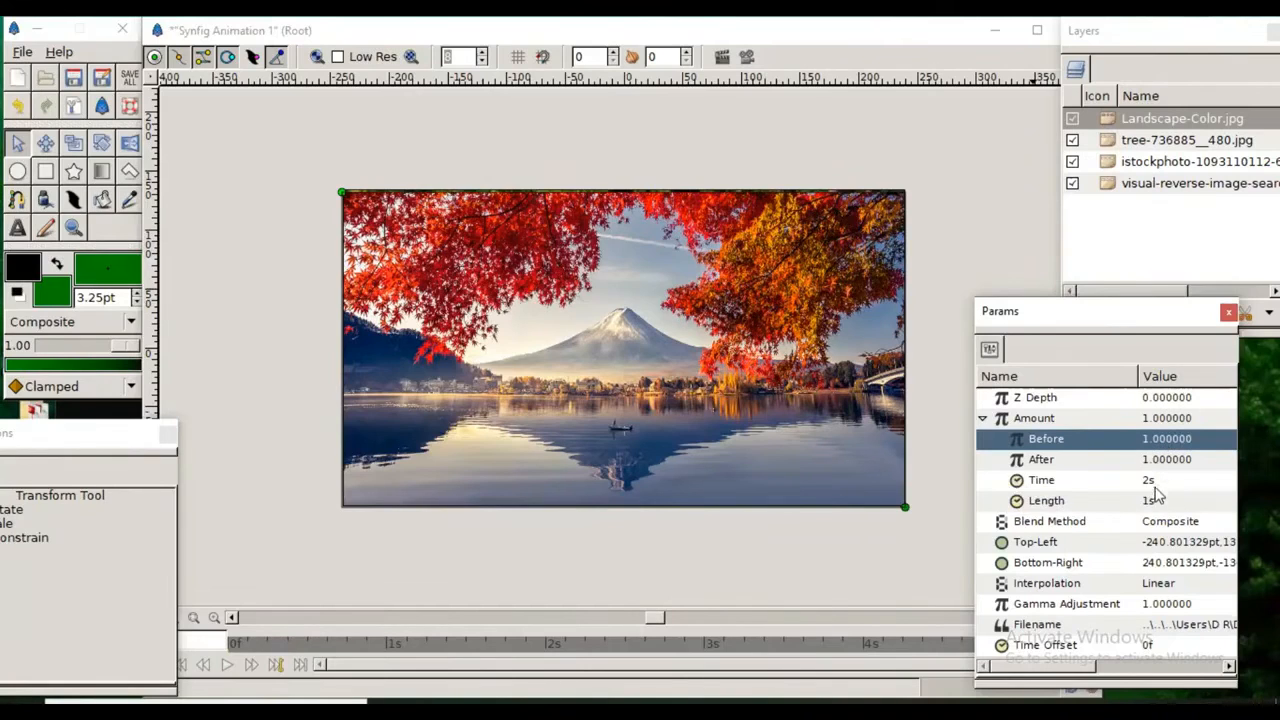
Step: Set the After value of the Landscape-Color.jpg layer's Amount to 0
click(1148, 465)
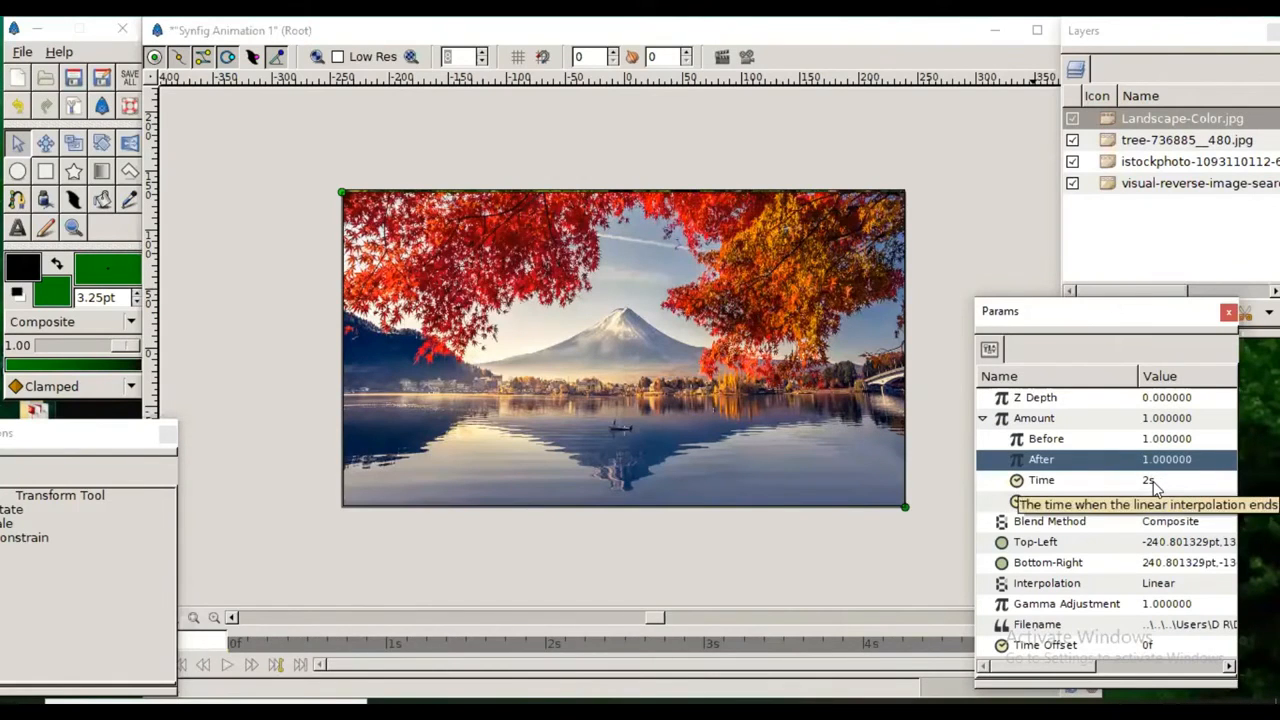
click(1146, 460)
click(1145, 460)
key(Home)
key(Delete)
key(Delete)
text(0.)
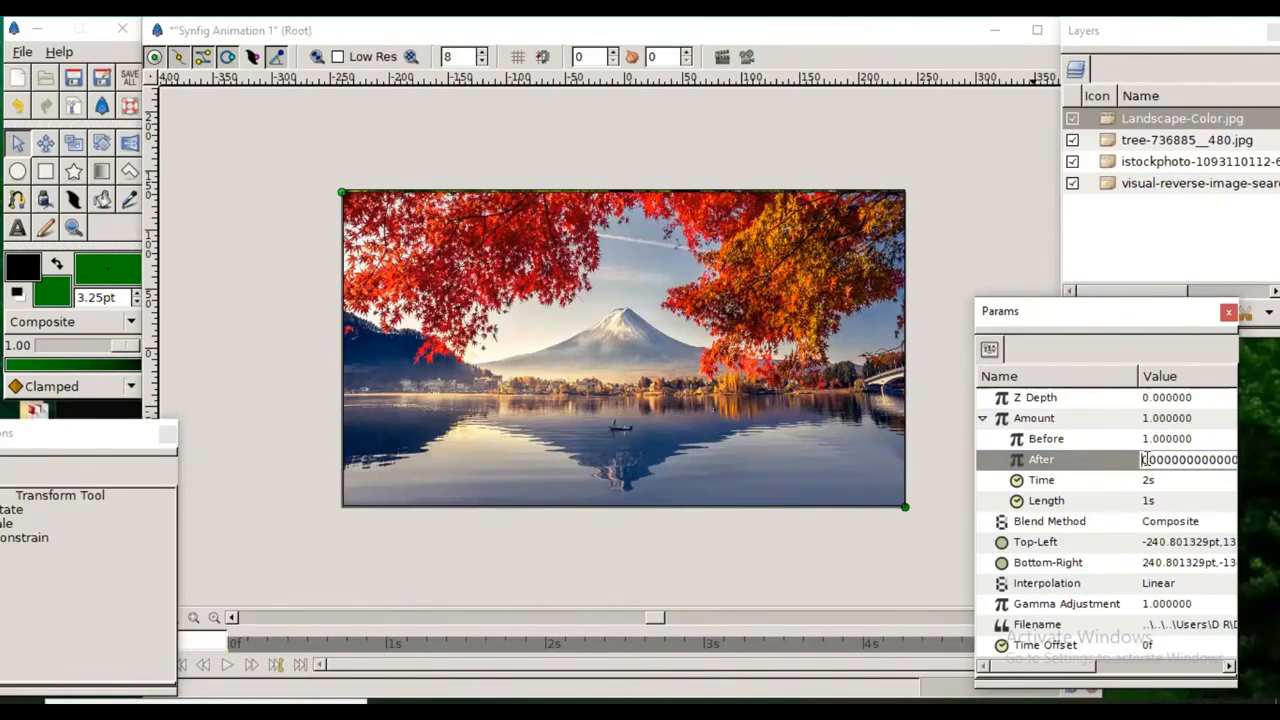
key(Return)
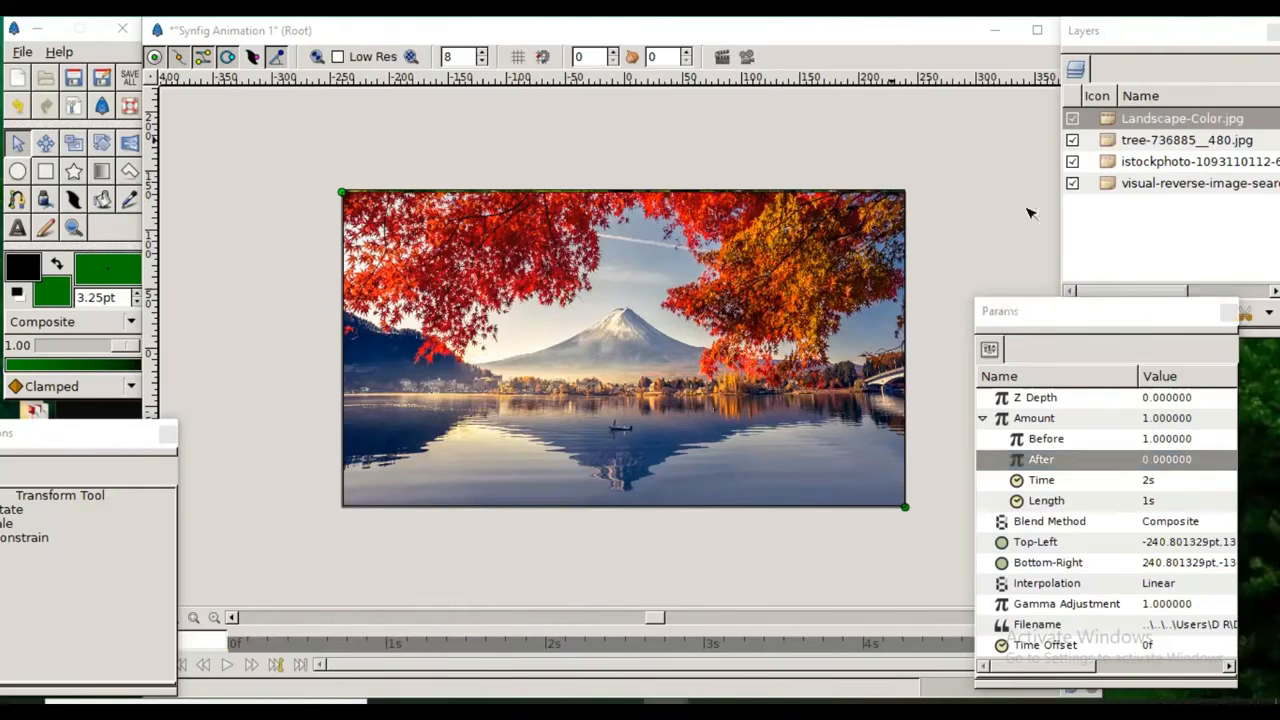
Step: Convert the Amount parameter of the tree-736885__480.jpg layer to Timed Swap and expand its sub-values
click(1107, 150)
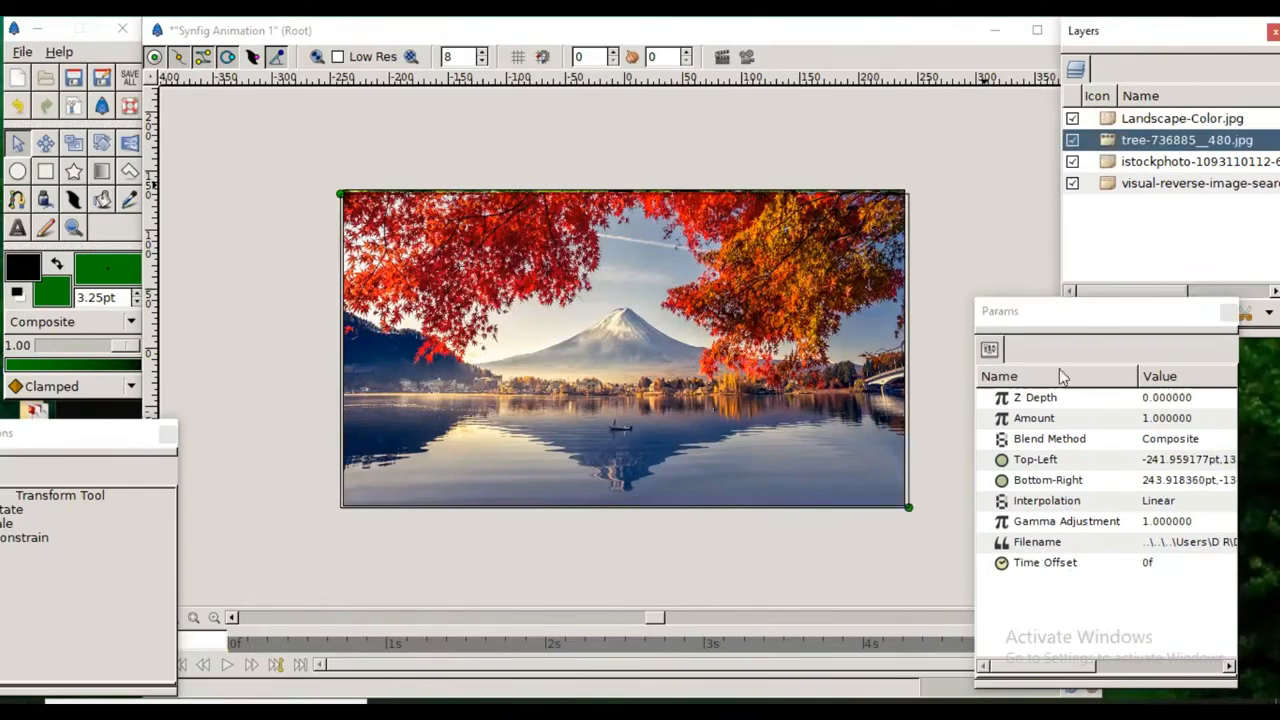
click(1030, 420)
right_click(1030, 421)
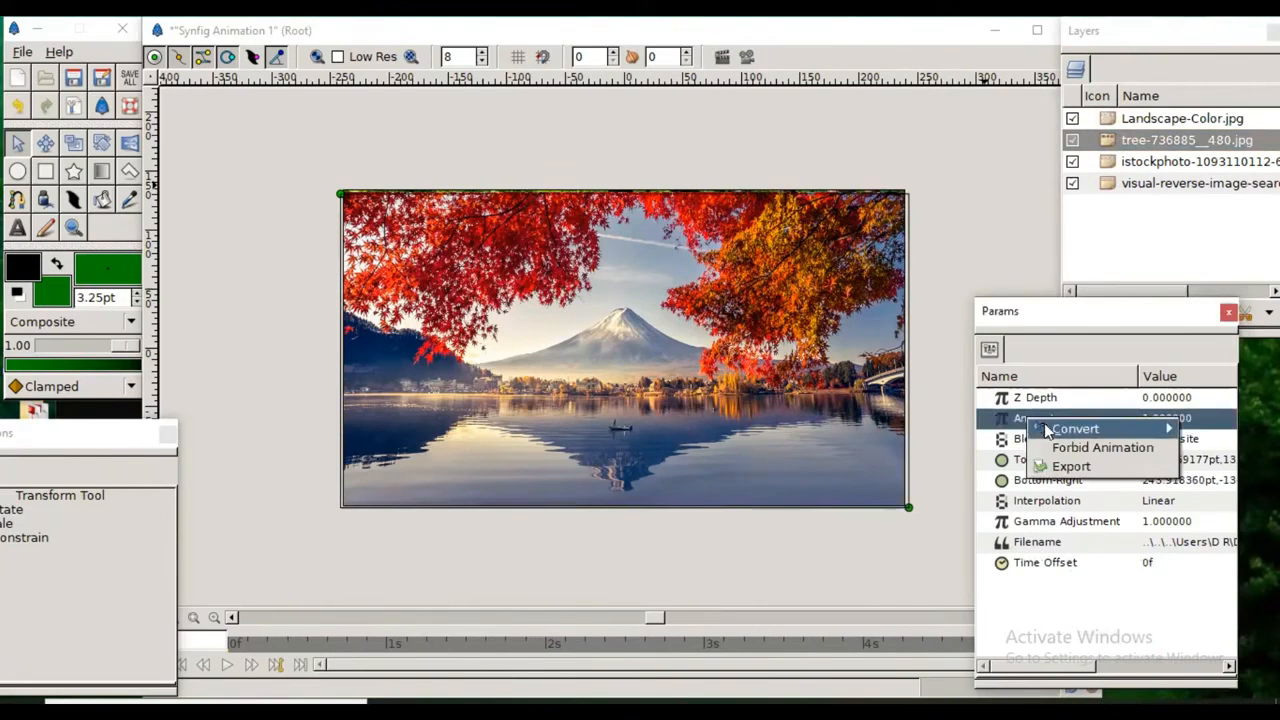
mouse_move(1045, 429)
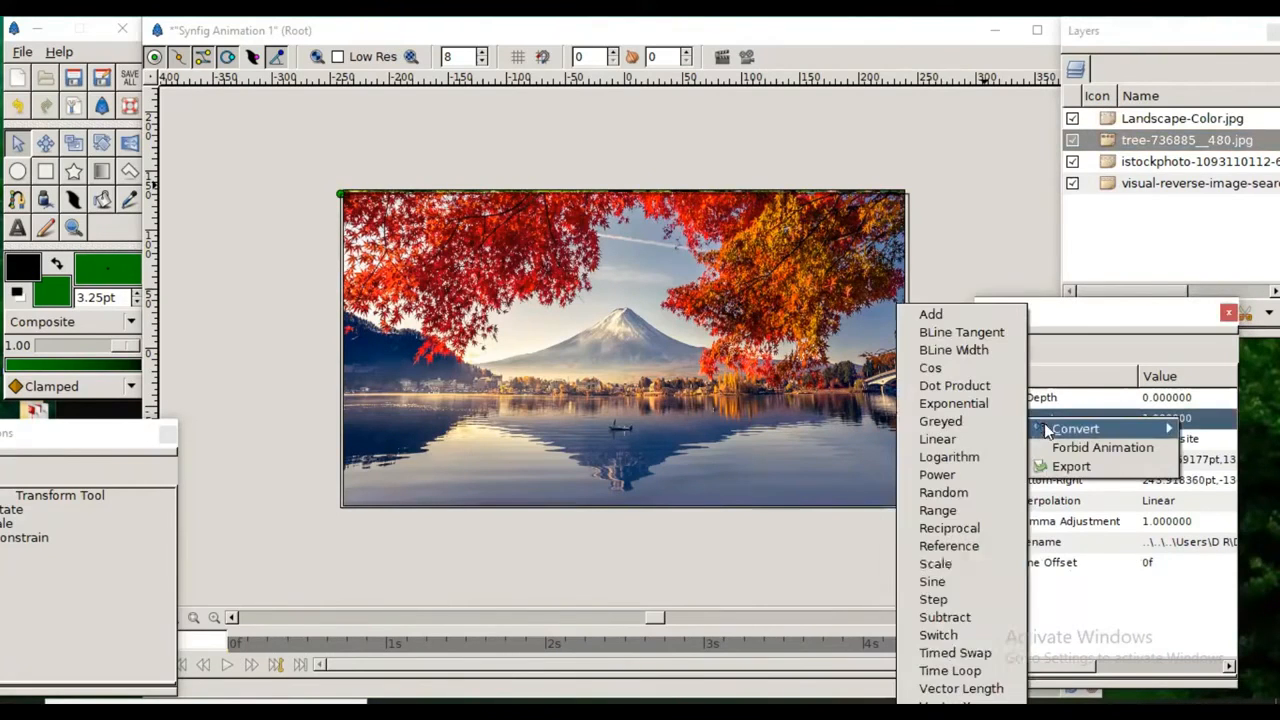
click(977, 658)
click(981, 418)
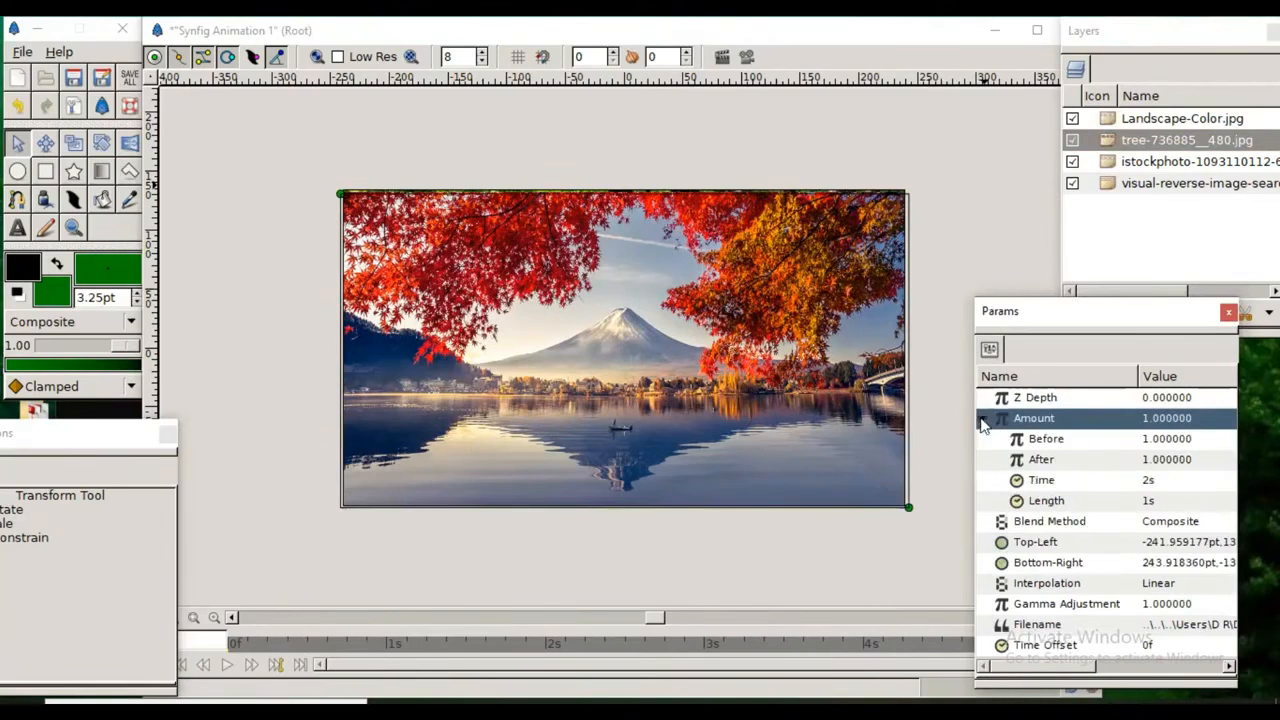
Step: Set the After value of the tree-736885__480.jpg layer's Amount to 0
click(1160, 460)
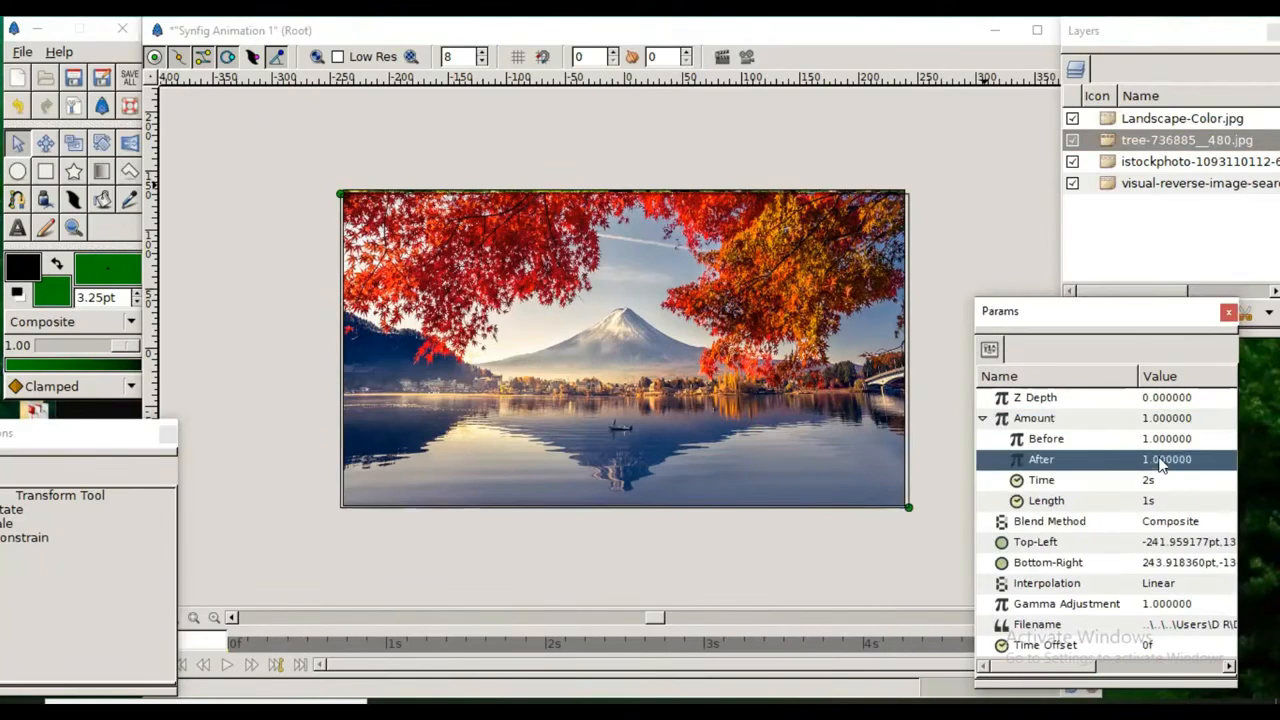
click(1160, 460)
click(1160, 460)
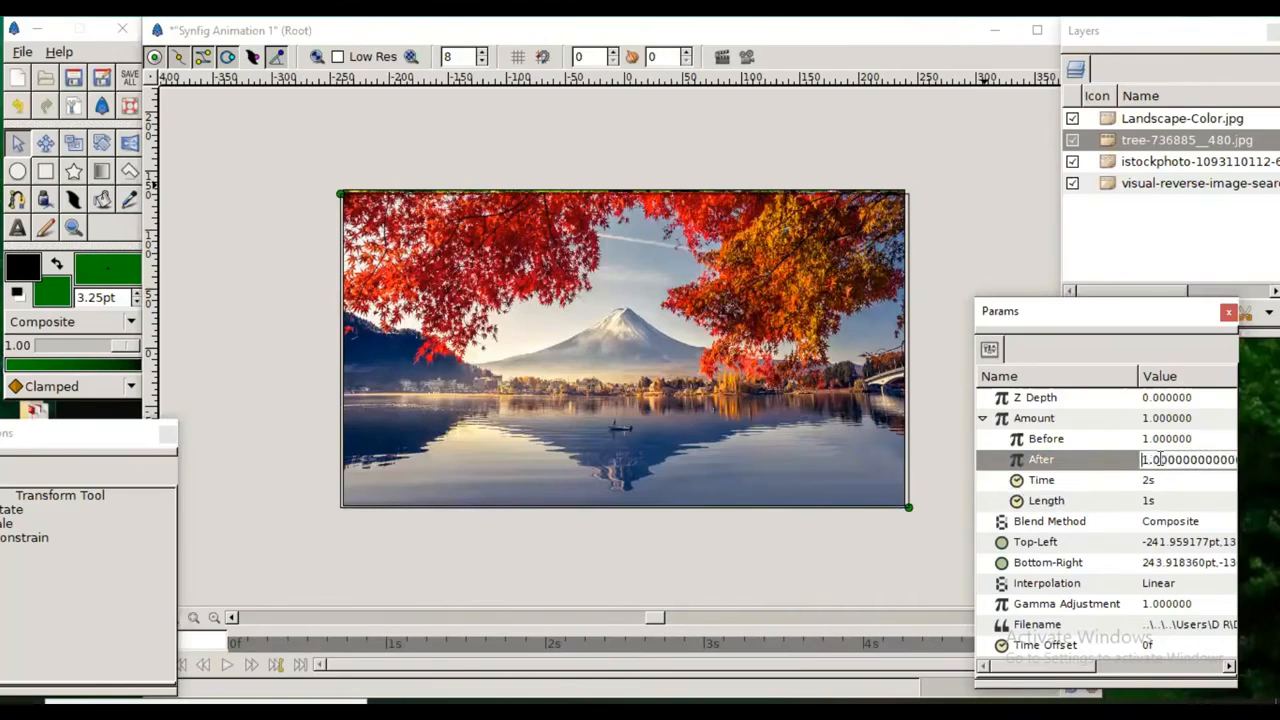
key(Delete)
key(Delete)
key(Return)
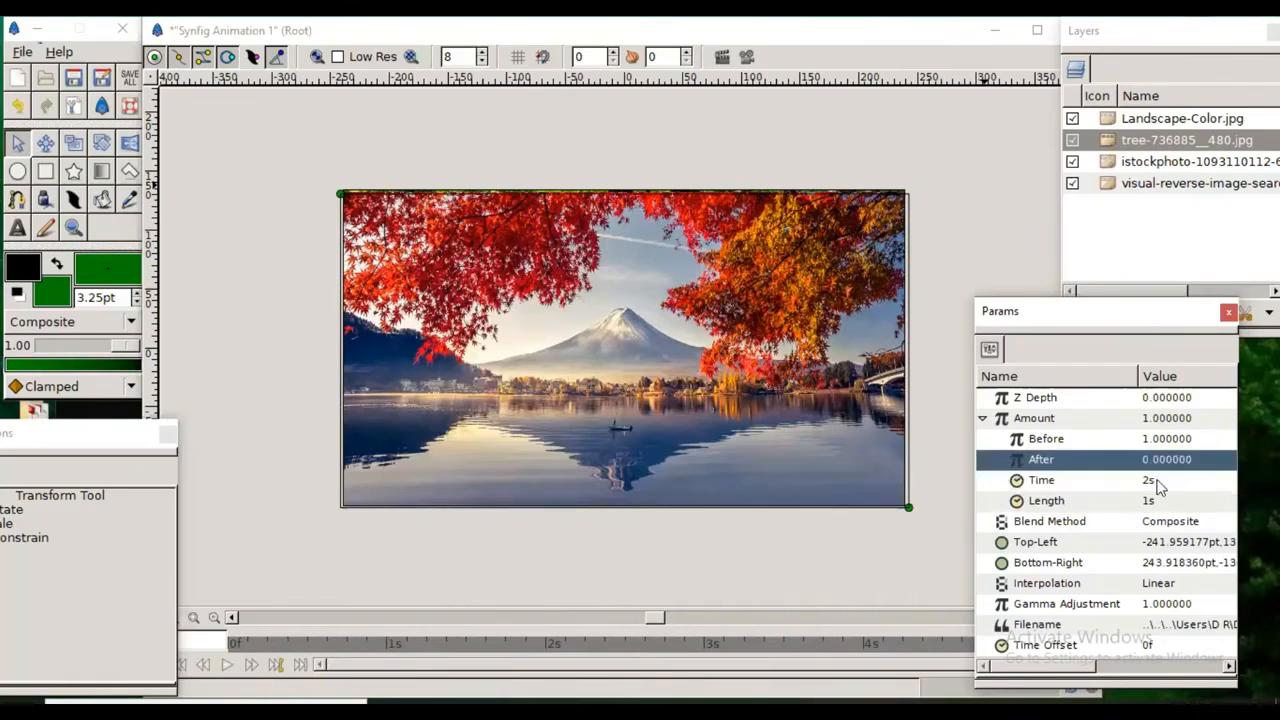
Step: Set the Time value of the tree-736885__480.jpg layer's Amount to 4s
click(1156, 482)
click(1156, 481)
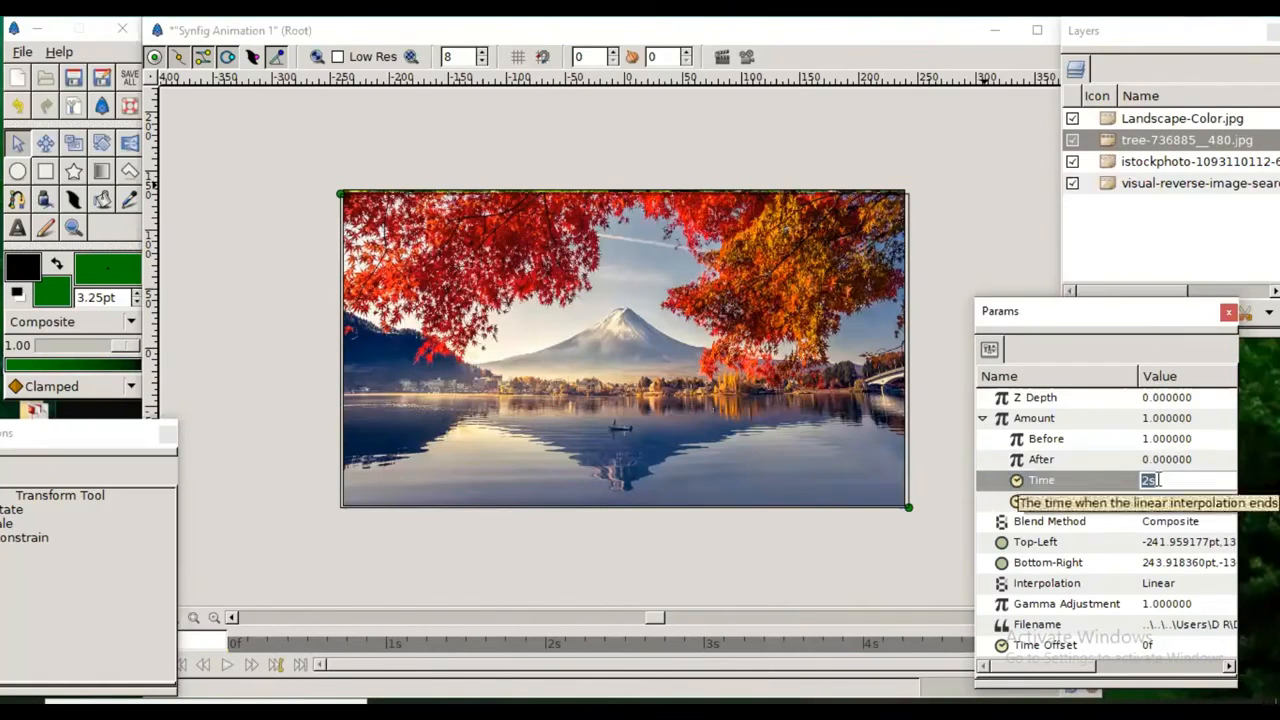
key(Left)
key(Delete)
text(4)
key(Return)
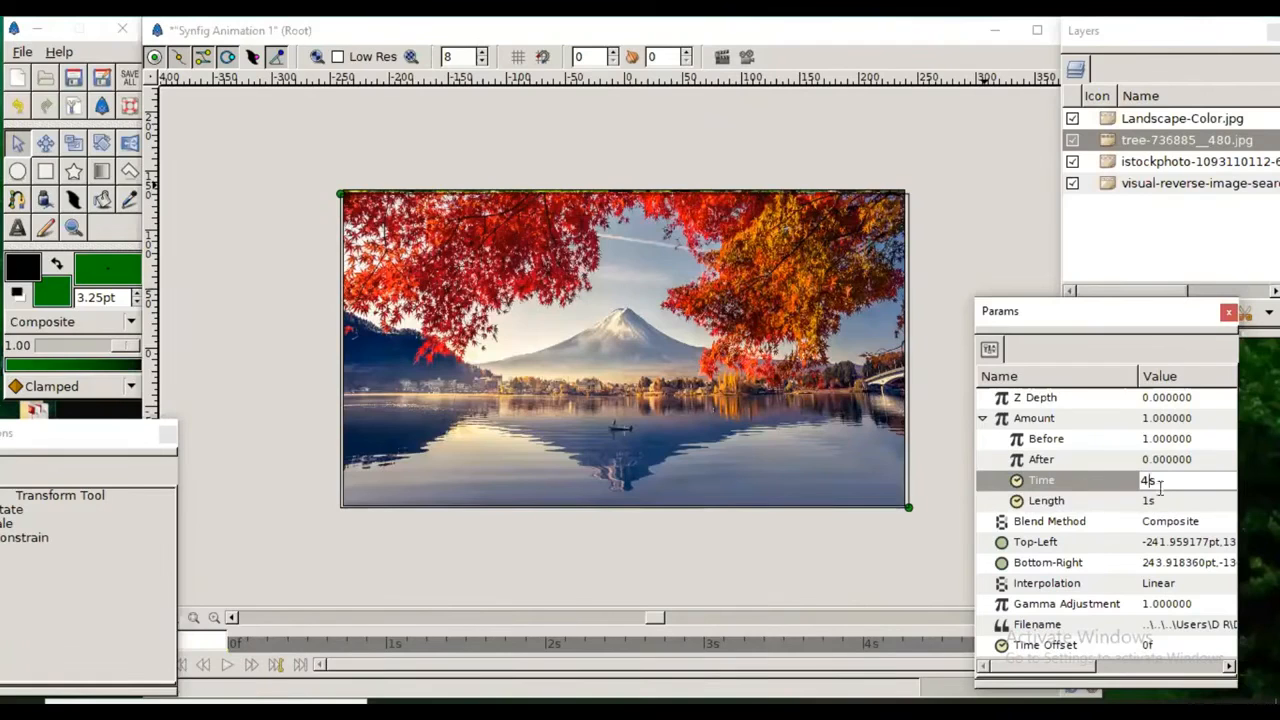
click(1065, 482)
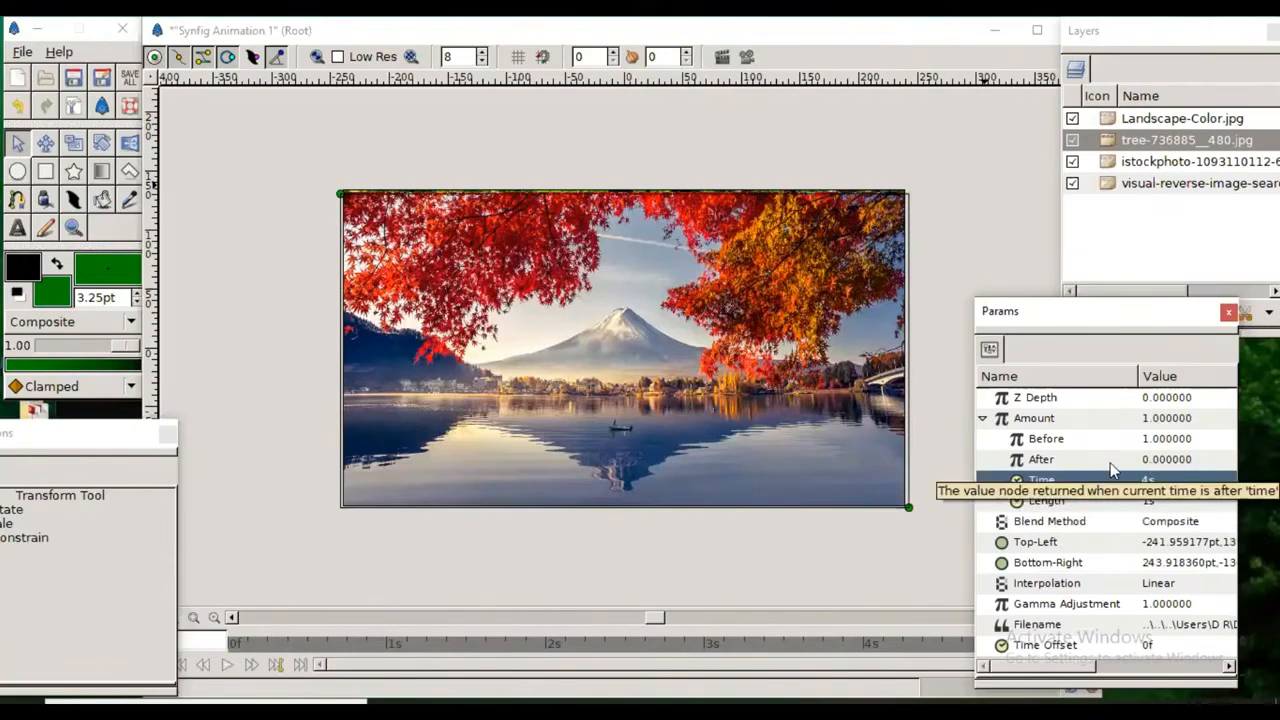
click(1115, 168)
click(1008, 418)
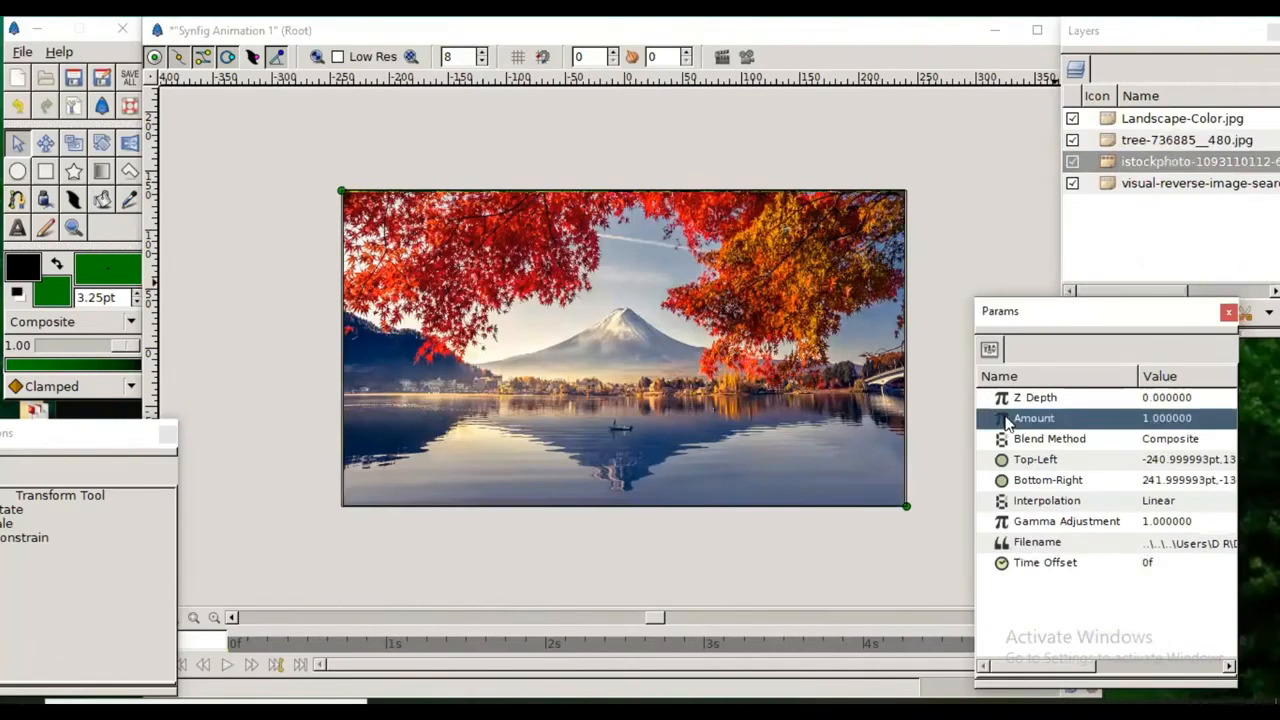
right_click(1008, 422)
mouse_move(1015, 428)
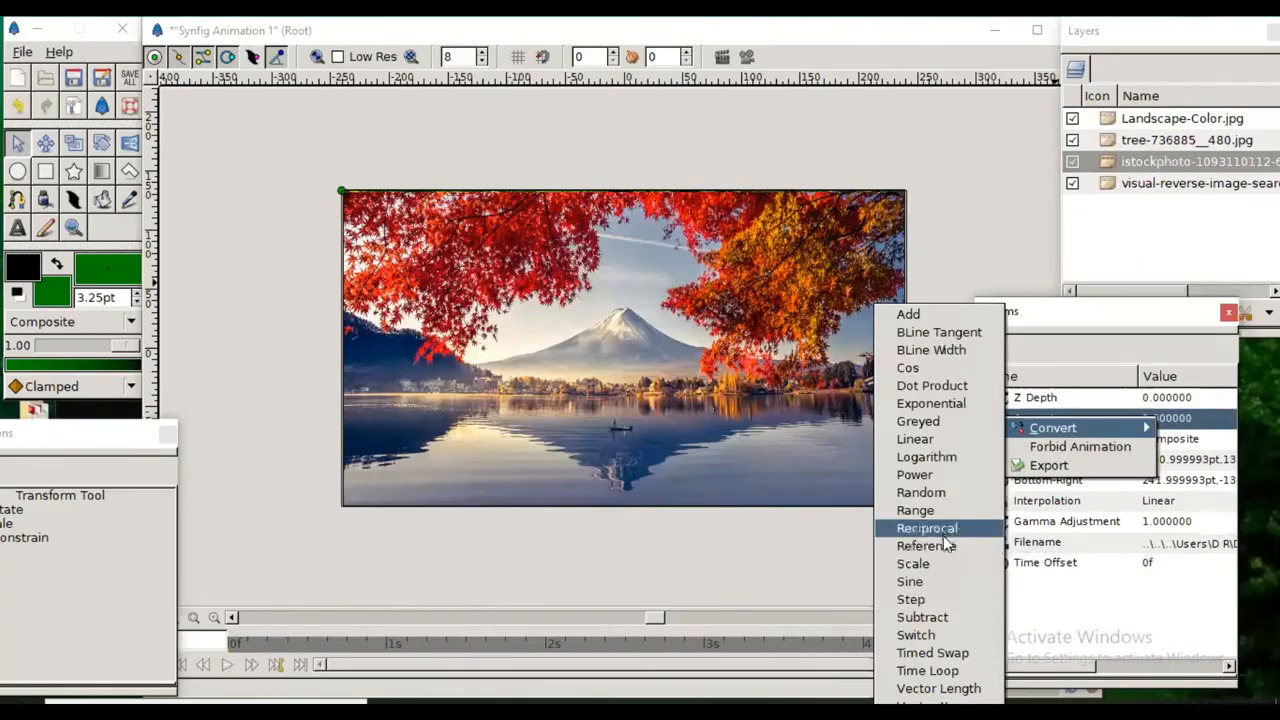
click(945, 657)
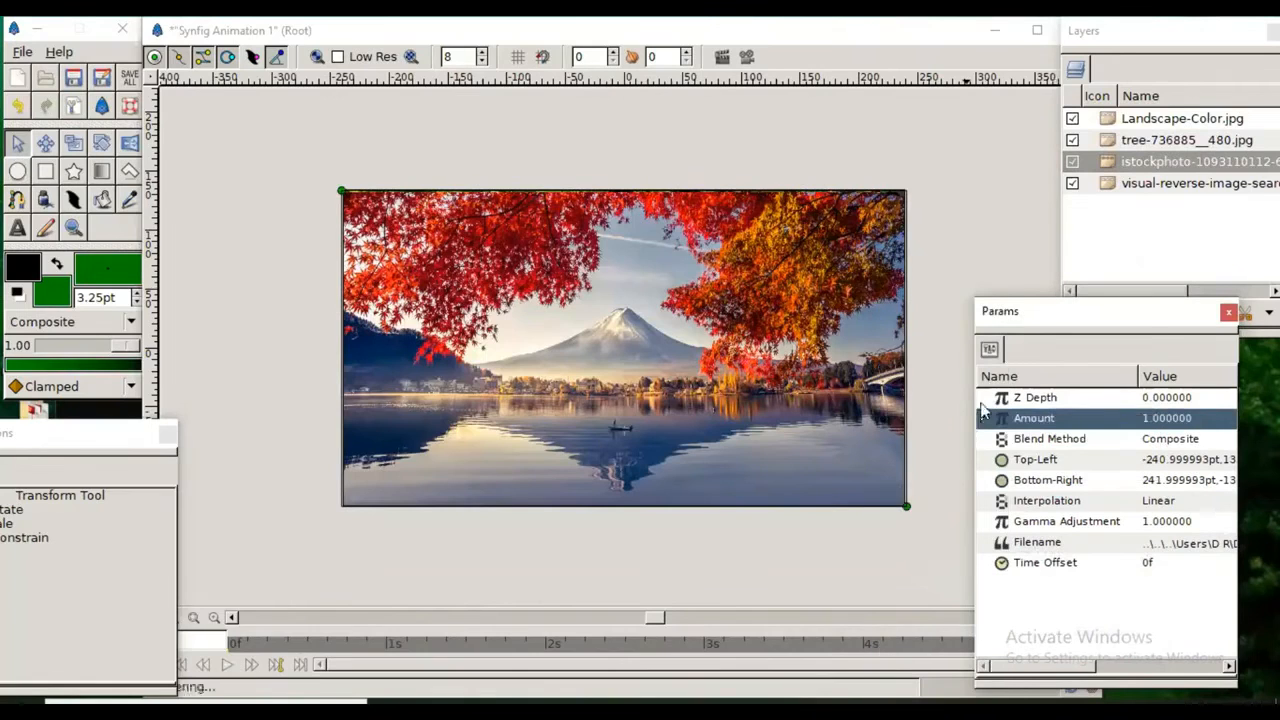
click(983, 418)
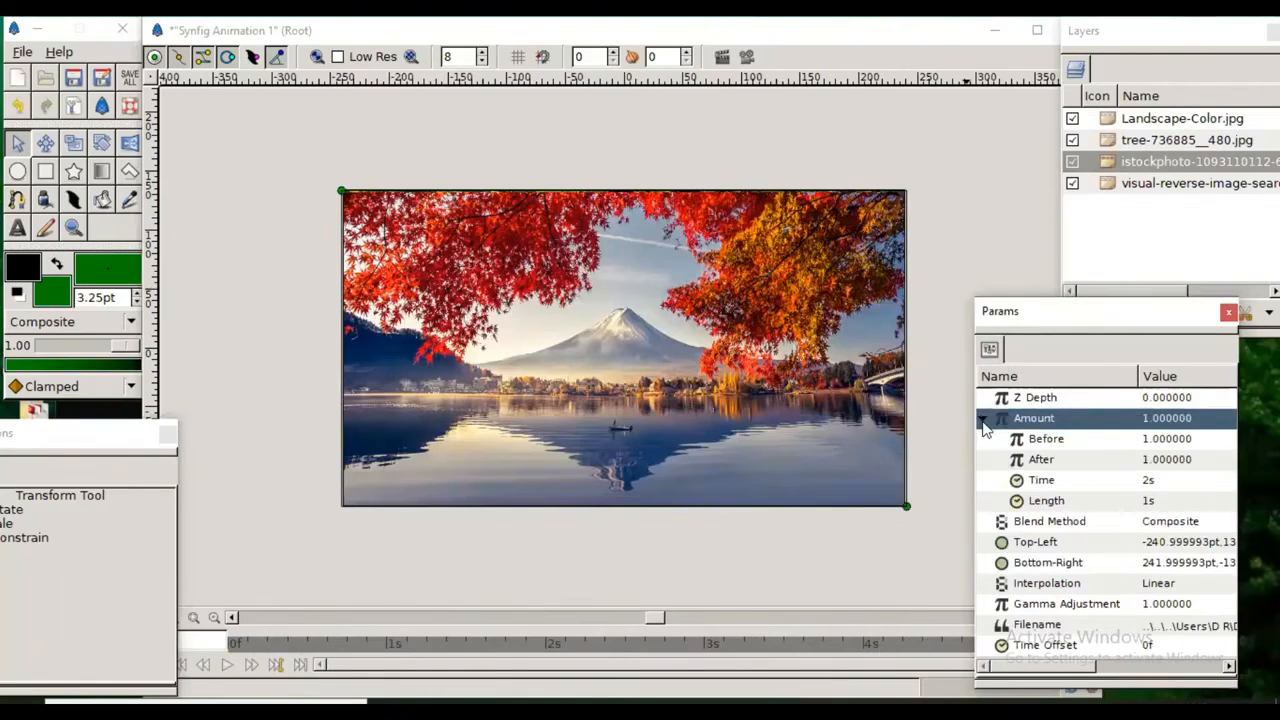
click(1147, 464)
click(1146, 461)
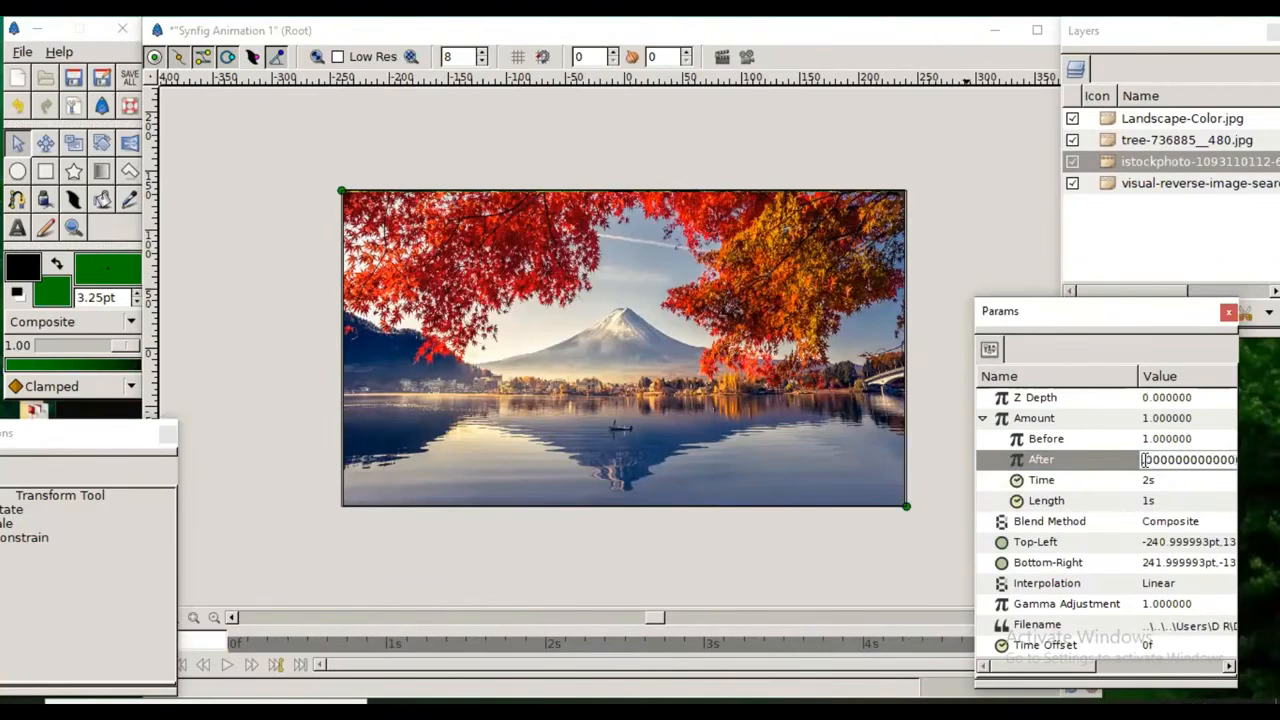
key(Return)
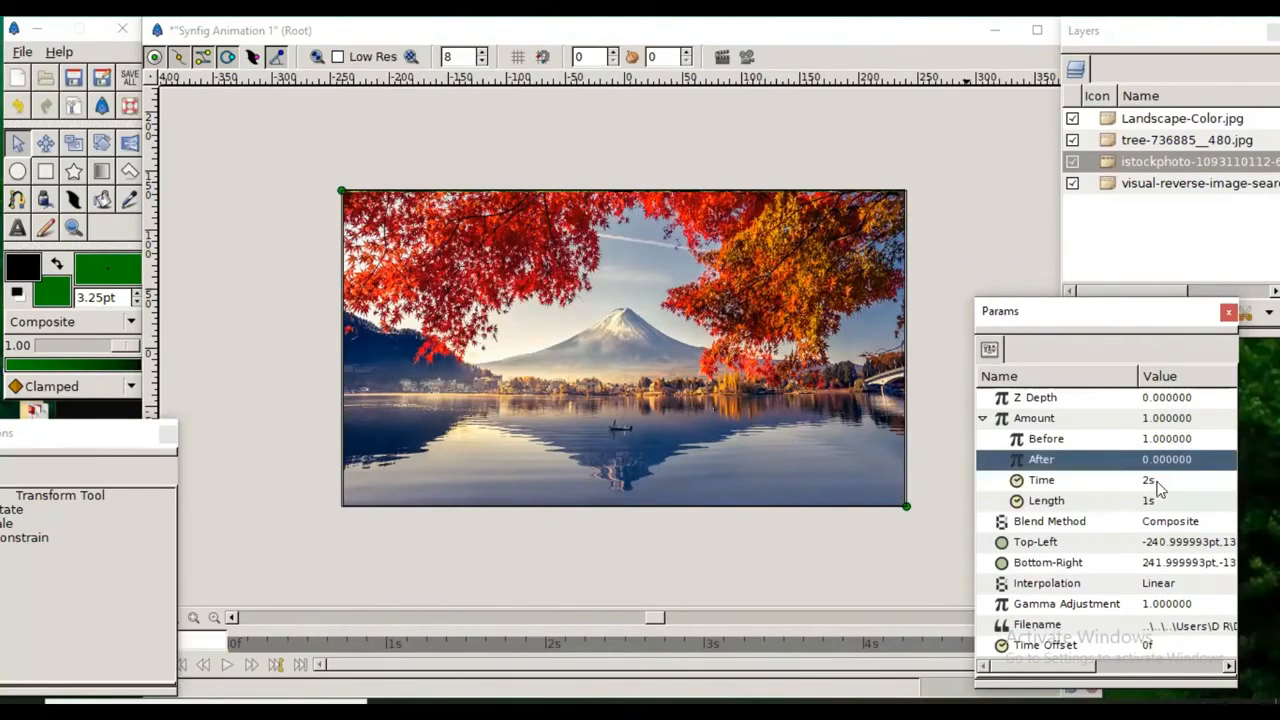
click(1157, 484)
click(1157, 482)
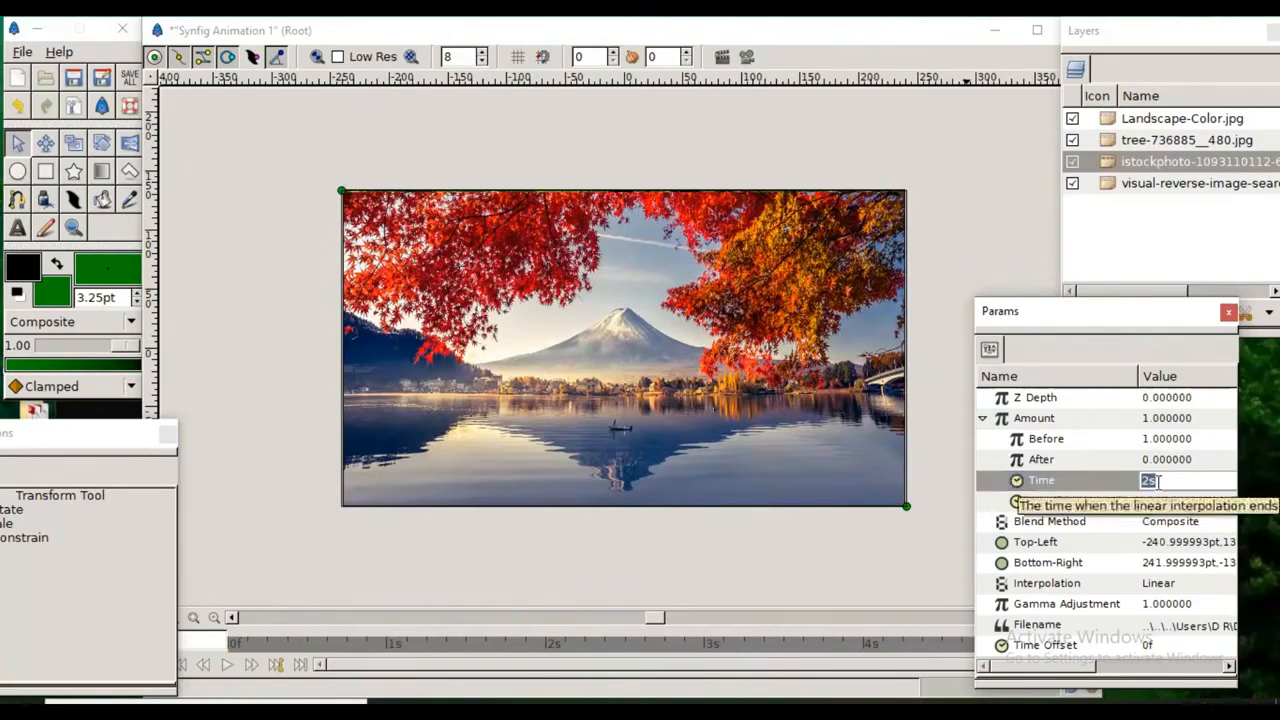
key(Delete)
text(6)
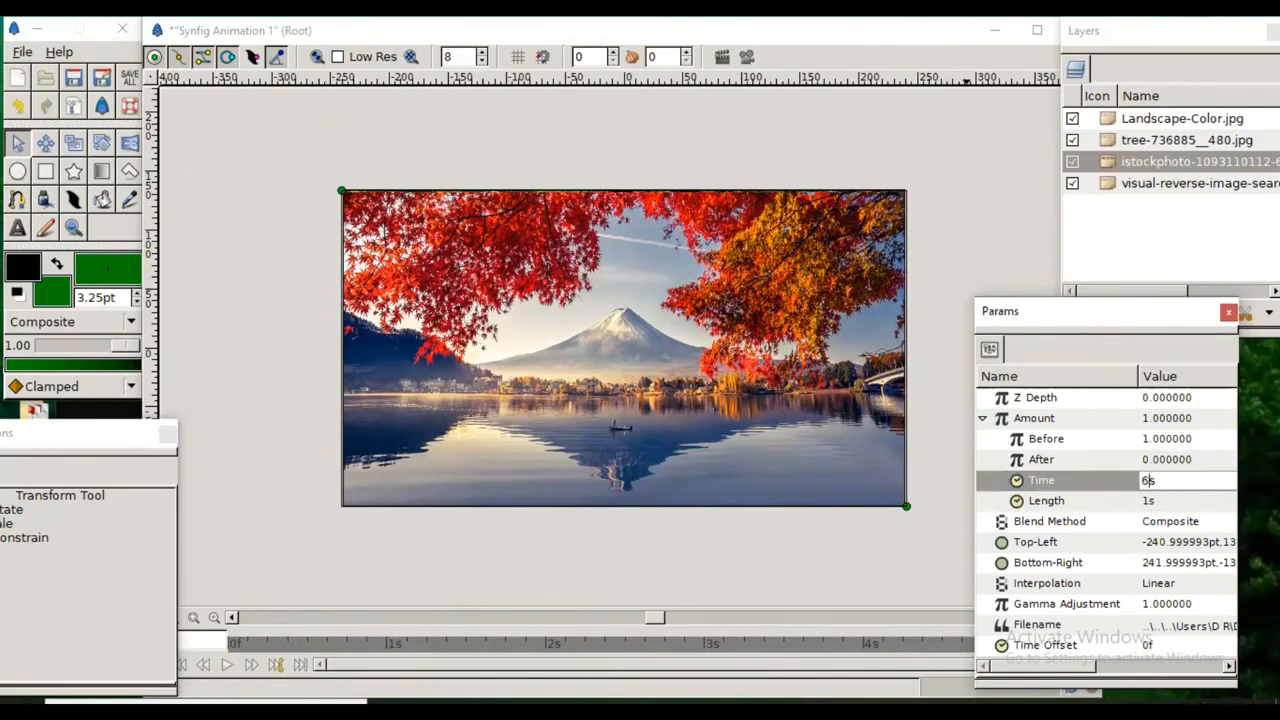
click(1150, 508)
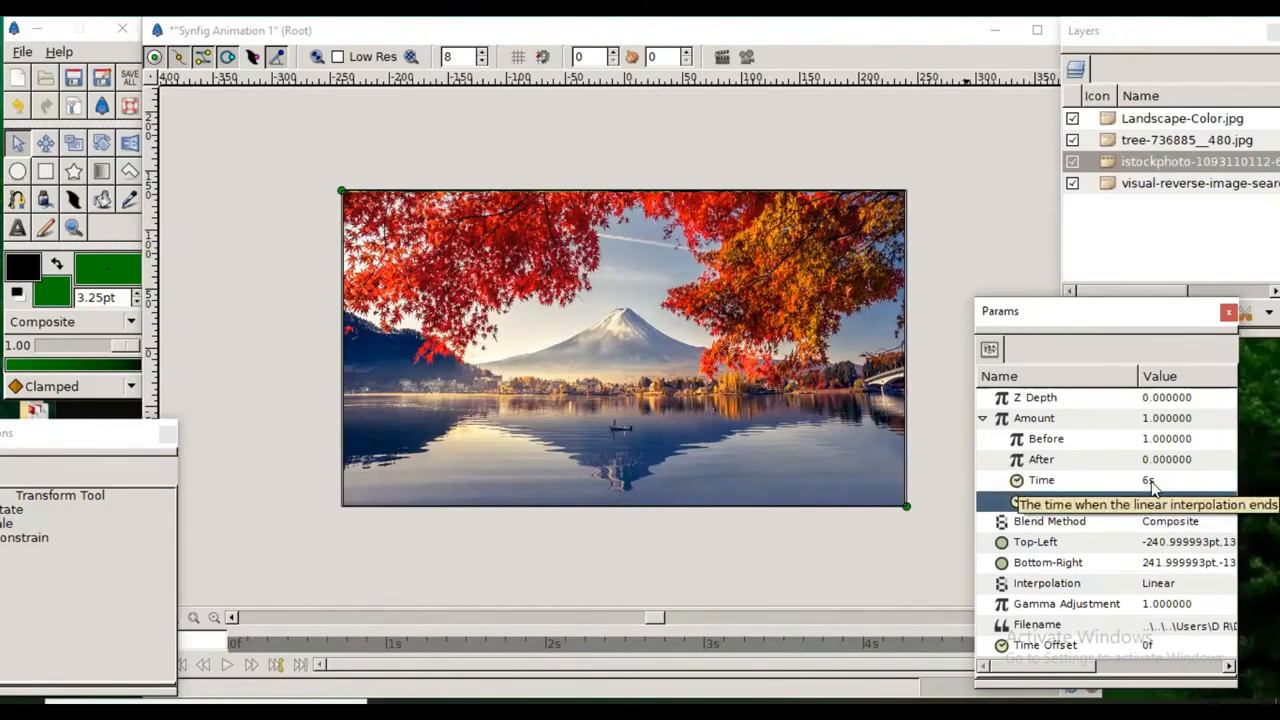
click(1151, 481)
Step: Convert the Amount parameter of the visual-reverse-image layer to Timed Swap and expand its sub-values
click(1128, 186)
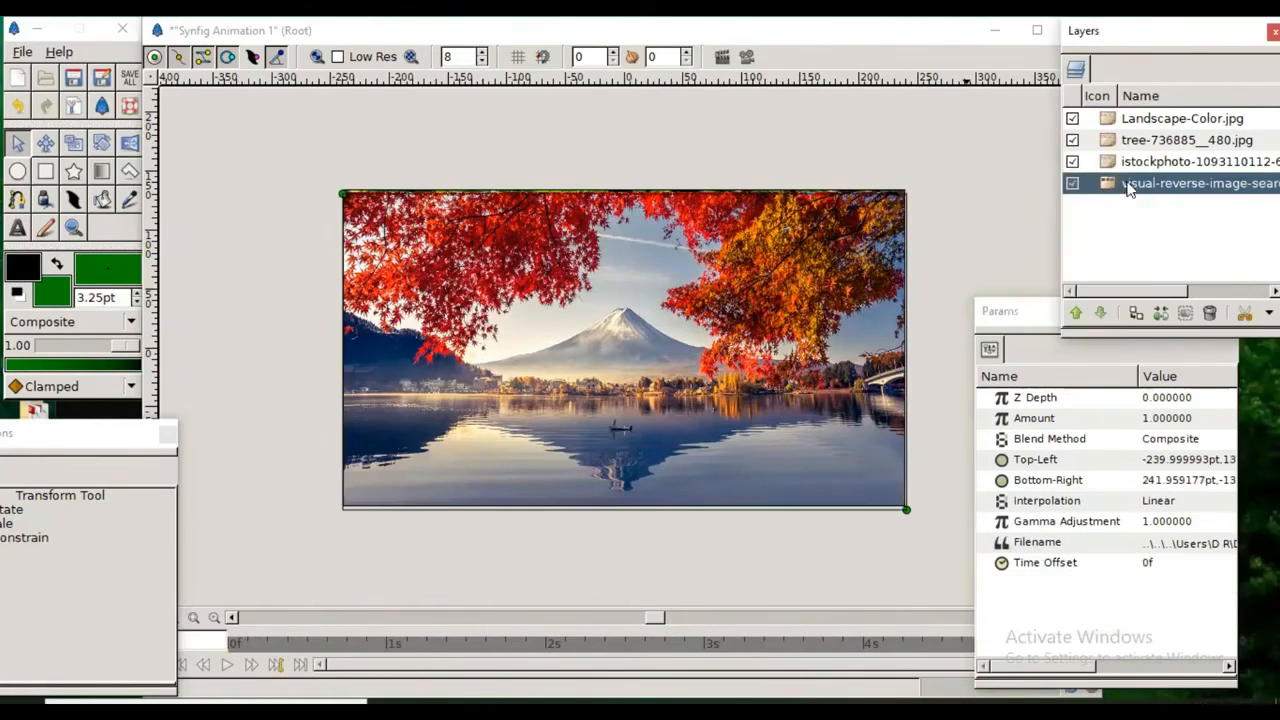
click(1013, 420)
right_click(1013, 420)
mouse_move(1035, 432)
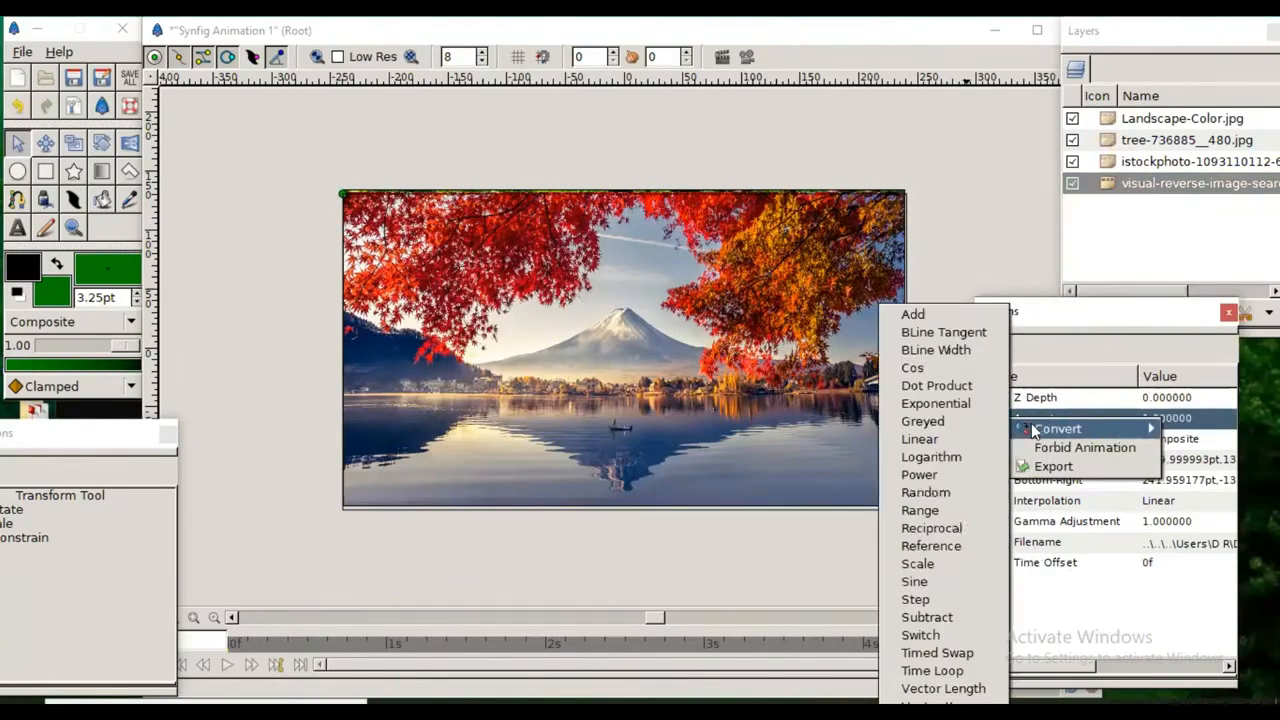
click(935, 653)
click(981, 420)
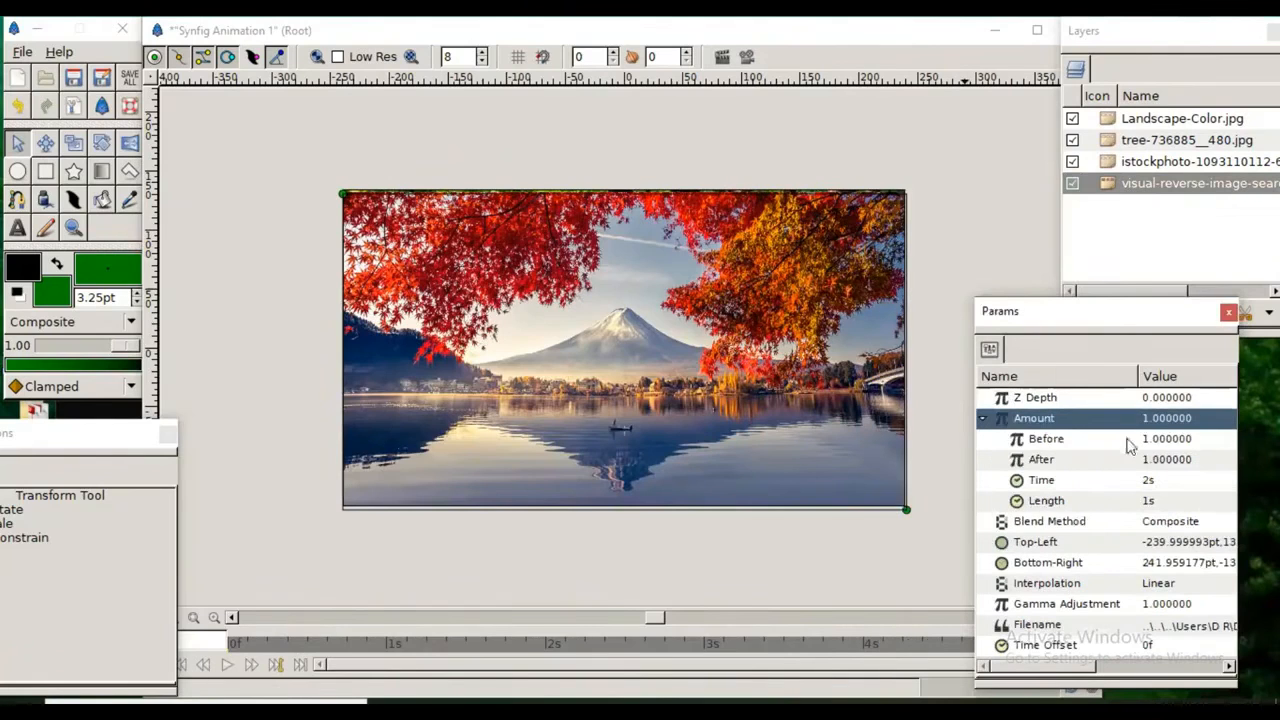
Step: Set the After value of the visual-reverse-image layer's Amount to 0
click(1149, 461)
click(1149, 459)
click(1147, 459)
key(BackSpace)
text(0)
key(Return)
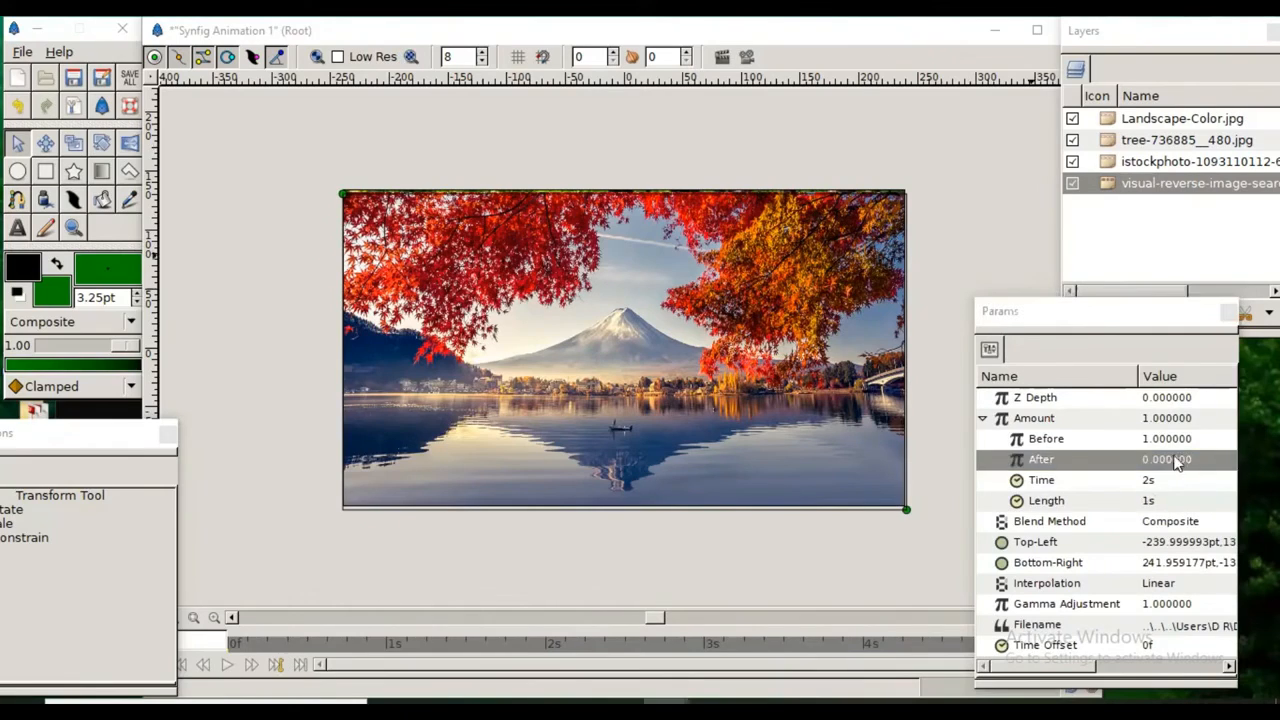
Step: Set the Time value of the visual-reverse-image layer's Amount to 8s
click(1148, 481)
click(1148, 481)
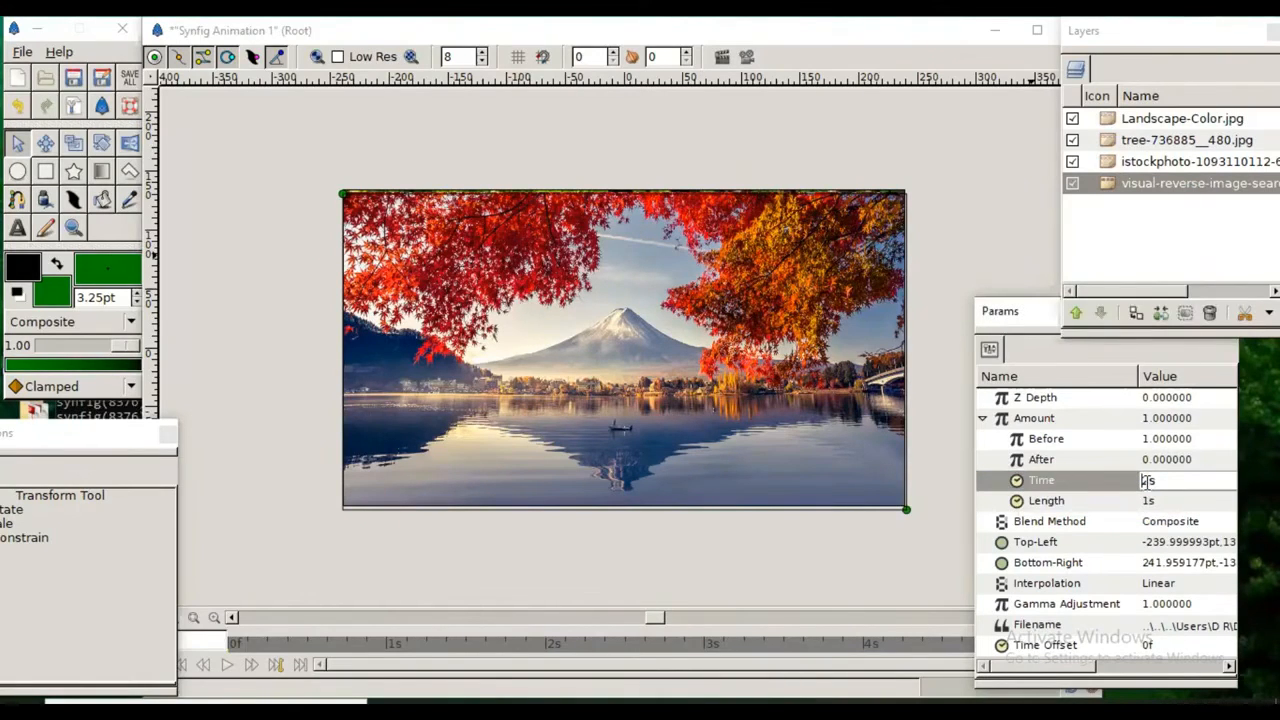
text(8)
click(1152, 502)
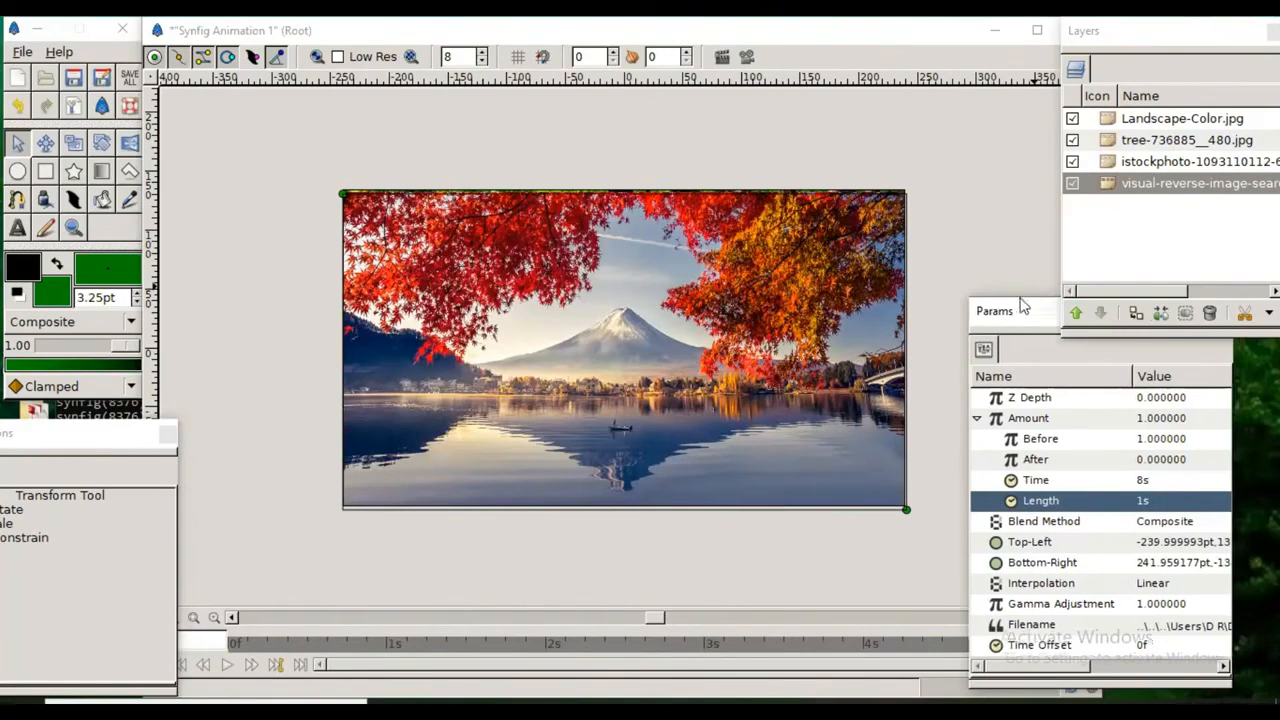
Step: Move the Params and Tool Options windows upward to uncover the timeline controls, and deselect the image layer
drag(1045, 312, 997, 238)
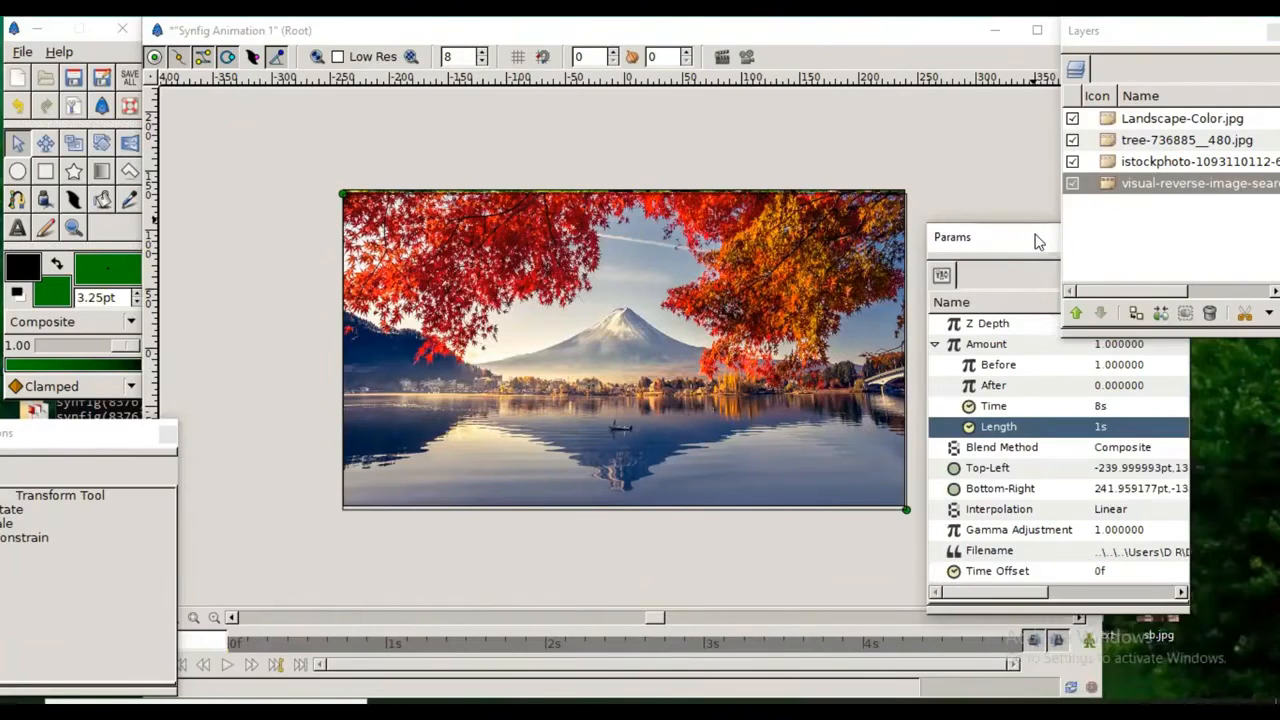
drag(1037, 240, 1028, 166)
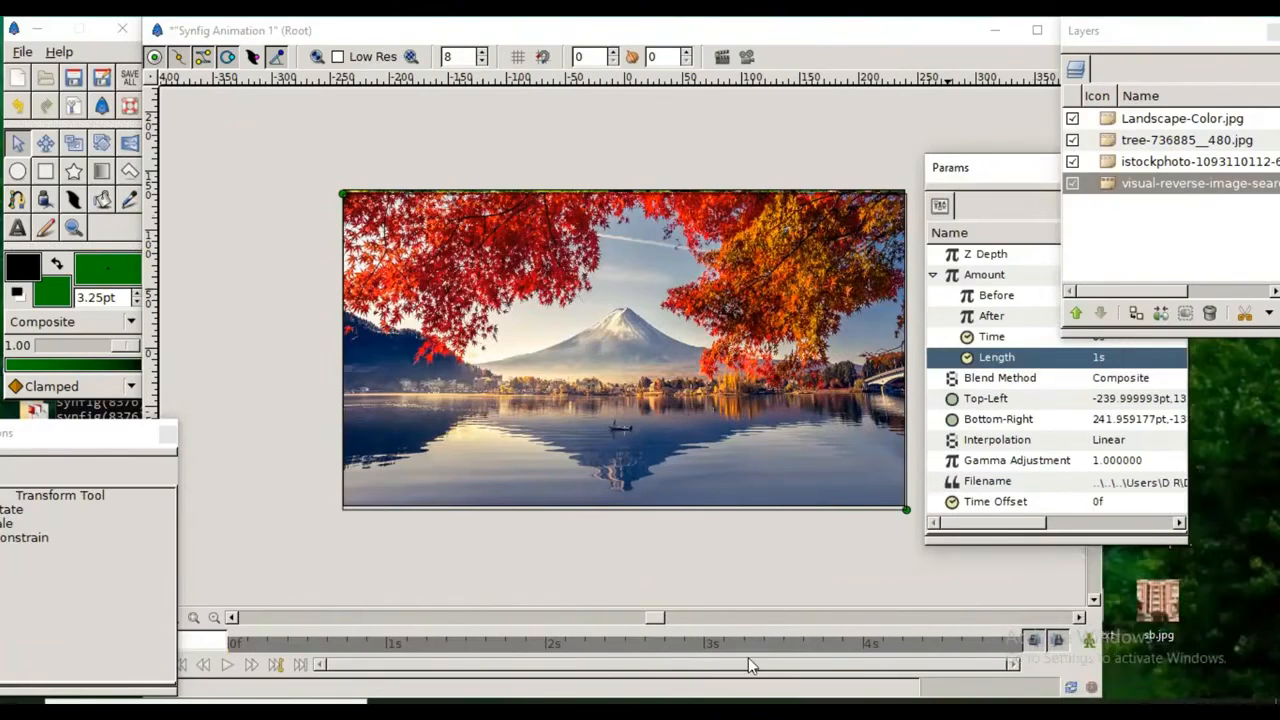
drag(116, 444, 138, 364)
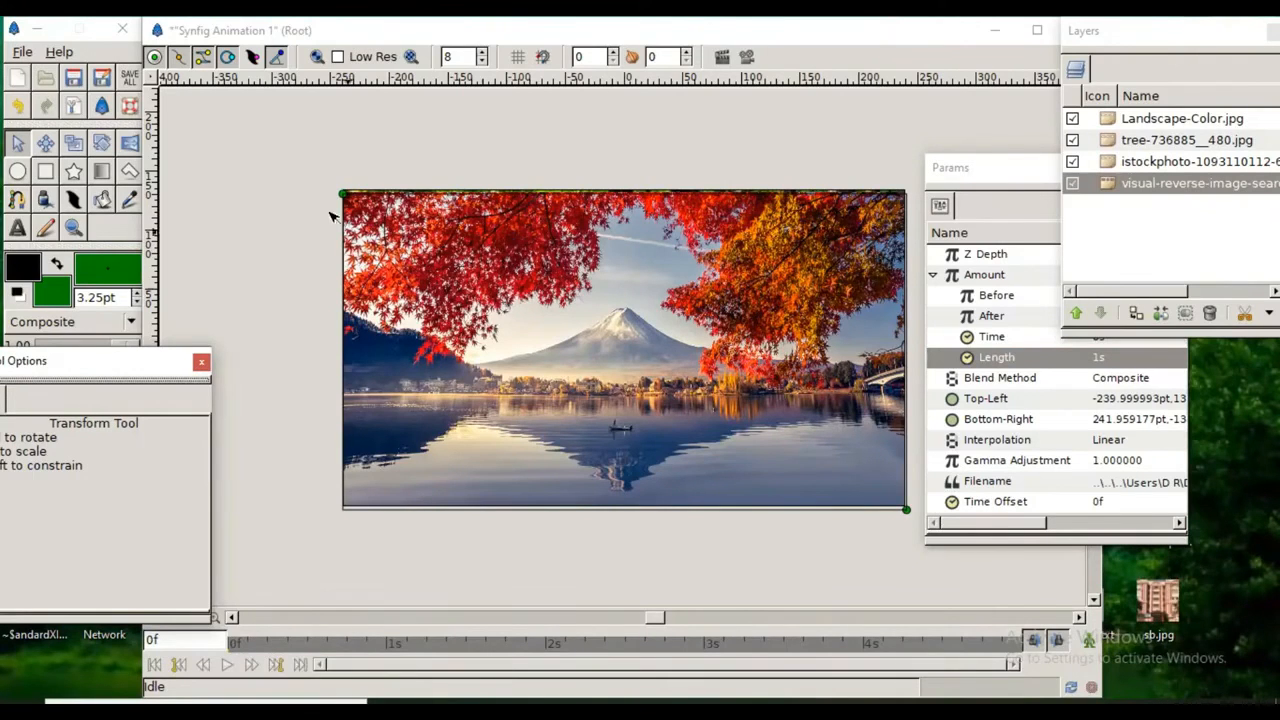
click(315, 151)
Step: Set the End Time in the canvas properties to 8s and apply it
click(153, 79)
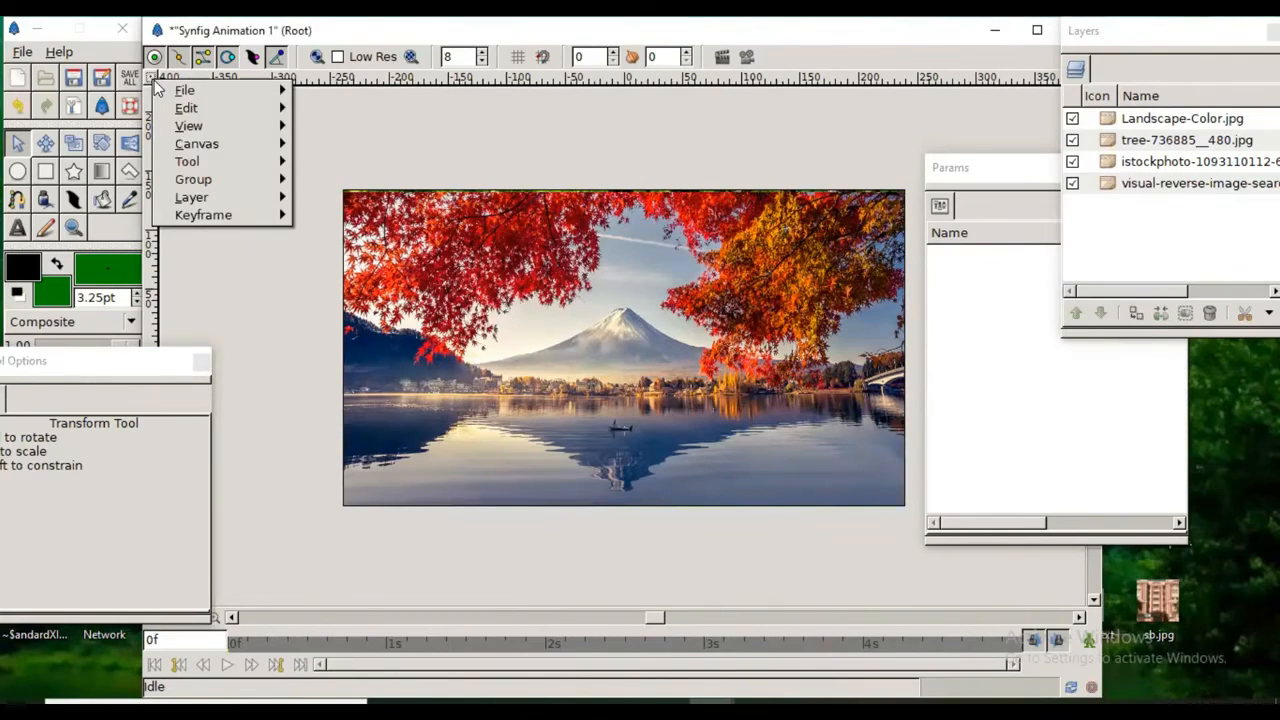
click(151, 76)
click(149, 74)
mouse_move(218, 101)
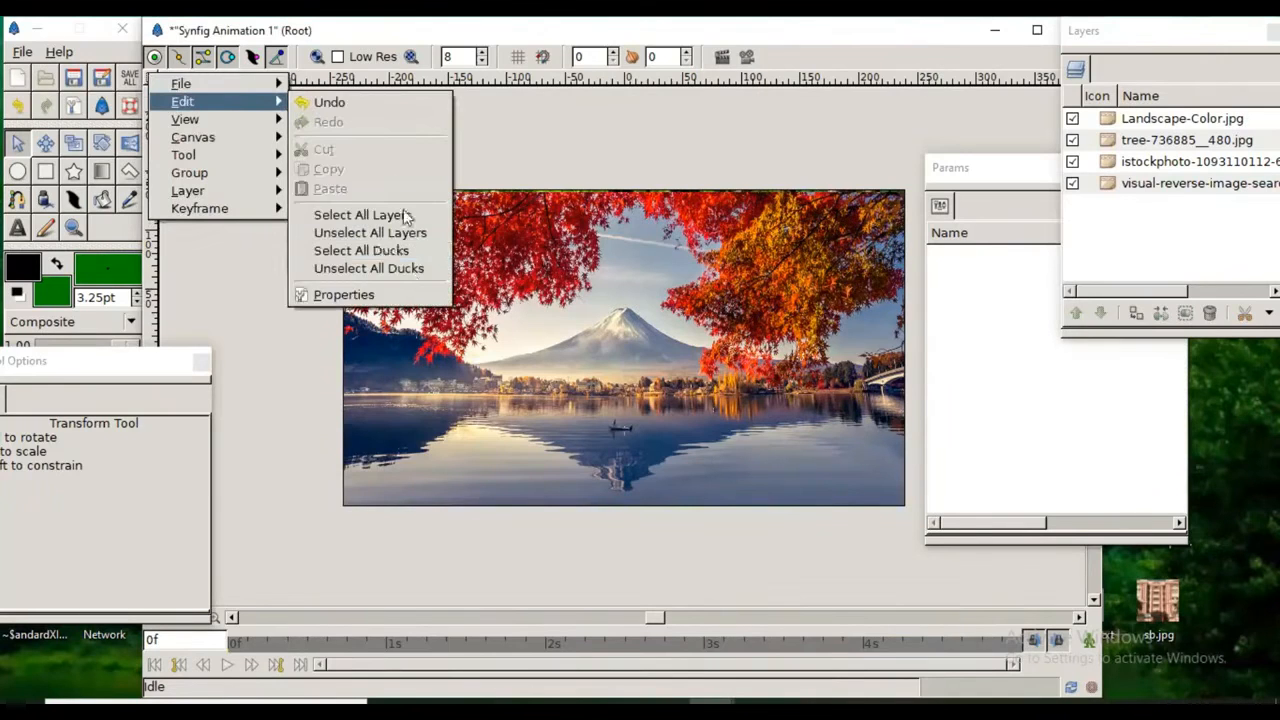
click(413, 297)
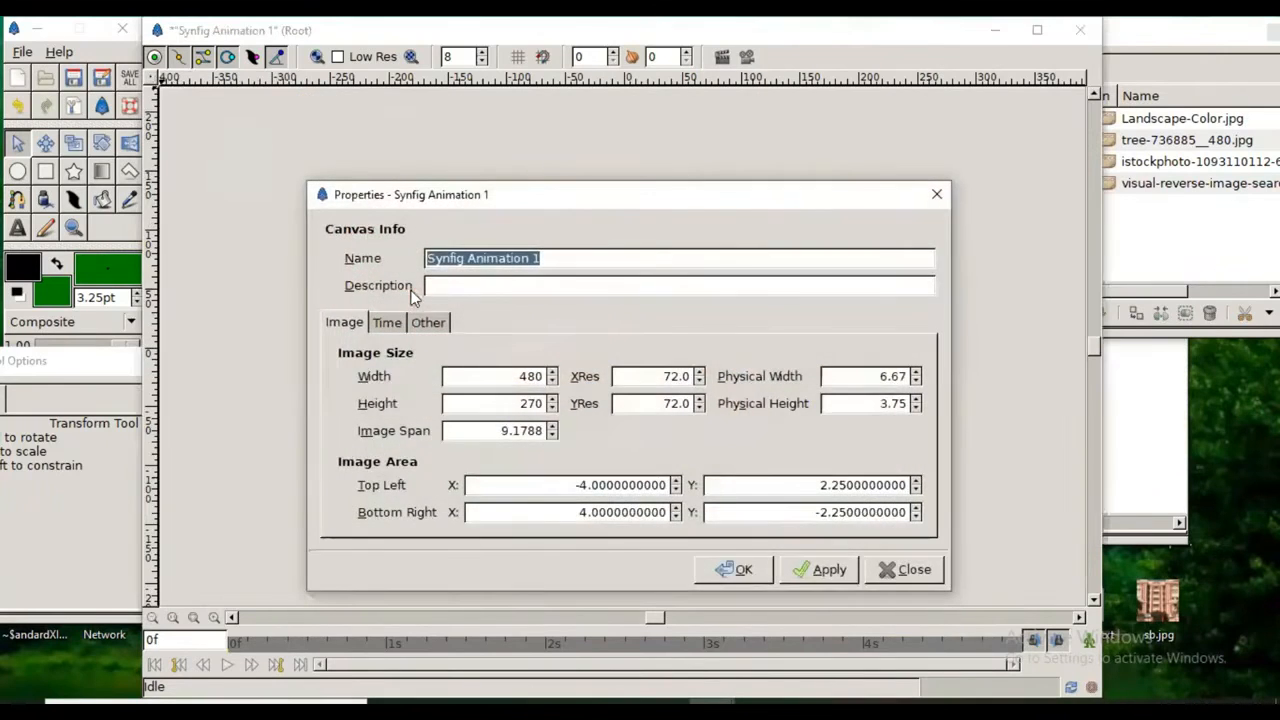
drag(636, 191, 668, 126)
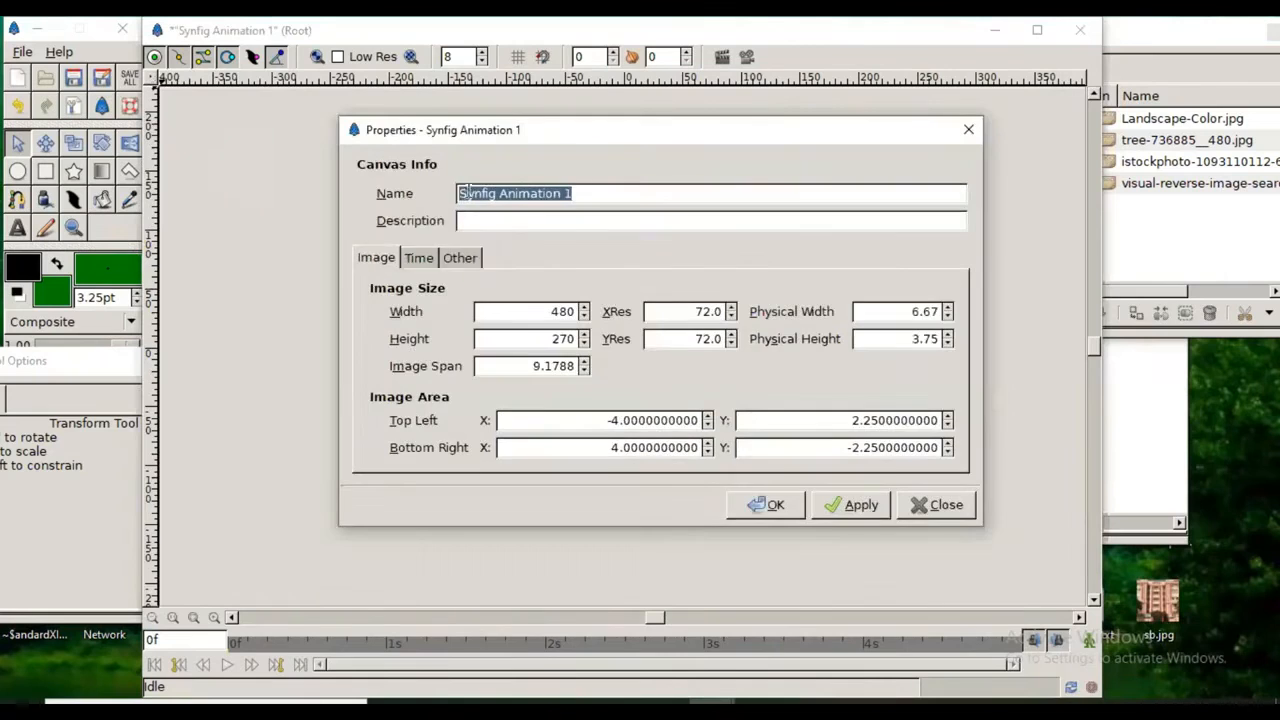
click(424, 260)
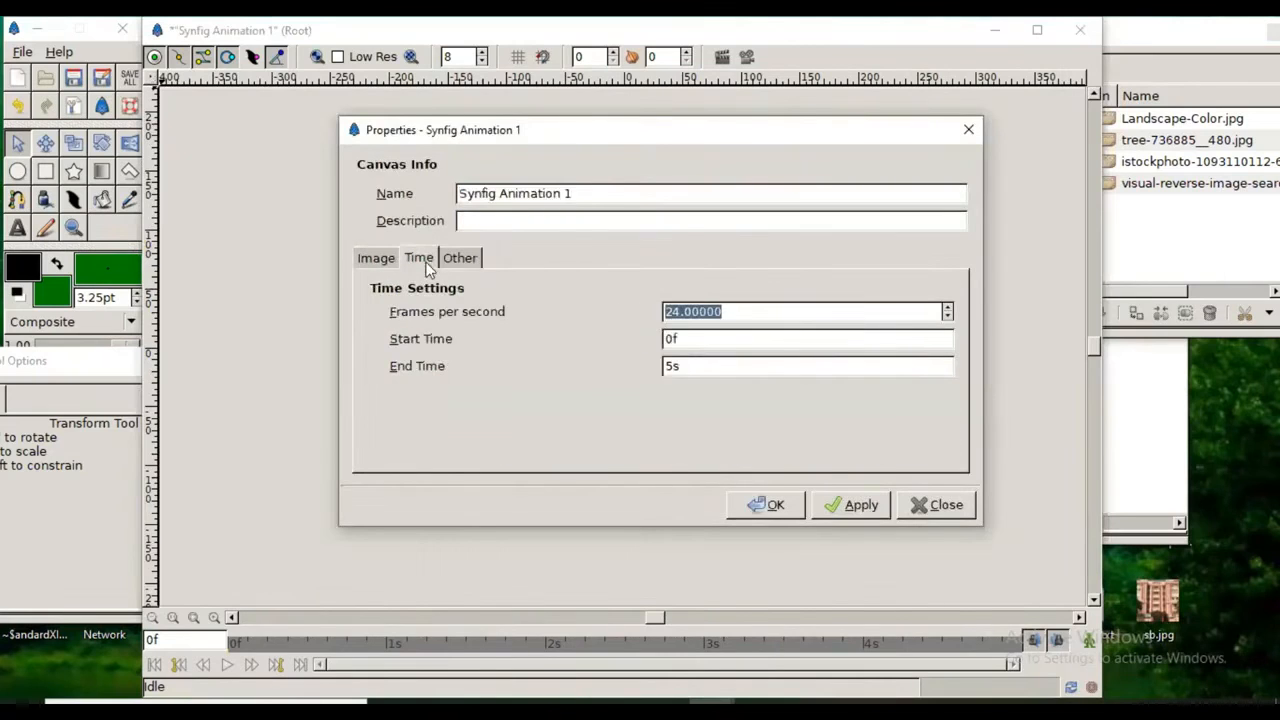
click(671, 366)
key(BackSpace)
text(8)
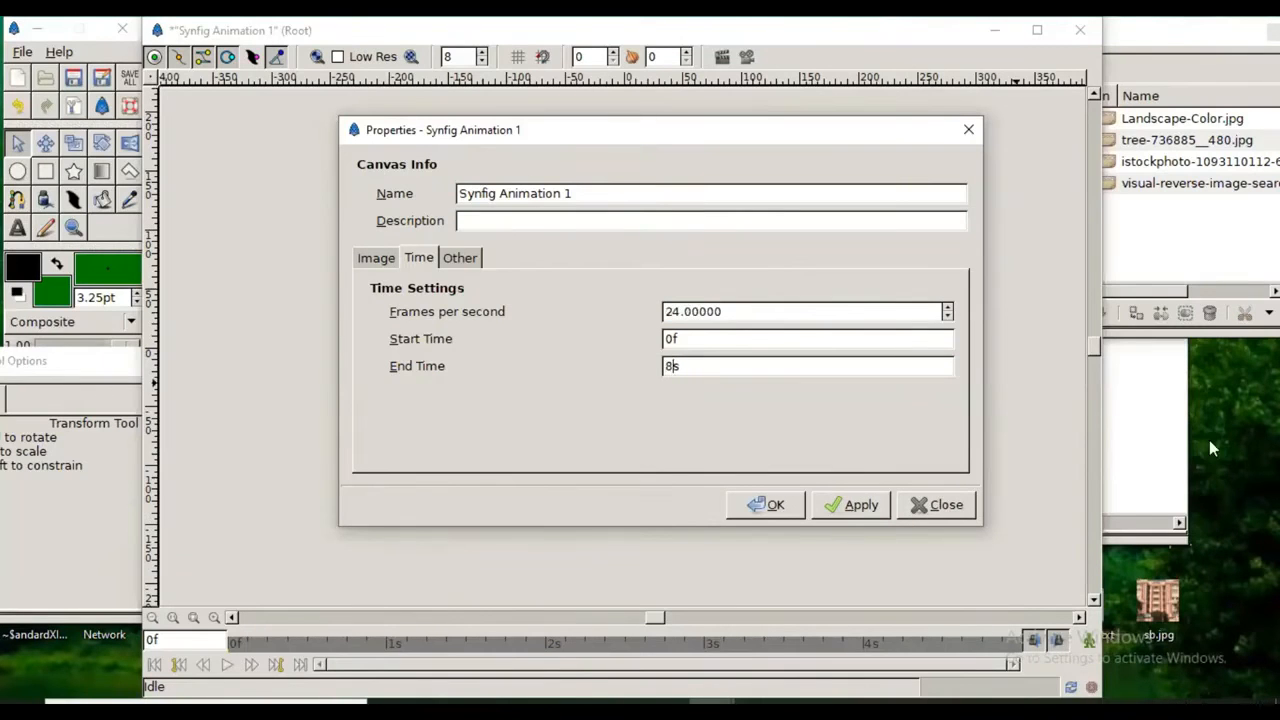
click(765, 504)
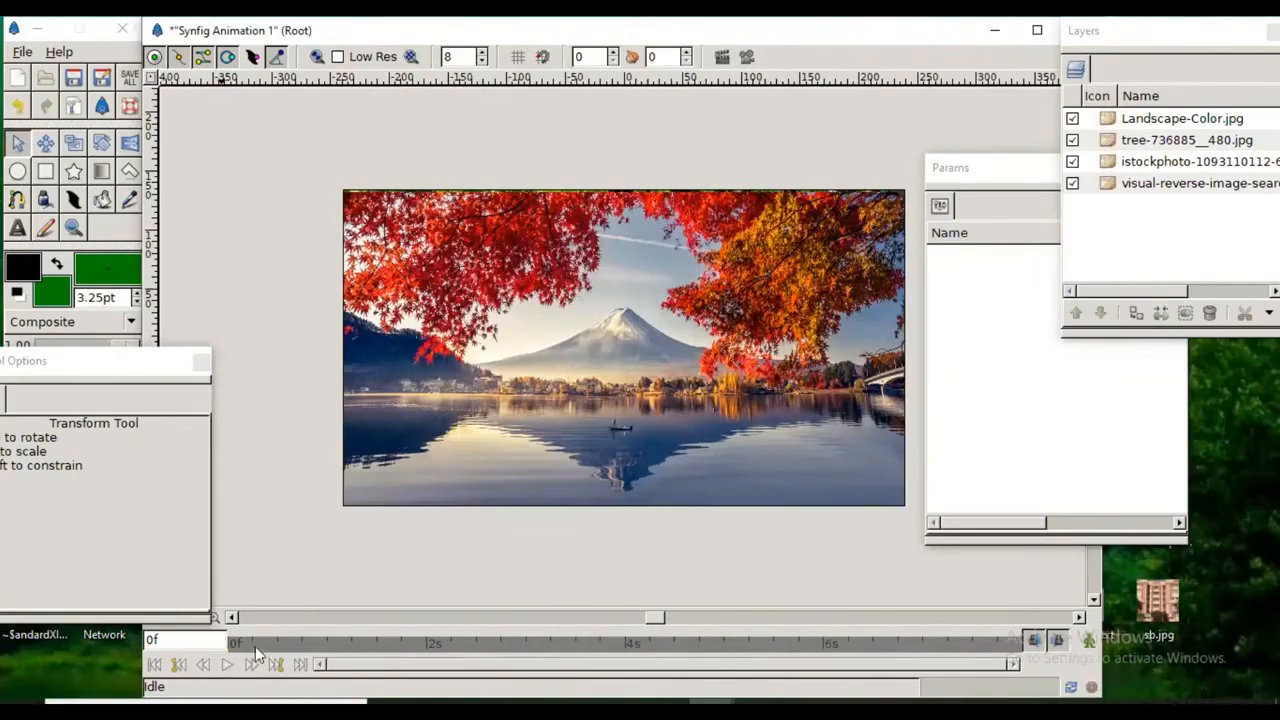
Step: Play the animation on the canvas, then render and watch a preview with the default preview options and close it
click(228, 668)
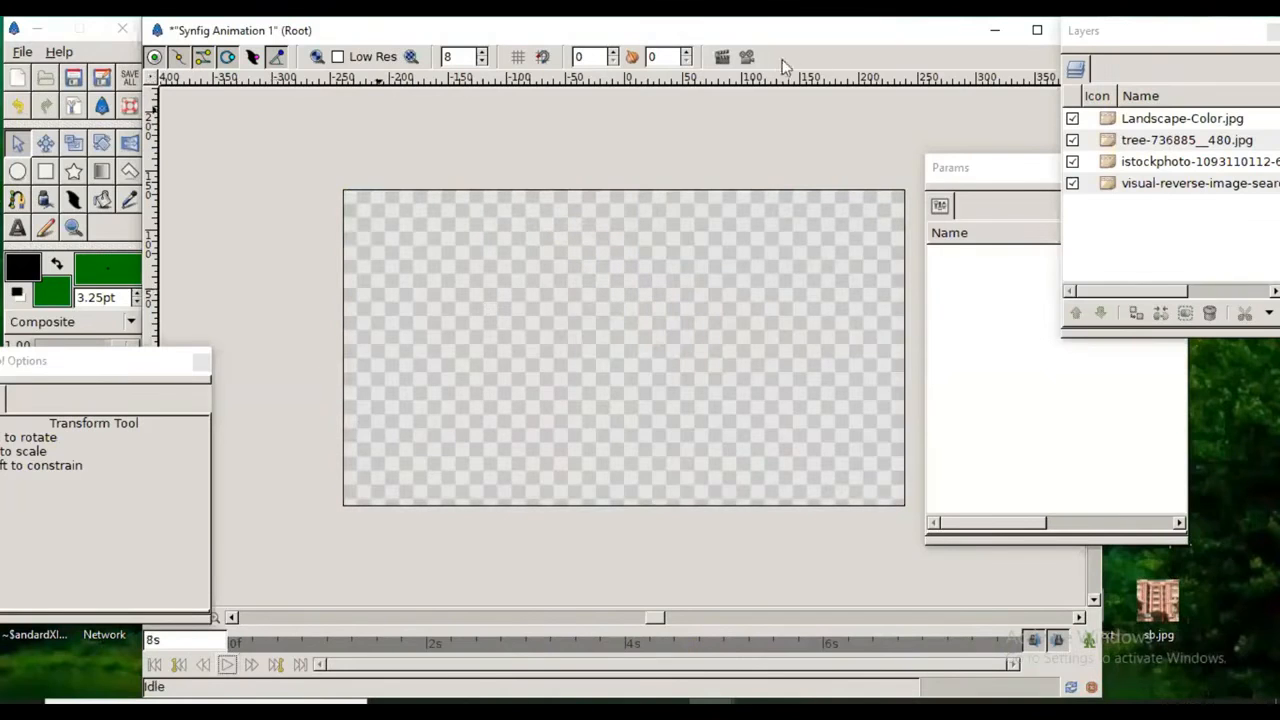
click(747, 57)
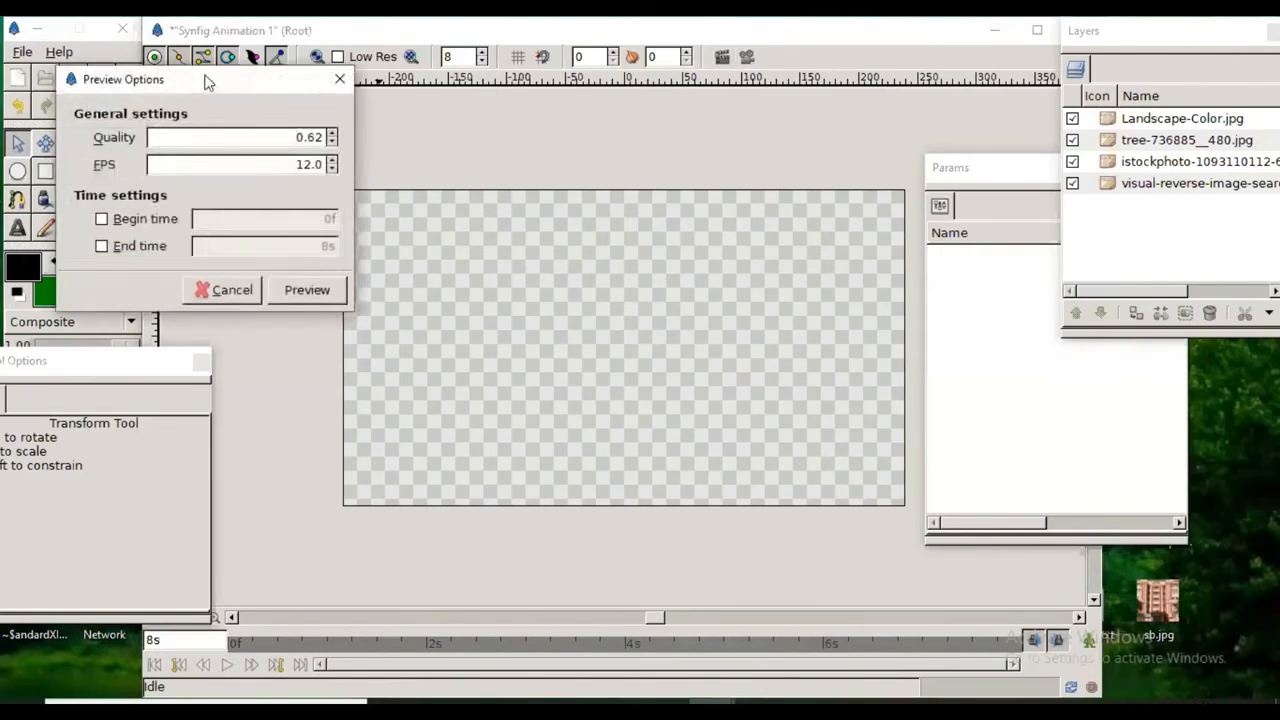
drag(222, 85, 643, 120)
click(720, 336)
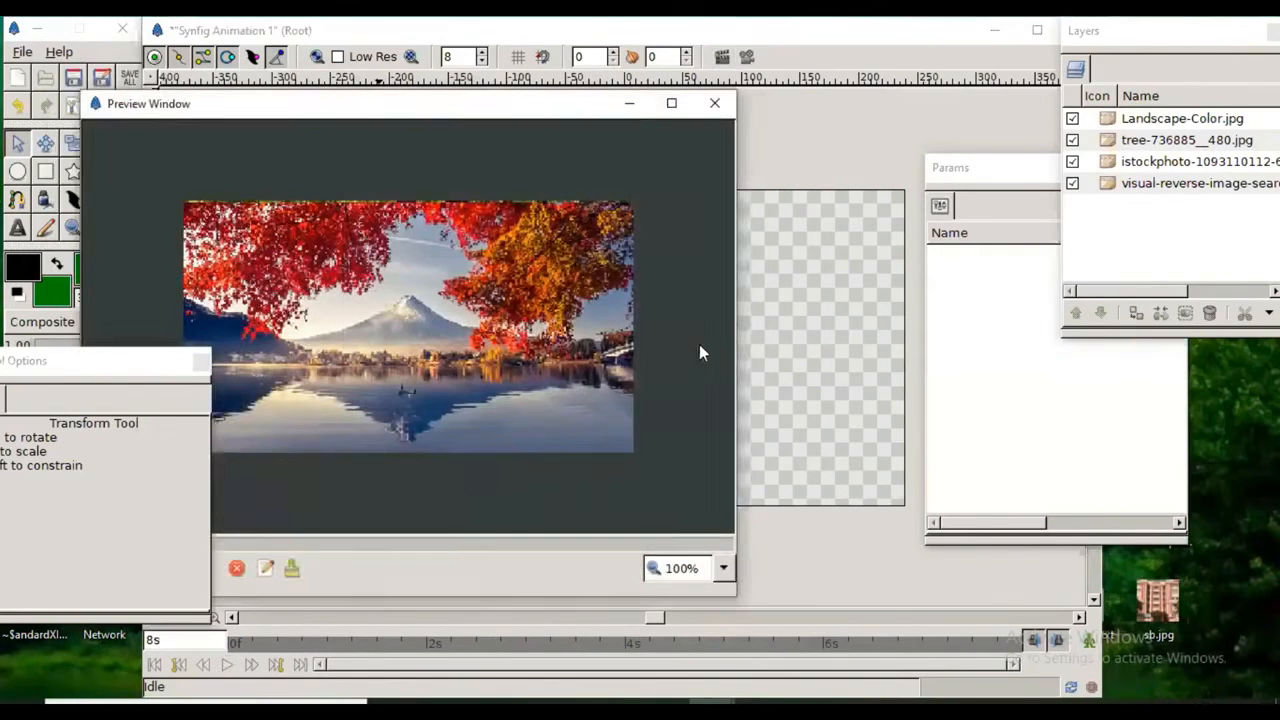
drag(480, 113, 686, 66)
click(330, 521)
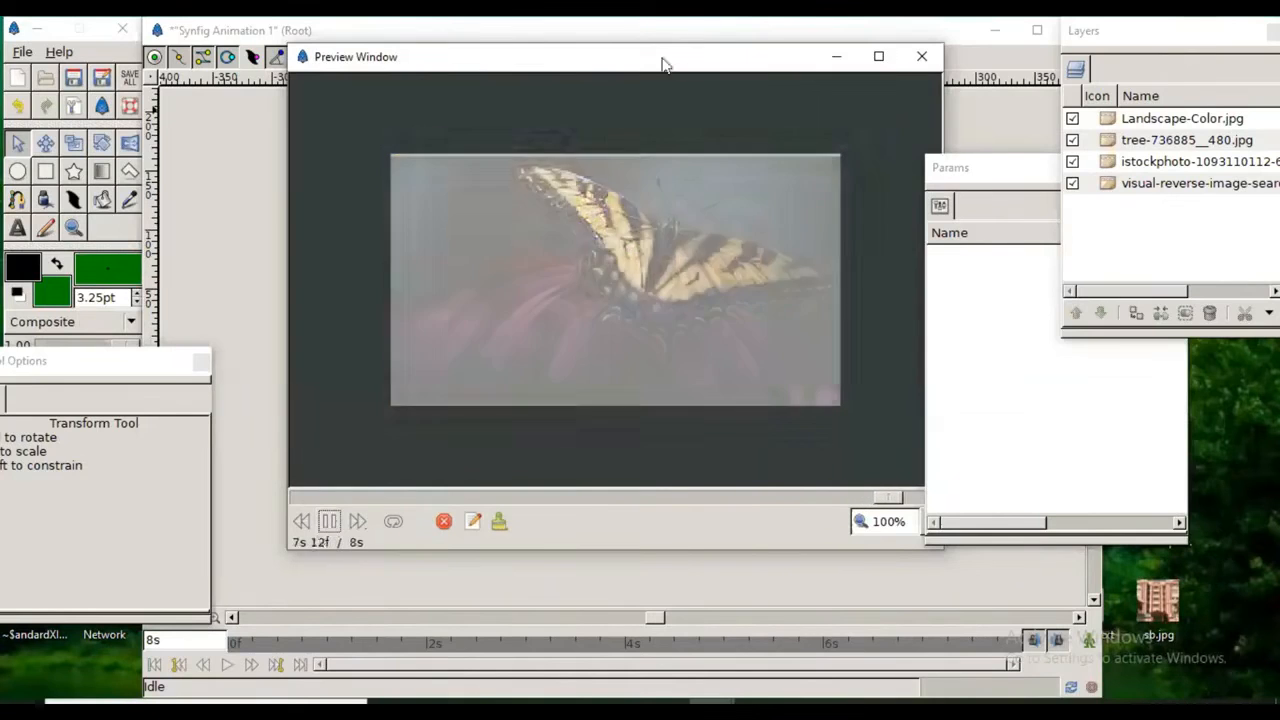
click(919, 58)
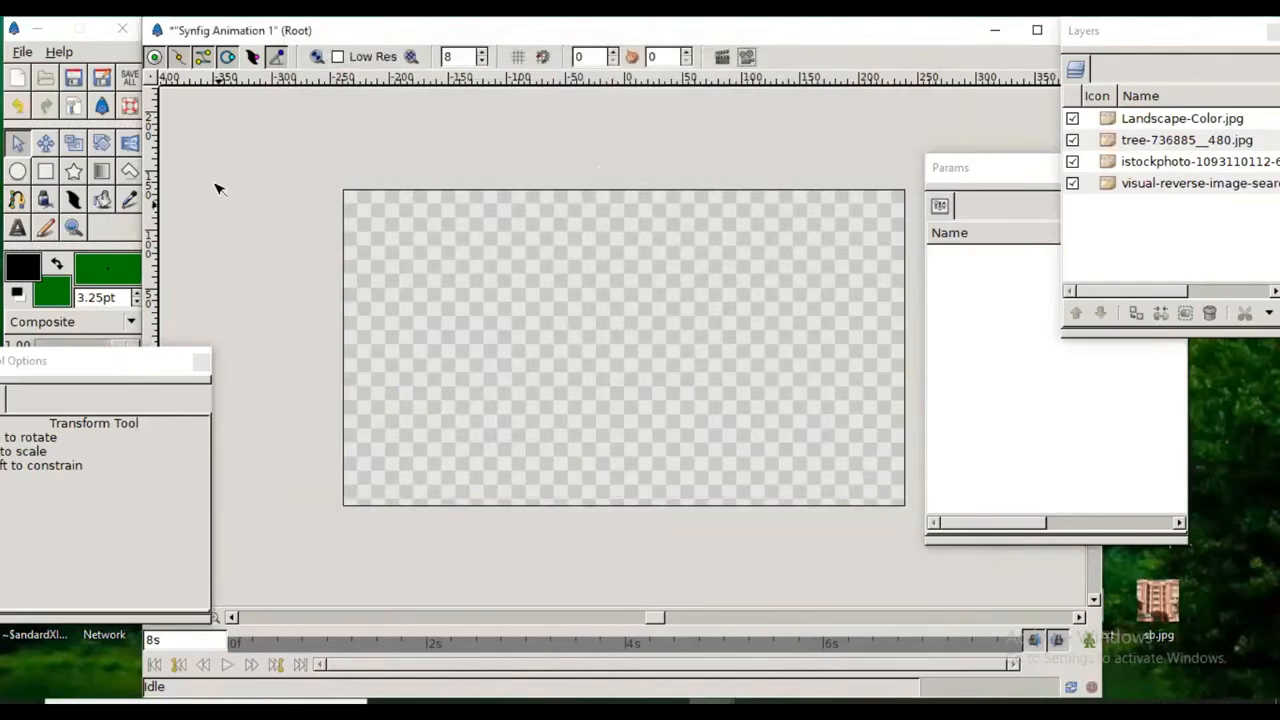
Step: Move the Tool Options window downward, open the canvas render settings and set the render Target to gif
drag(126, 369, 91, 454)
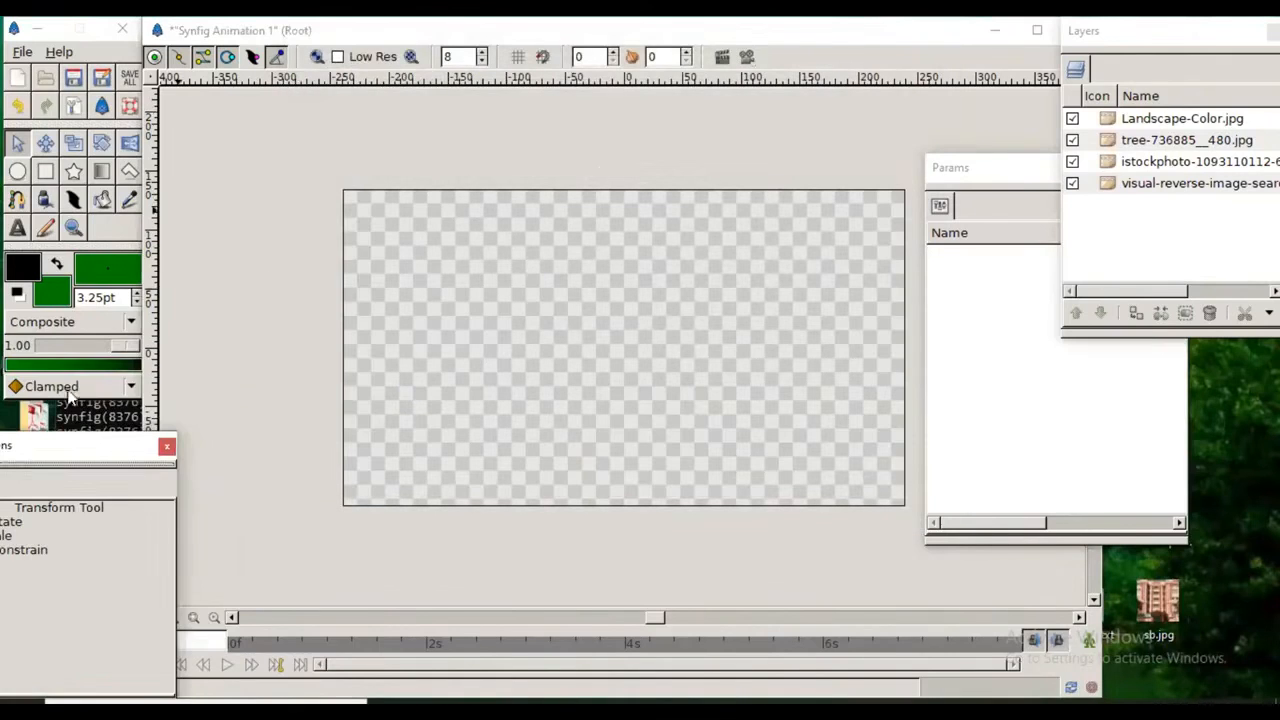
click(152, 79)
mouse_move(153, 83)
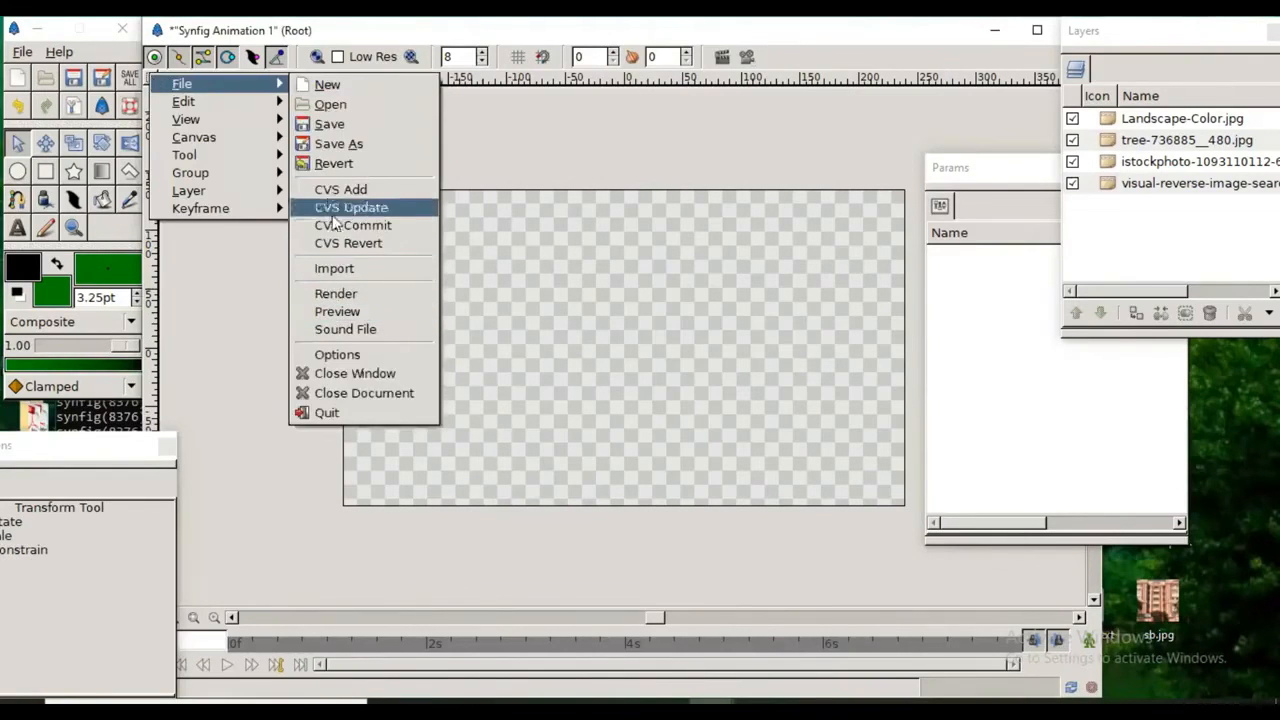
mouse_move(245, 88)
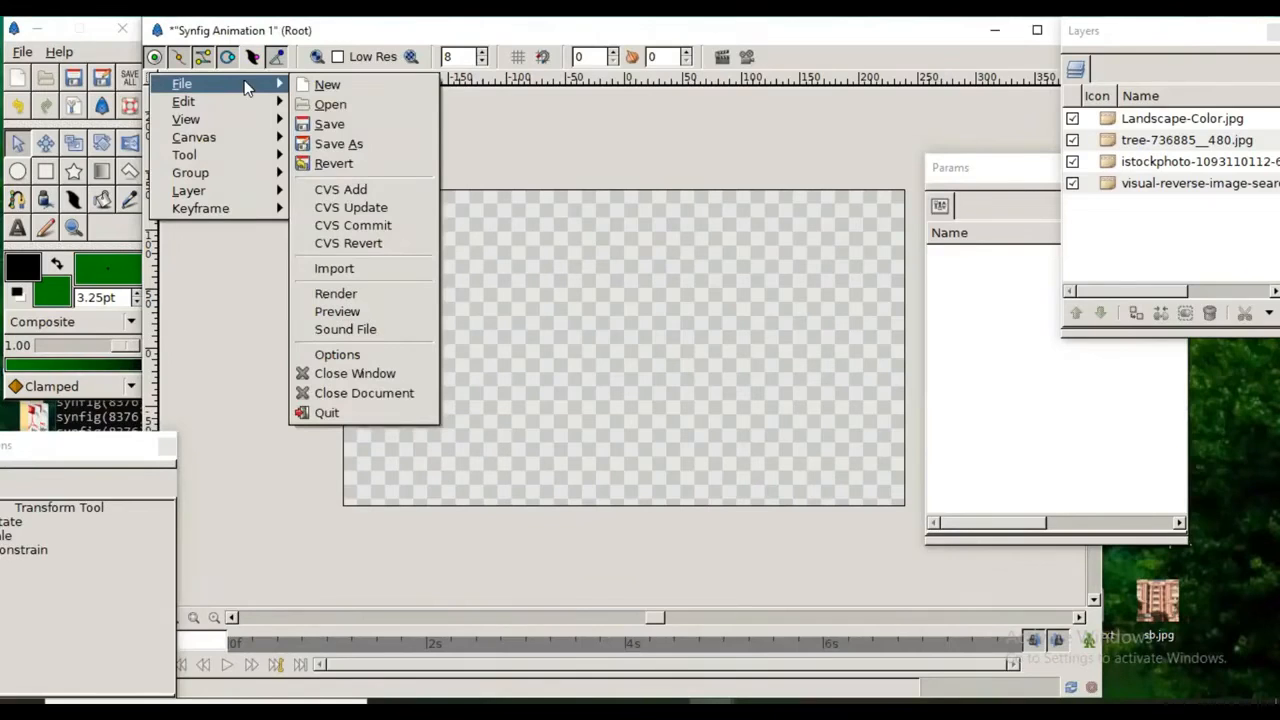
click(384, 297)
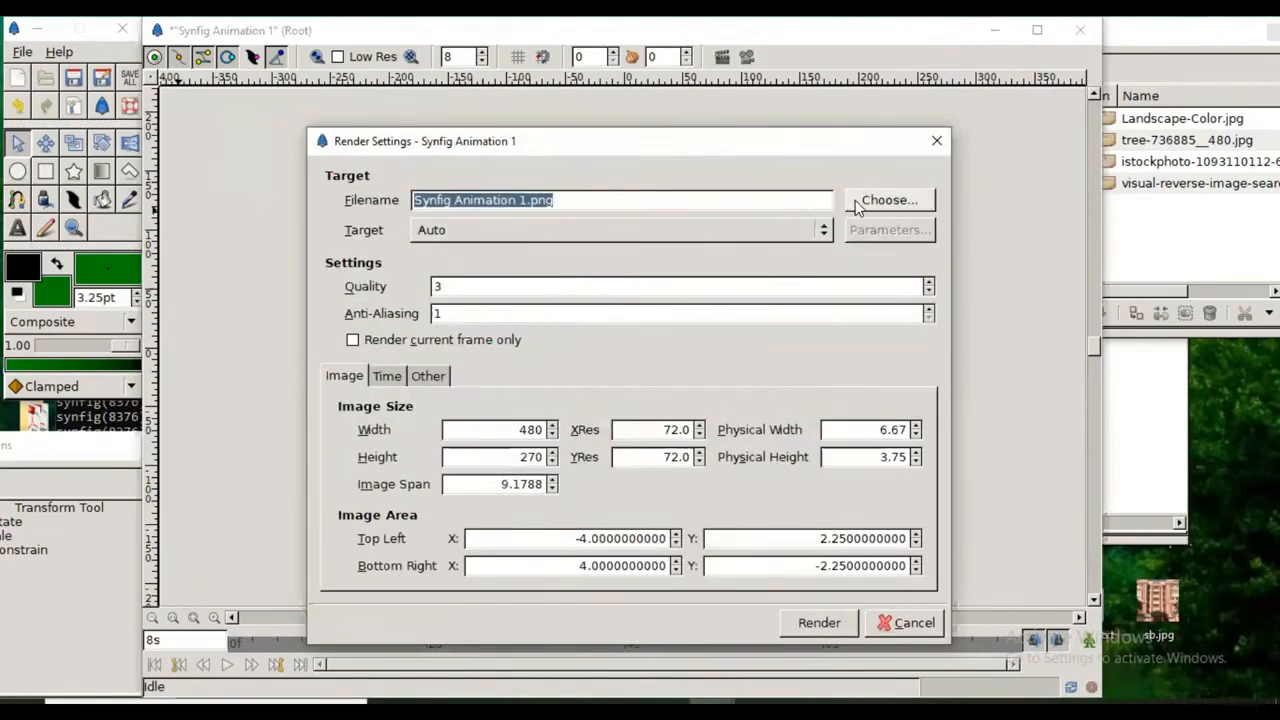
click(742, 233)
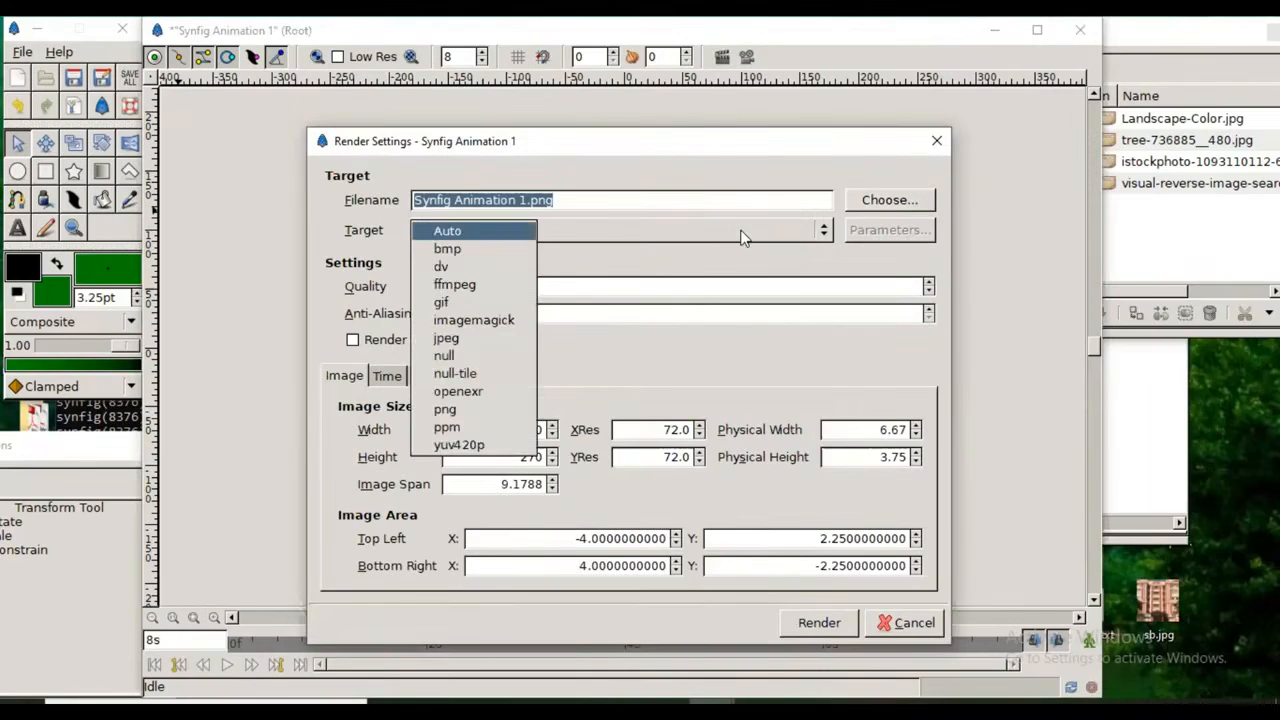
click(487, 302)
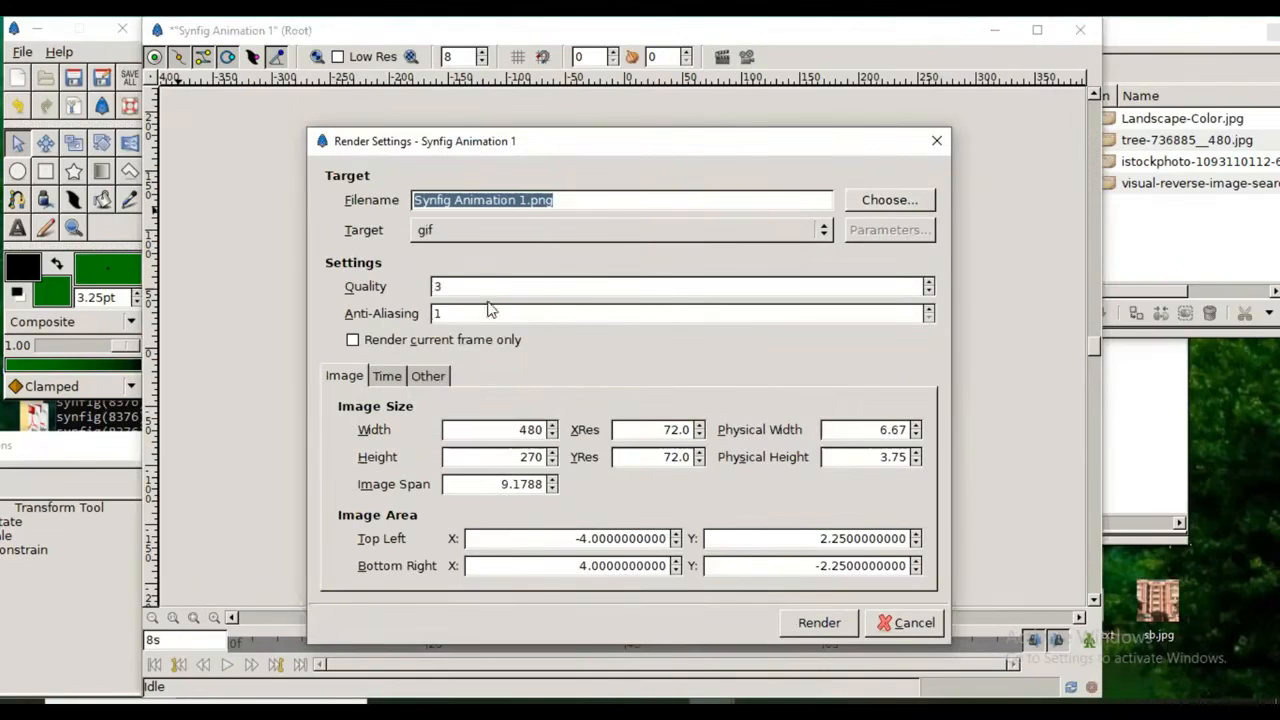
click(569, 203)
click(870, 200)
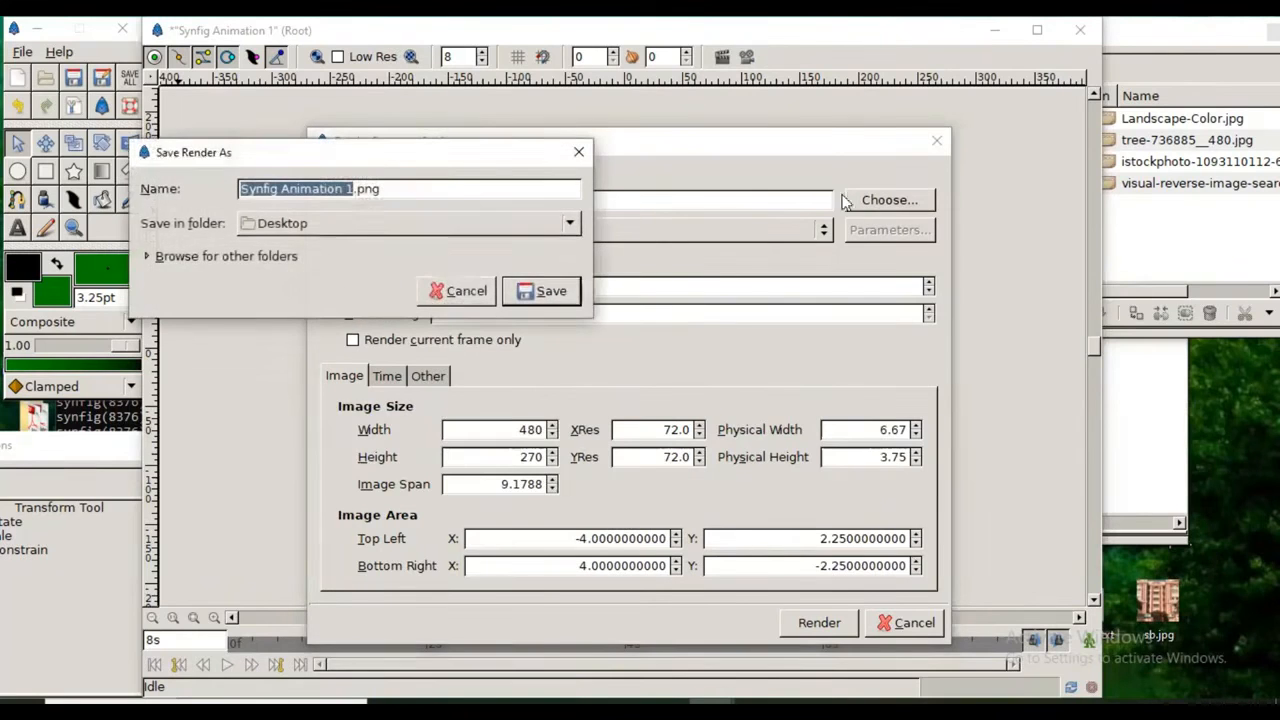
click(576, 153)
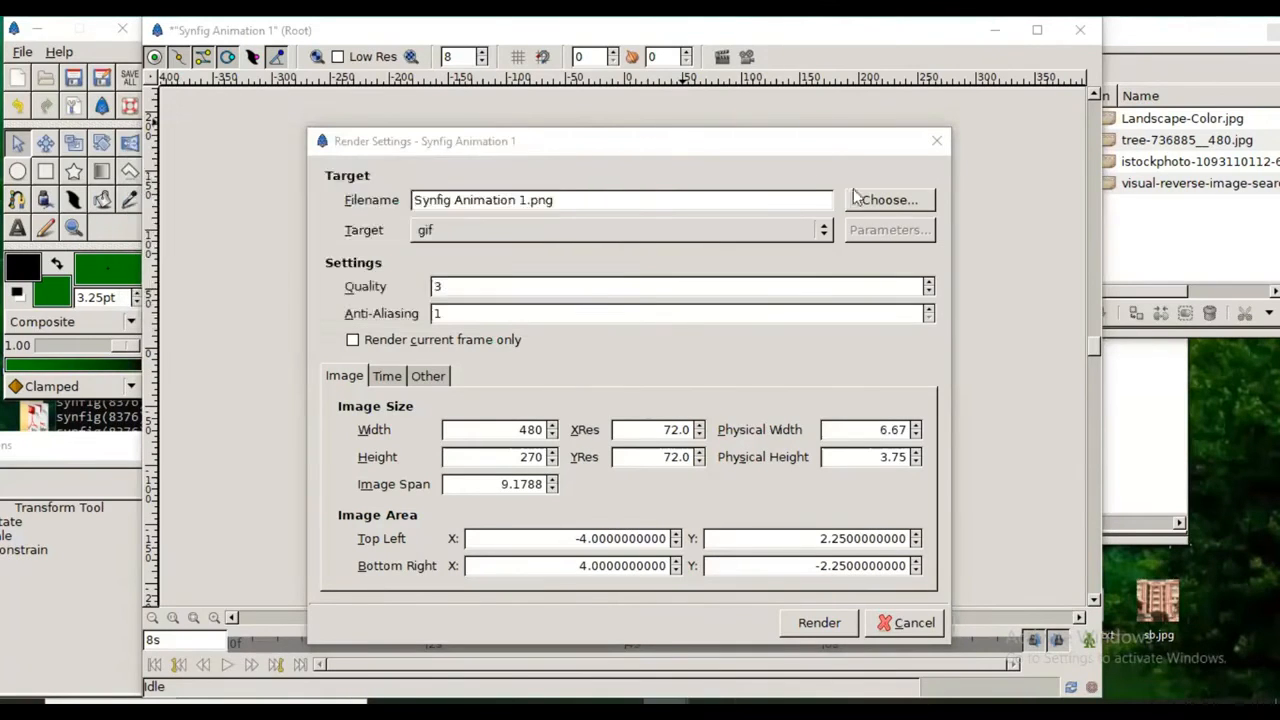
Step: Save the render to the Desktop as "Synfig Animation 1" without the .png extension, and start rendering
click(896, 200)
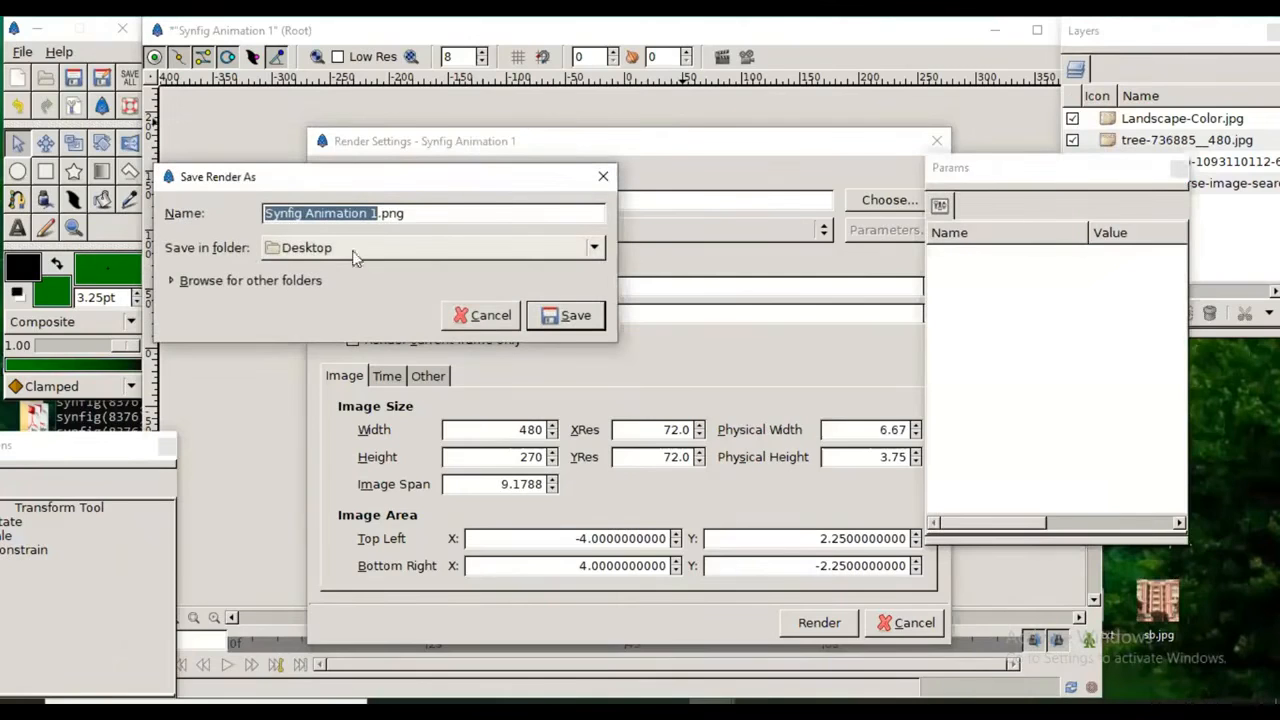
click(434, 212)
key(BackSpace)
key(BackSpace)
key(BackSpace)
key(BackSpace)
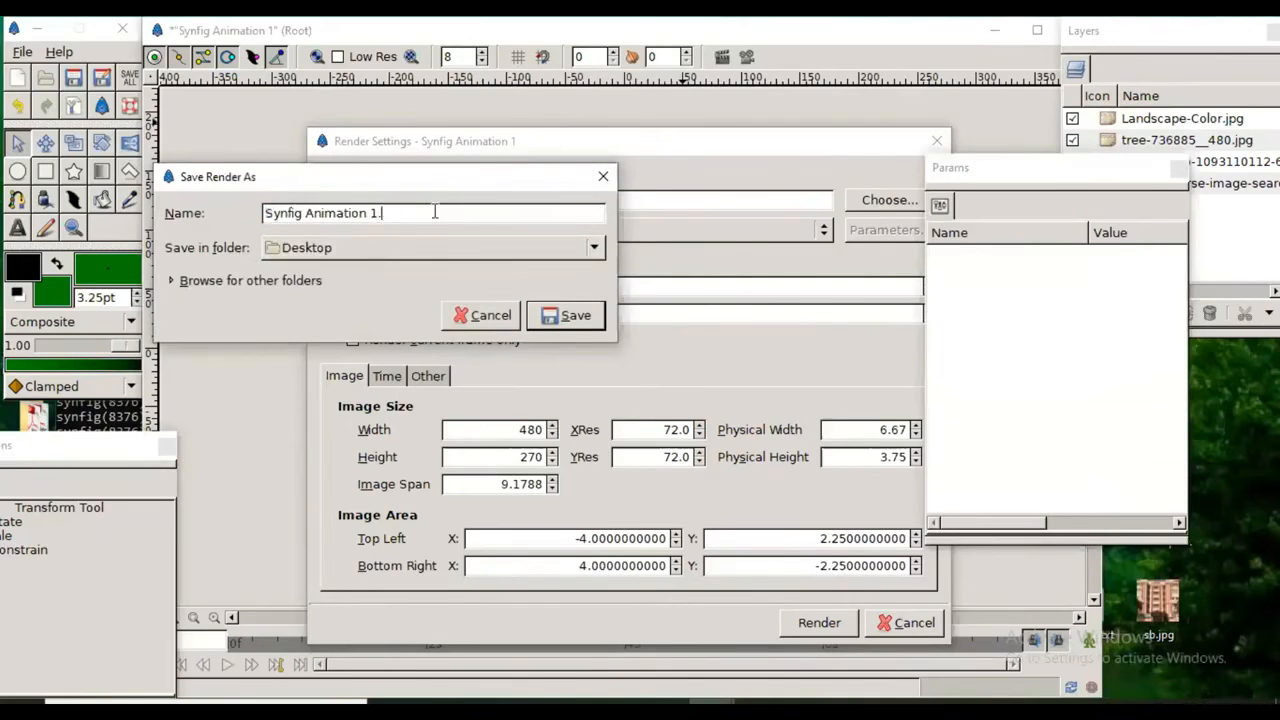
click(548, 315)
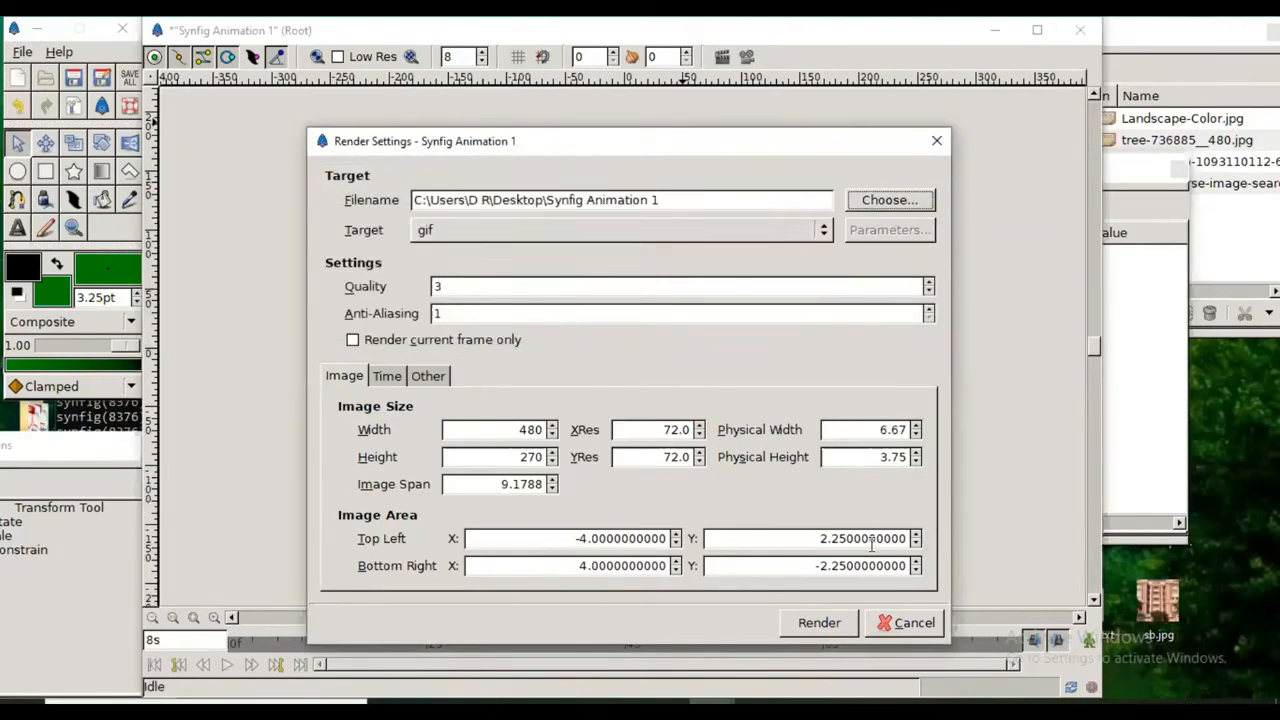
click(819, 622)
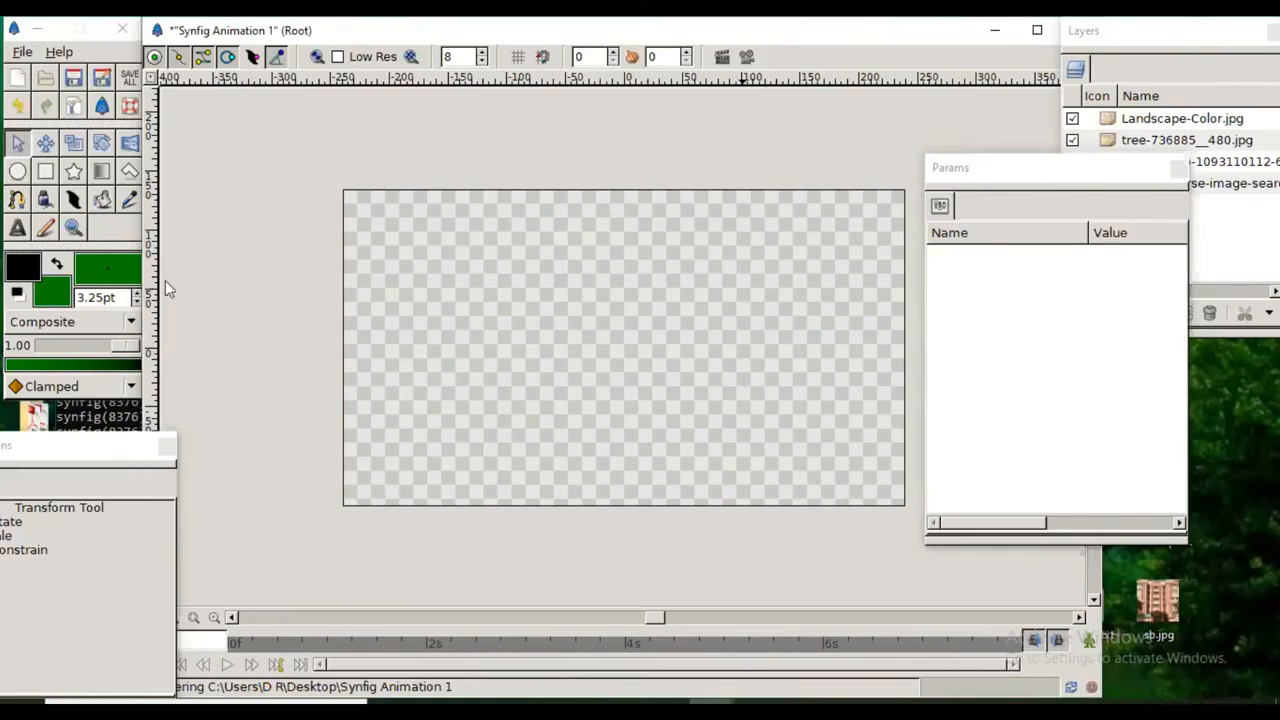
drag(130, 462, 145, 295)
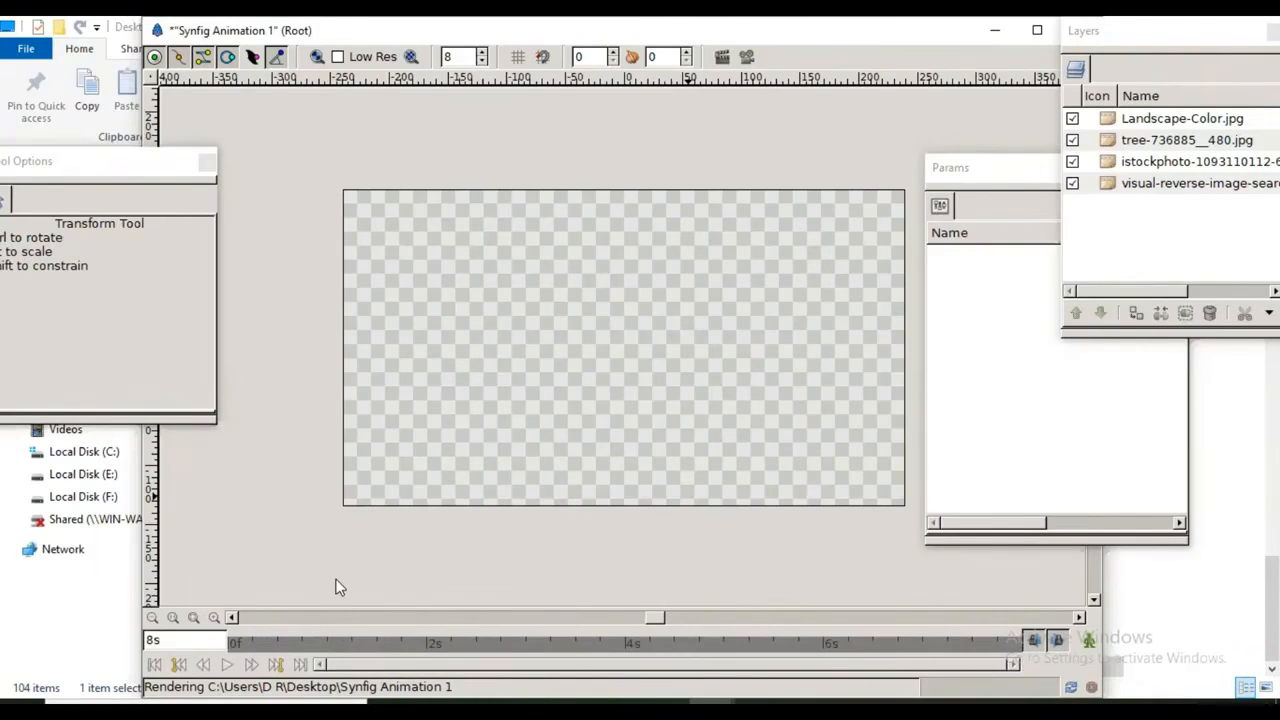
click(645, 412)
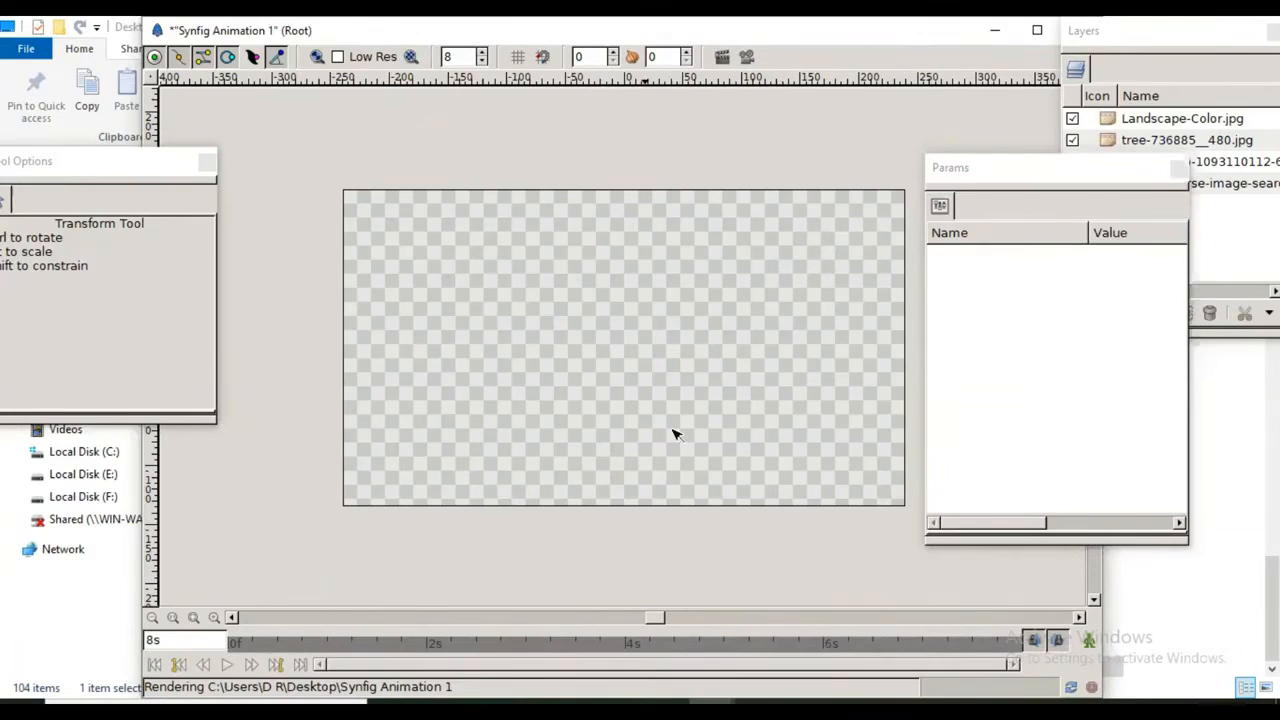
click(673, 430)
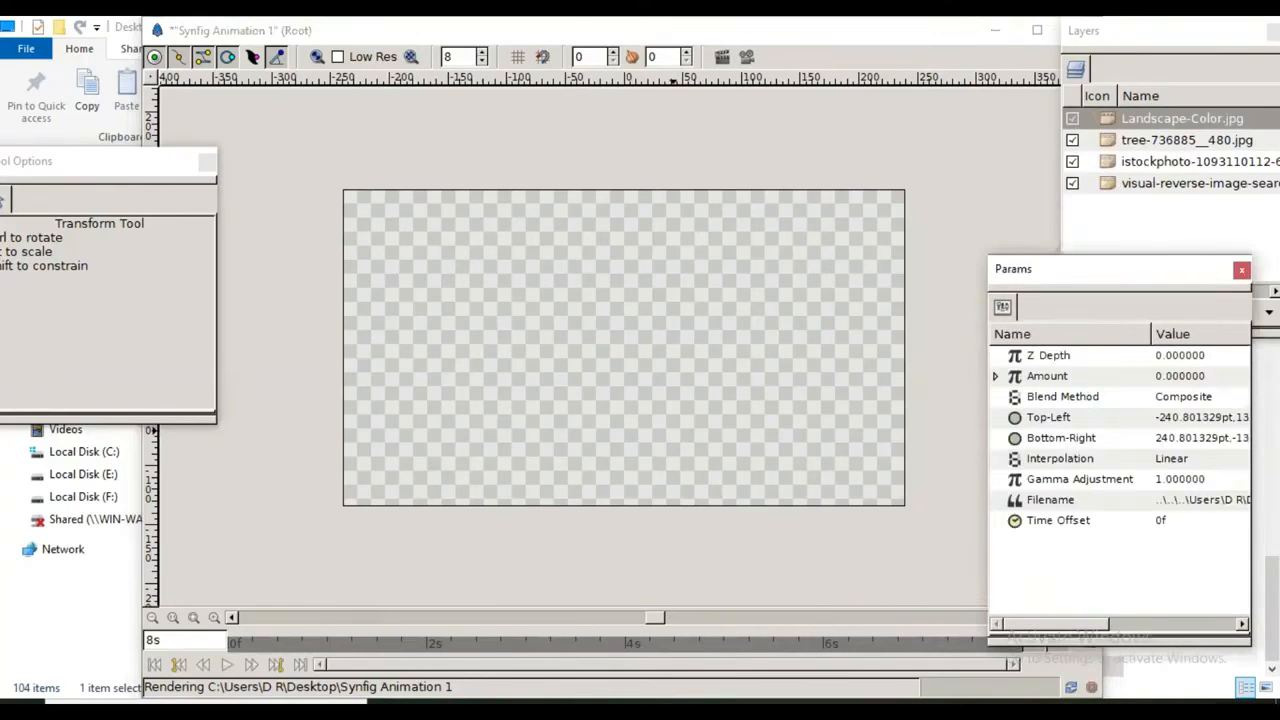
Step: Switch to the Desktop folder in File Explorer, view the rendered Synfig Animation 1 file in Google Chrome, and close the browser
mouse_move(623, 702)
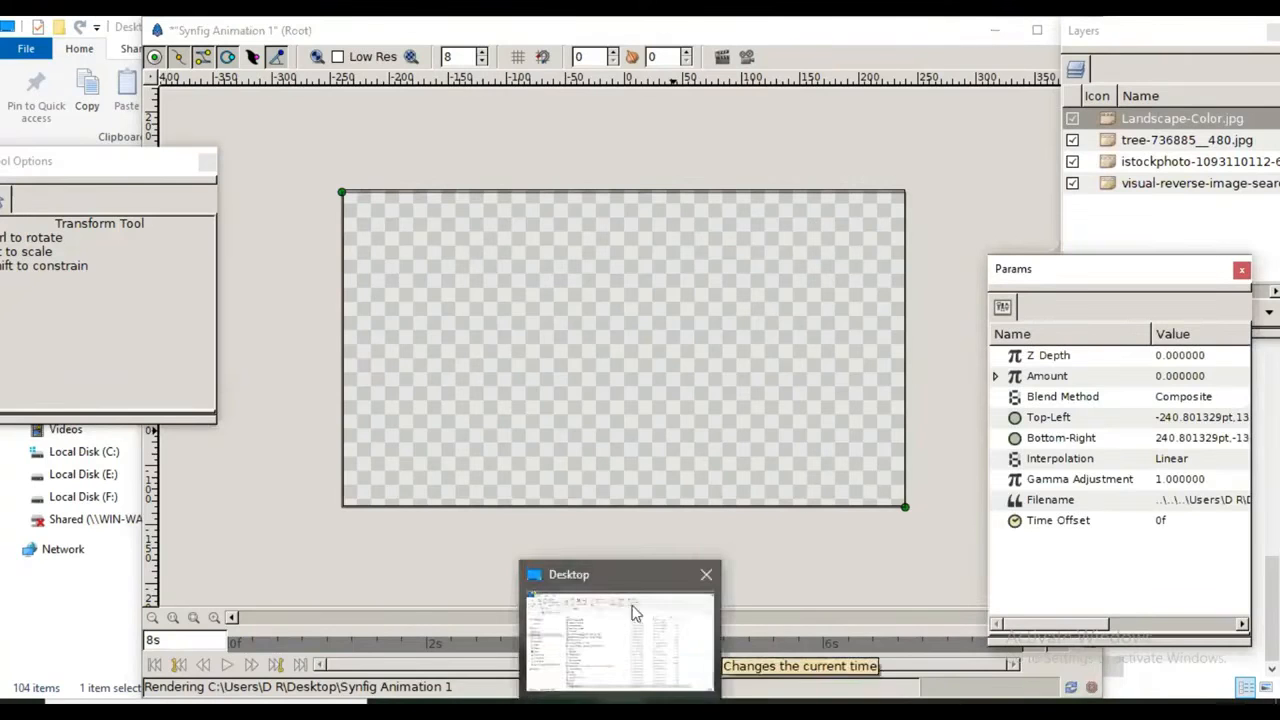
click(636, 614)
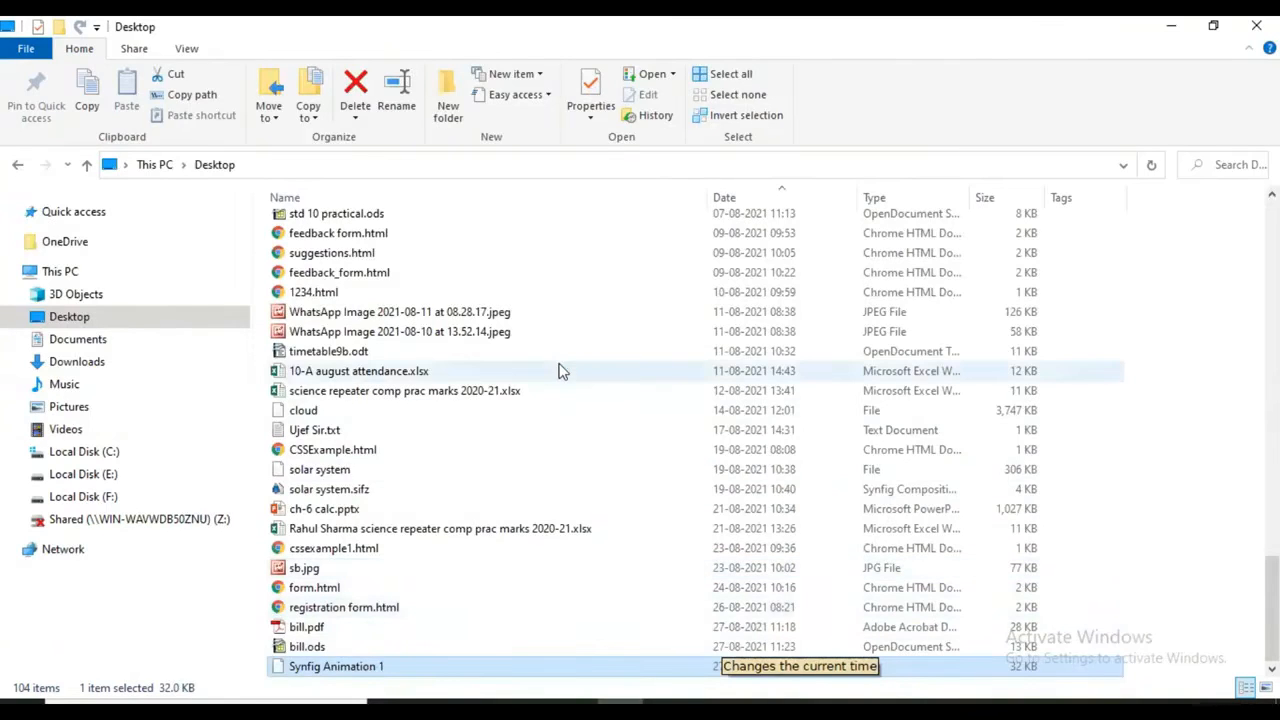
key(Return)
click(558, 436)
click(729, 640)
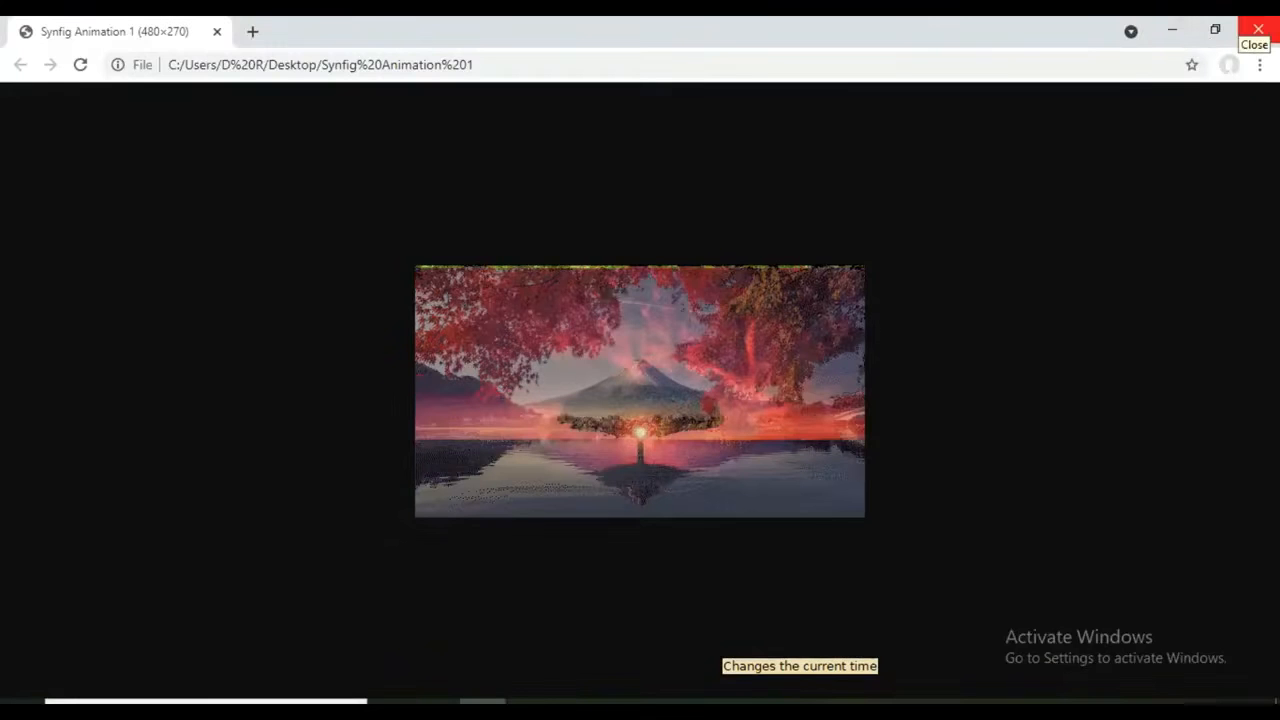
click(1258, 30)
Step: Open the rendered Synfig Animation 1 file again with Google Chrome to replay the slideshow
key(alt+Tab)
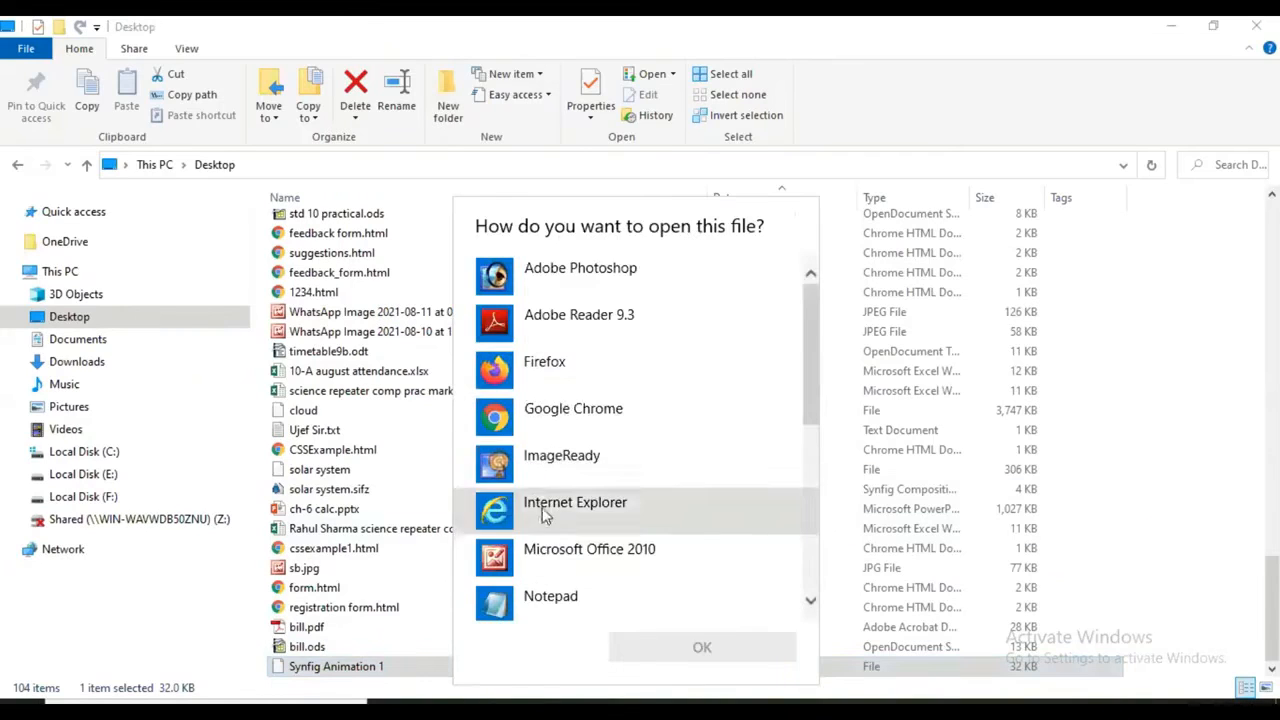
click(575, 413)
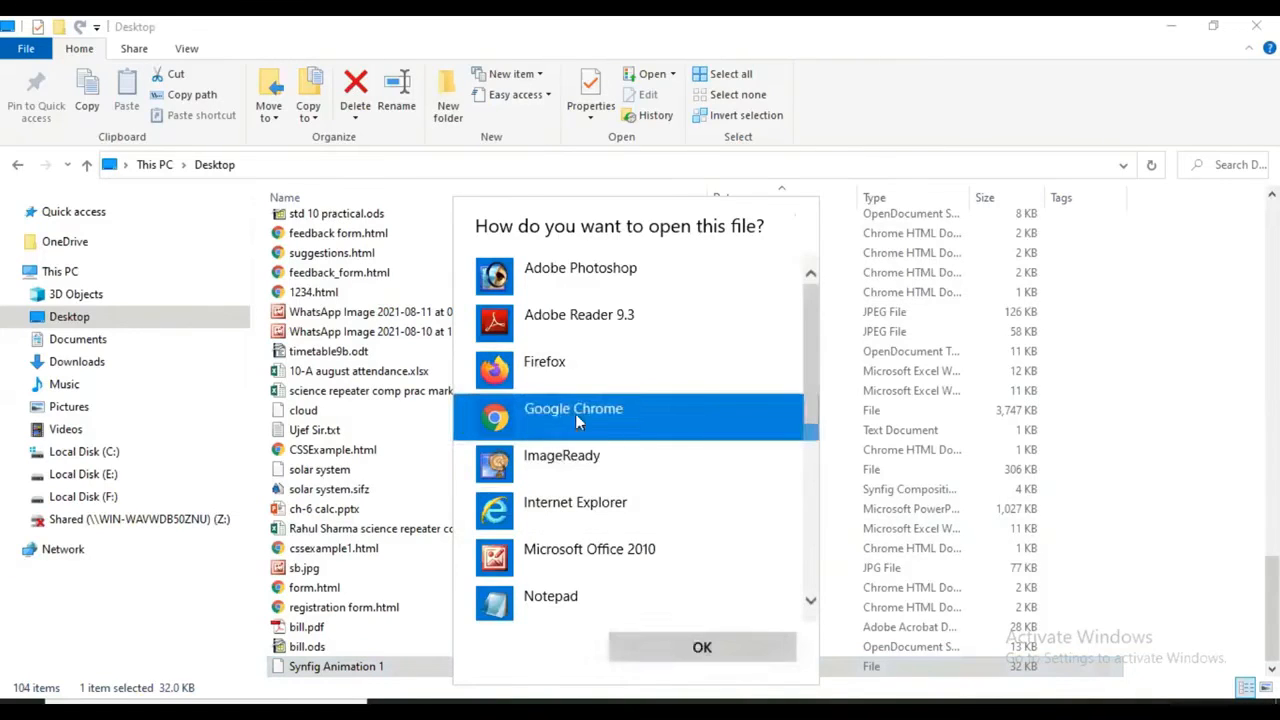
click(688, 646)
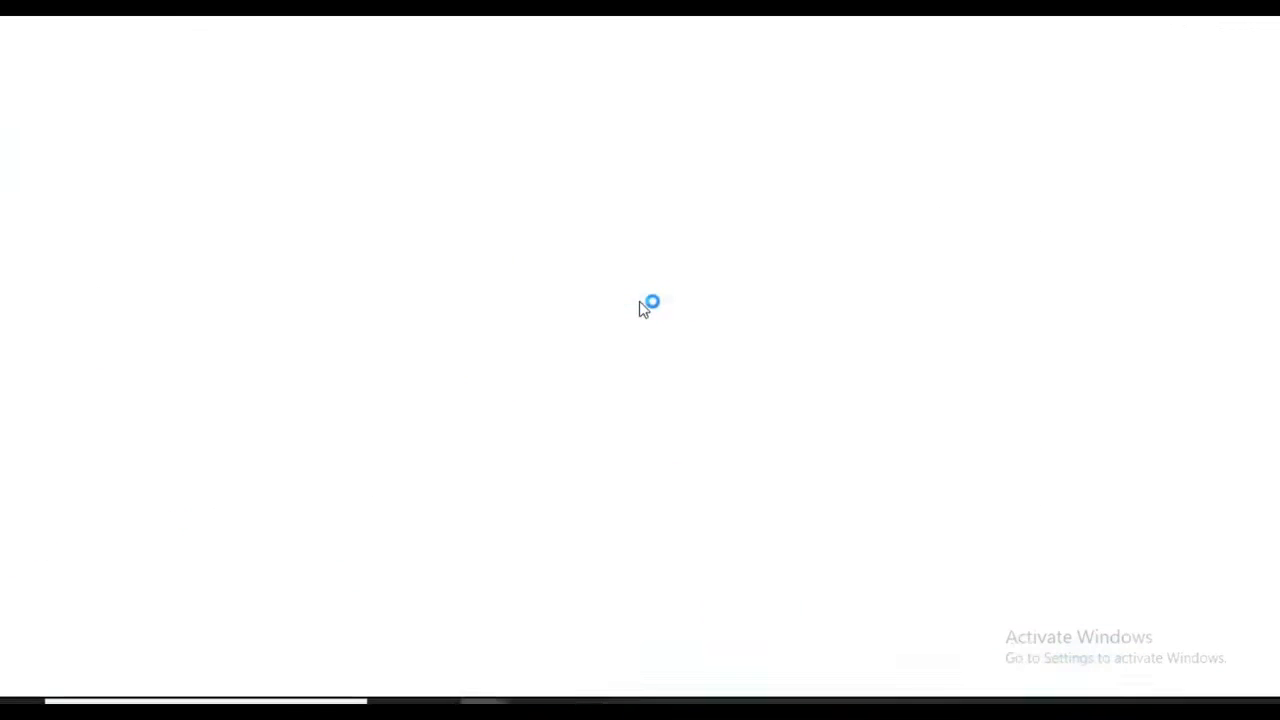